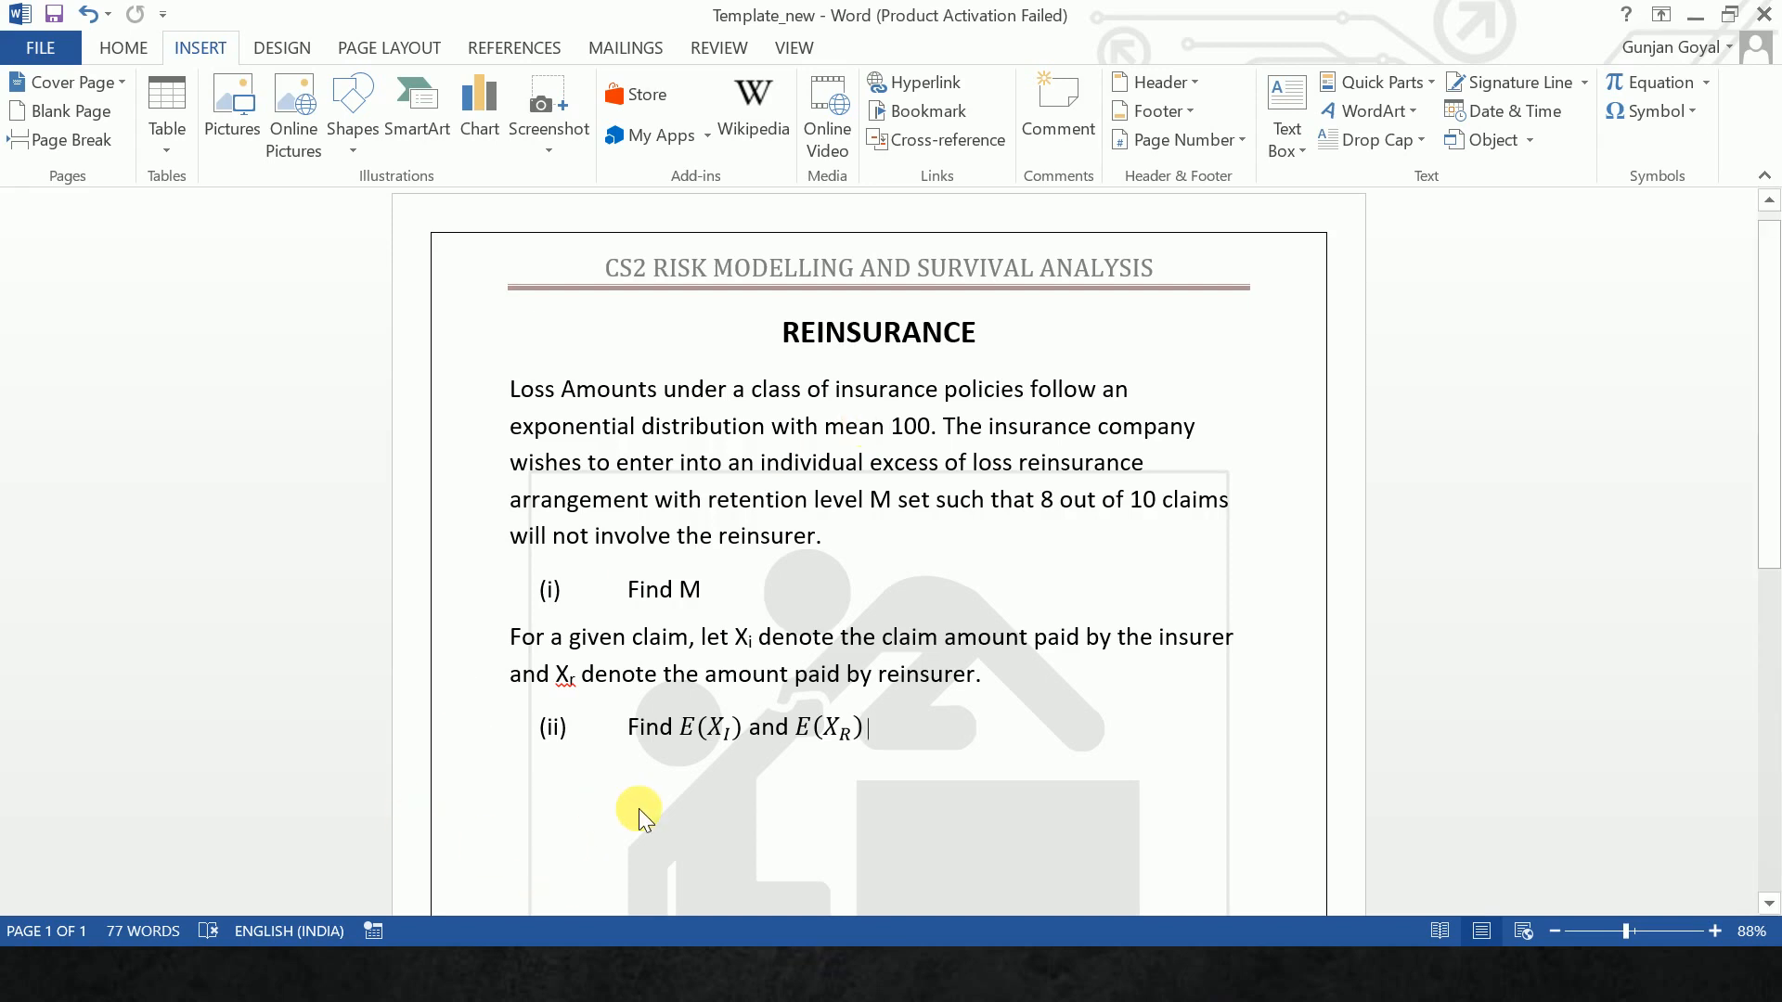
Start a solution item numbered (i) below question (ii), leaving a blank line between them.
{"action": "key", "text": "Return"}
{"action": "key", "text": "BackSpace"}
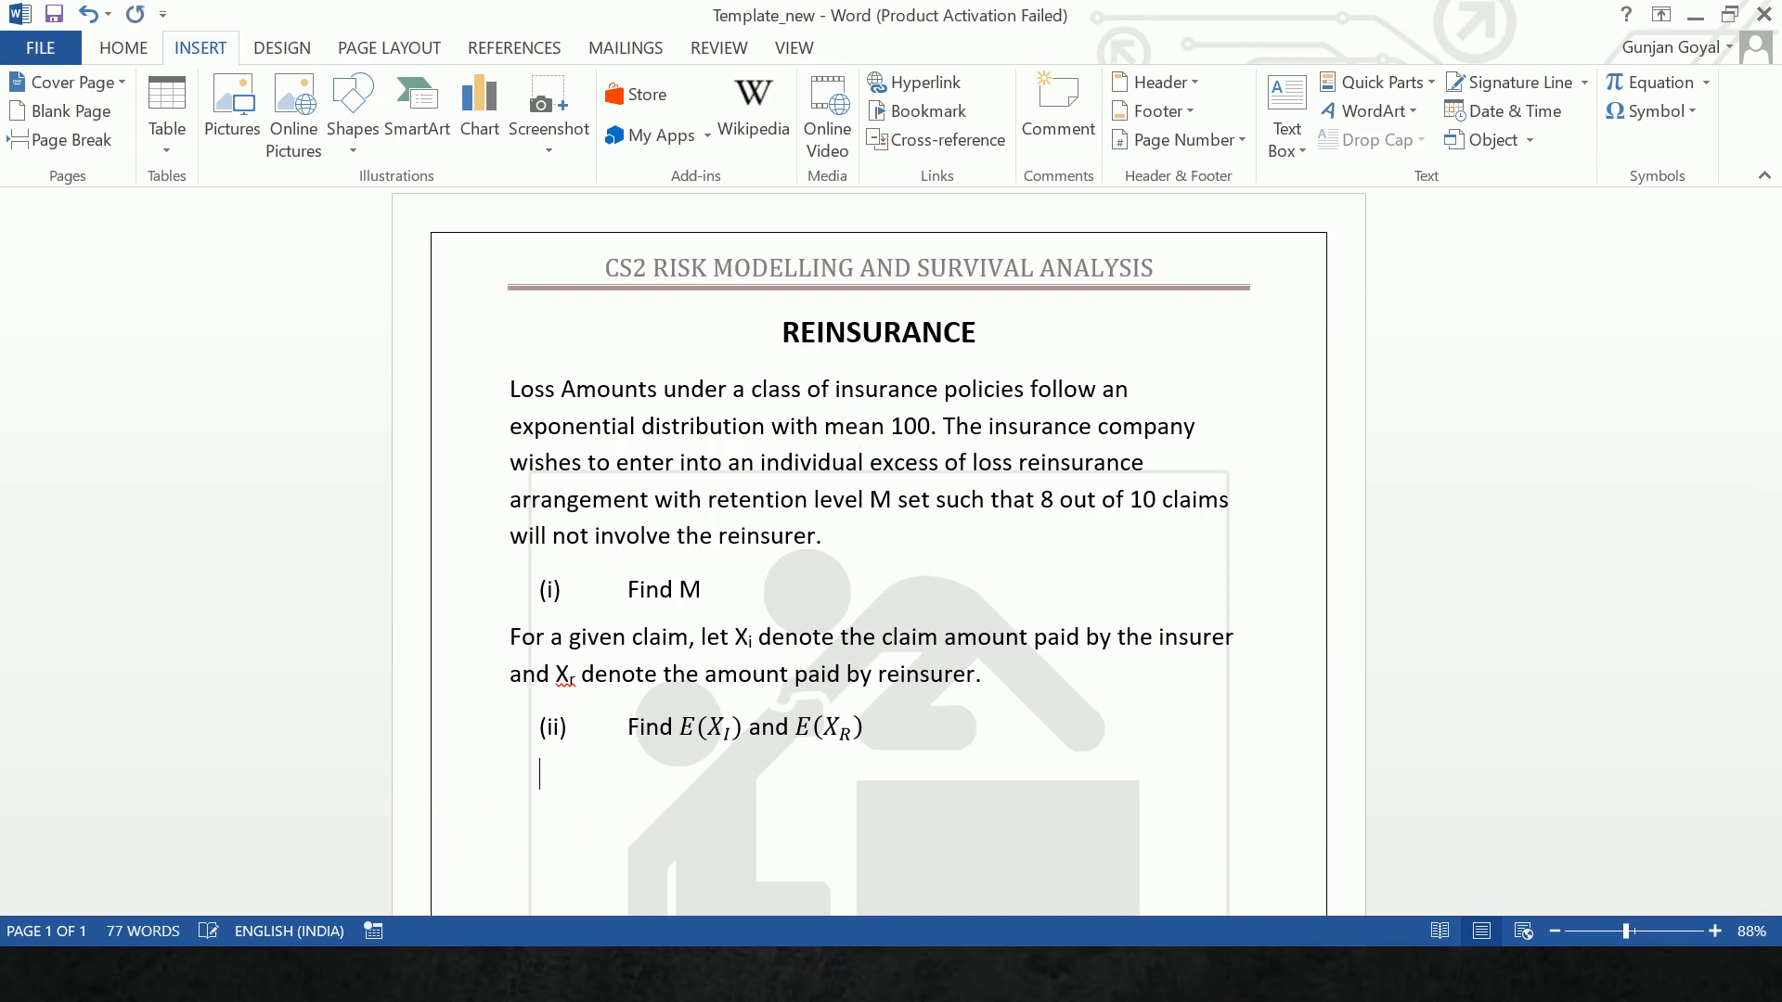
{"action": "left_click", "coordinate": [639, 810]}
{"action": "type", "text": "(i)"}
{"action": "key", "text": "Tab"}
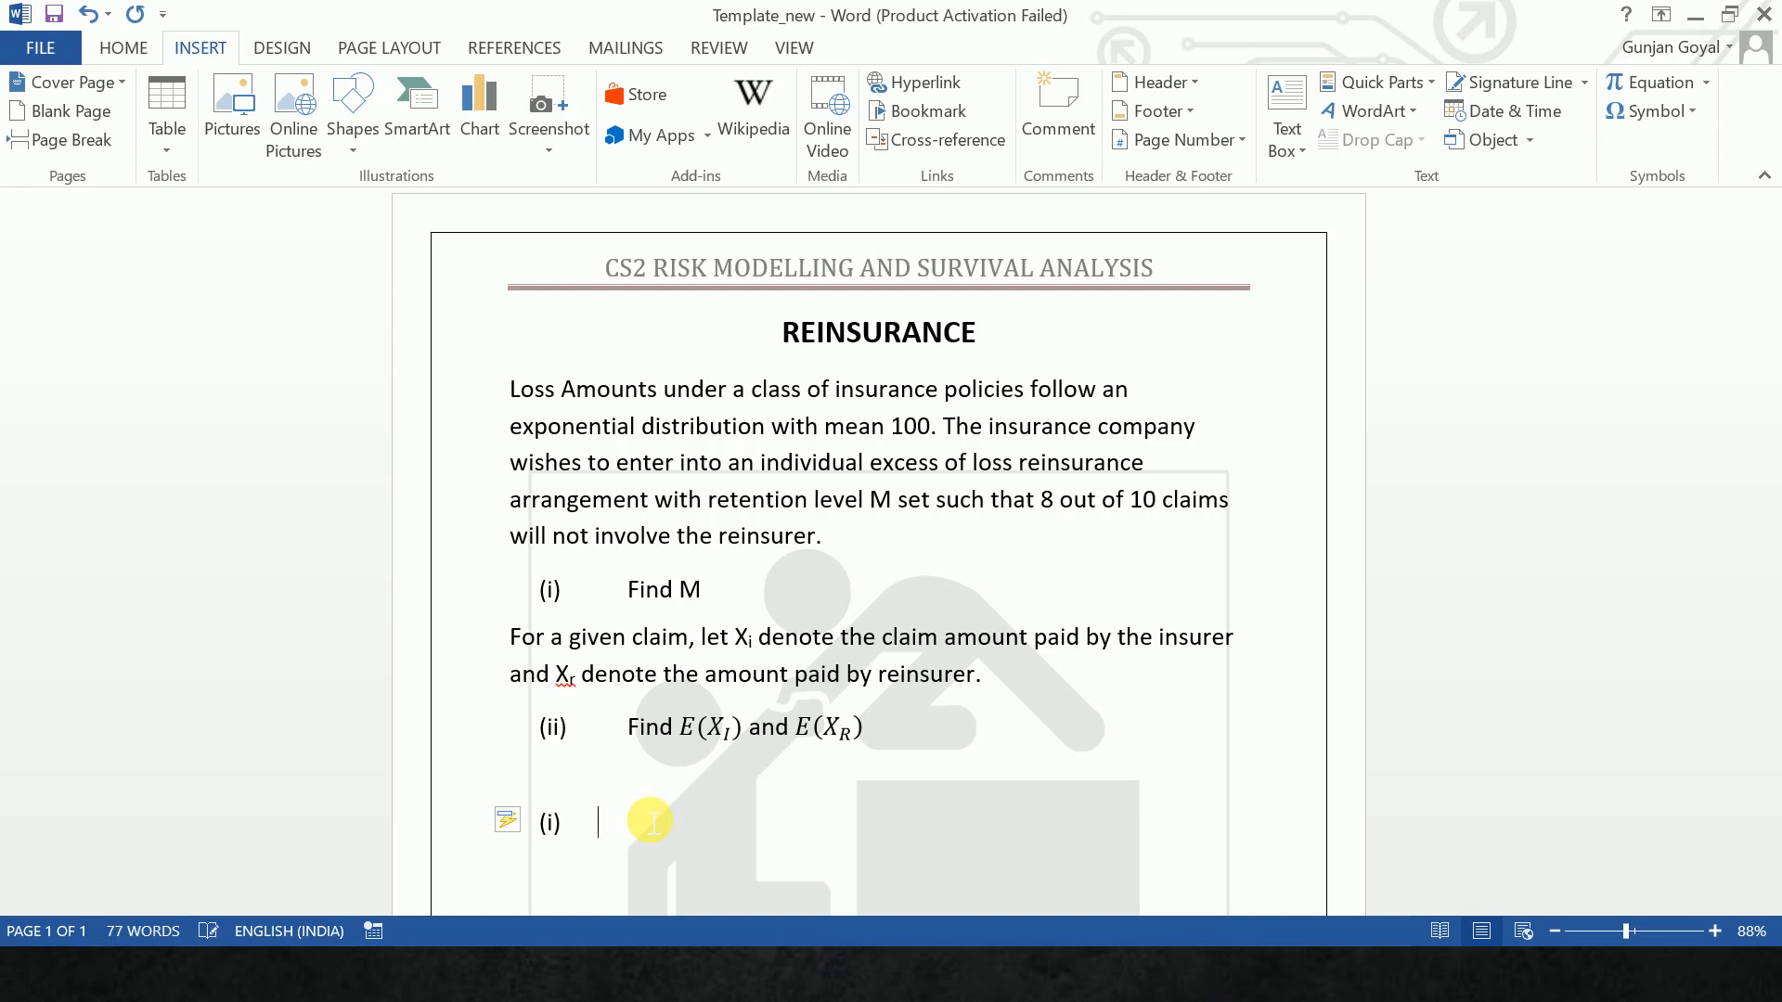
Begin solution item (i) with "Let X ~" followed by the inline equation Exp(1/100), with 1/100 as a stacked fraction.
{"action": "type", "text": "Let X ~"}
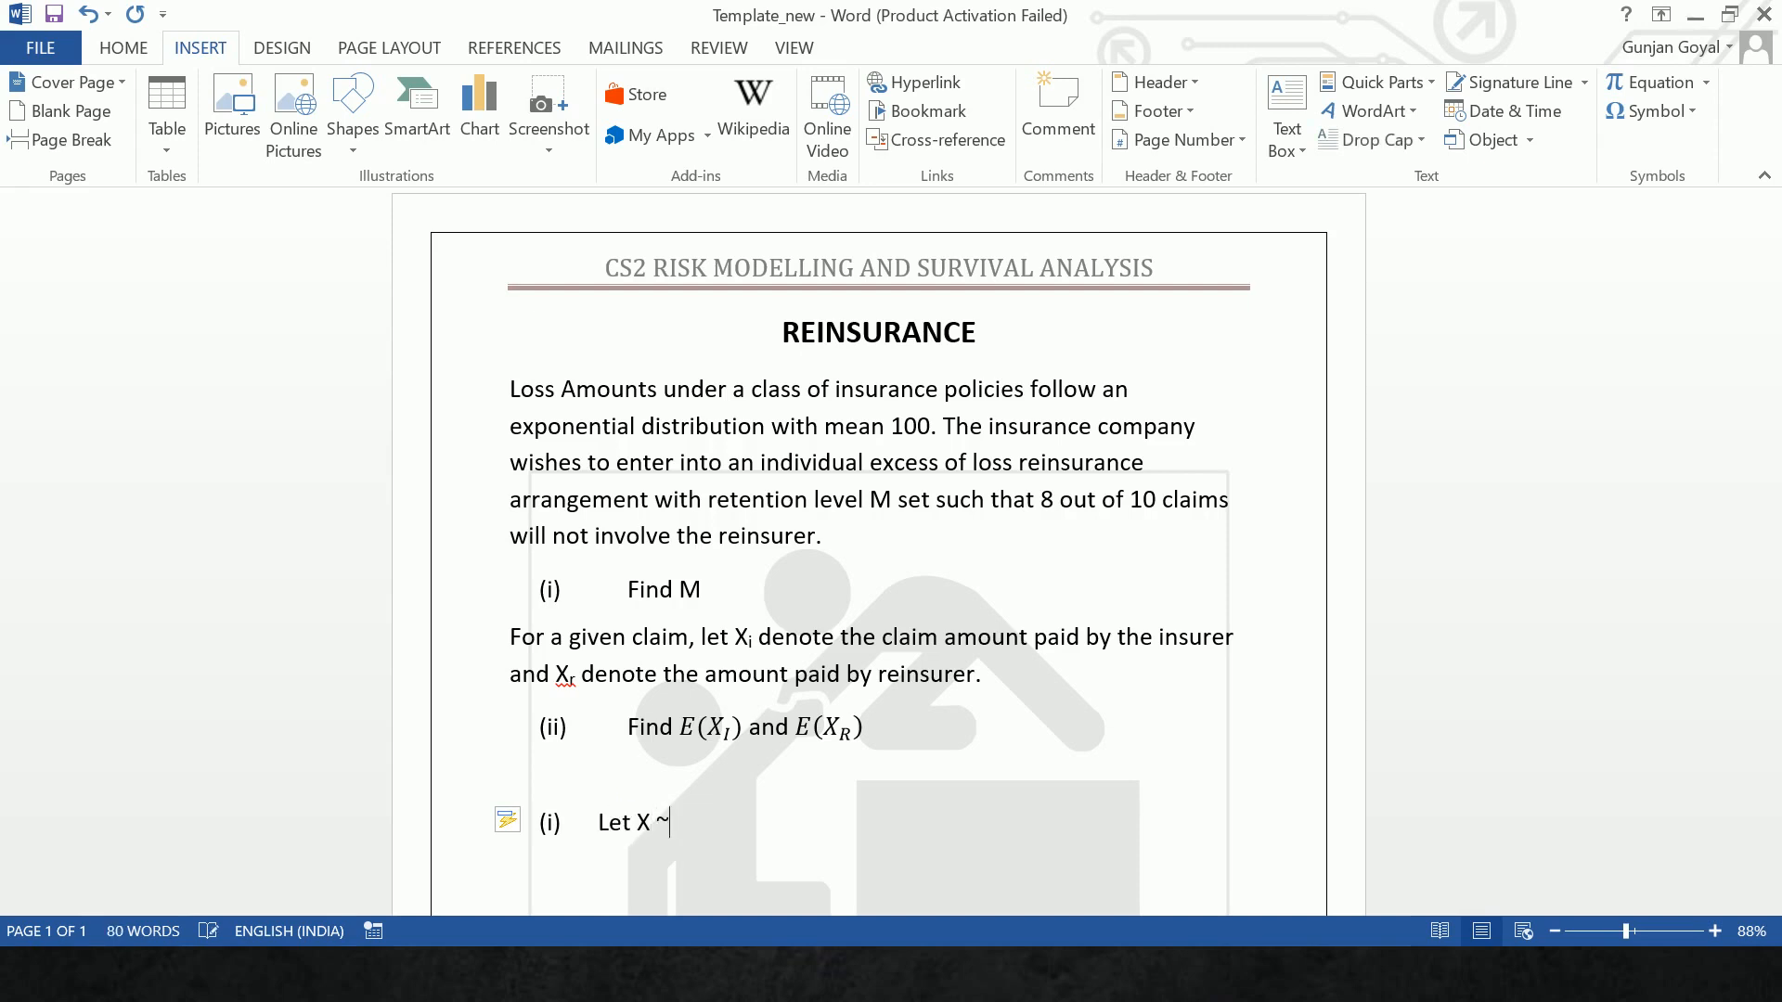
{"action": "key", "text": "alt+equal"}
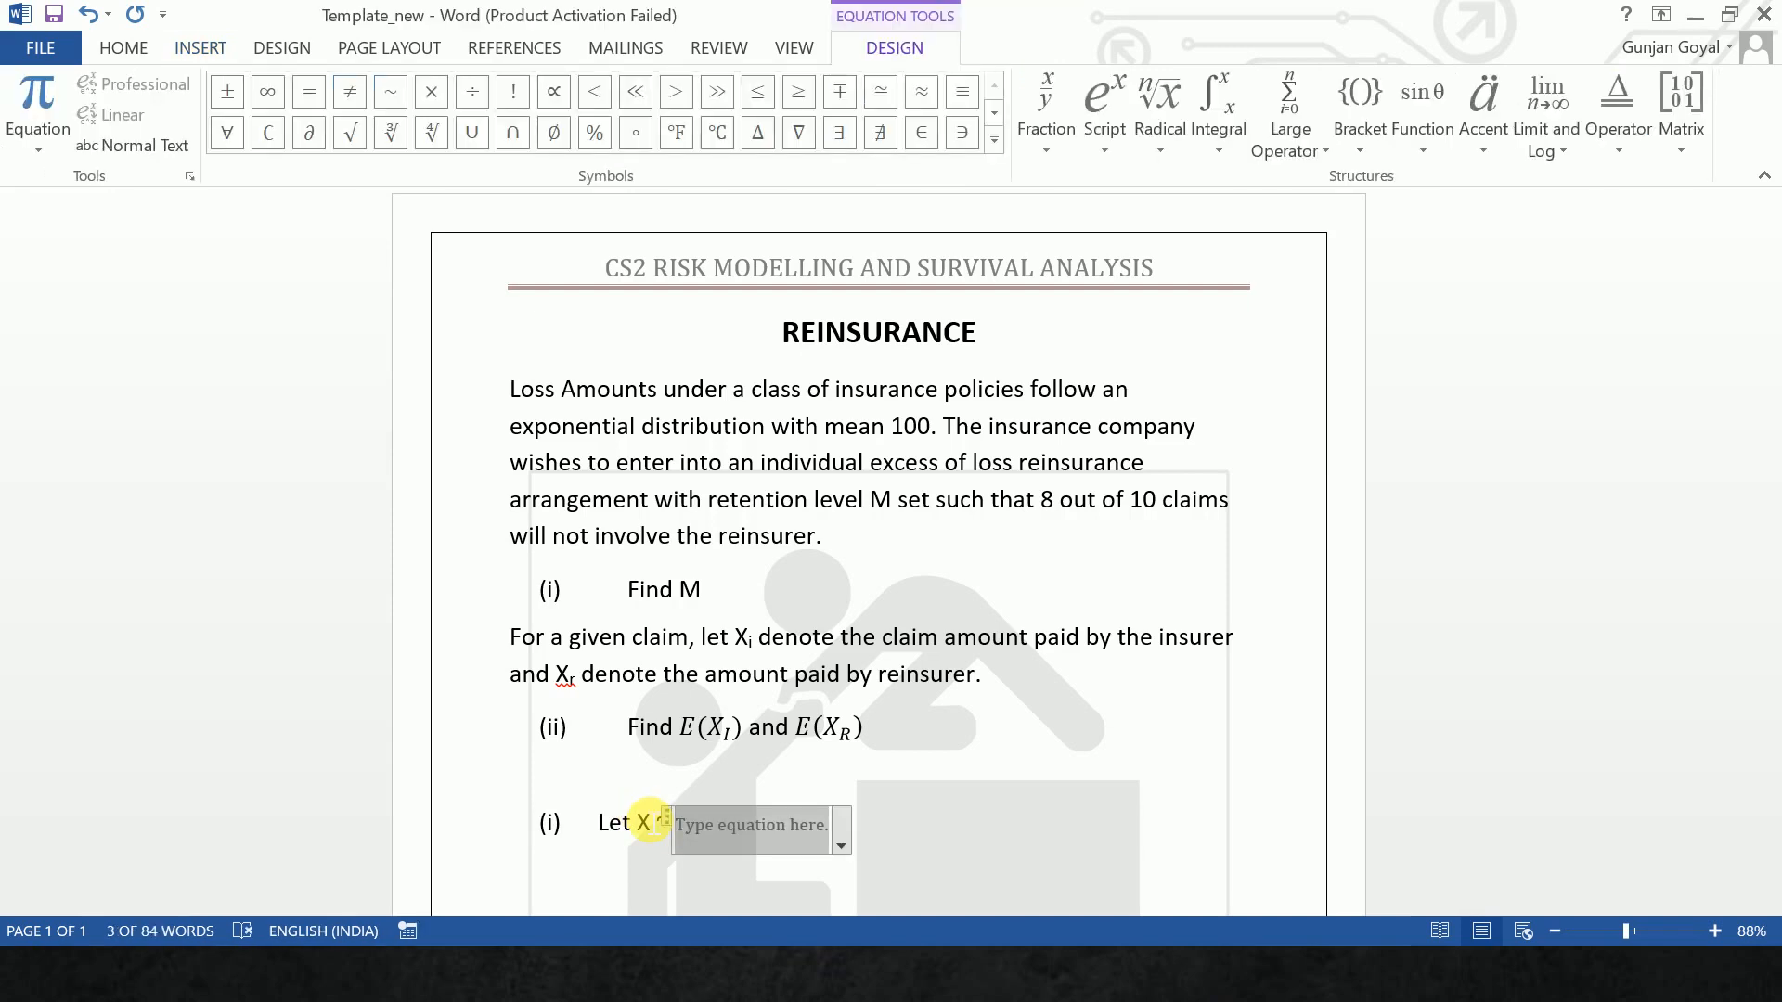
{"action": "type", "text": "Exp"}
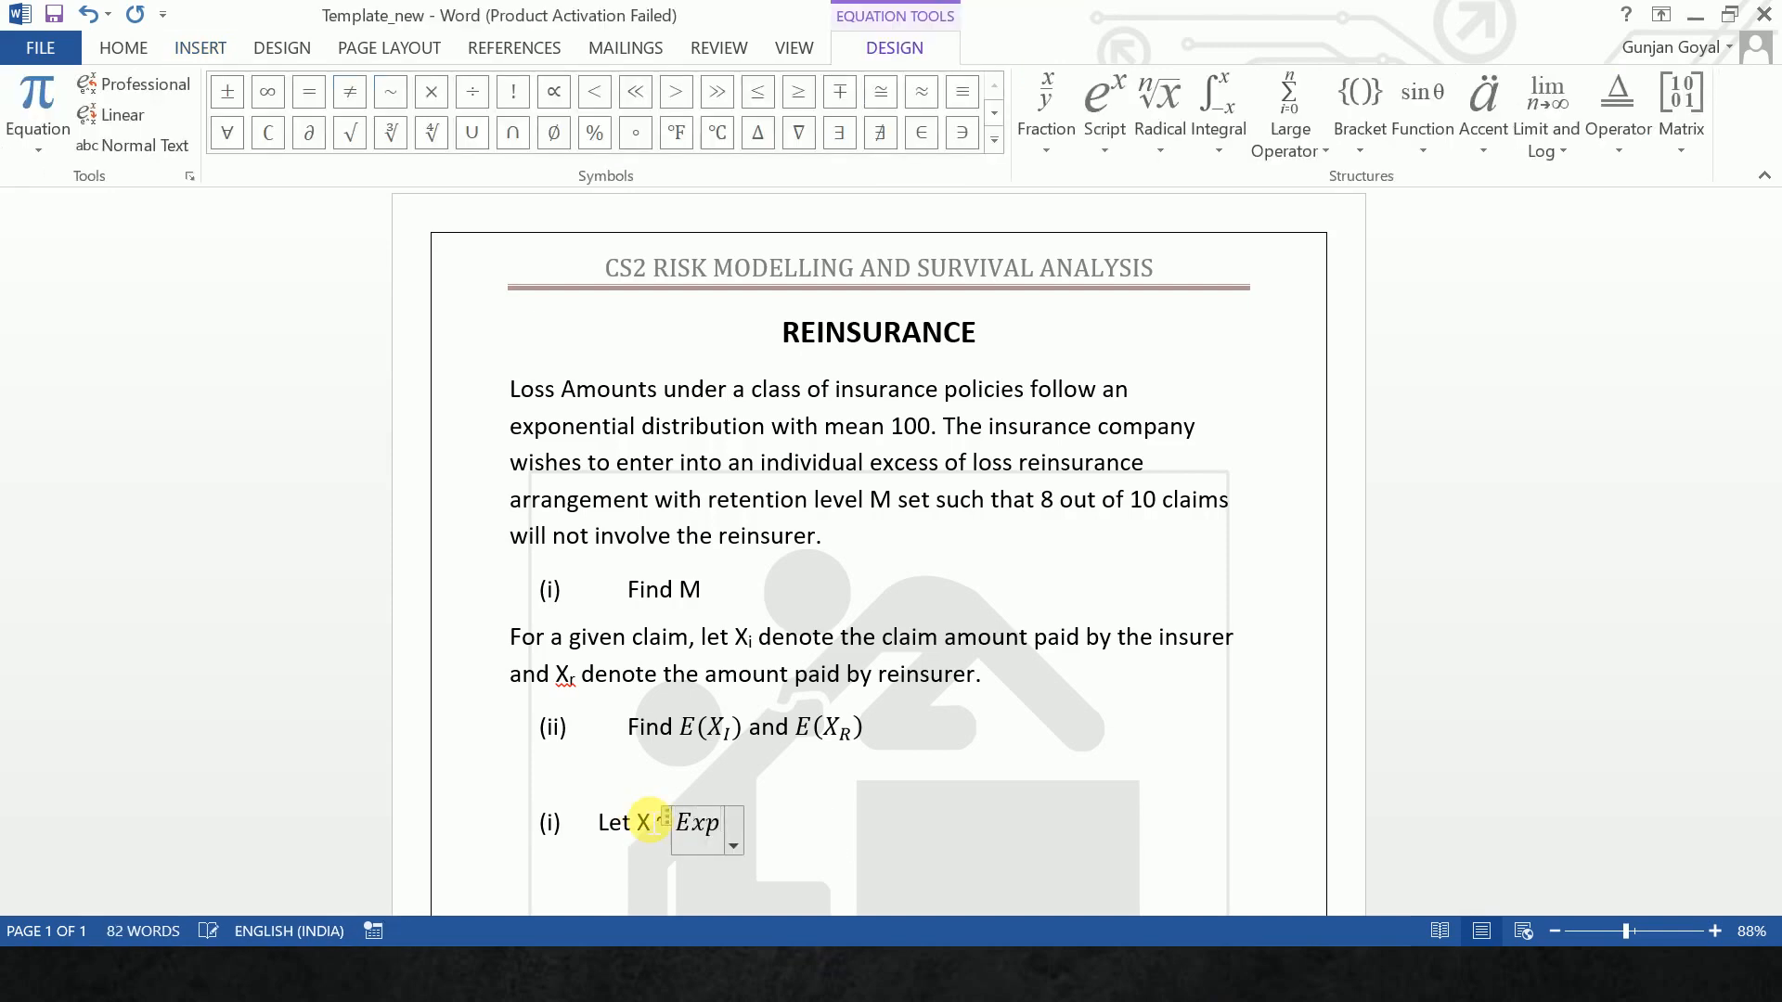
{"action": "type", "text": "(1/"}
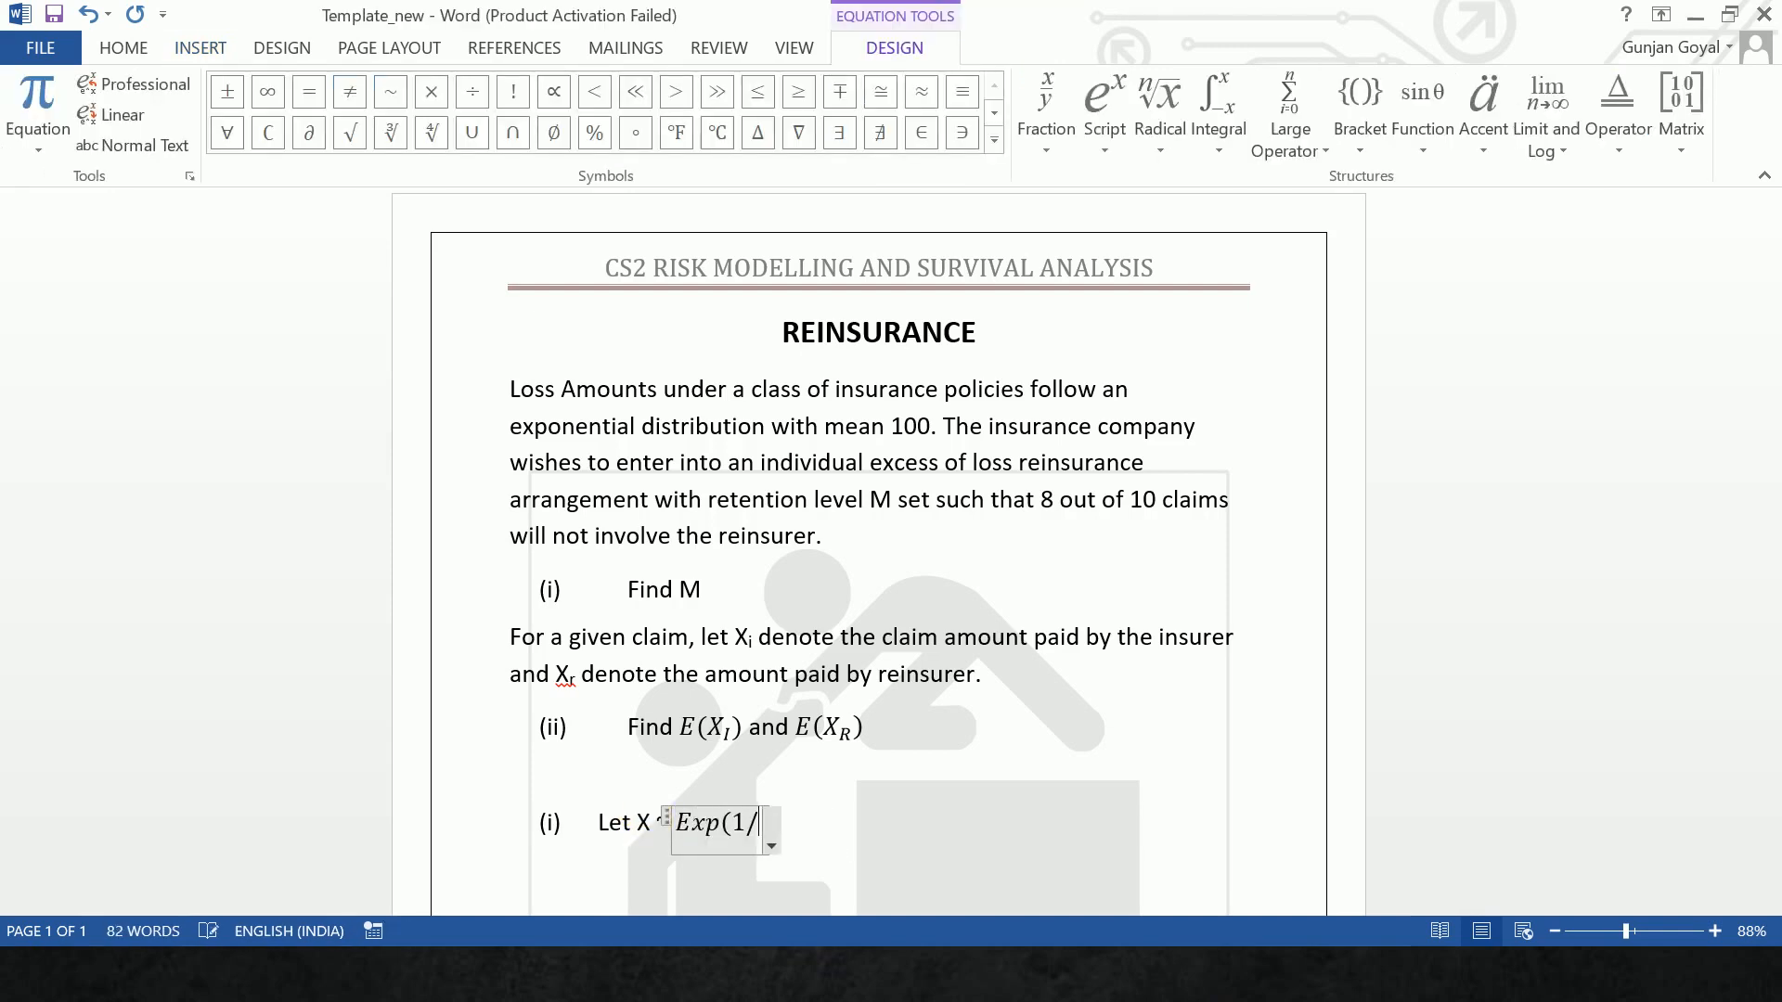
{"action": "type", "text": "100)"}
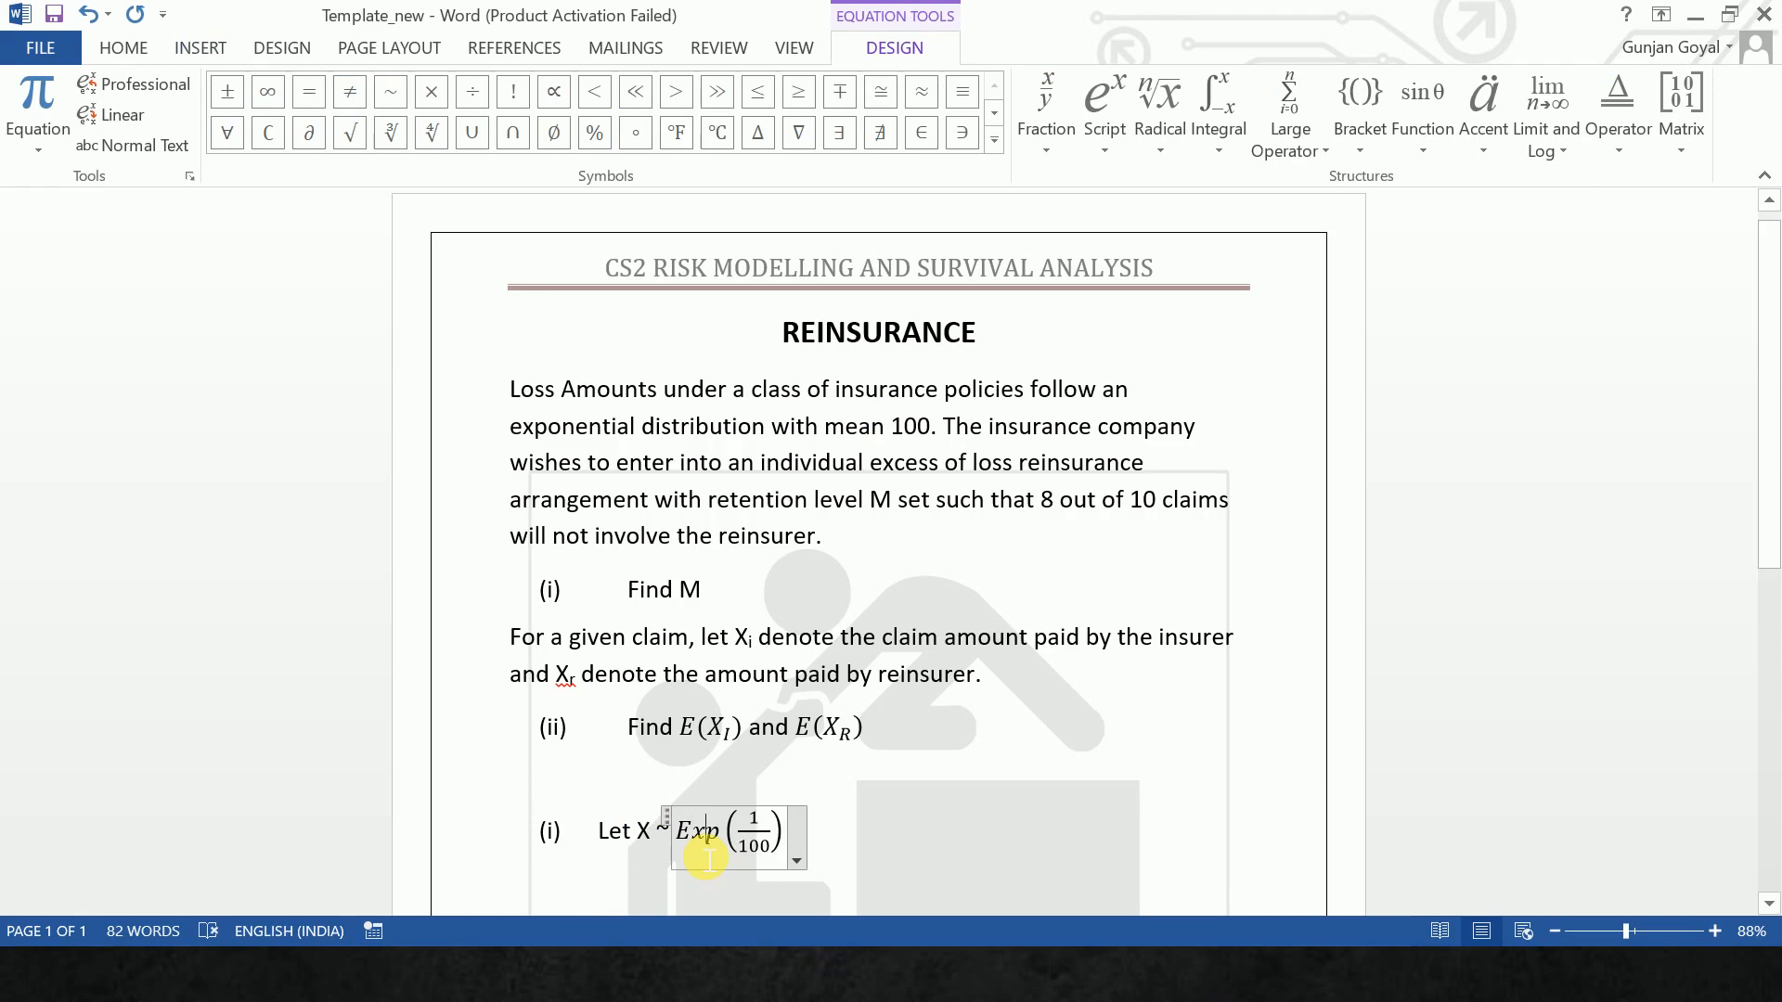
{"action": "left_click", "coordinate": [708, 859]}
{"action": "left_click", "coordinate": [838, 846]}
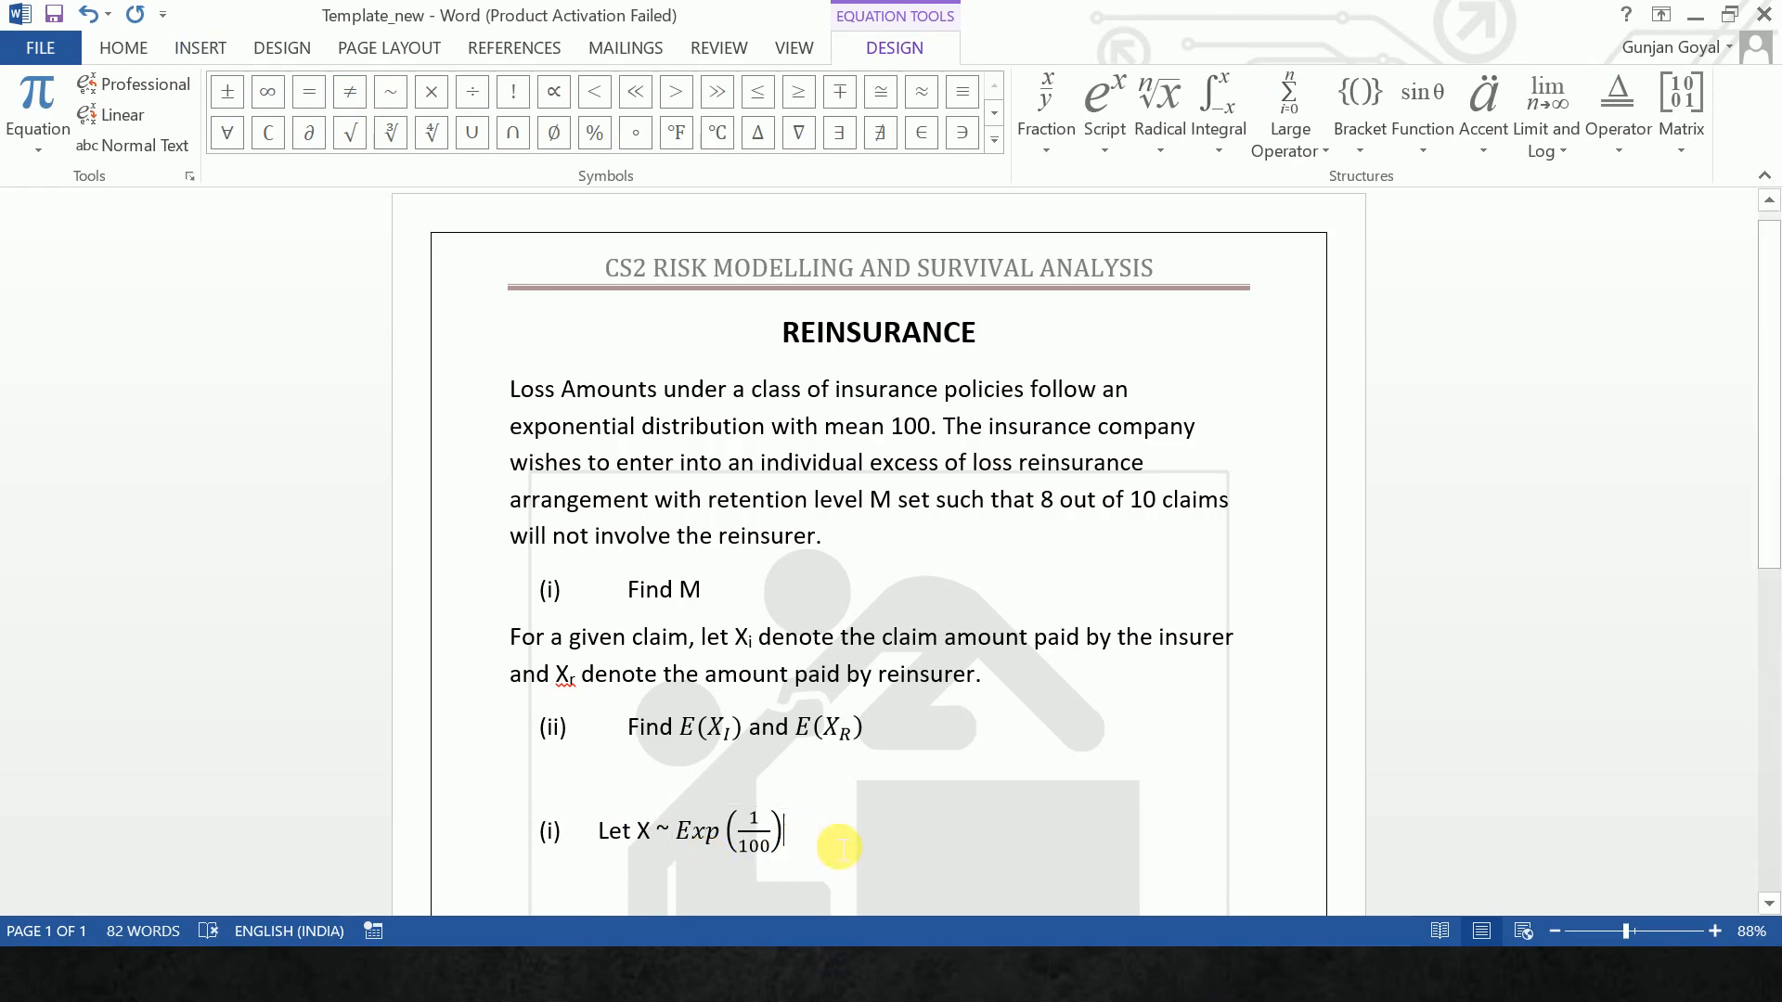
Continue the sentence with "denote the individual claim amount random variable. A claim will not involve the reinsurer if X".
{"action": "type", "text": "deno"}
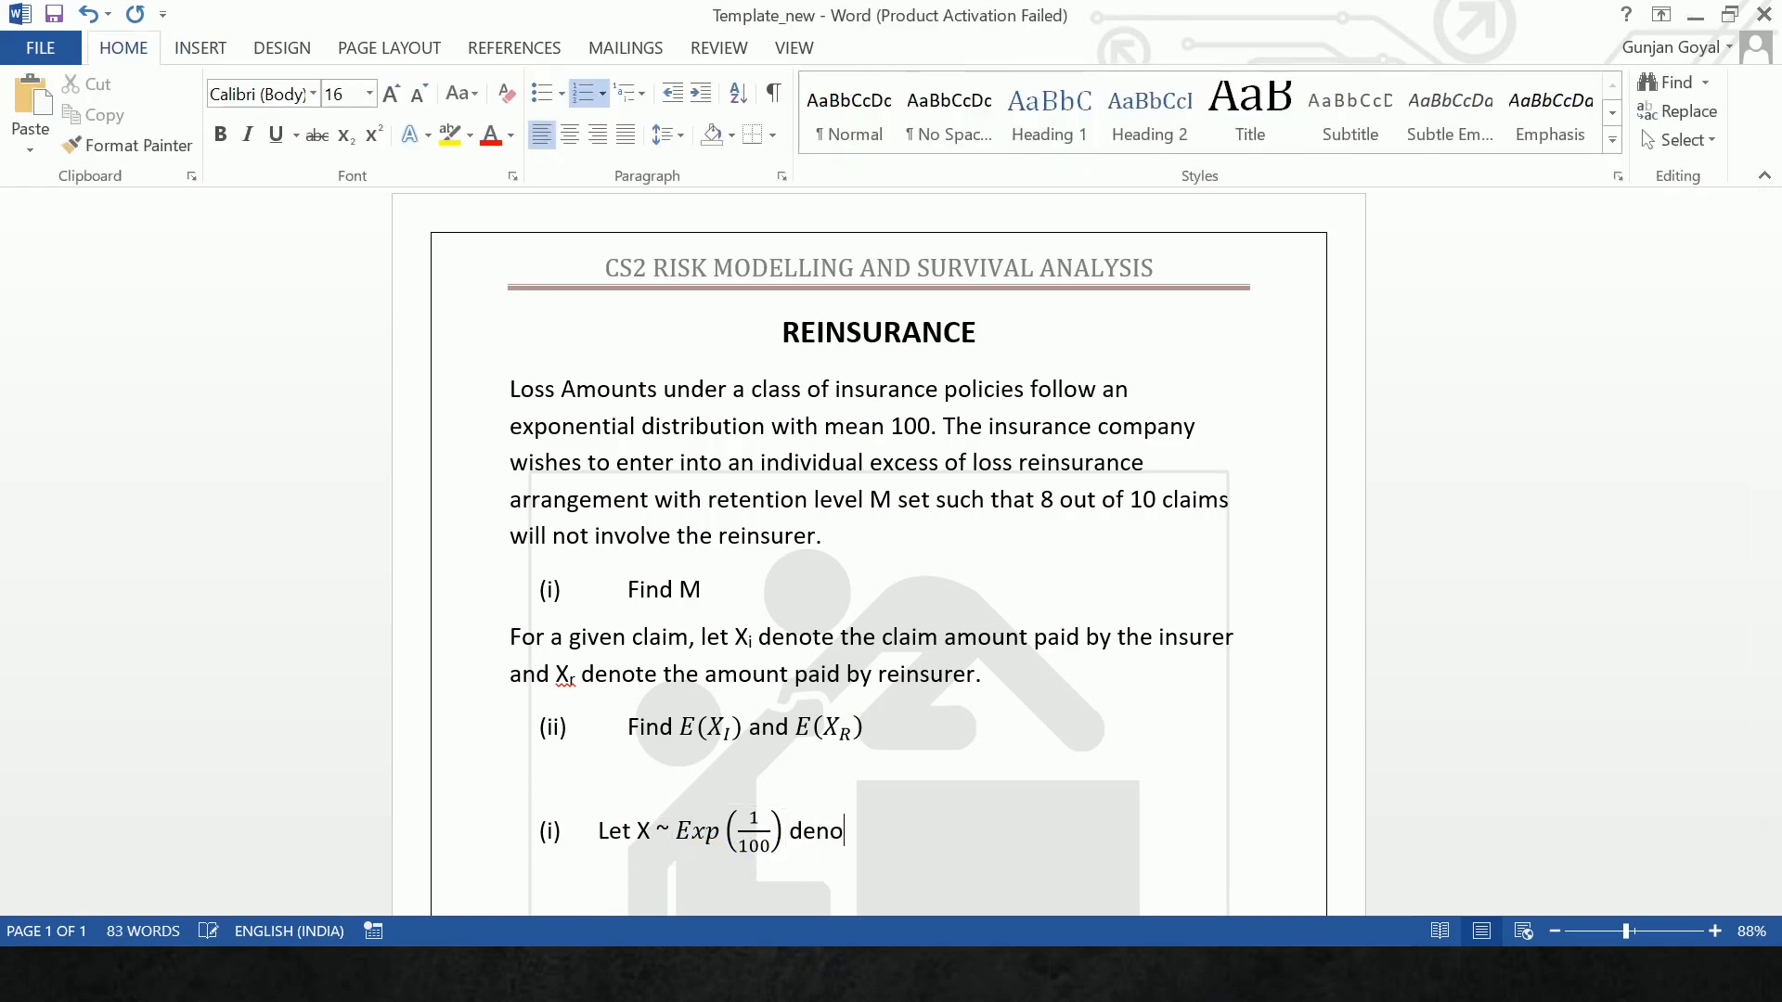
{"action": "type", "text": "te the individual"}
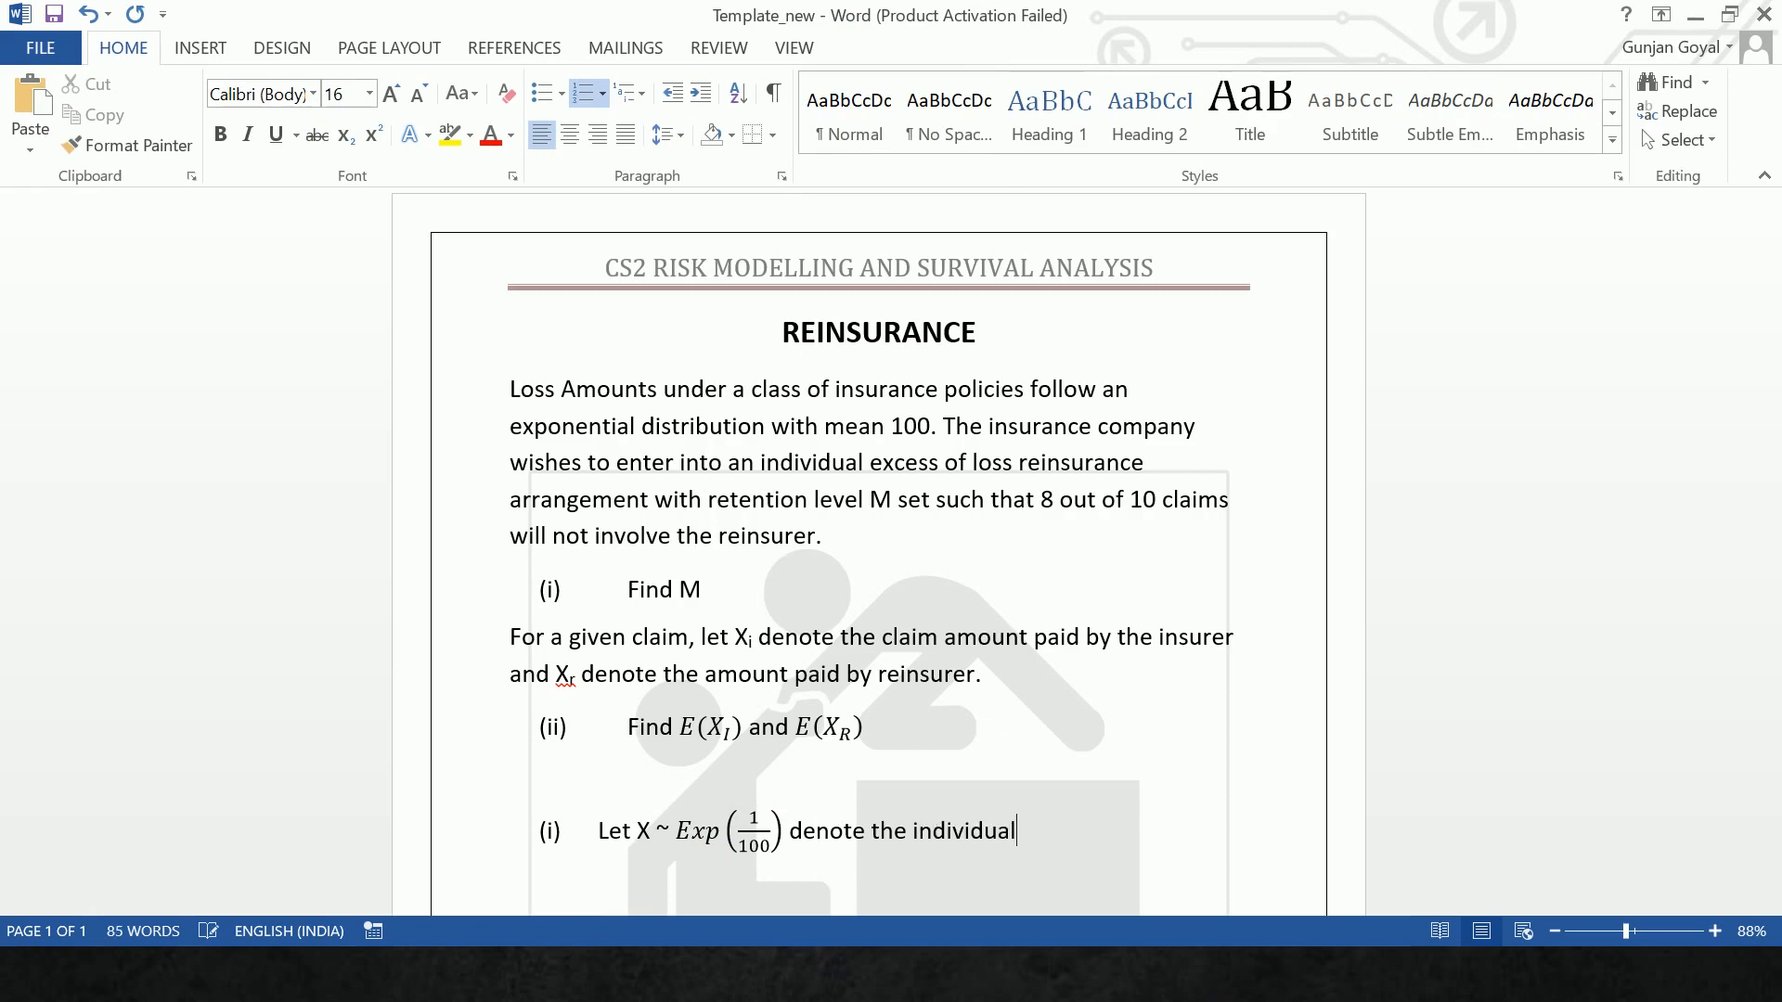
{"action": "type", "text": " claim amount ra"}
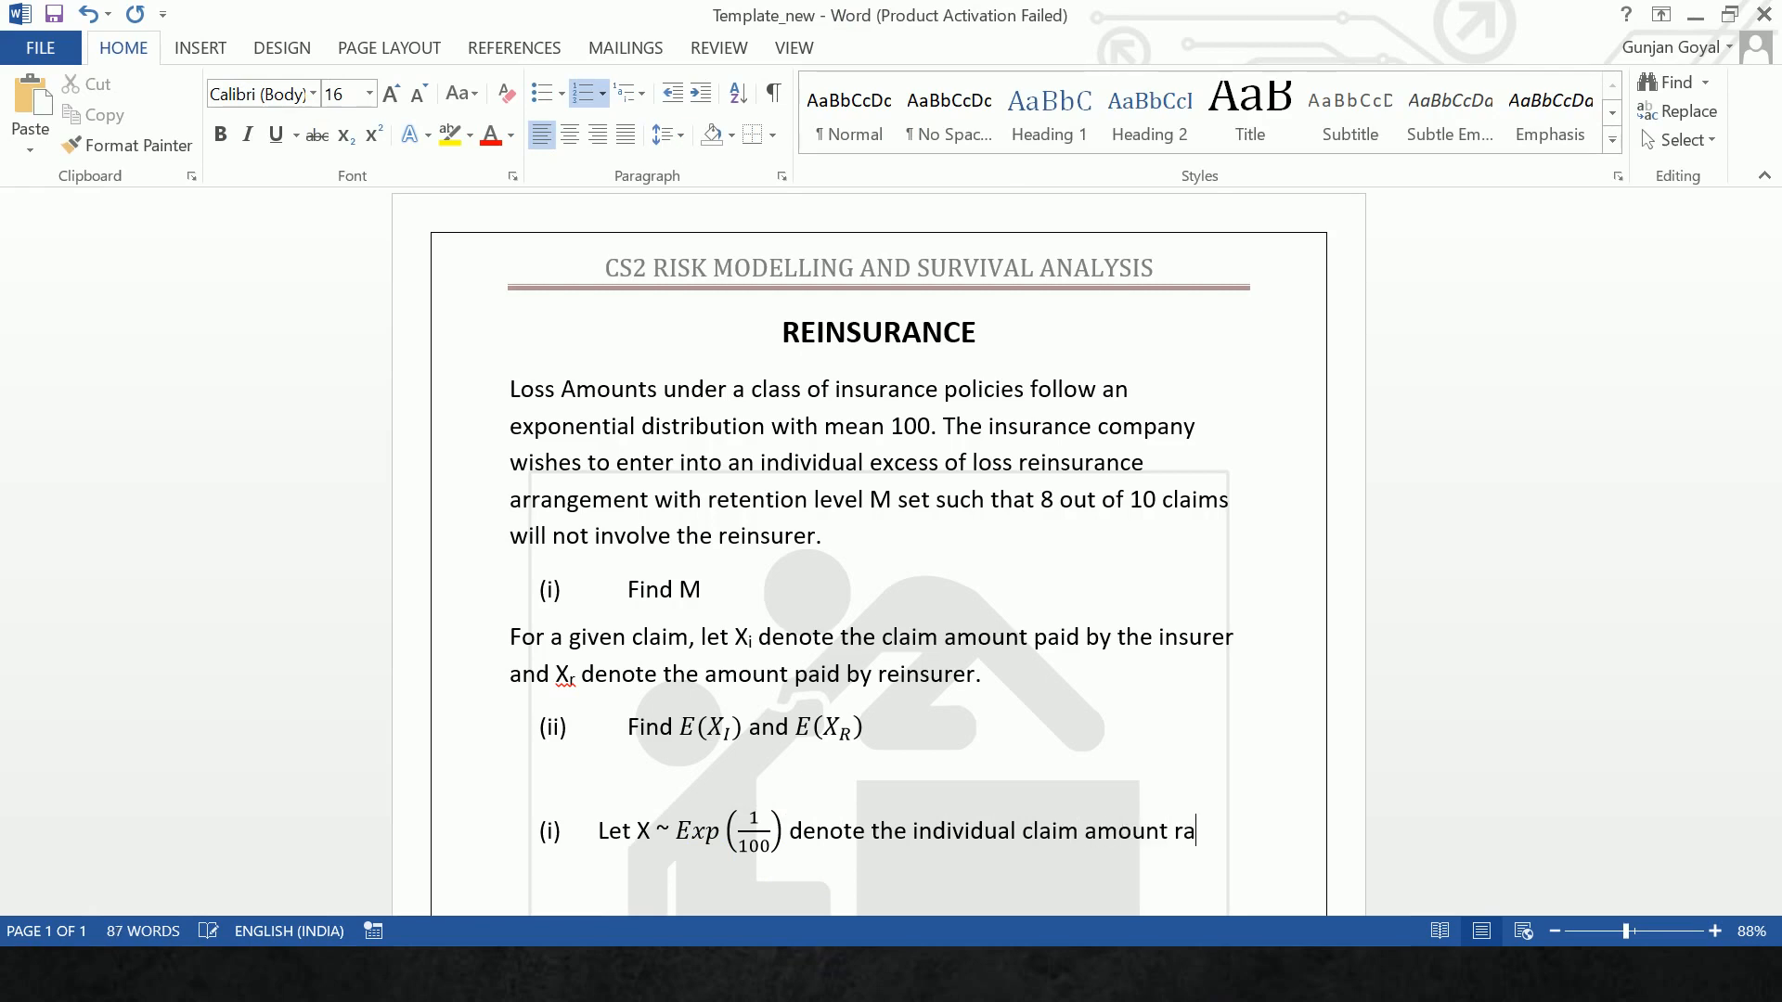
{"action": "type", "text": "ndom variab"}
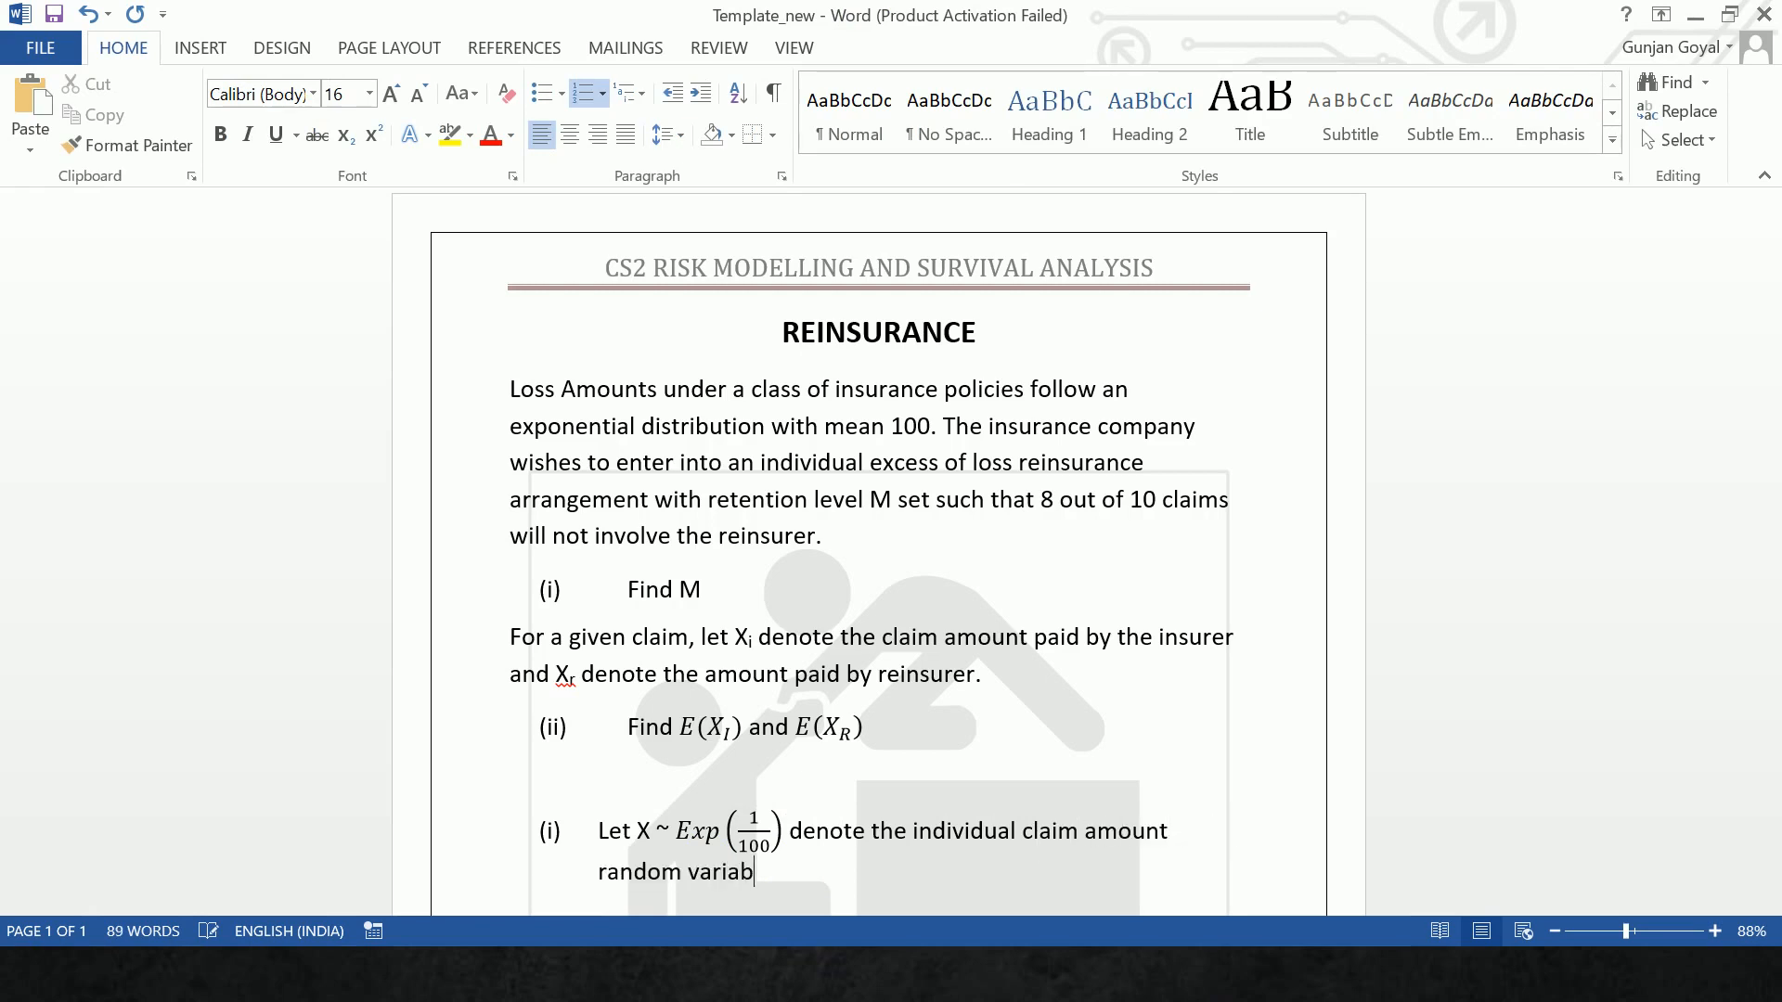
{"action": "type", "text": "le. A claim will not"}
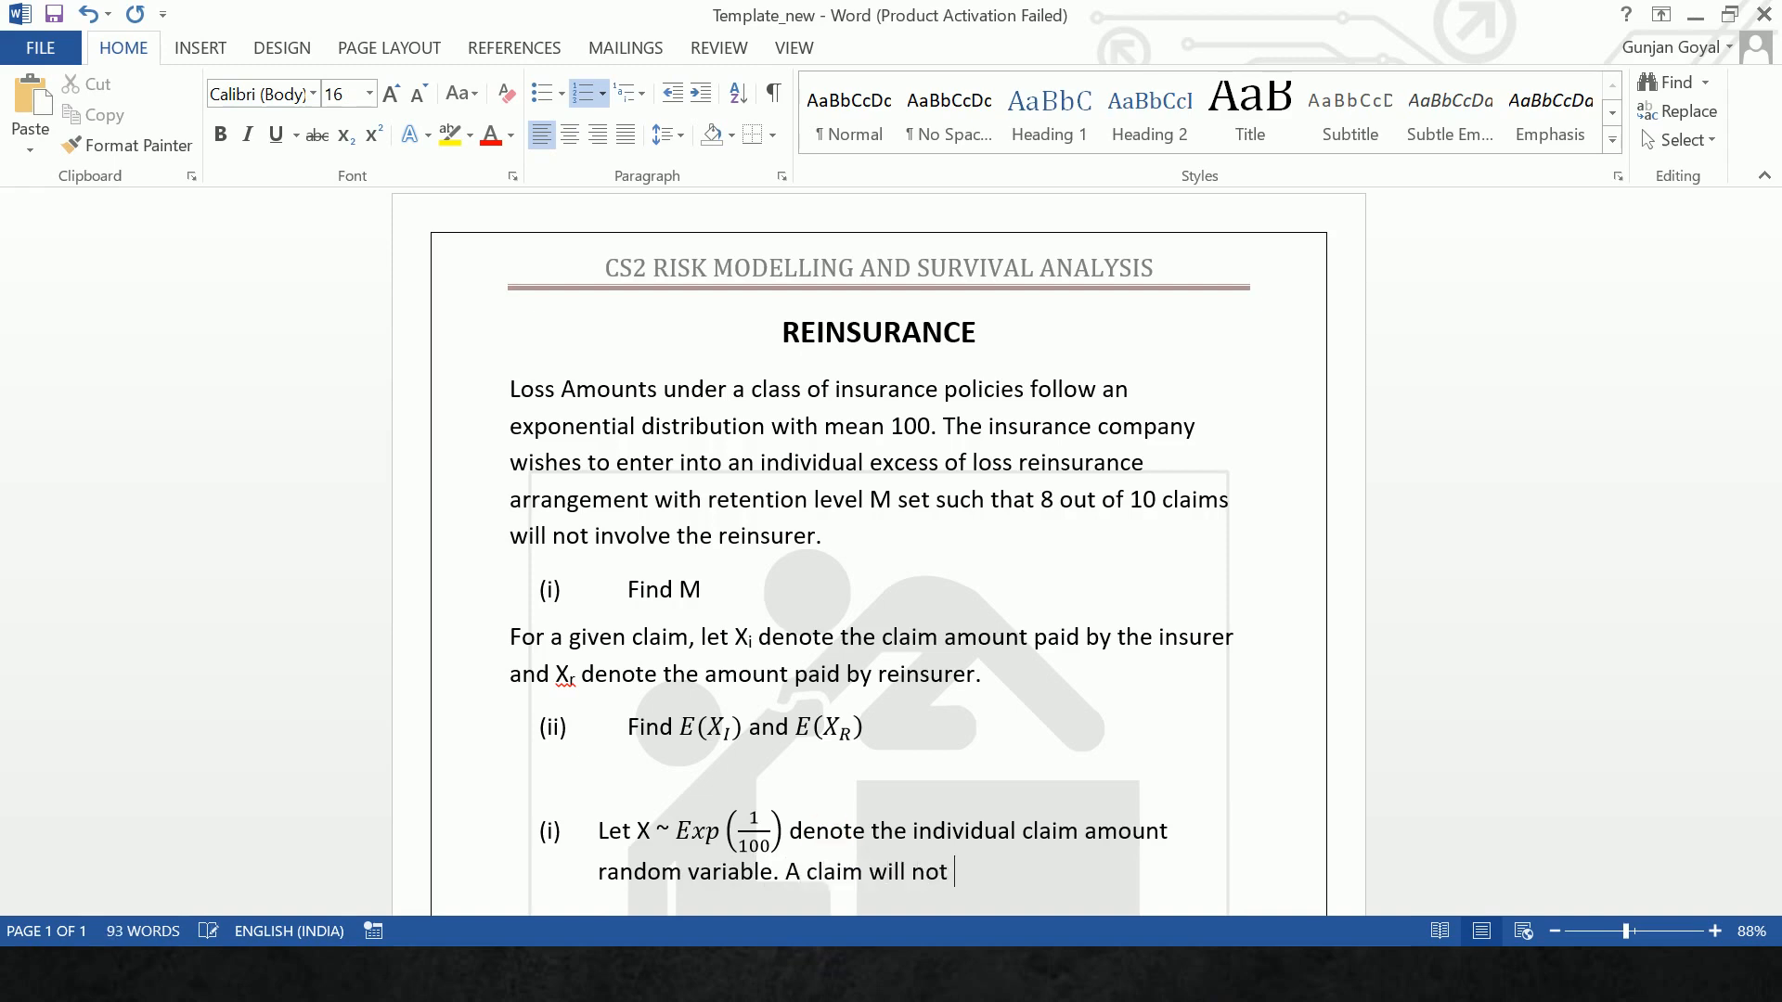
{"action": "type", "text": " involve the reinsurer if X"}
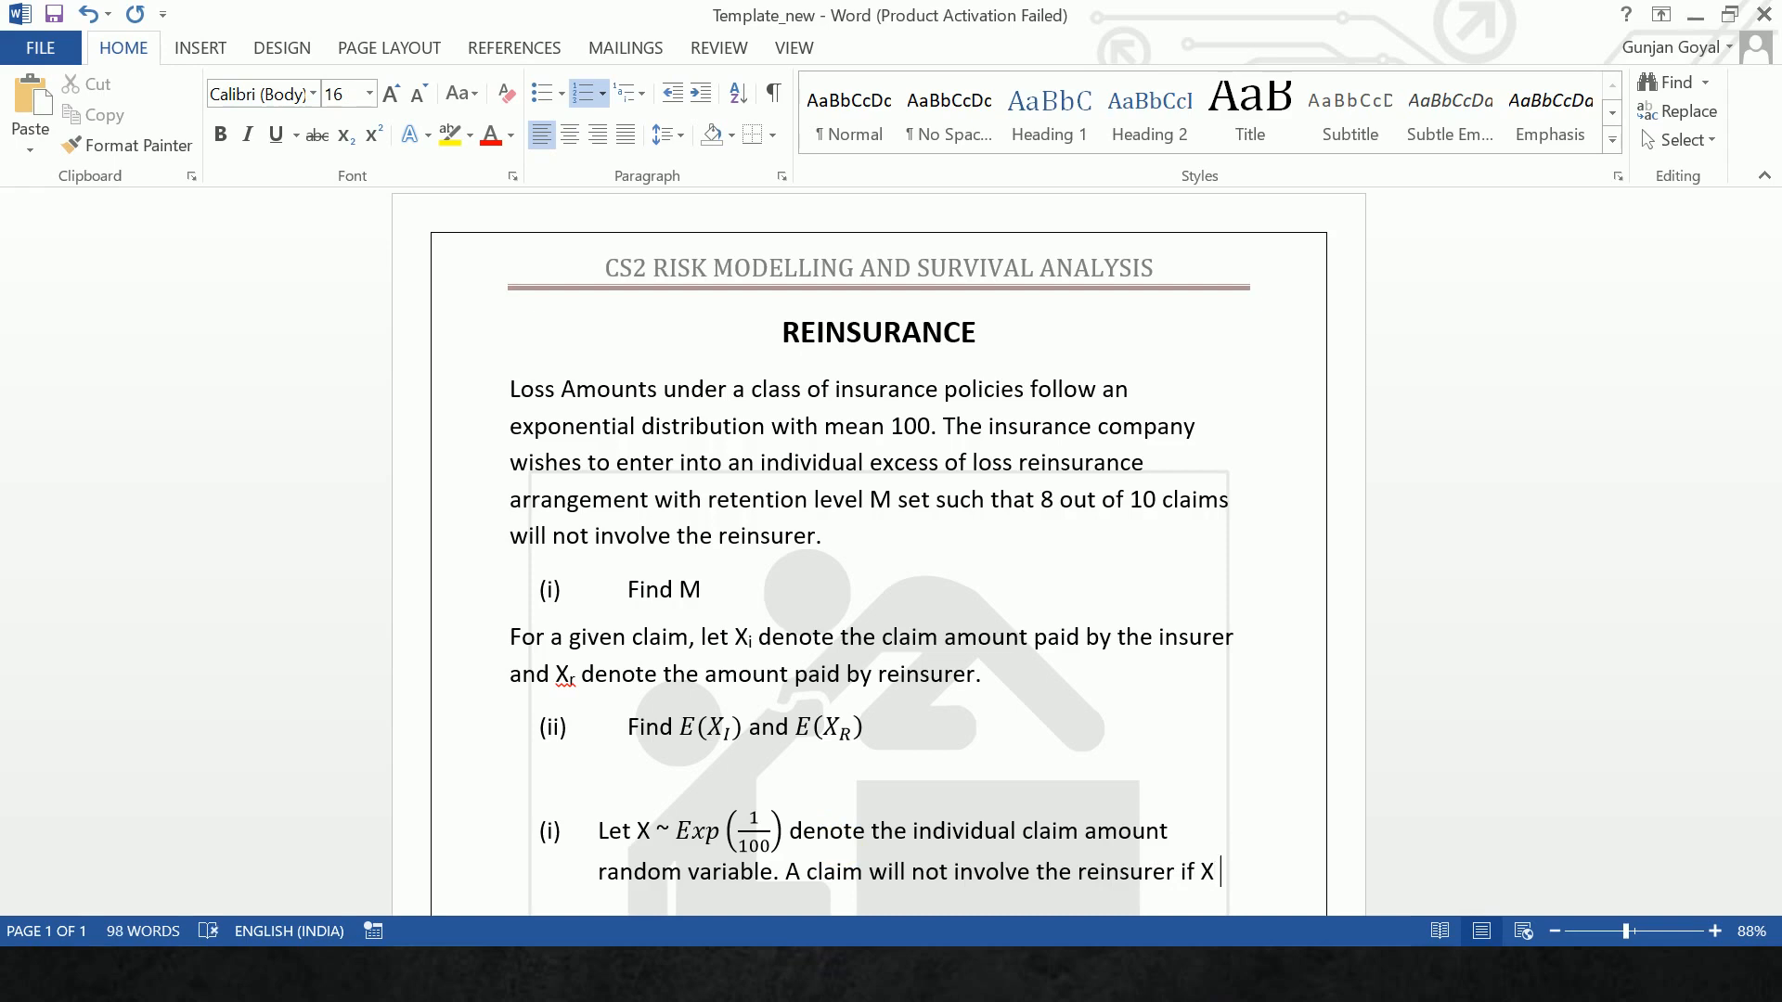
Complete the reinsurer condition after X with the inline equation ≤ M.
{"action": "key", "text": "alt+equal"}
{"action": "type", "text": "<"}
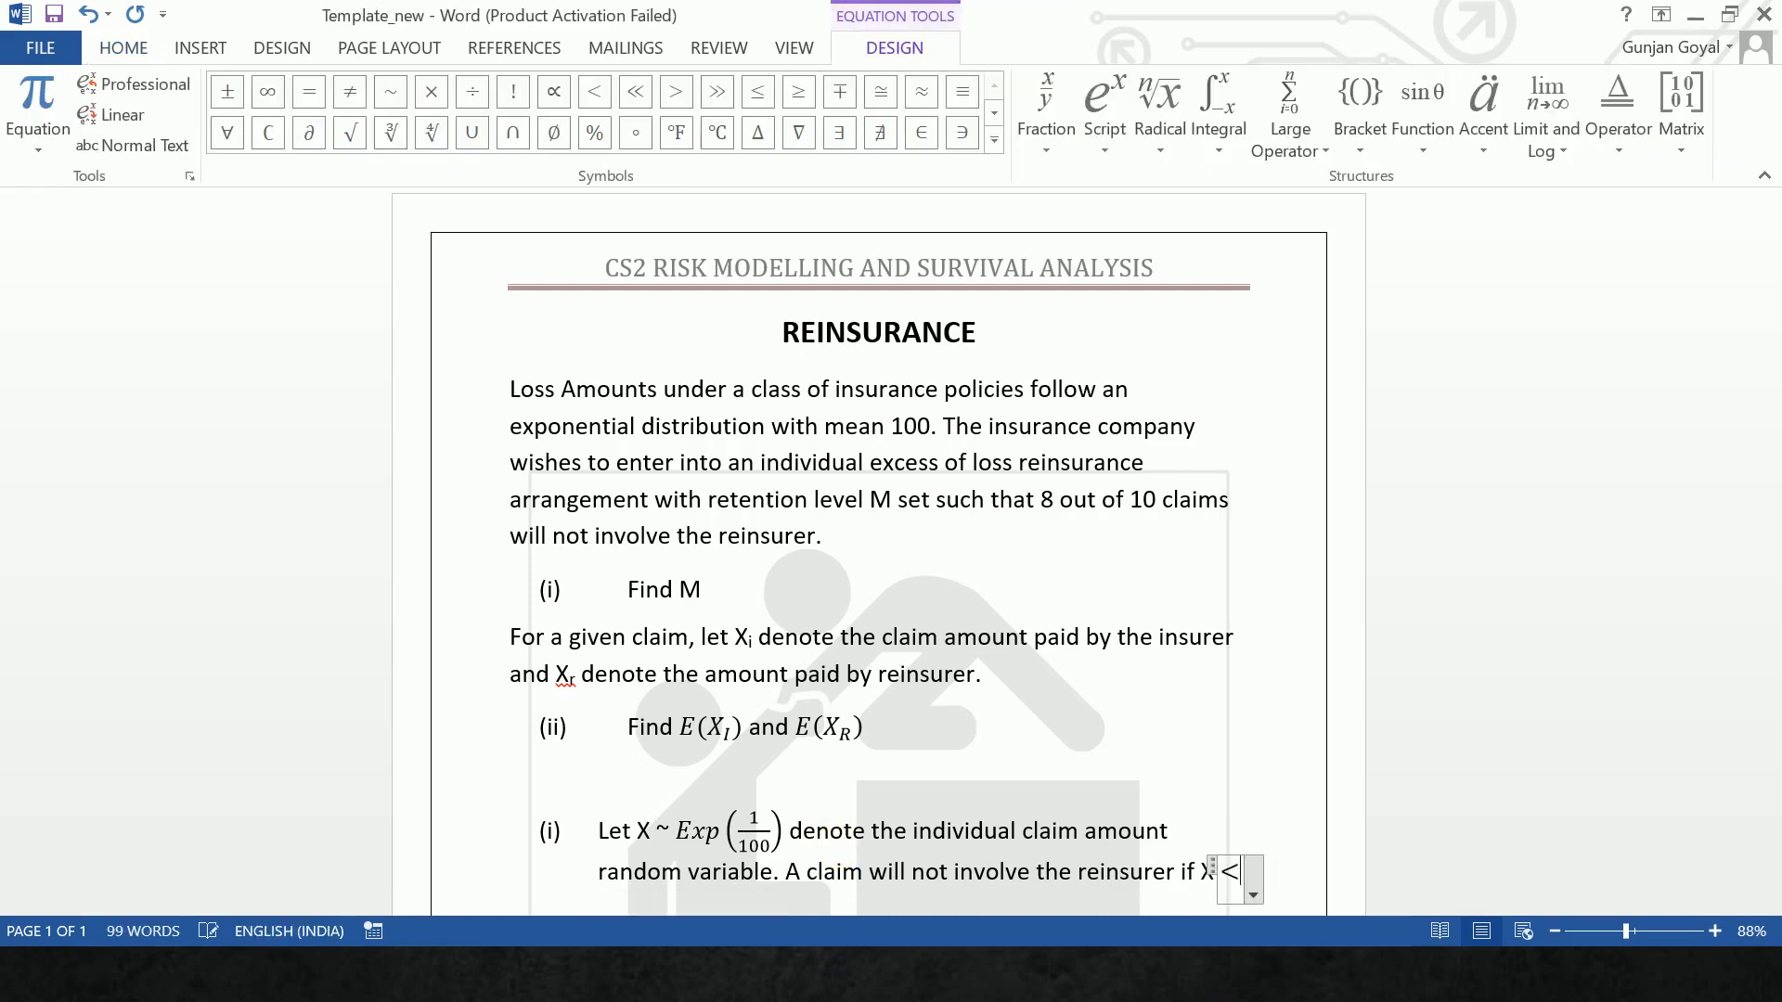
{"action": "type", "text": "=M"}
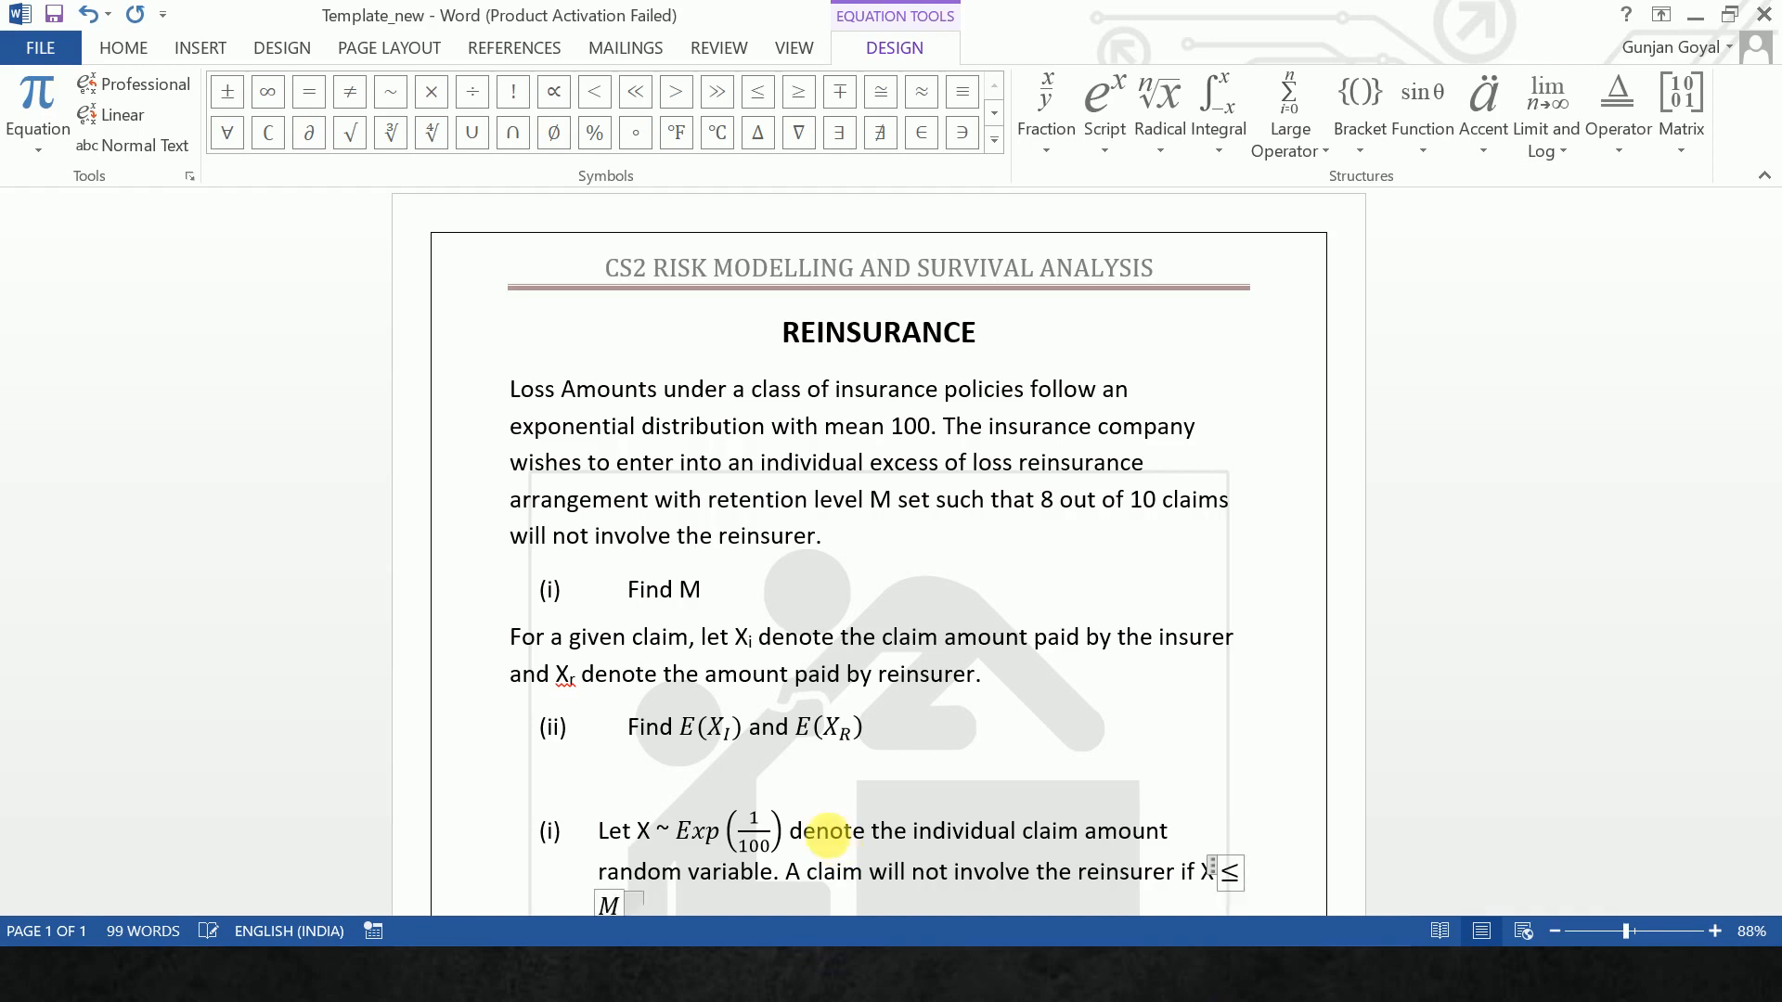
{"action": "key", "text": "Right"}
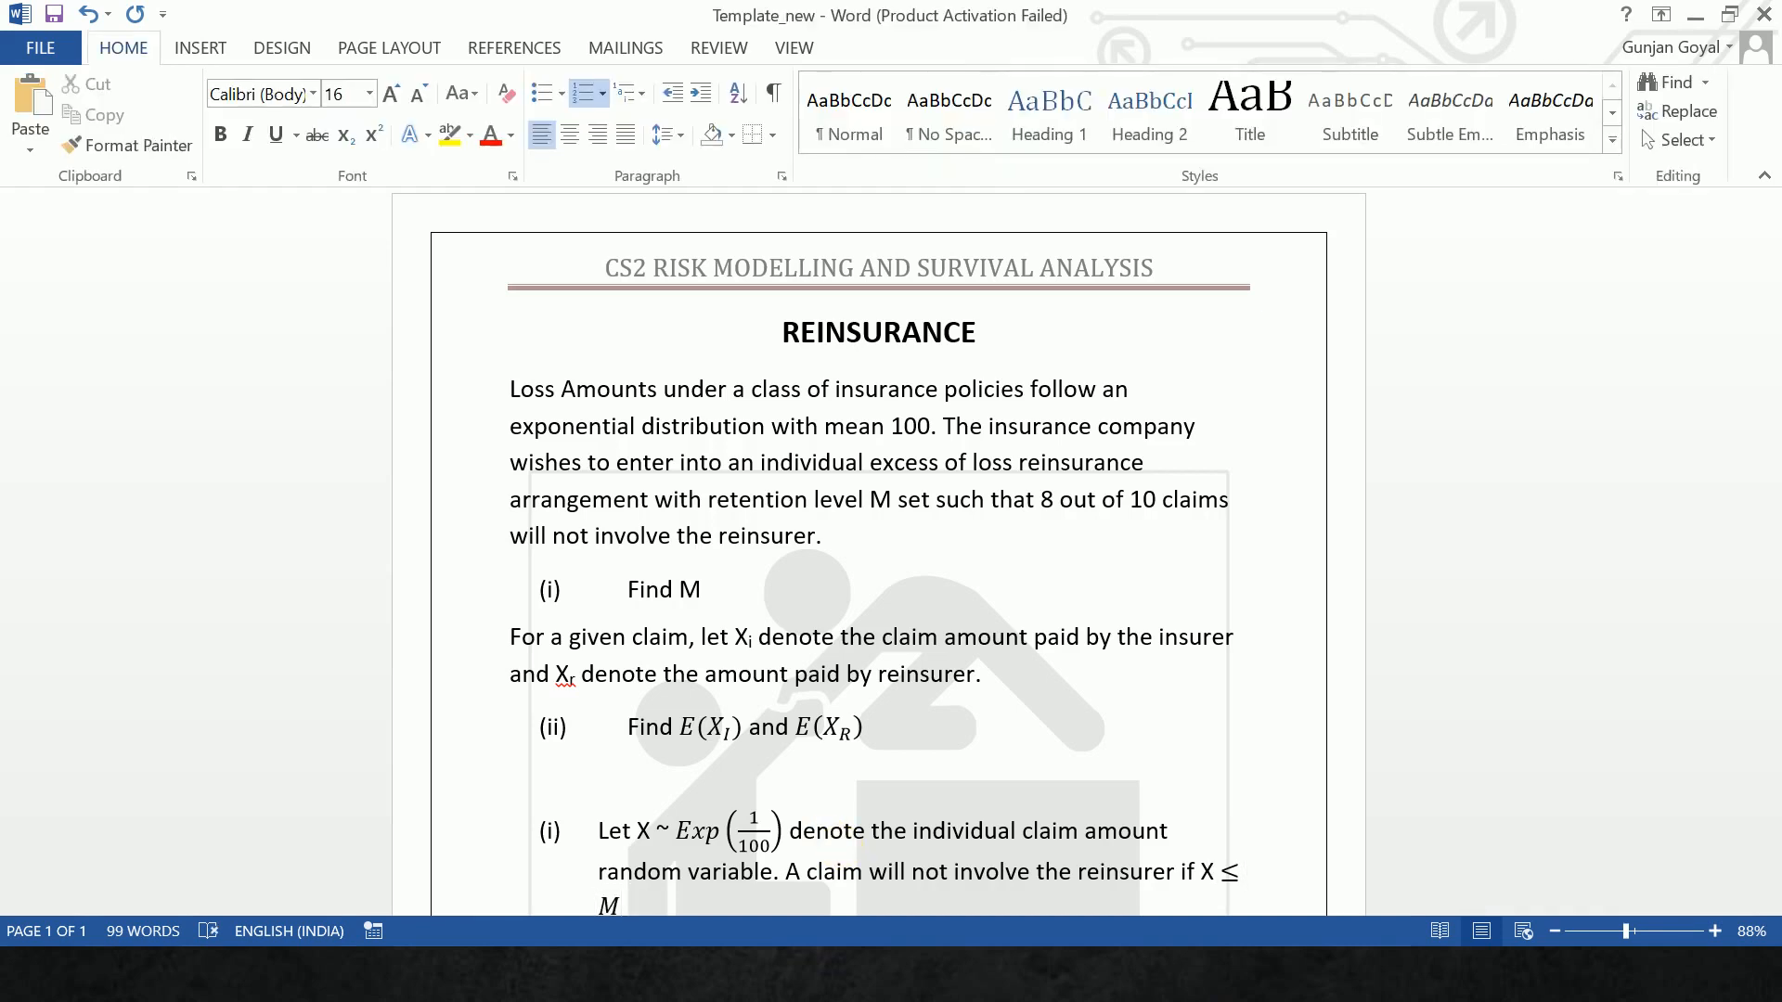
{"action": "type", "text": ":"}
Add an unnumbered equation line under the solution text reading F_X(M) = P(X ≤ M) = 0.8, with X as a subscript.
{"action": "key", "text": "Return"}
{"action": "key", "text": "BackSpace"}
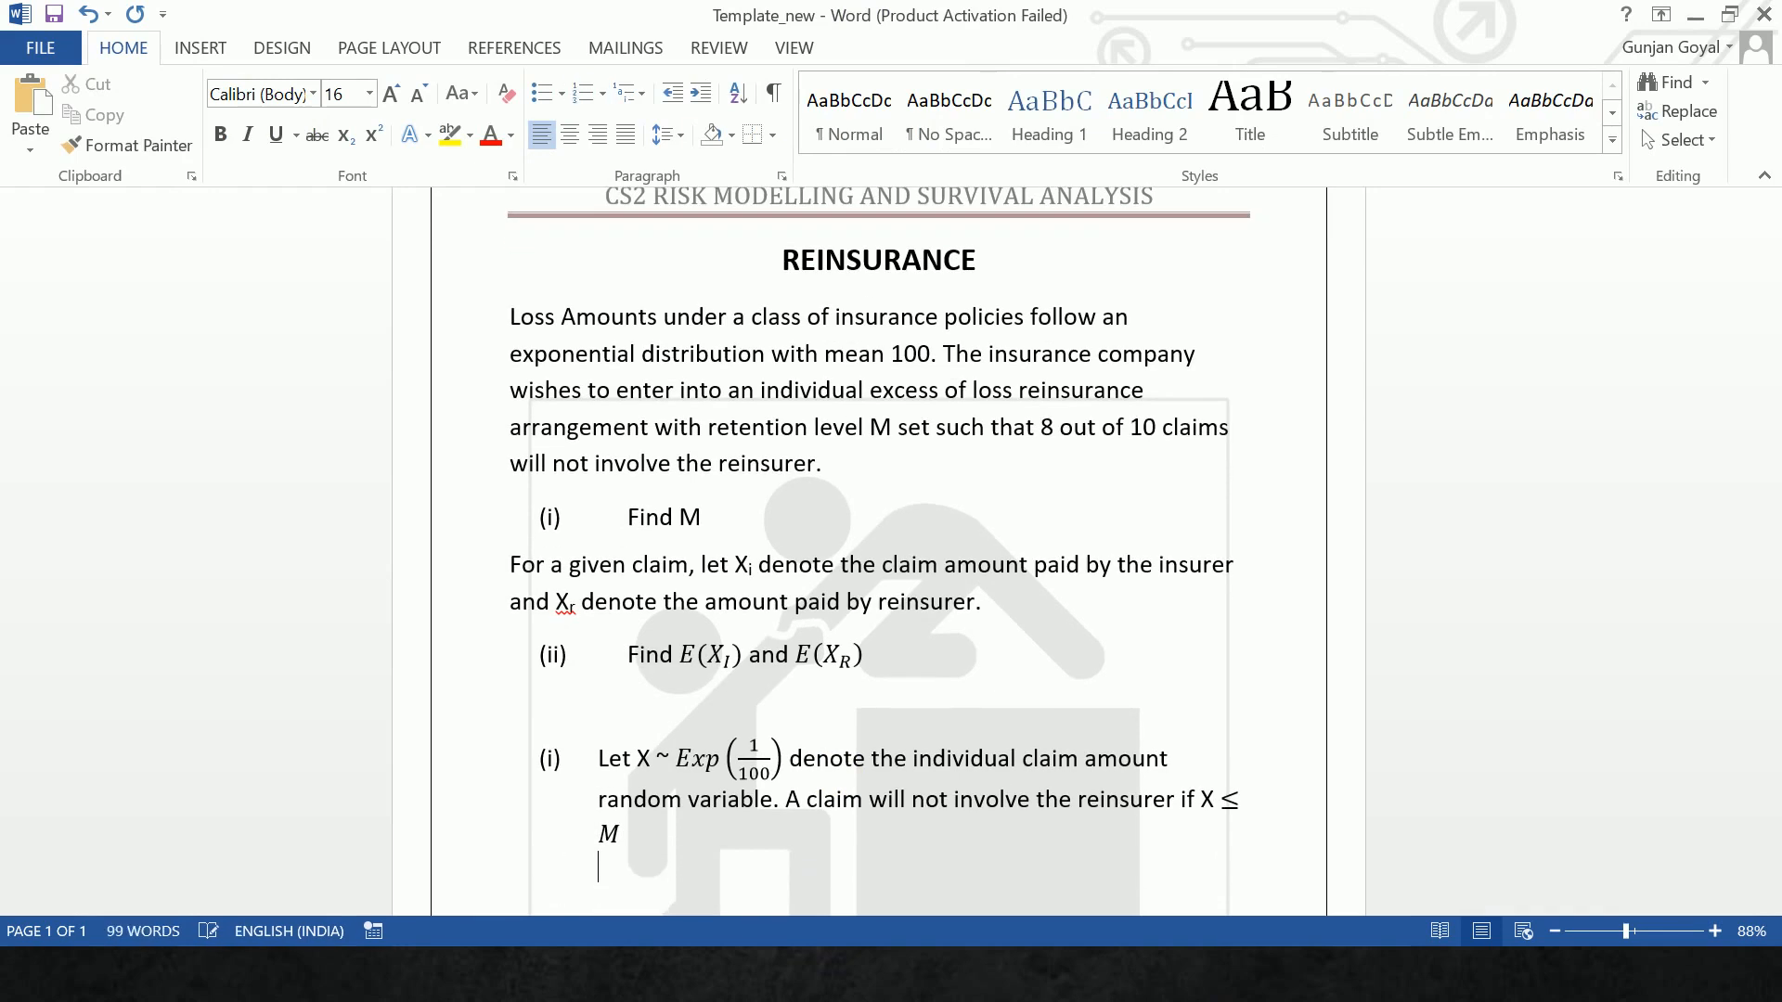
{"action": "key", "text": "alt+equal"}
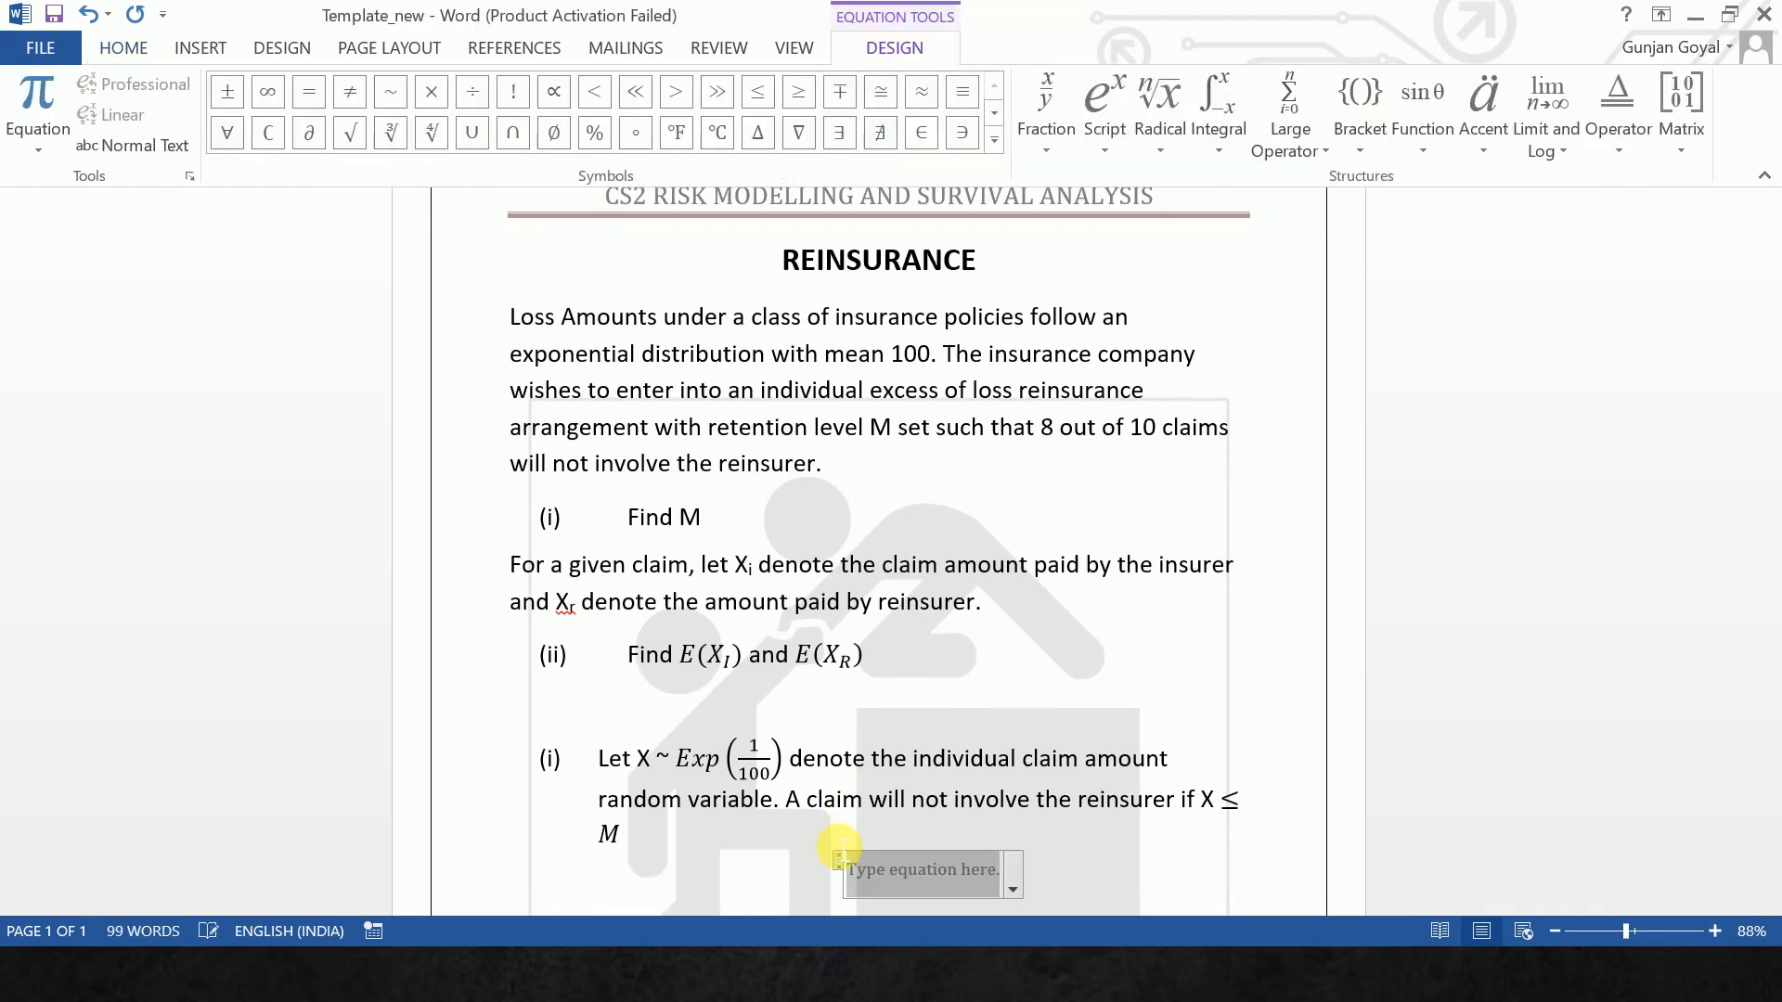
{"action": "type", "text": "F"}
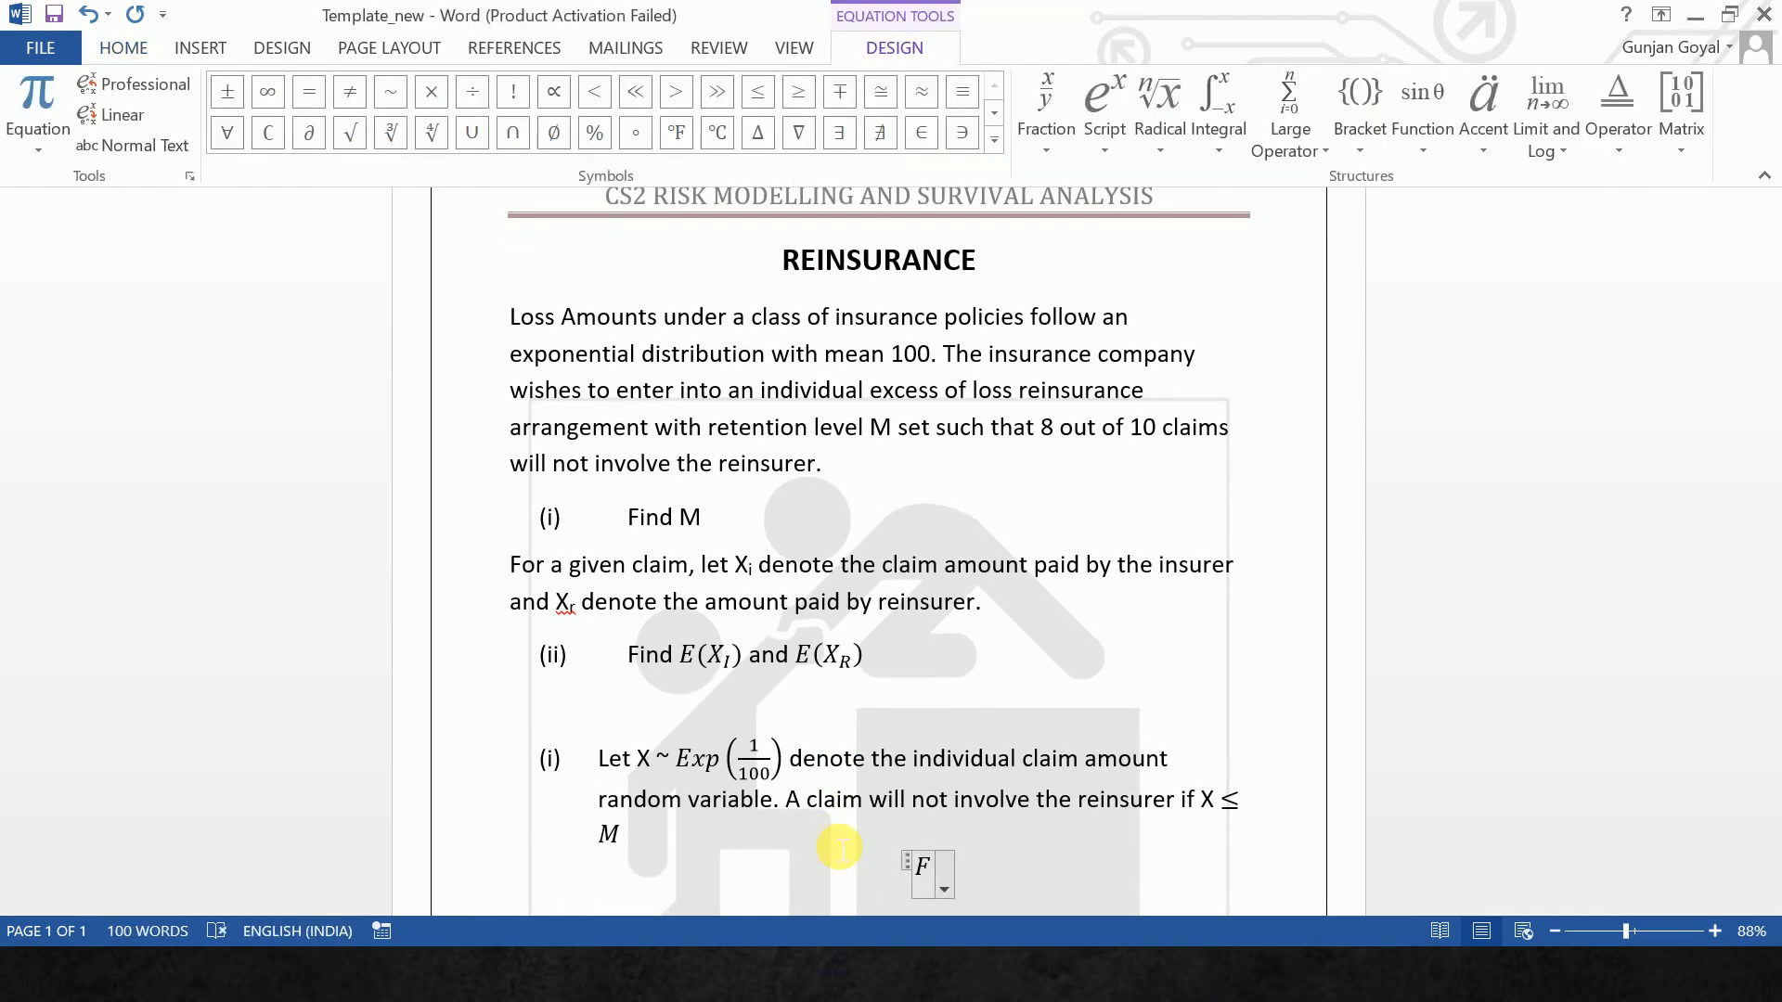
{"action": "type", "text": "_X"}
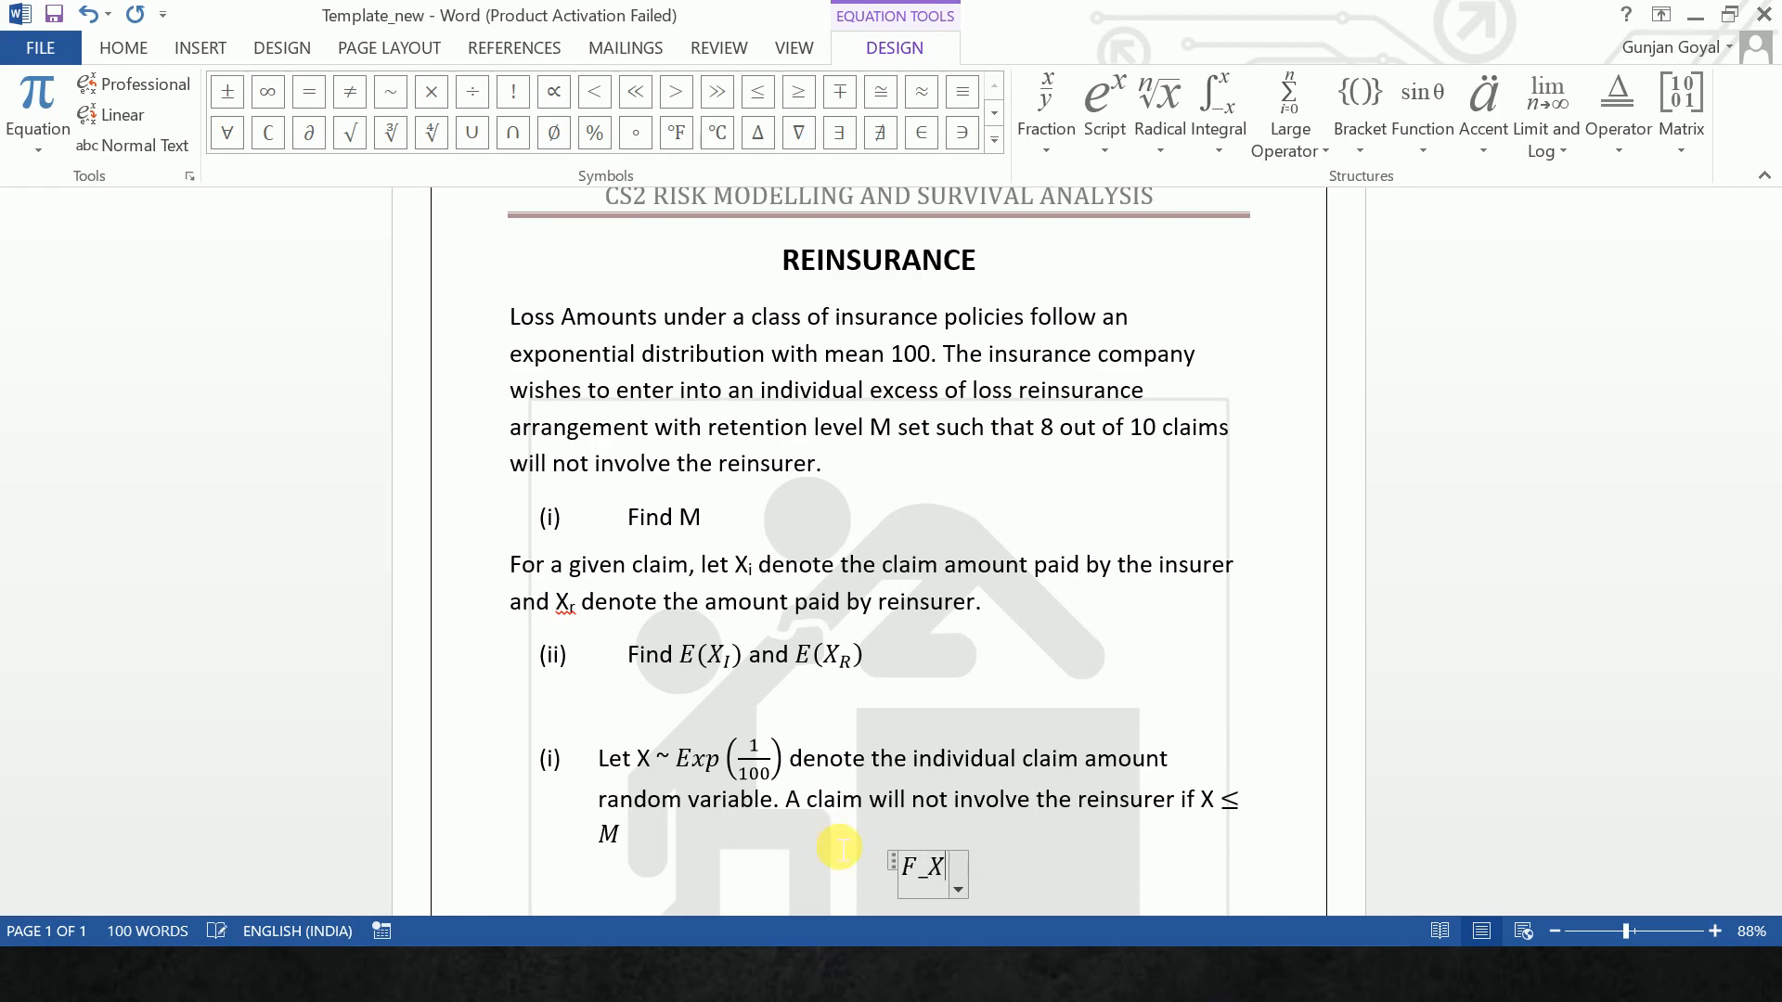
{"action": "type", "text": "(M"}
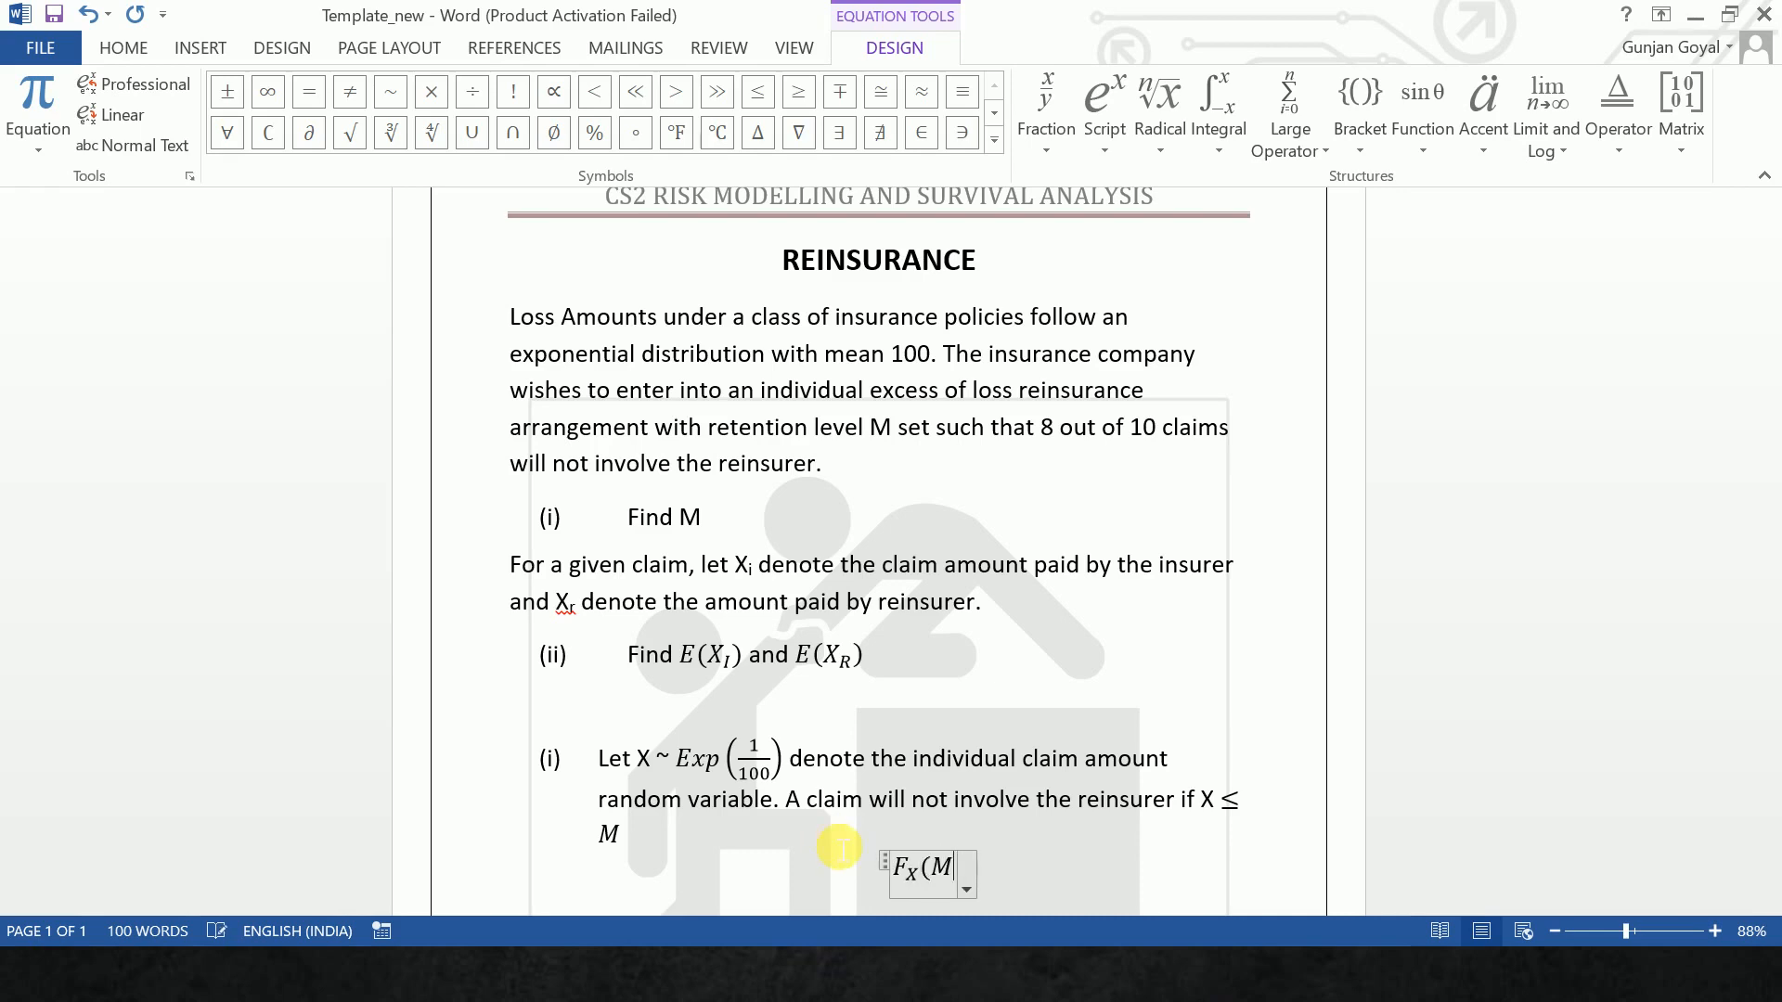
{"action": "type", "text": ")=P(X"}
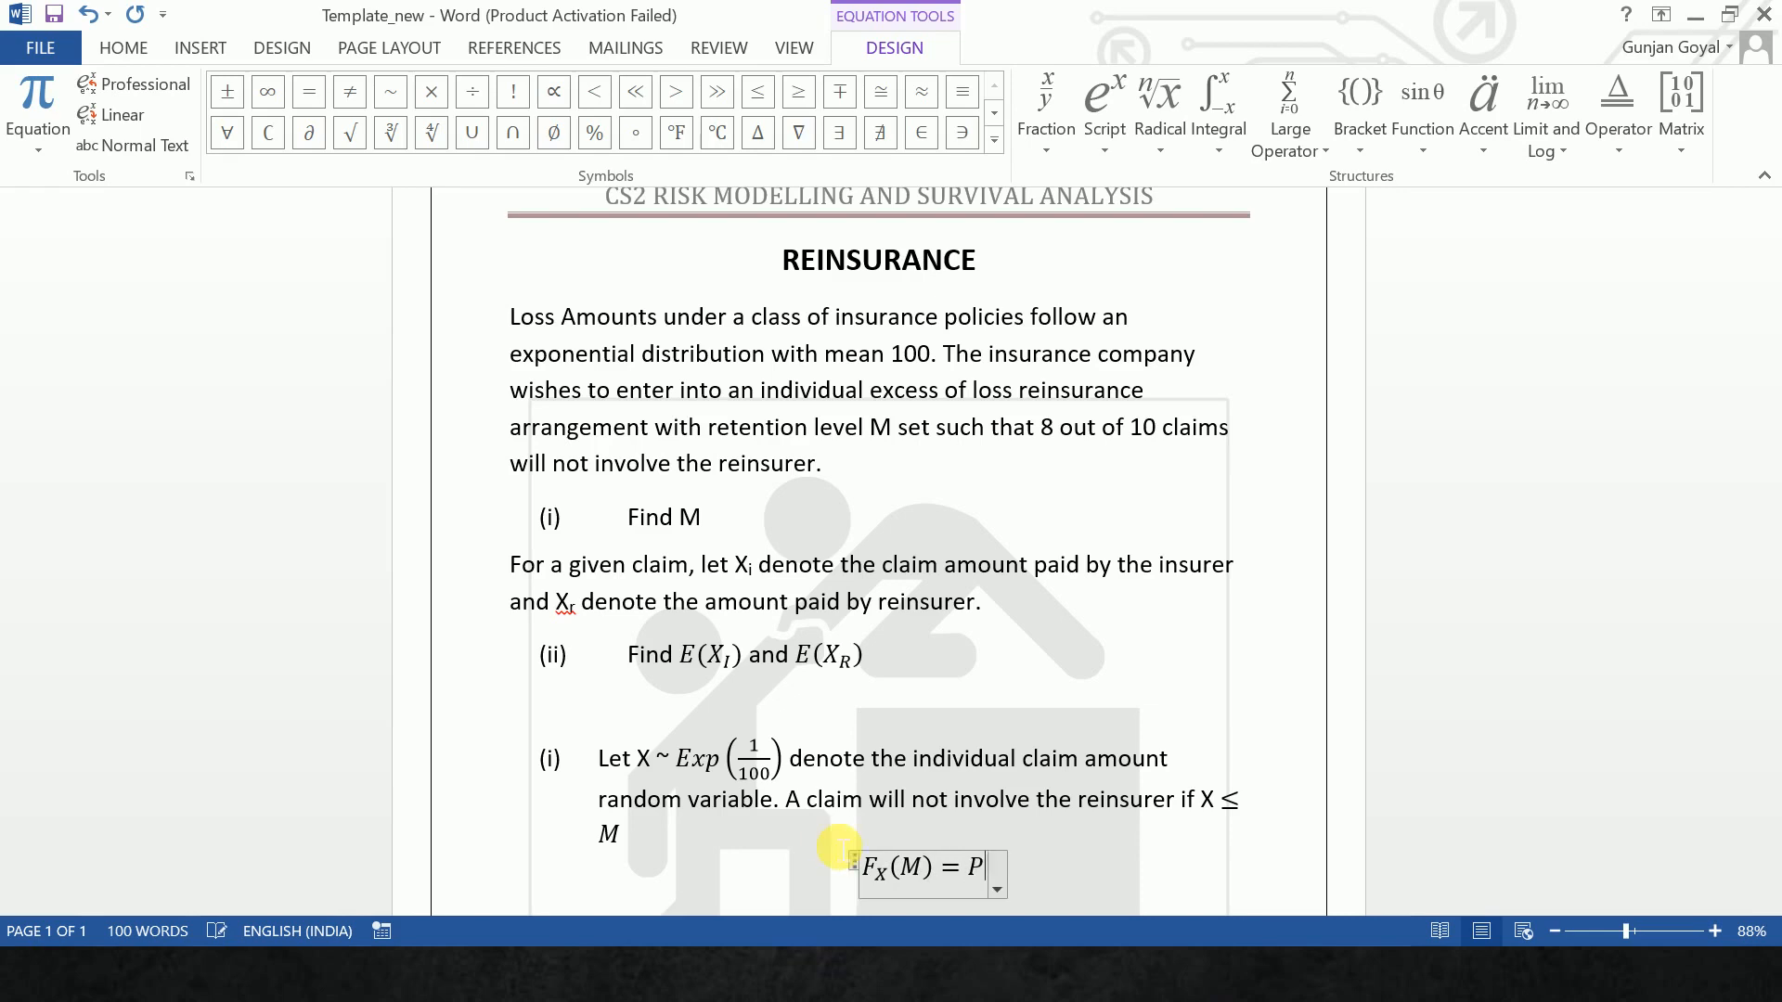
{"action": "type", "text": "<=M"}
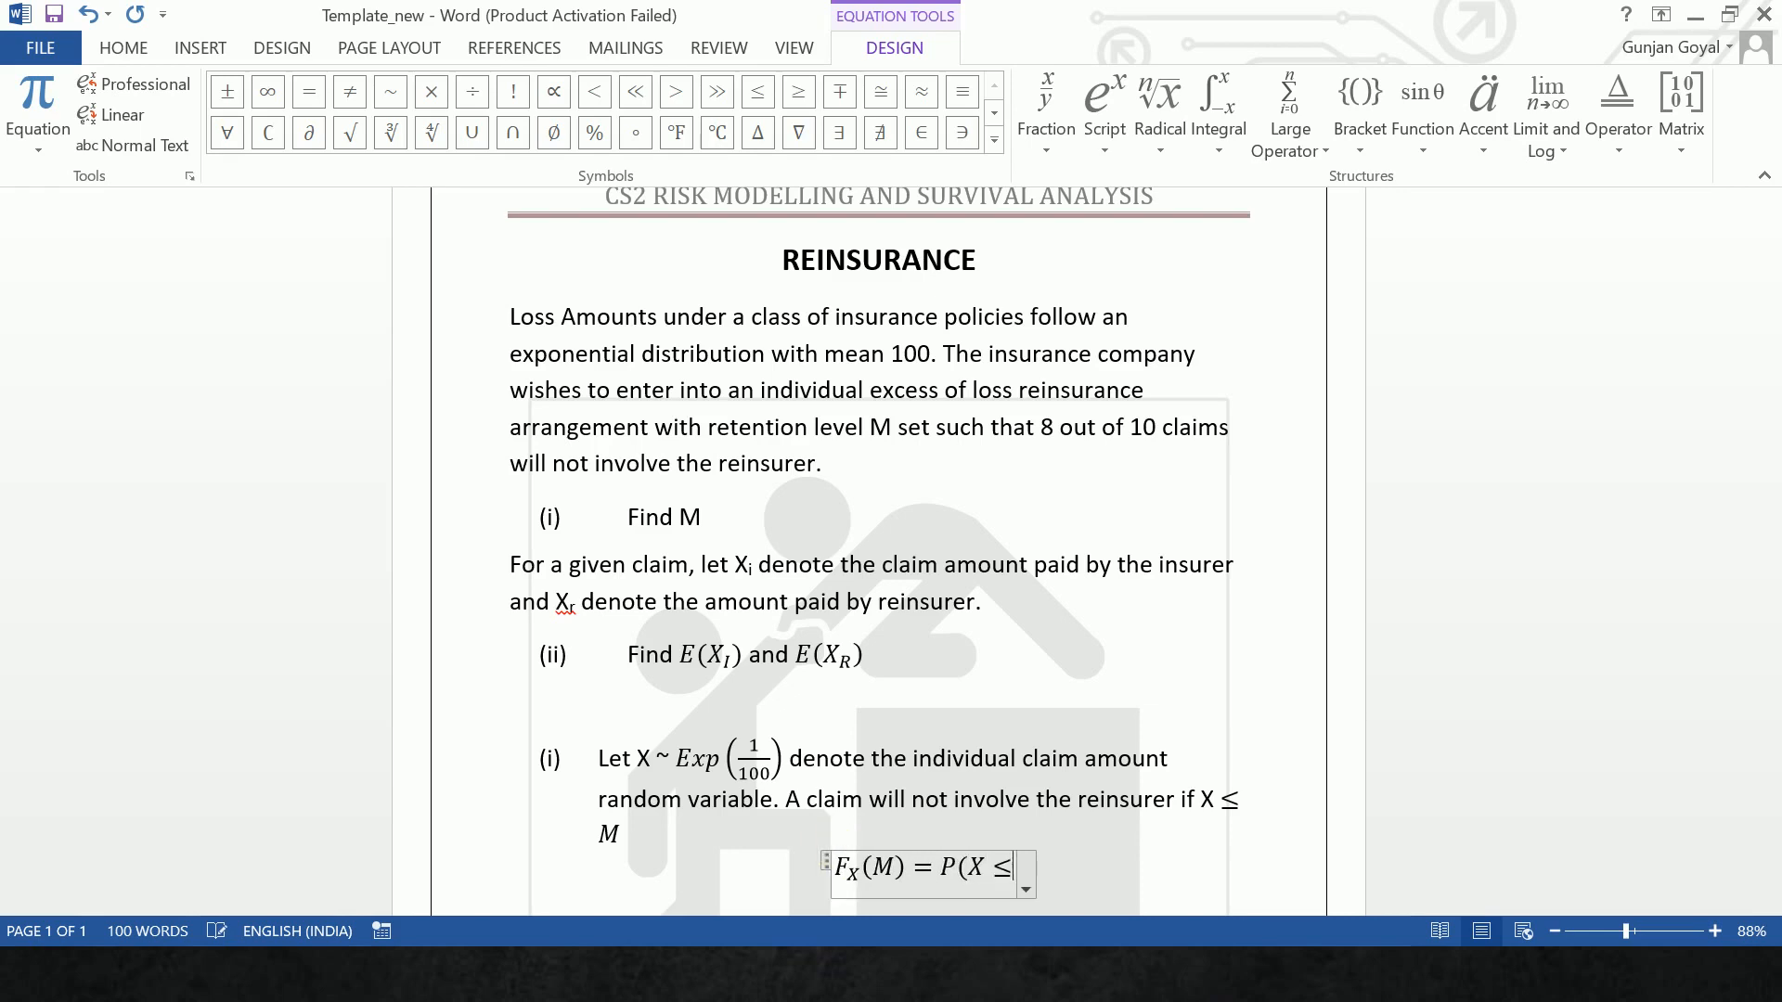
{"action": "type", "text": ")="}
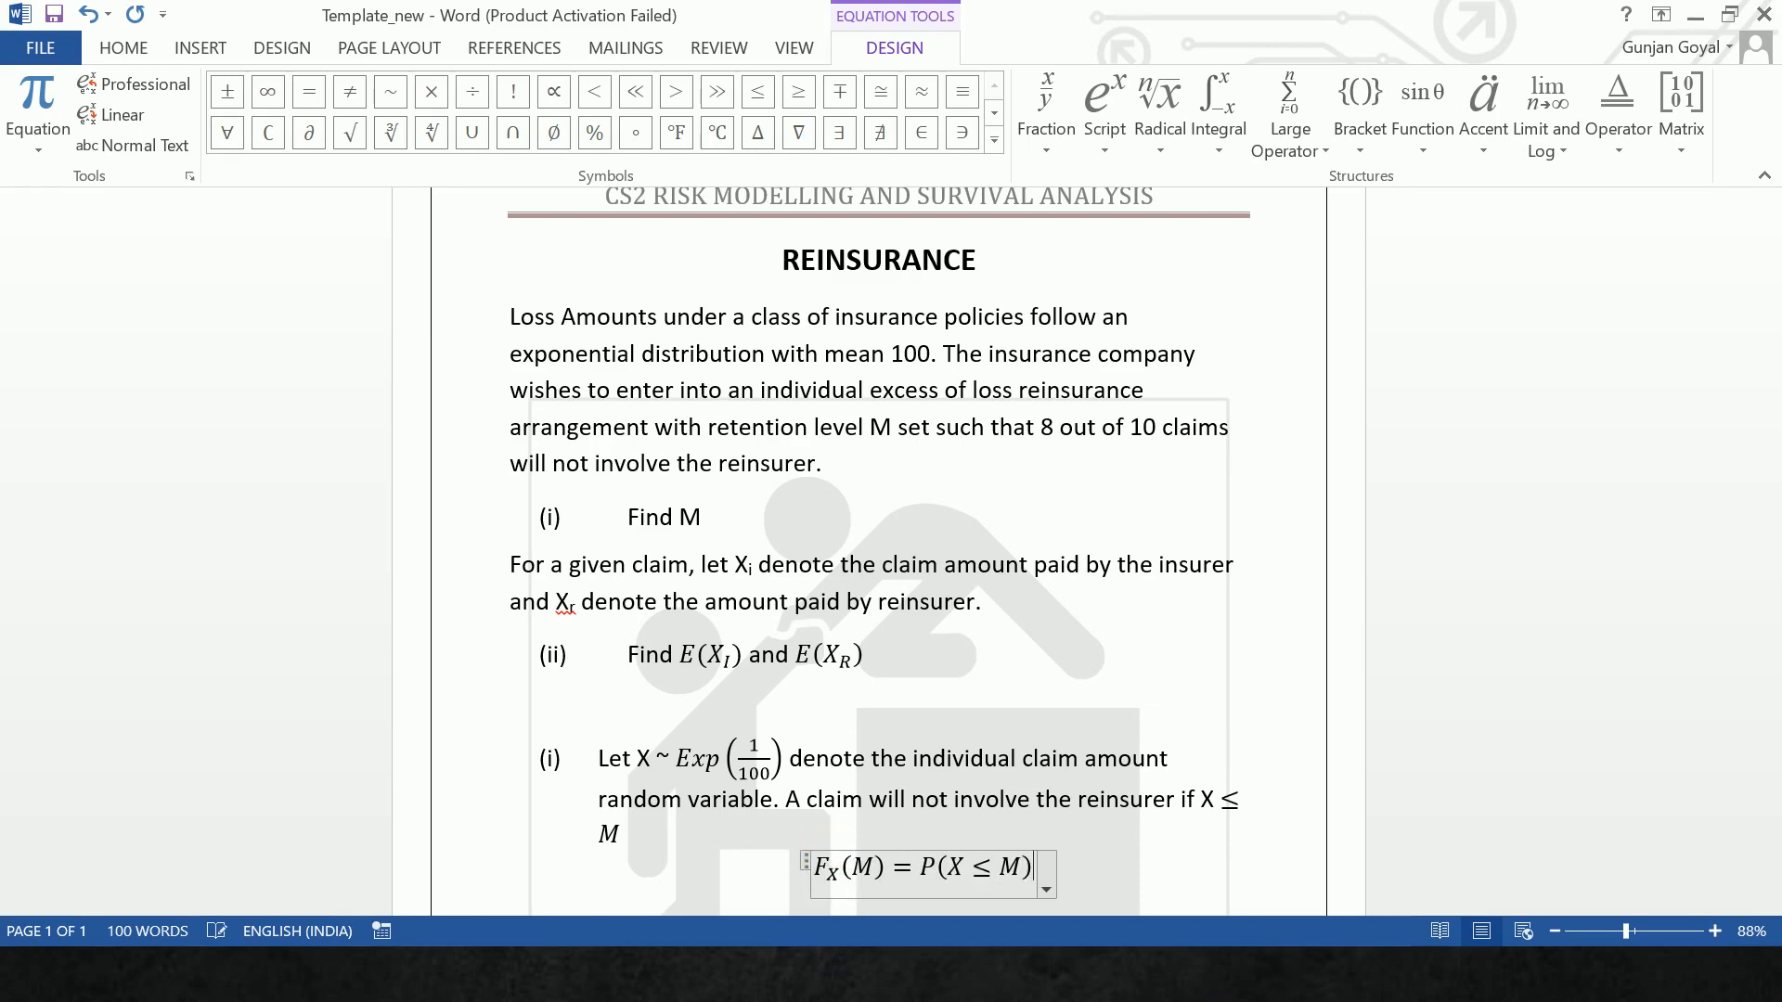
{"action": "type", "text": "0."}
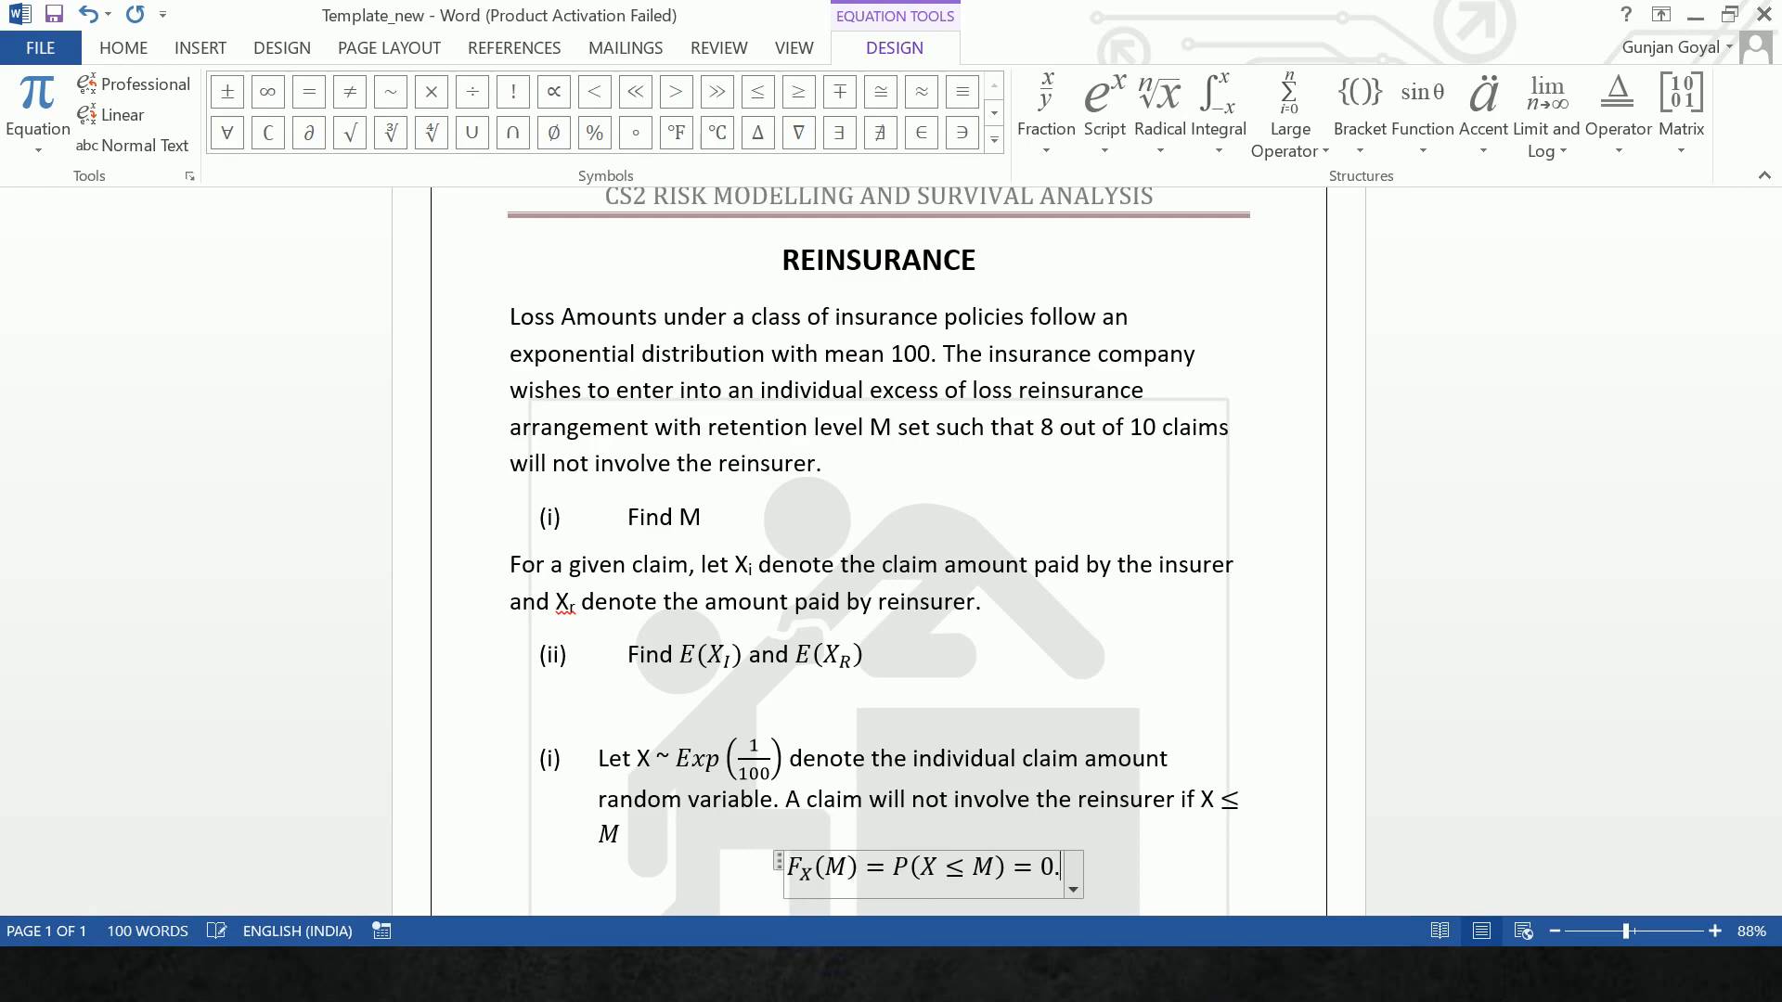
{"action": "type", "text": "8"}
{"action": "key", "text": "Return"}
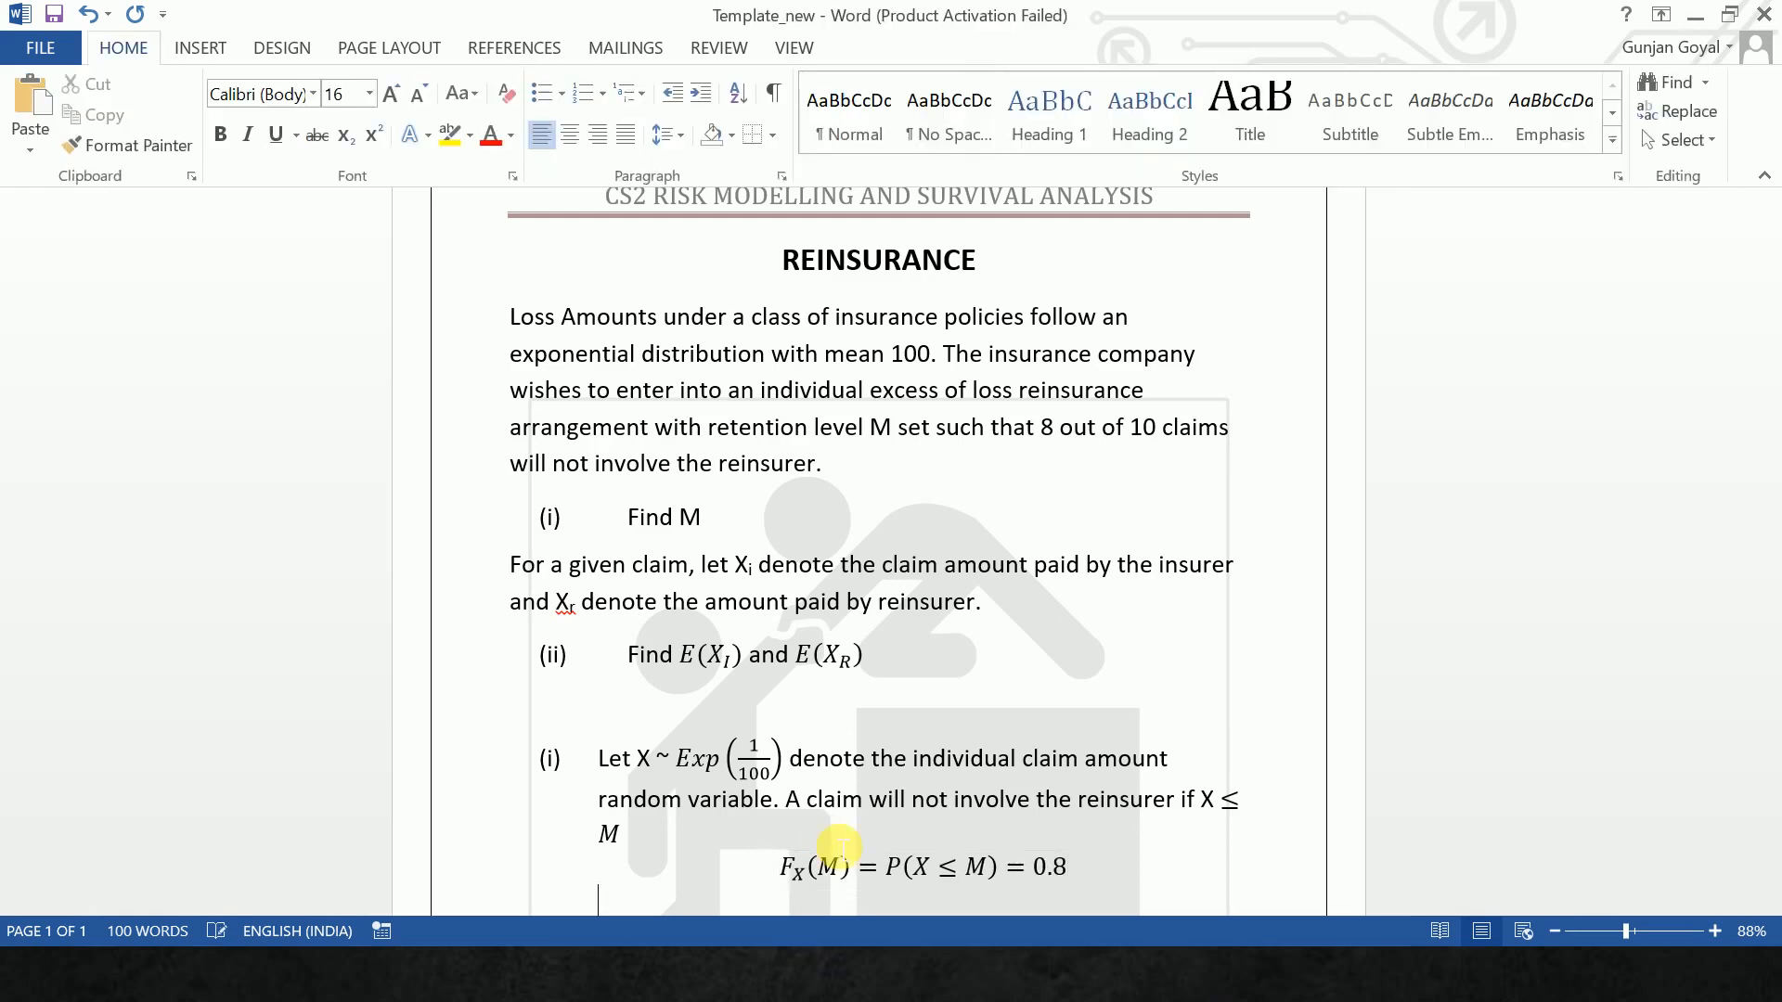
Add the next equation line, 1 − e^(−M/100) = 0.8, with the exponent as a stacked fraction.
{"action": "key", "text": "alt+equal"}
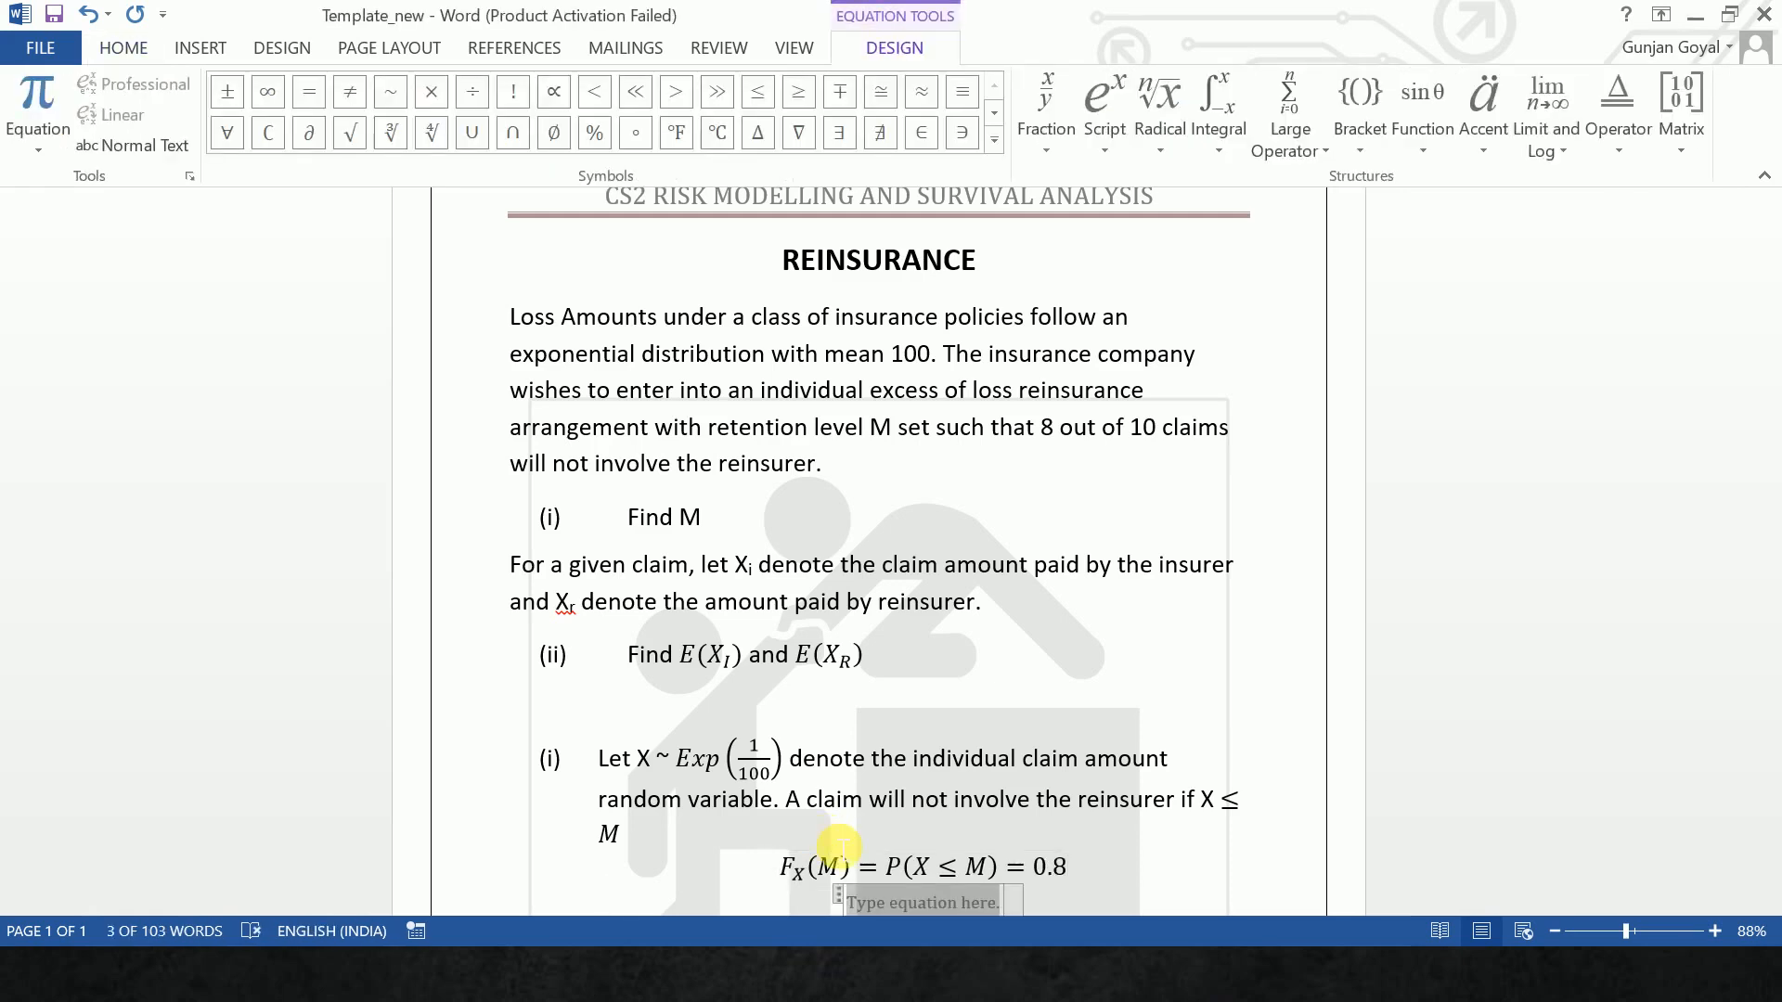
{"action": "type", "text": "1-e^"}
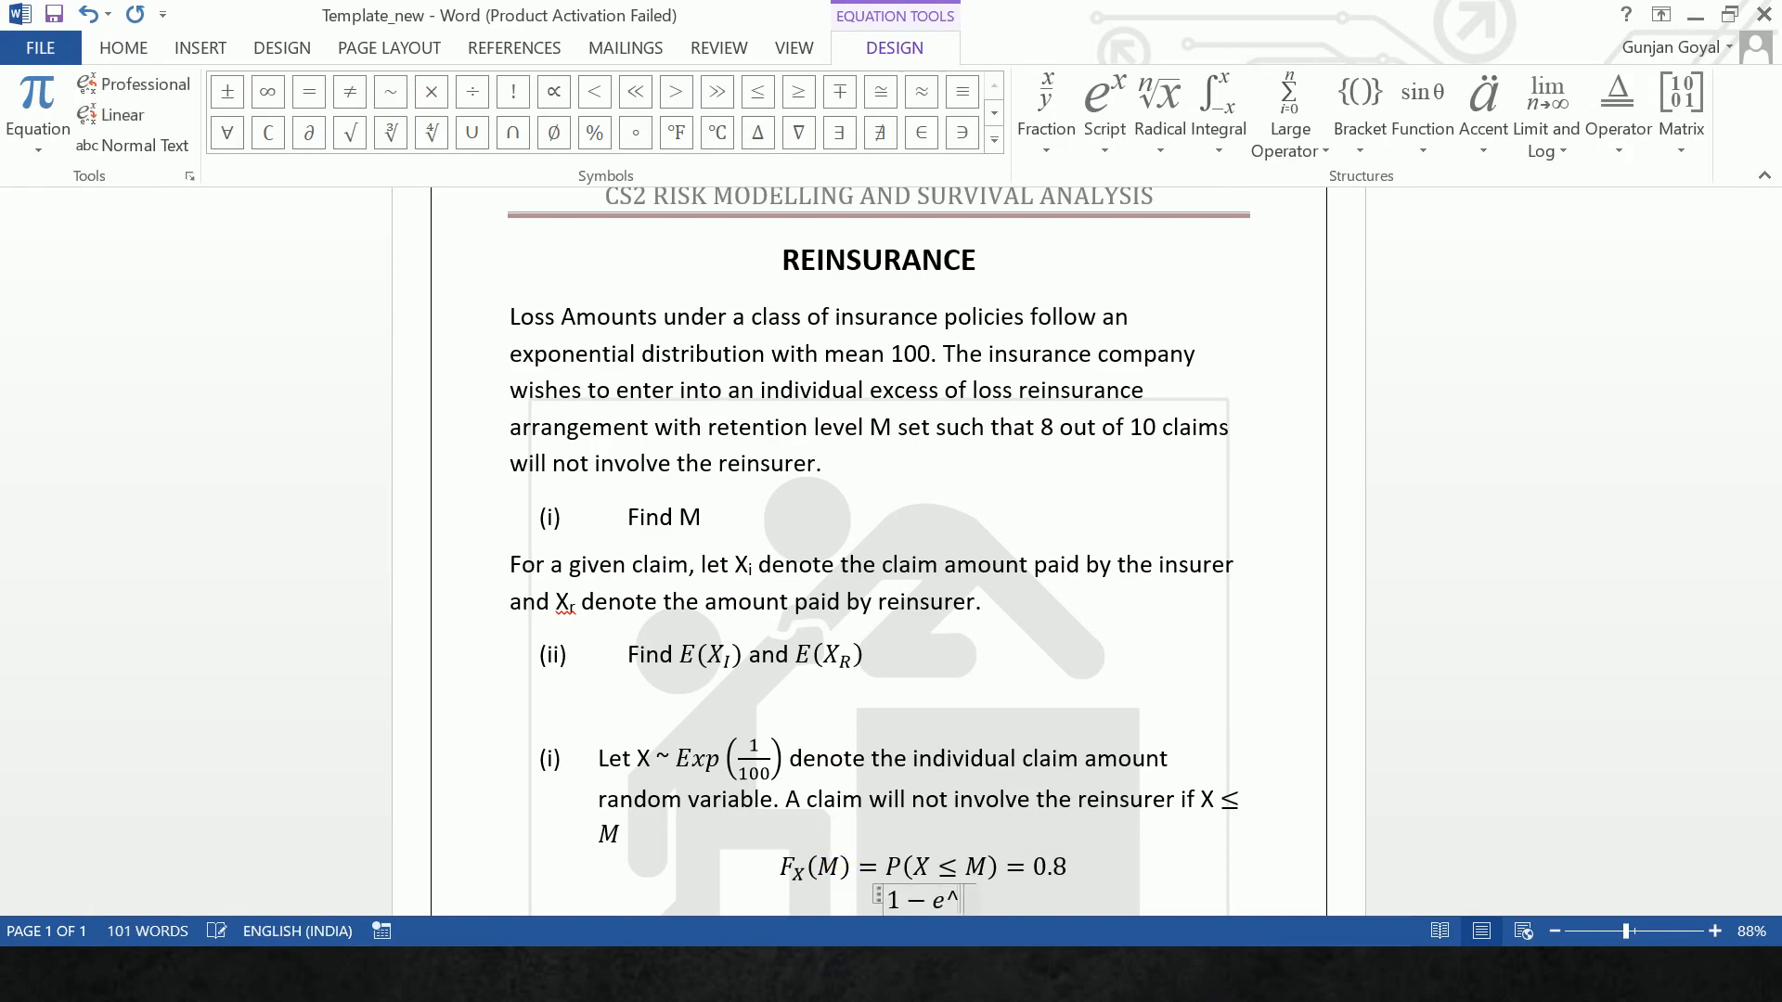
{"action": "type", "text": "(-M/10"}
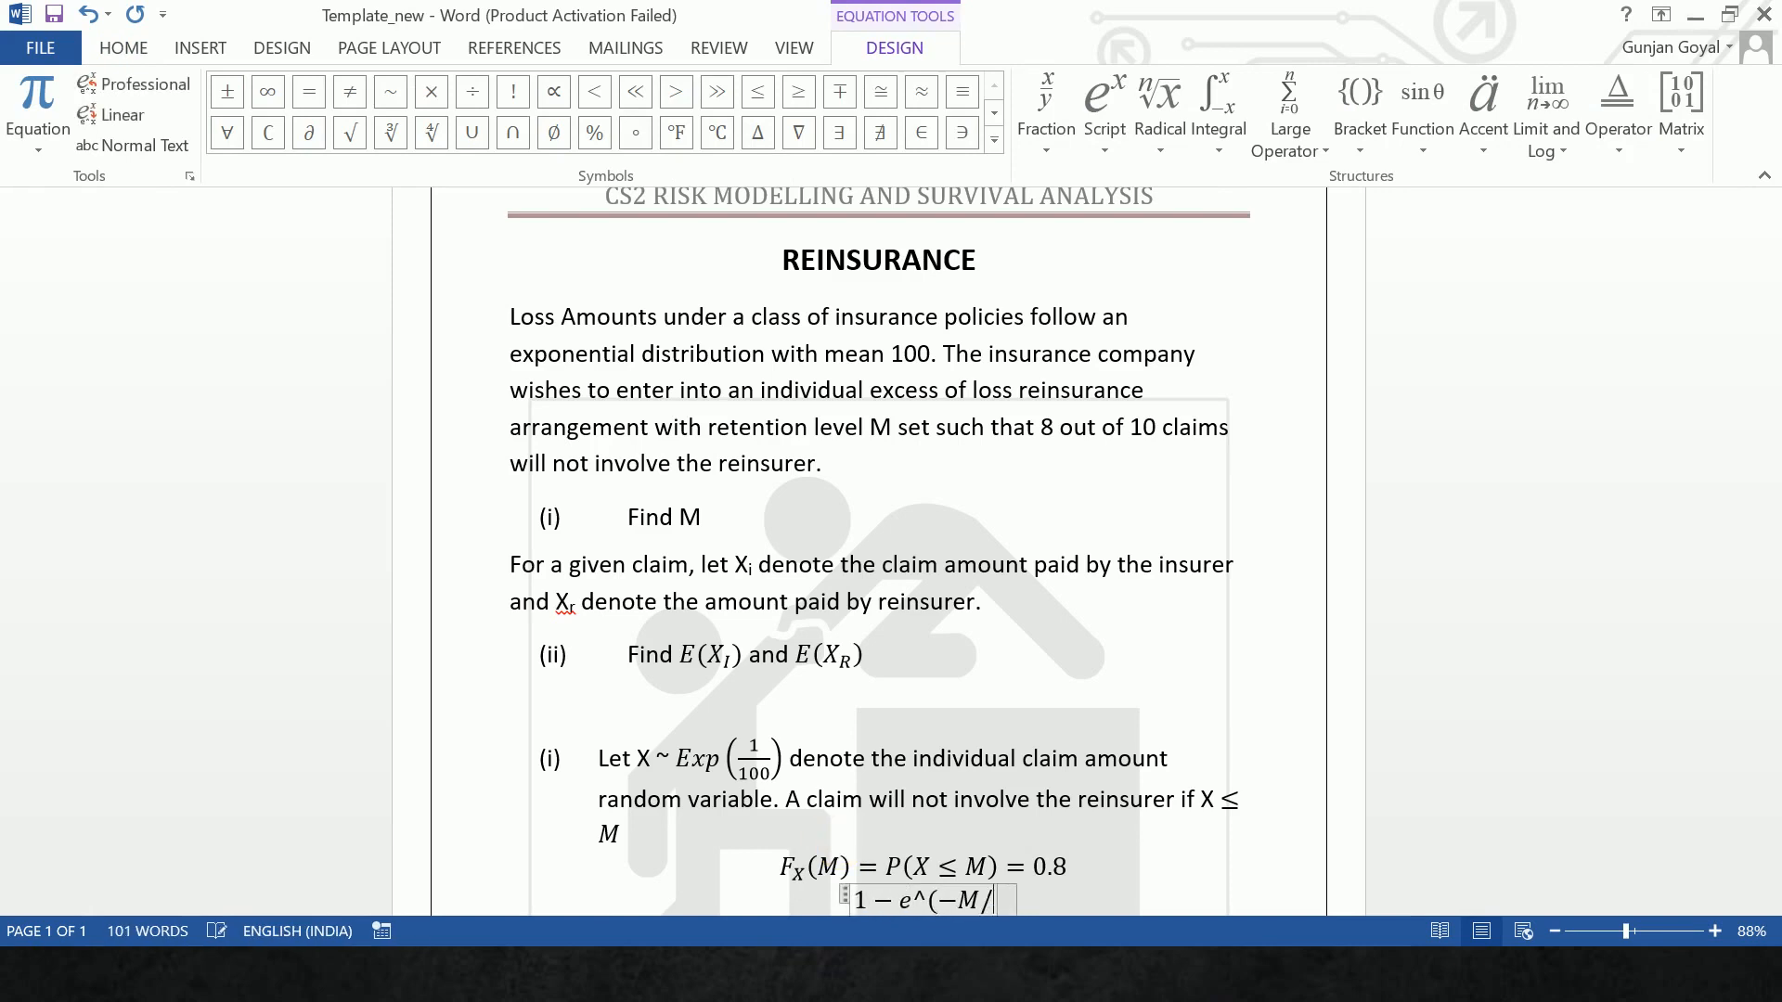
{"action": "type", "text": "0)"}
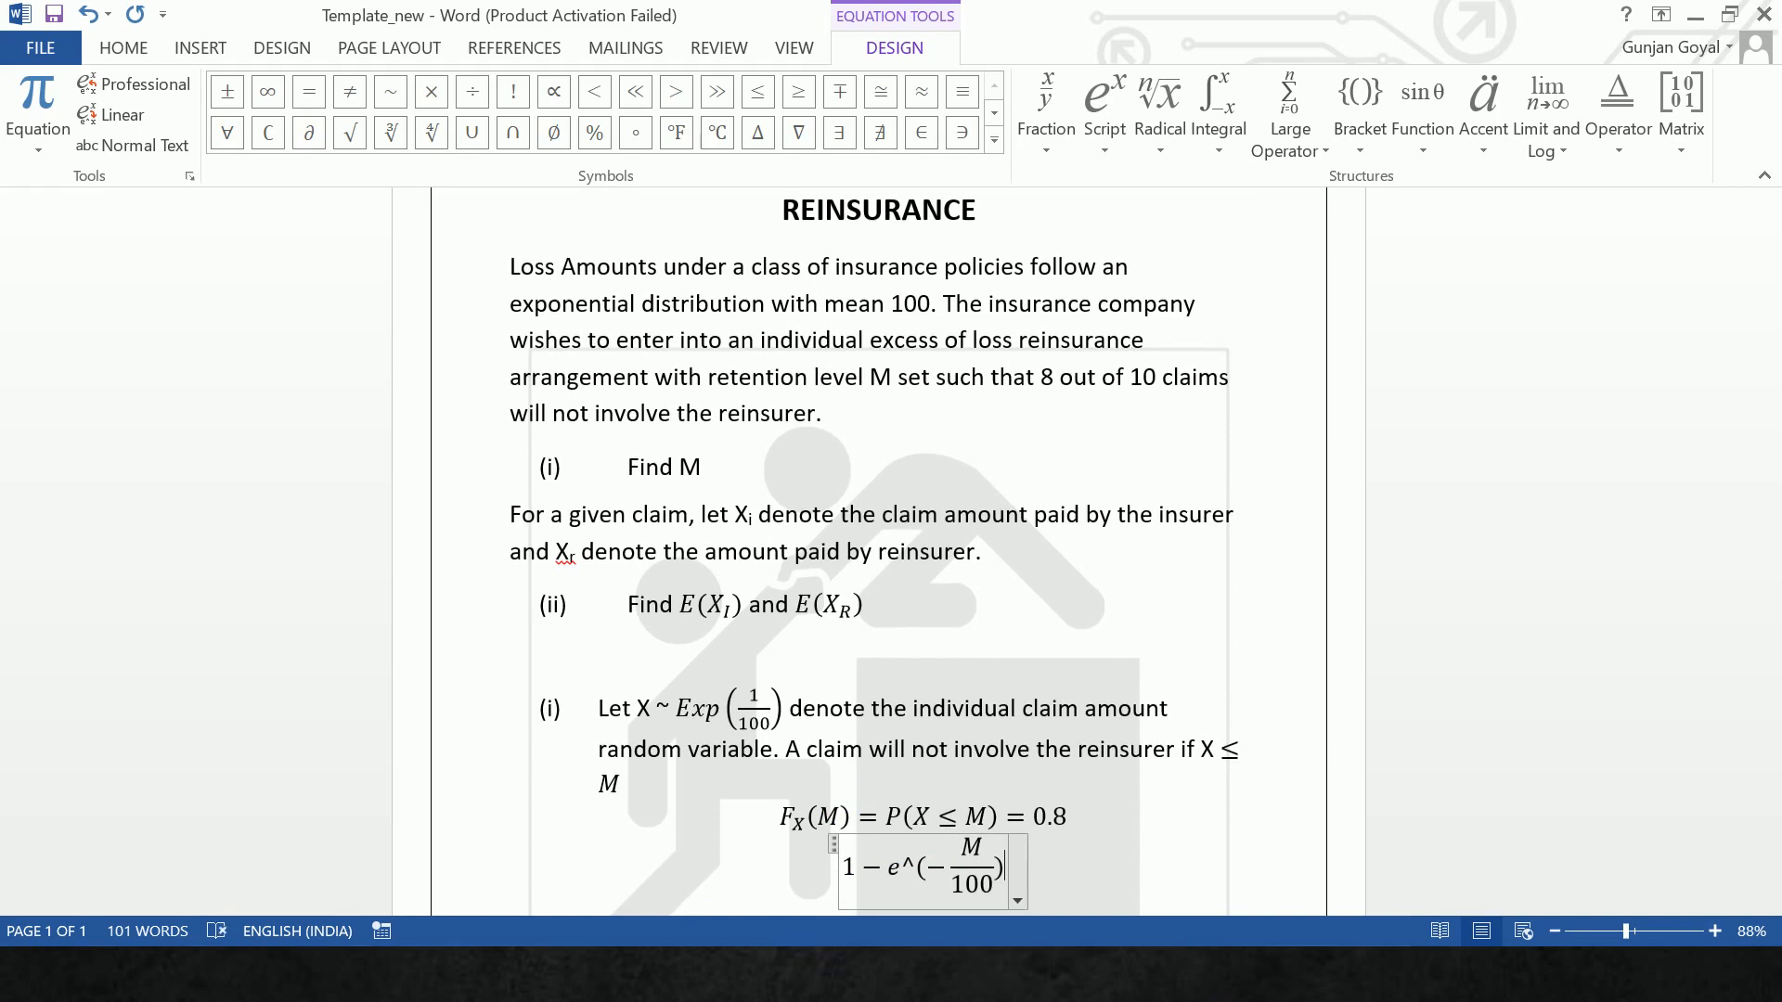
{"action": "key", "text": "space"}
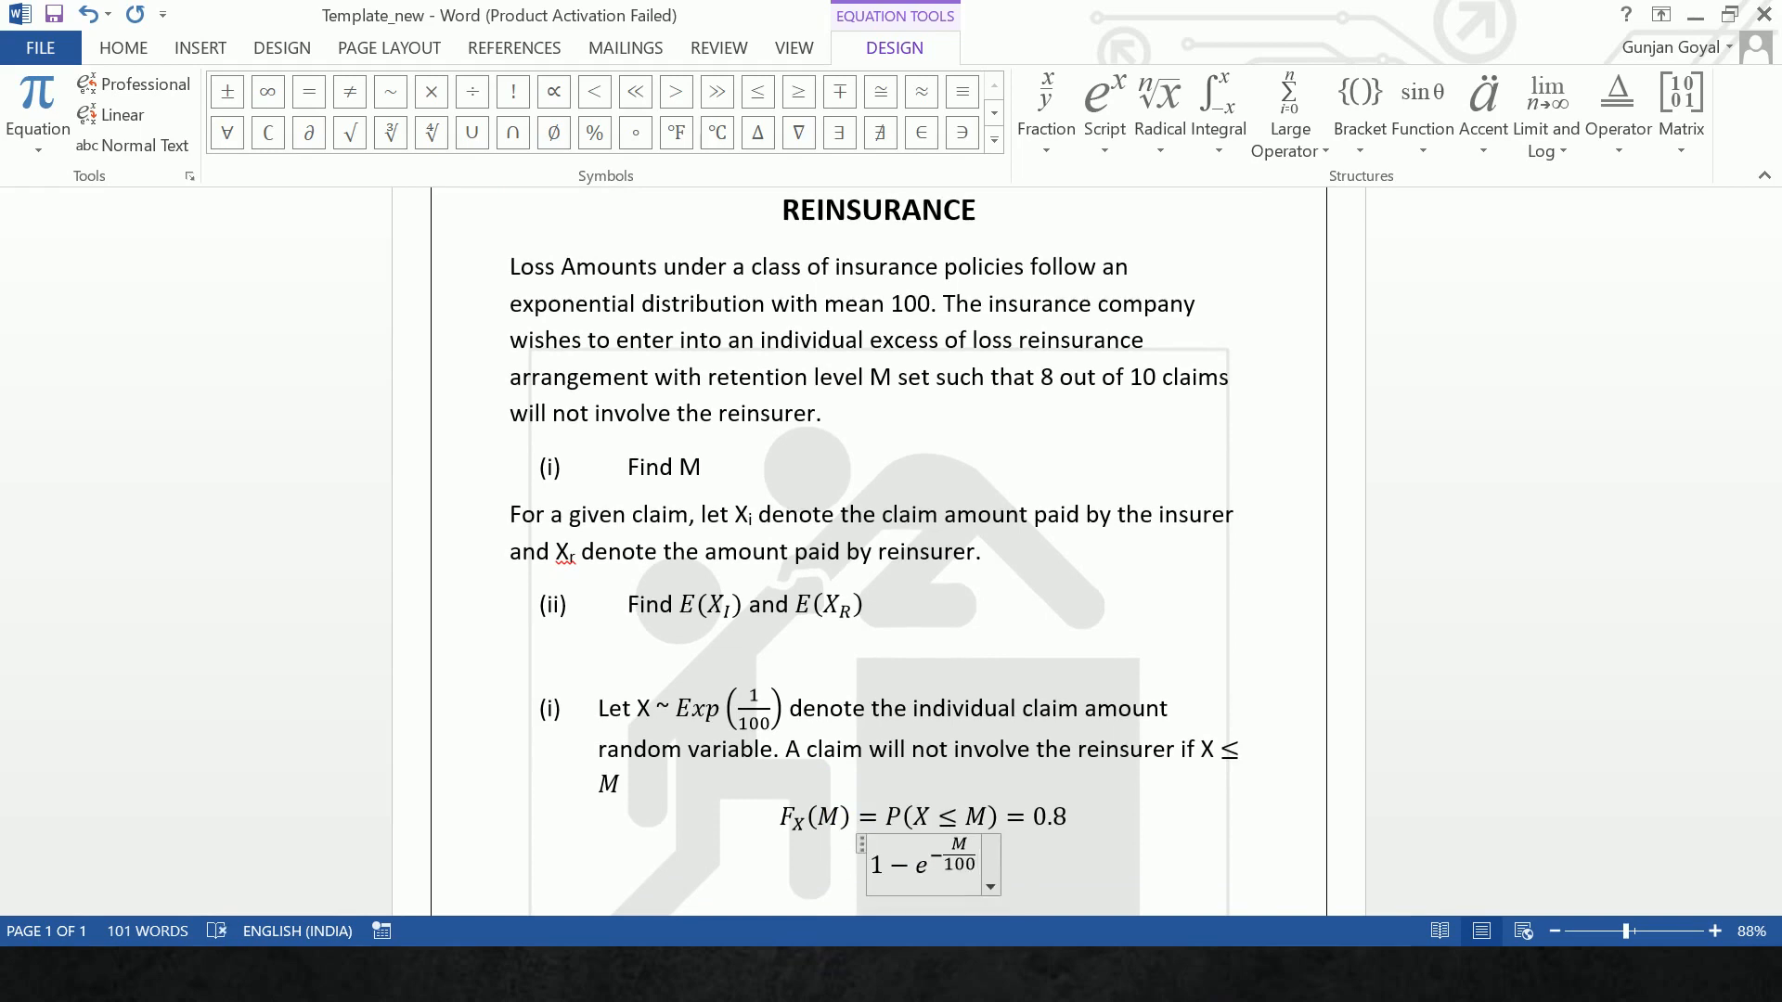
{"action": "type", "text": "= 0."}
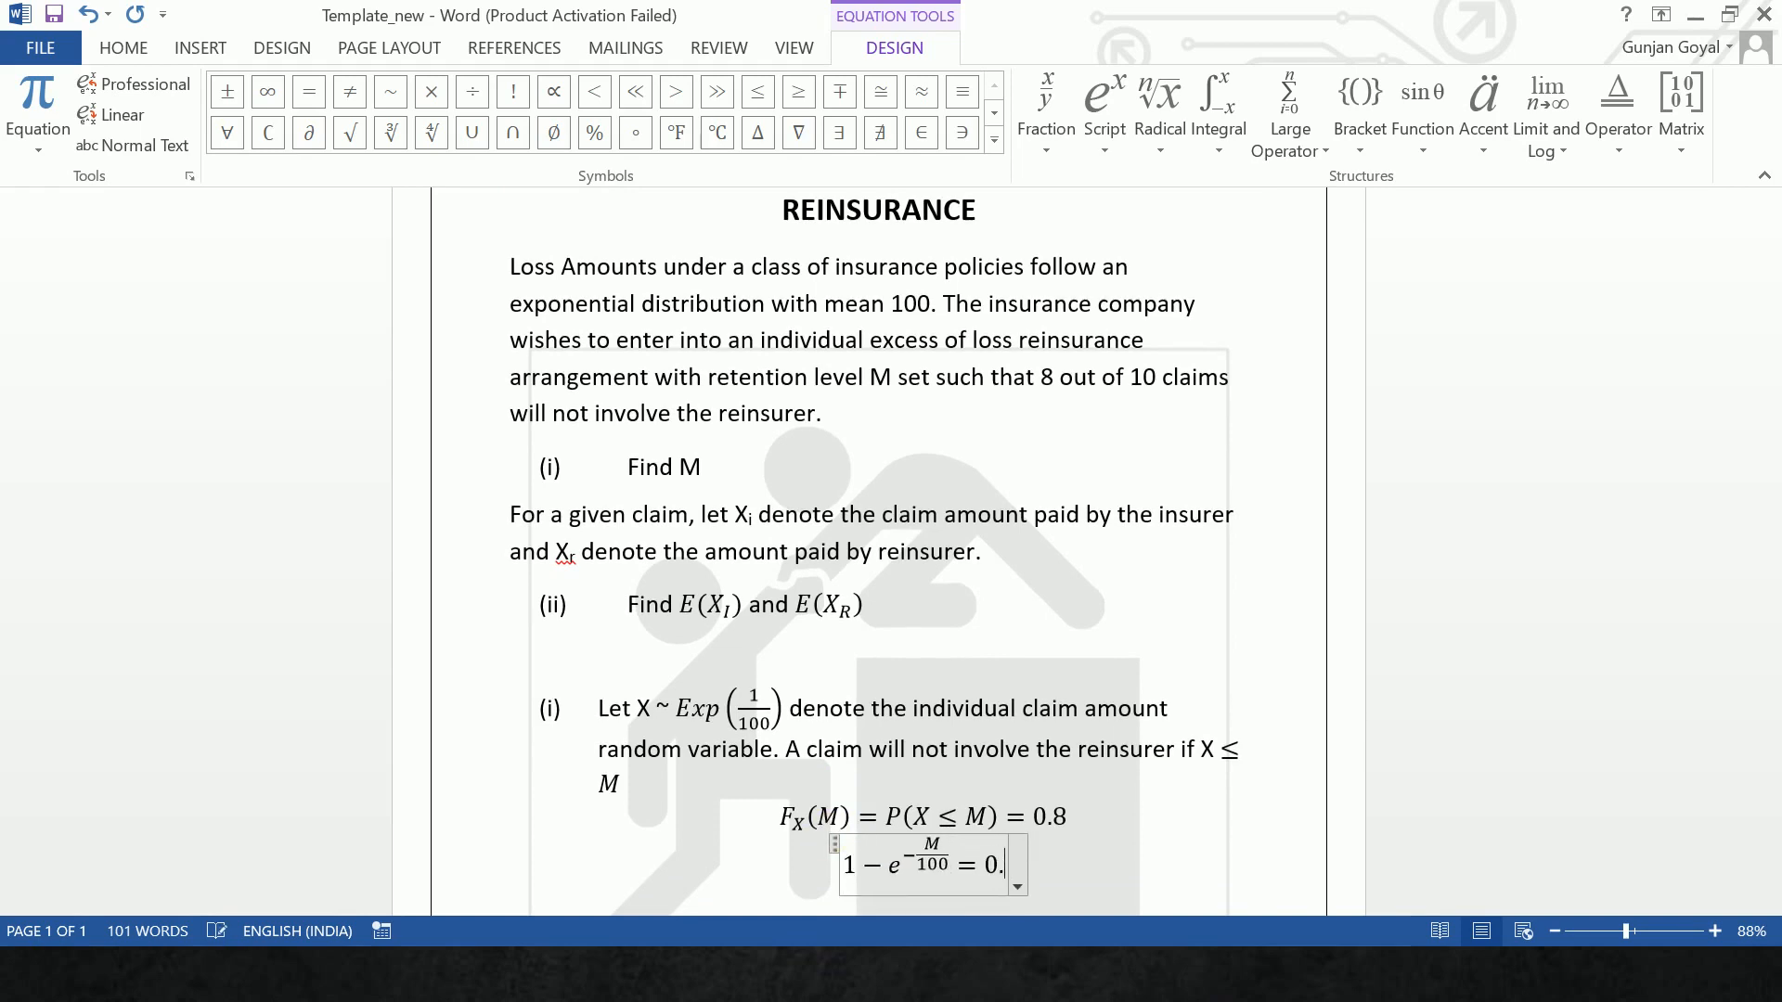
{"action": "type", "text": "8"}
{"action": "key", "text": "Return"}
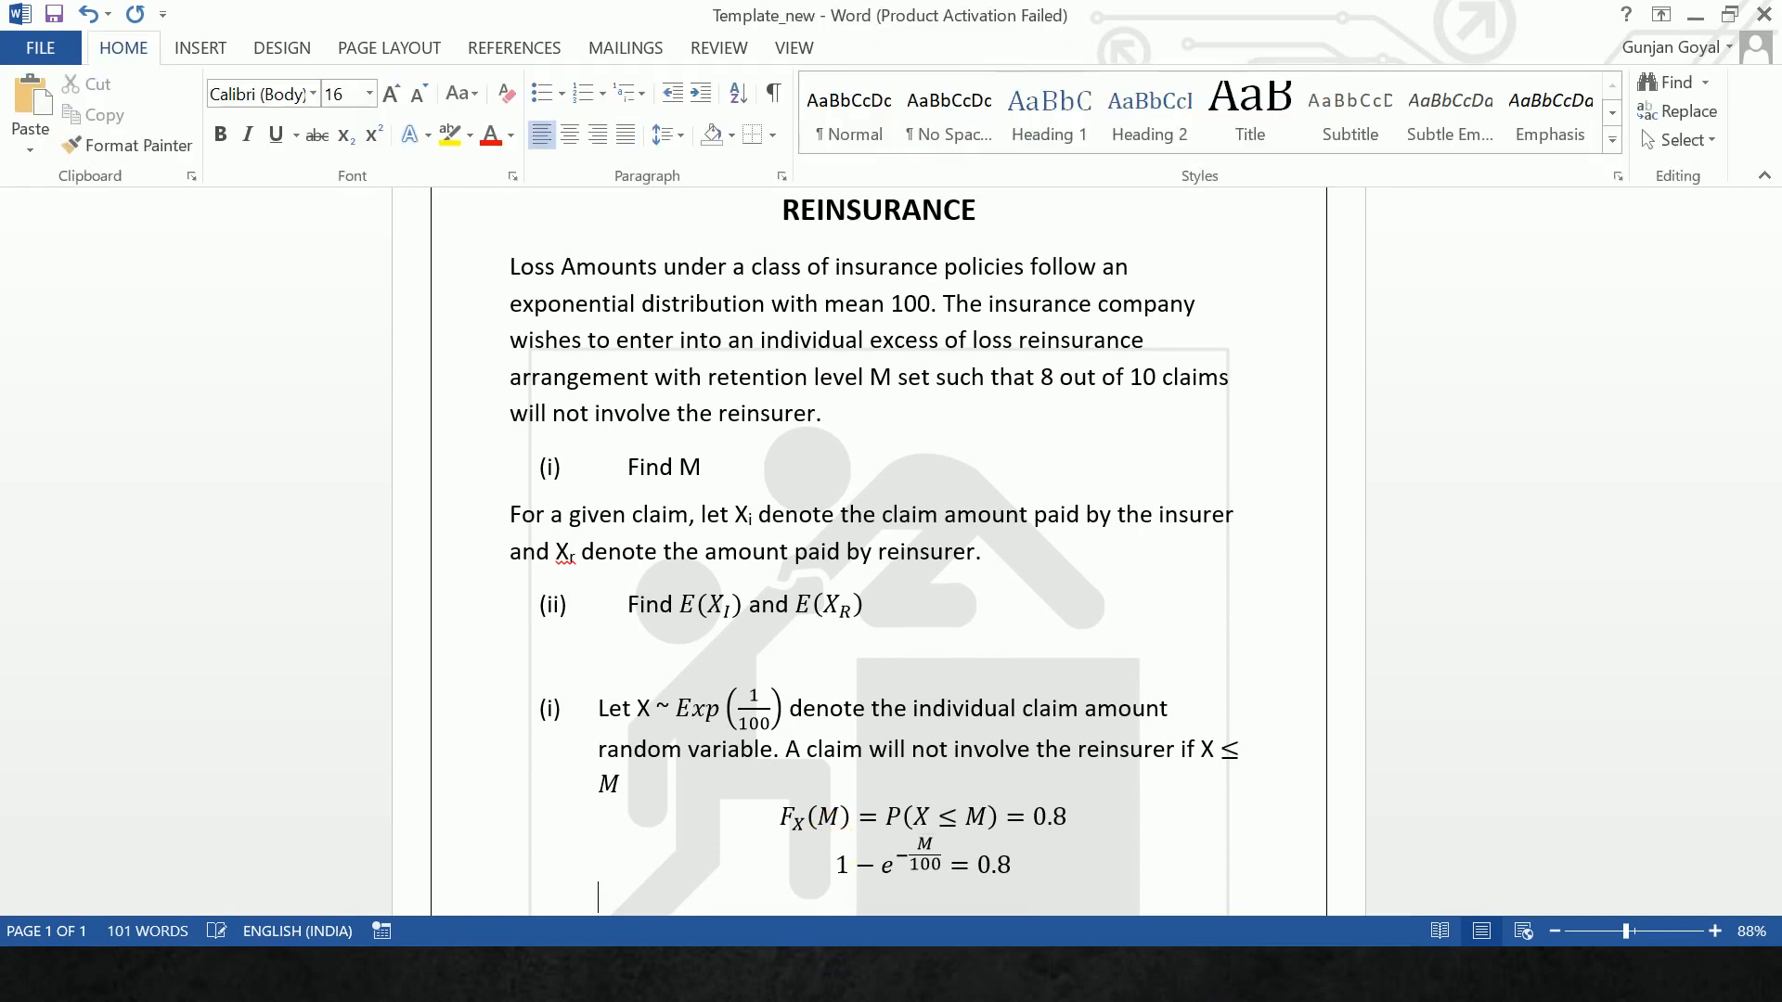
Add the next equation line, e^(−M/100) = 0.2, with the exponent as a stacked fraction.
{"action": "key", "text": "alt+equal"}
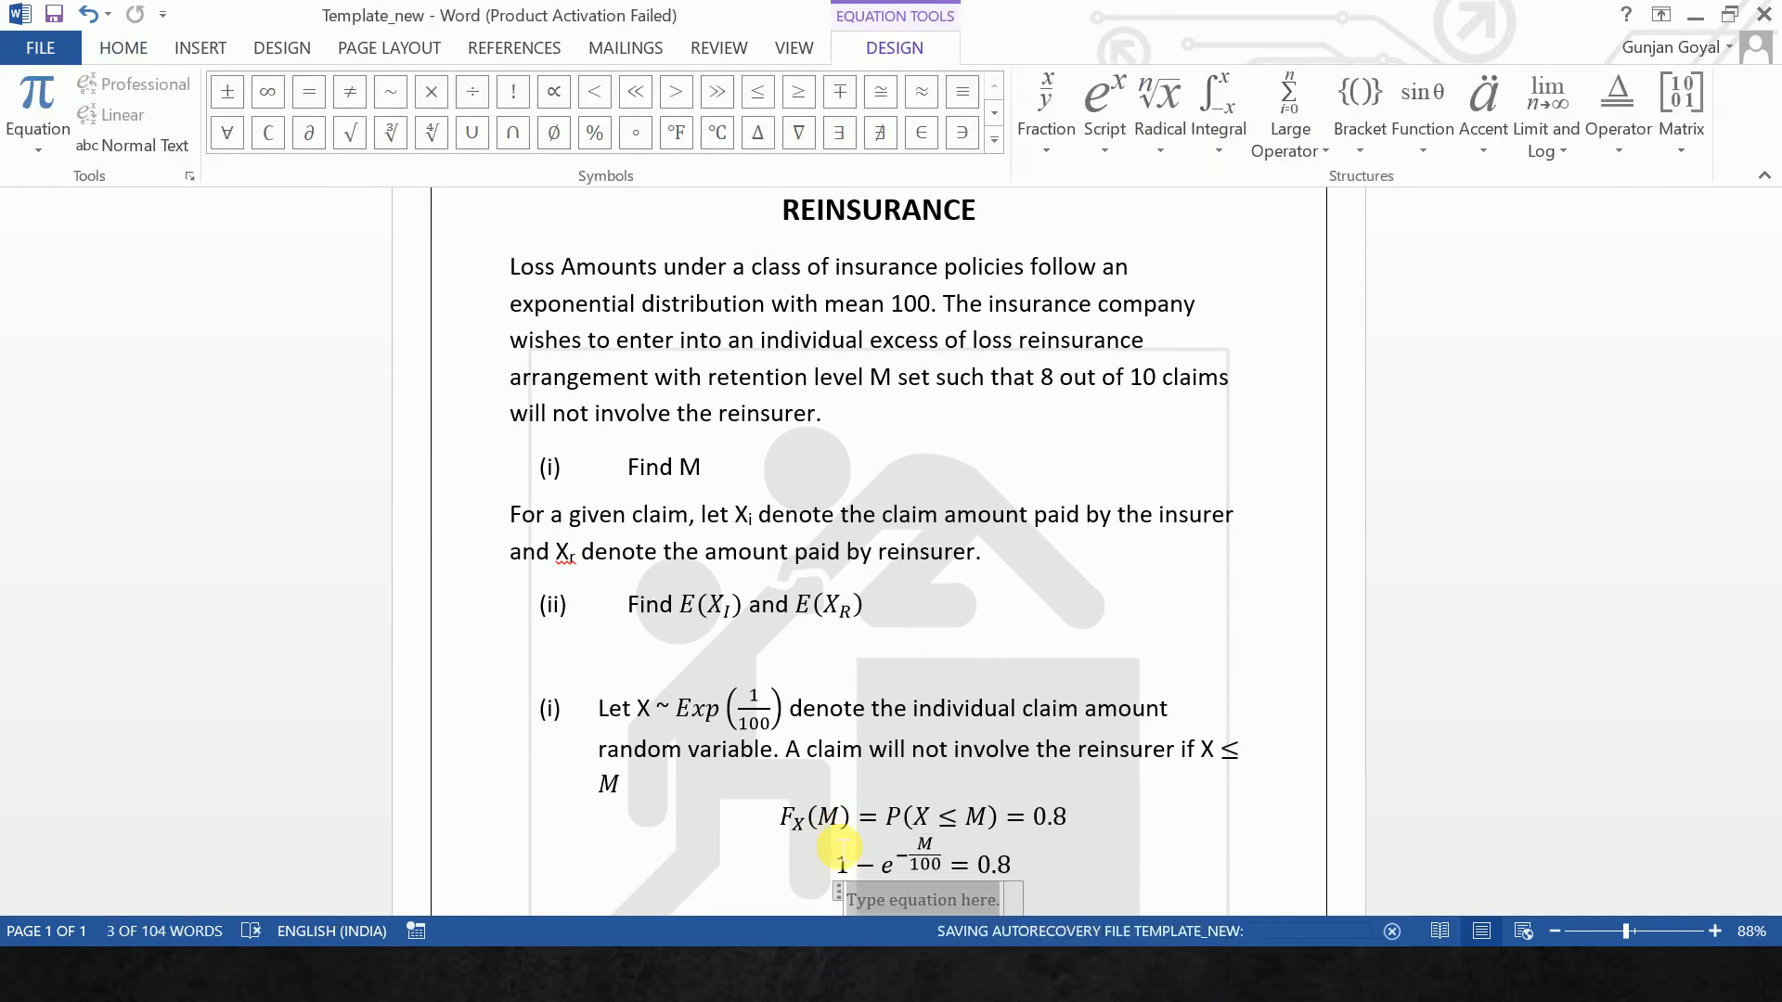
{"action": "type", "text": "e"}
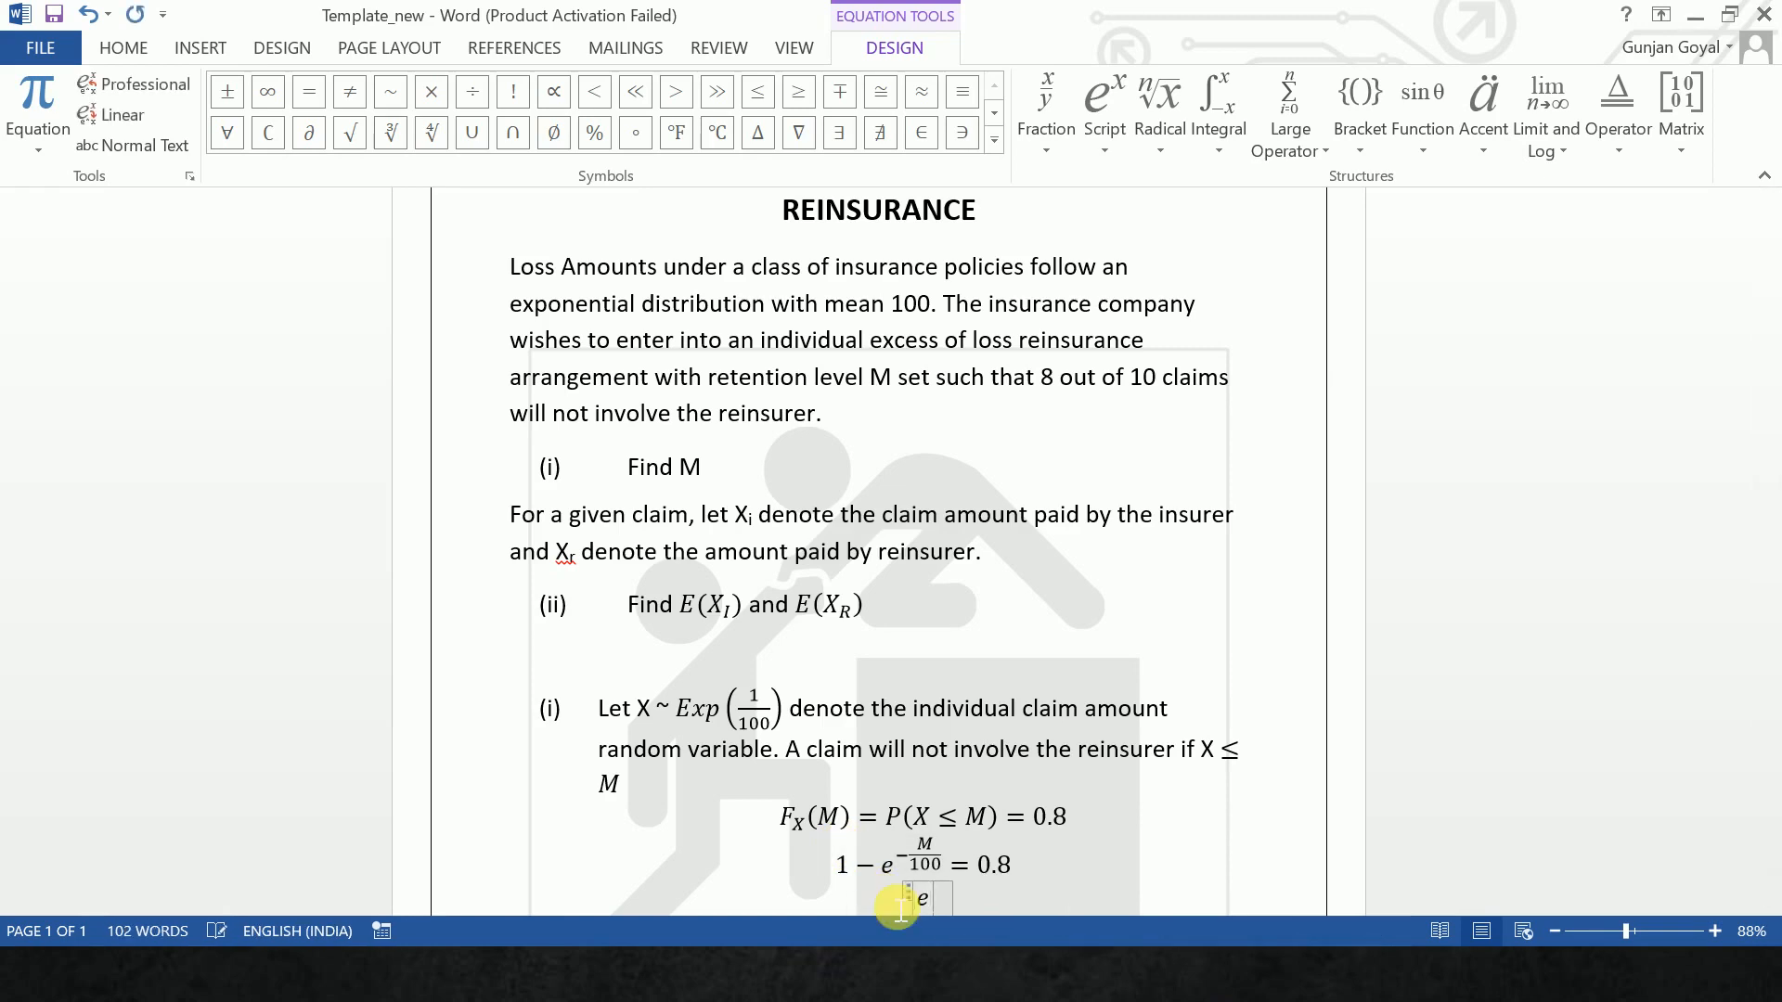
{"action": "type", "text": "^(-M/100) "}
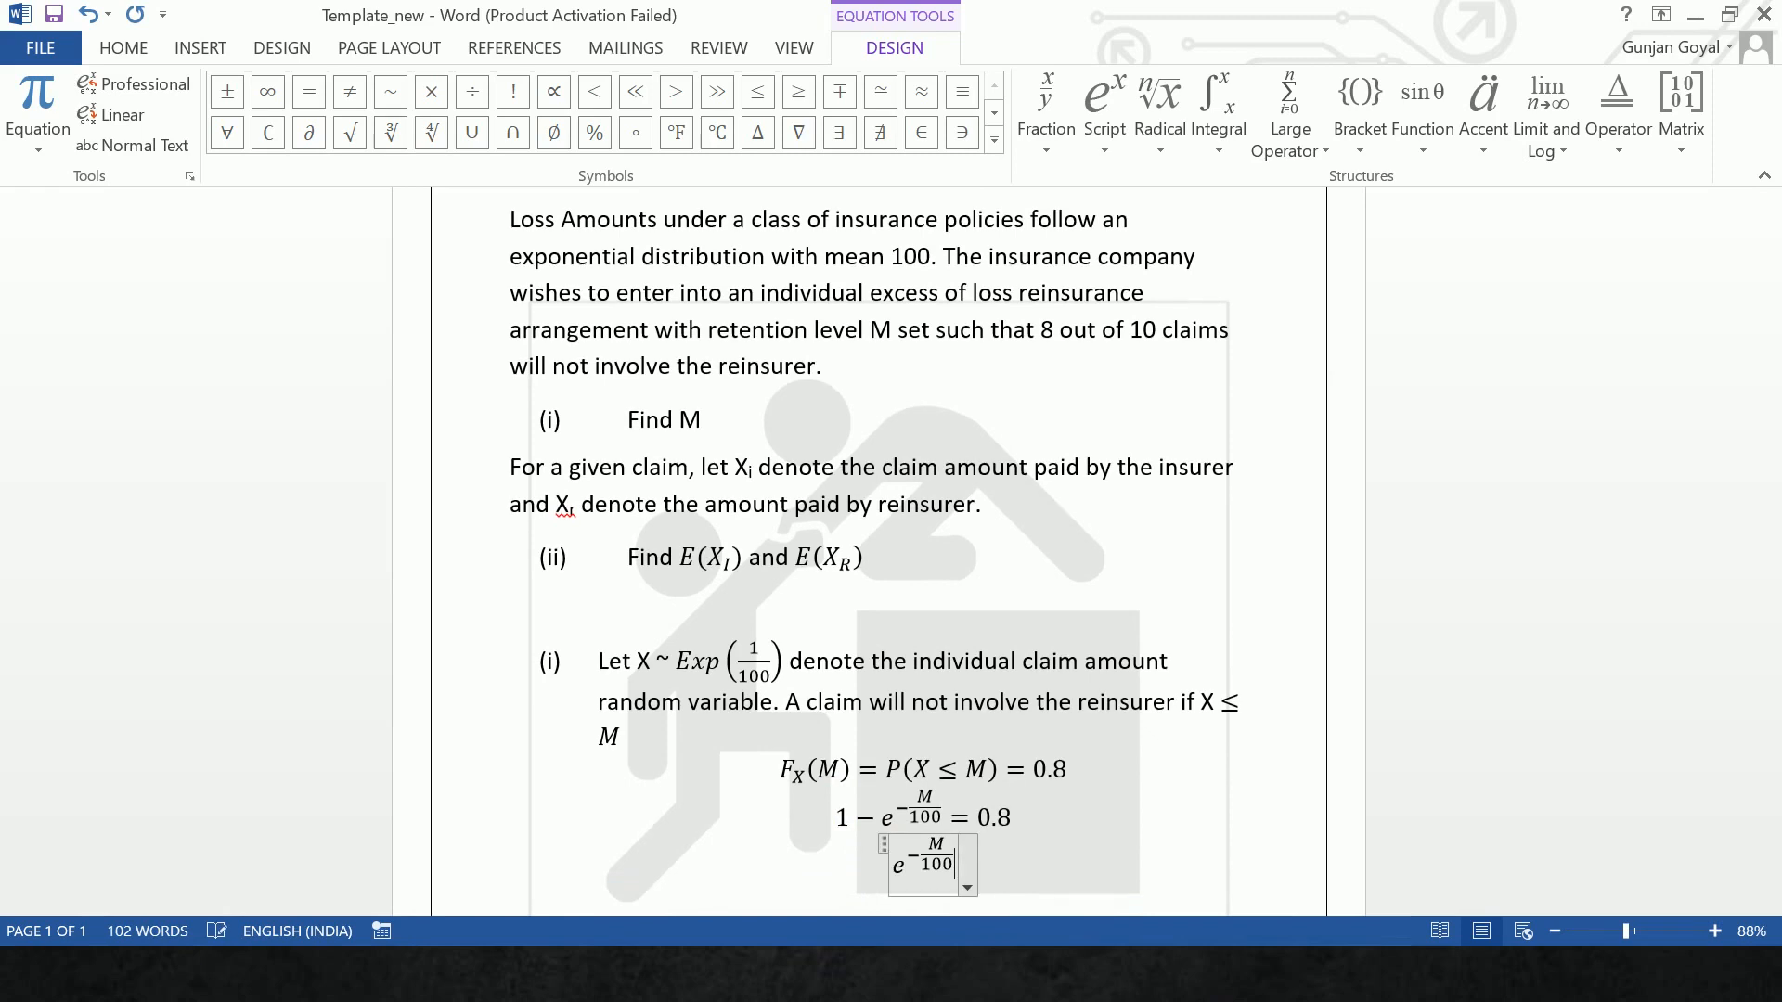
{"action": "type", "text": "= 0.2"}
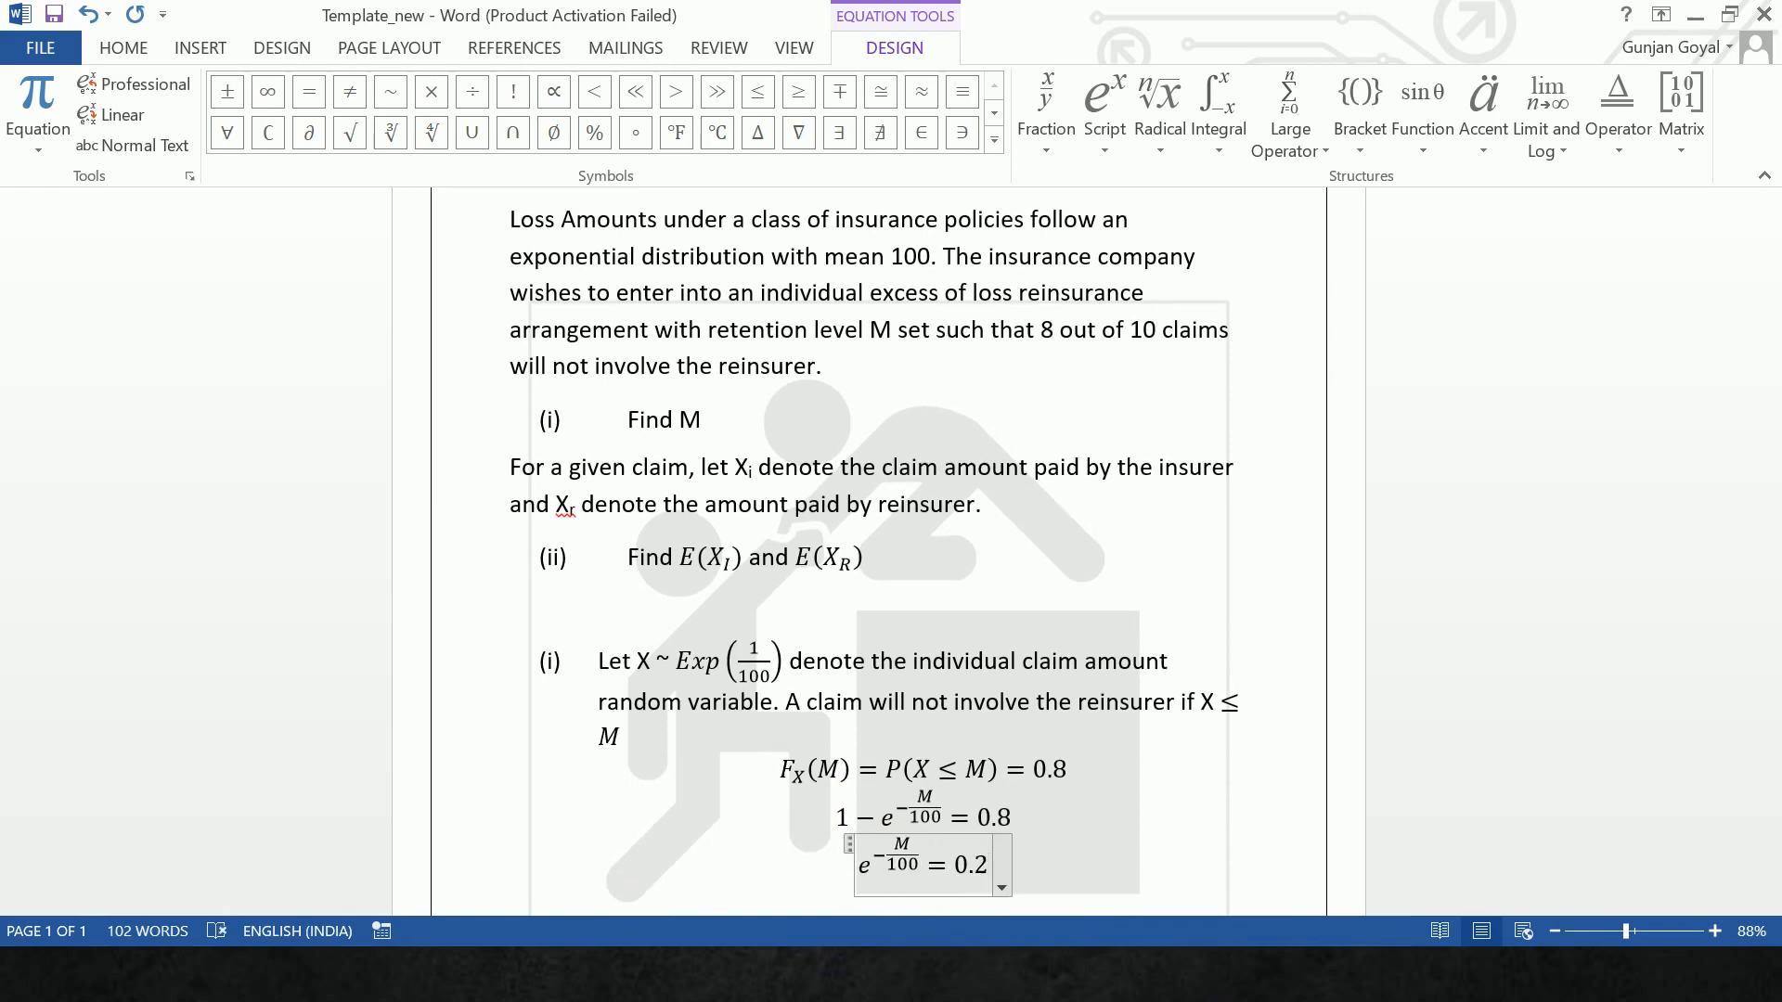
Add a final equation line for part (i) solving for the retention level: M = −100ln0.2 = 160.944.
{"action": "left_click", "coordinate": [885, 896]}
{"action": "key", "text": "alt+equal"}
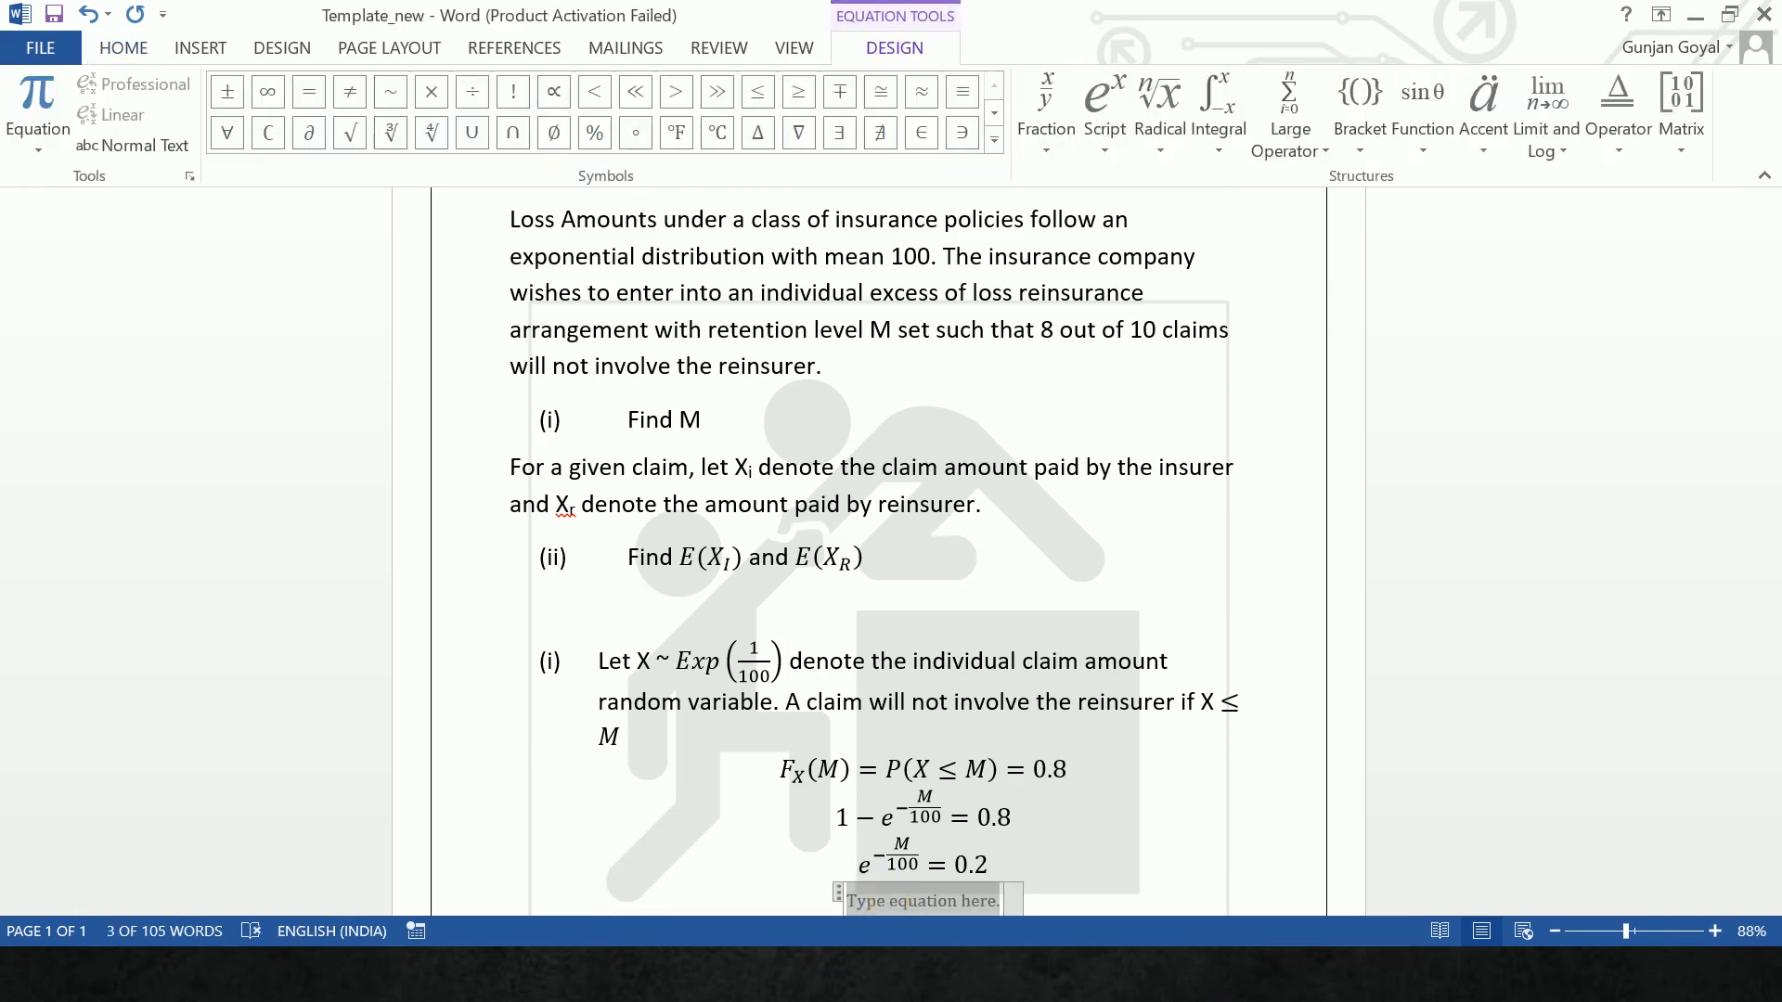
{"action": "type", "text": "M = "}
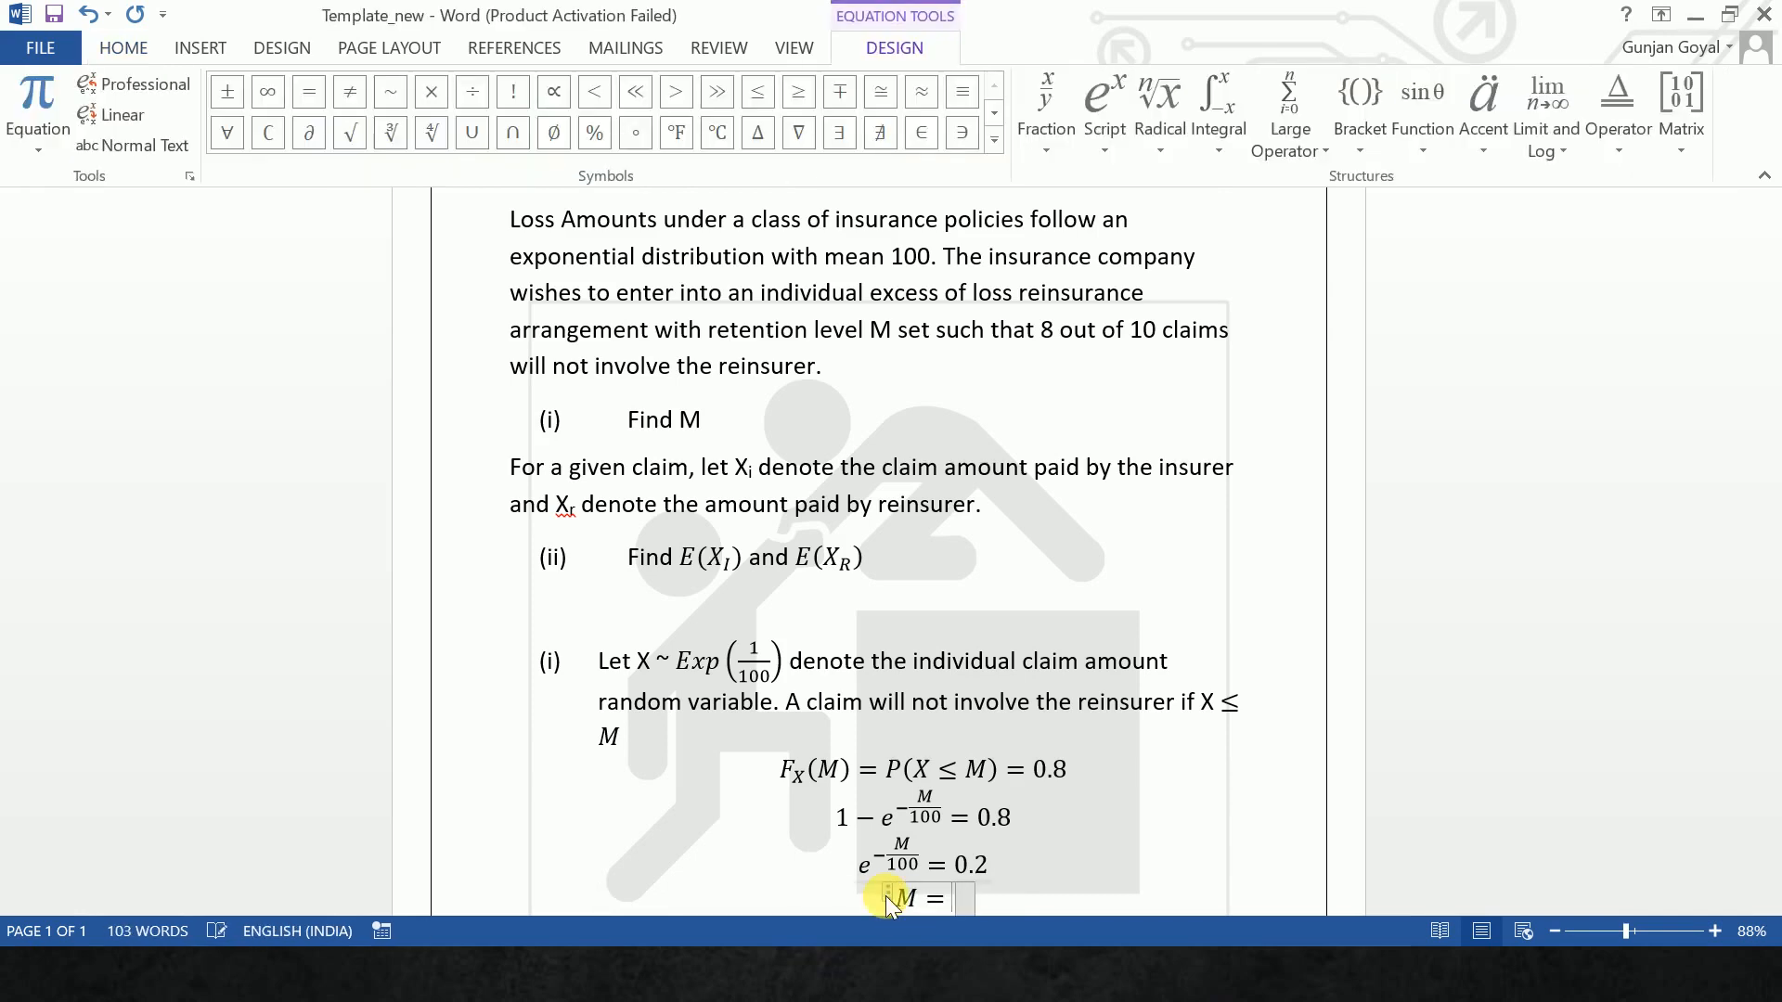
{"action": "type", "text": "l"}
{"action": "key", "text": "BackSpace"}
{"action": "type", "text": "-100"}
{"action": "type", "text": "ln0.2"}
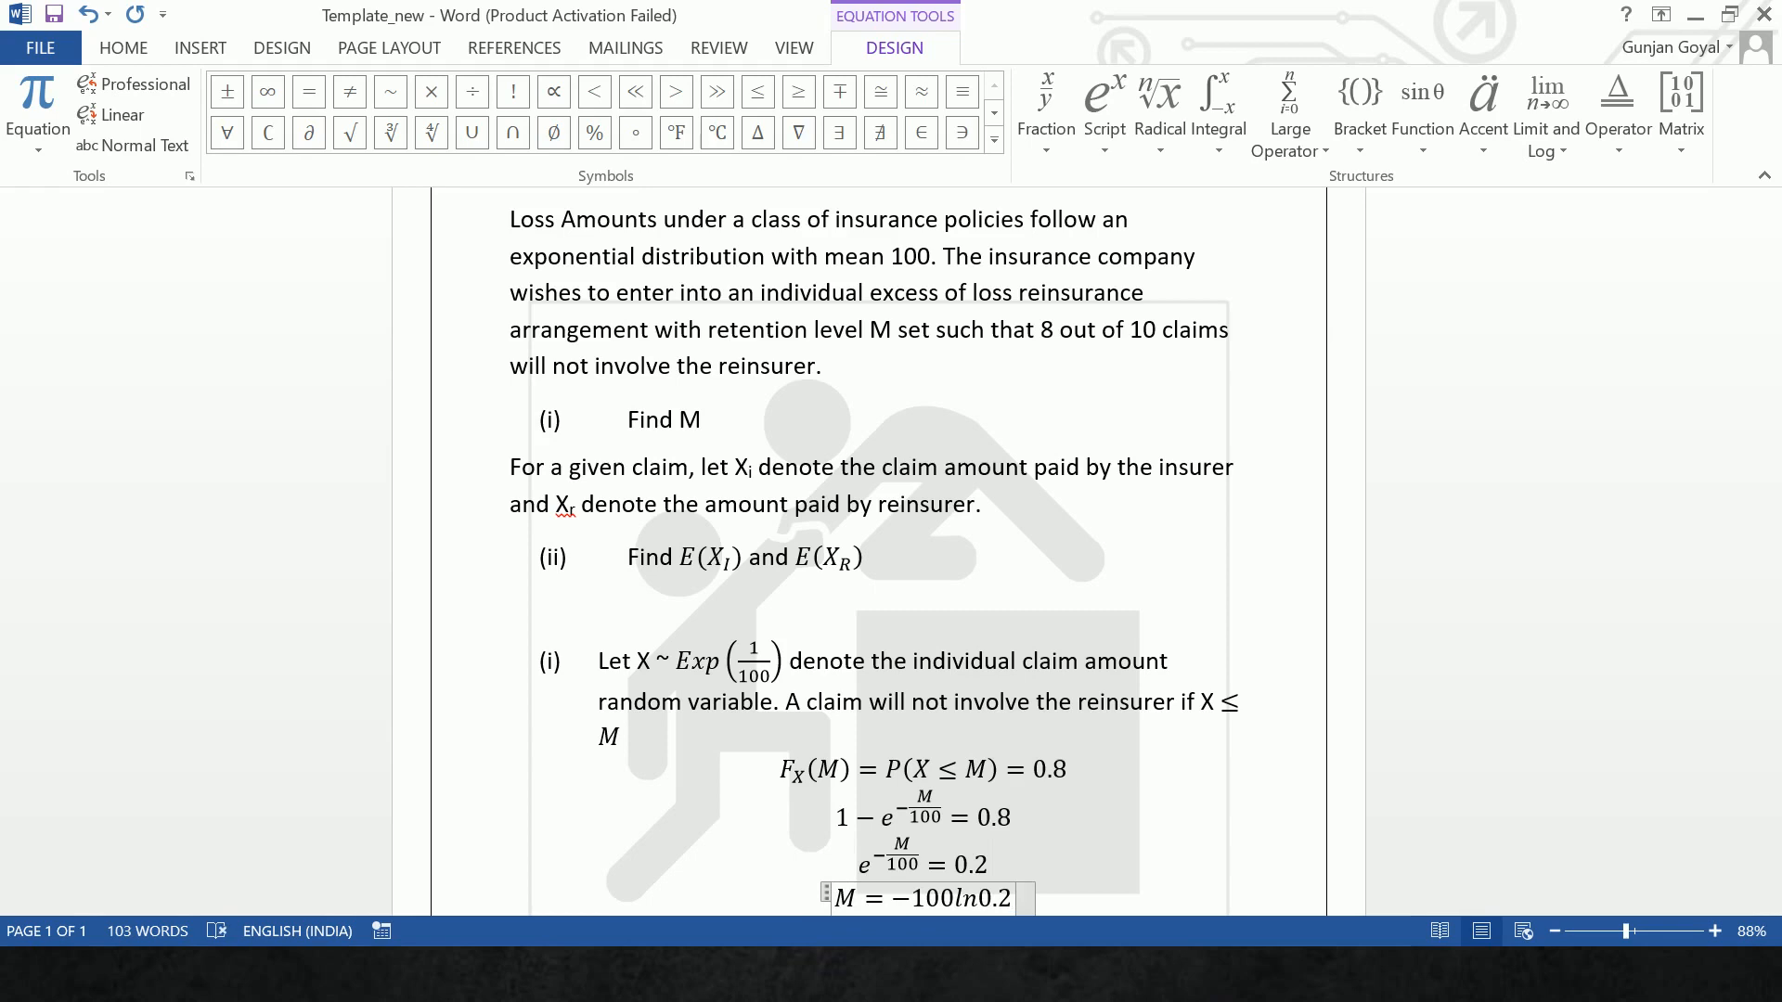
{"action": "type", "text": "="}
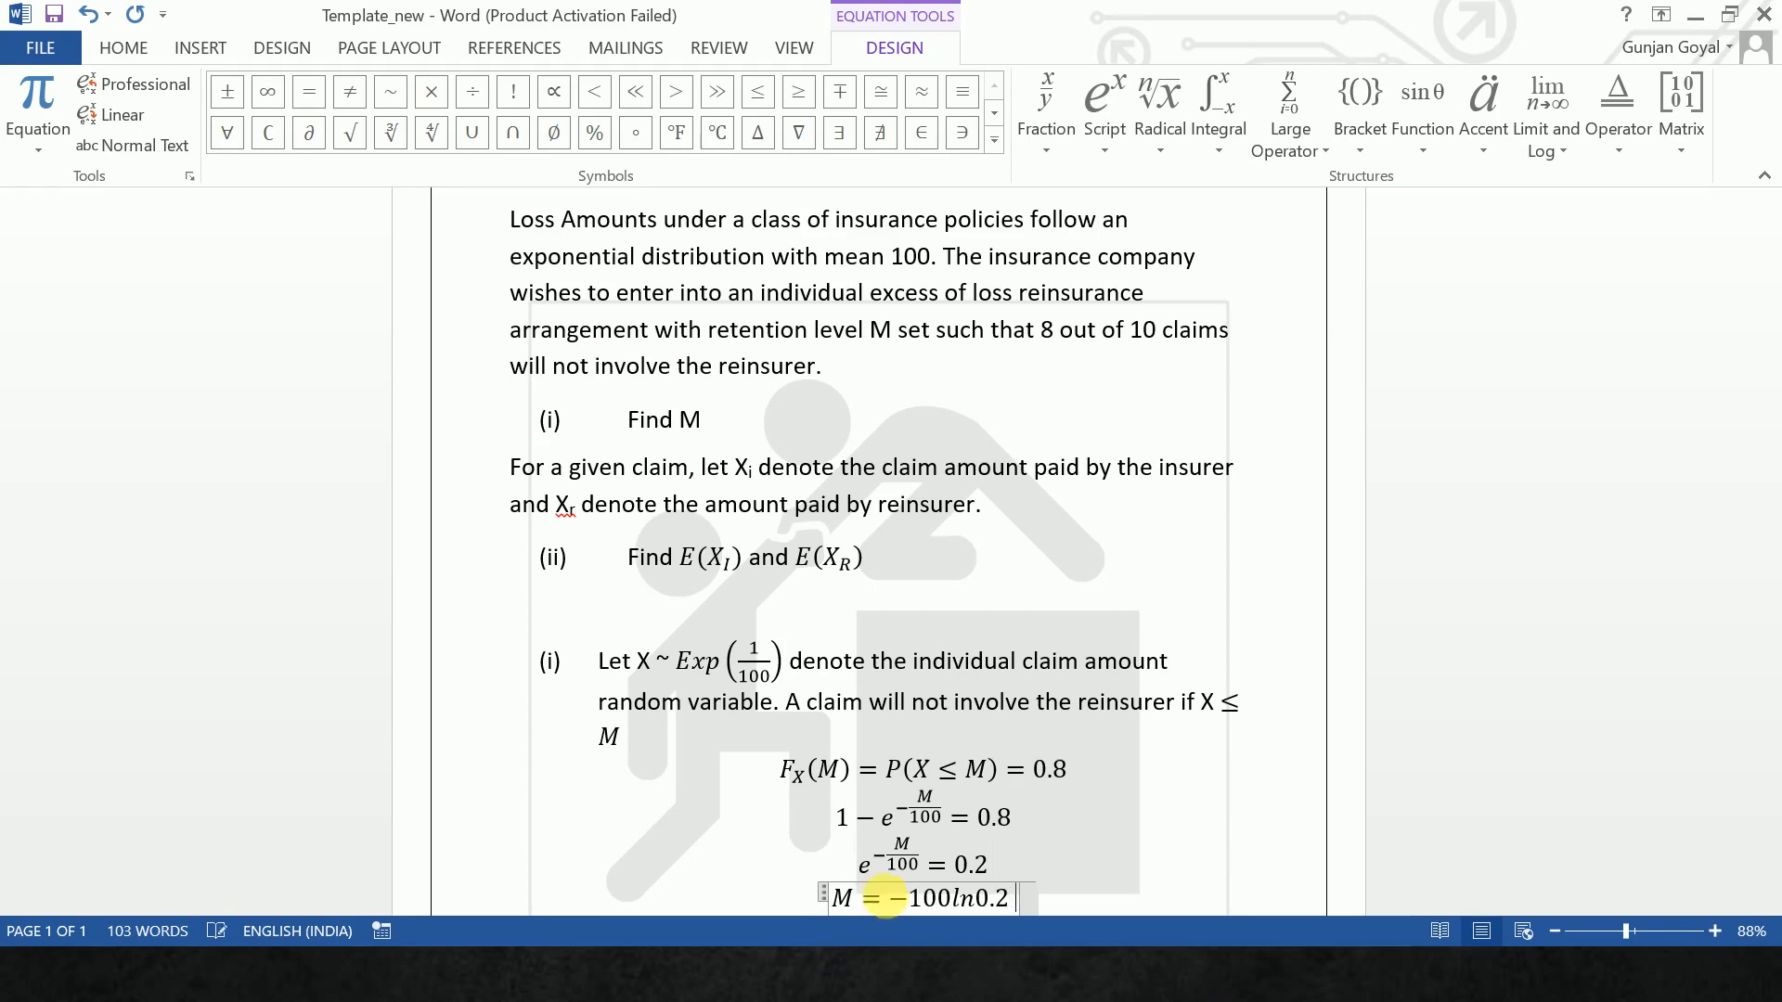
{"action": "type", "text": "160"}
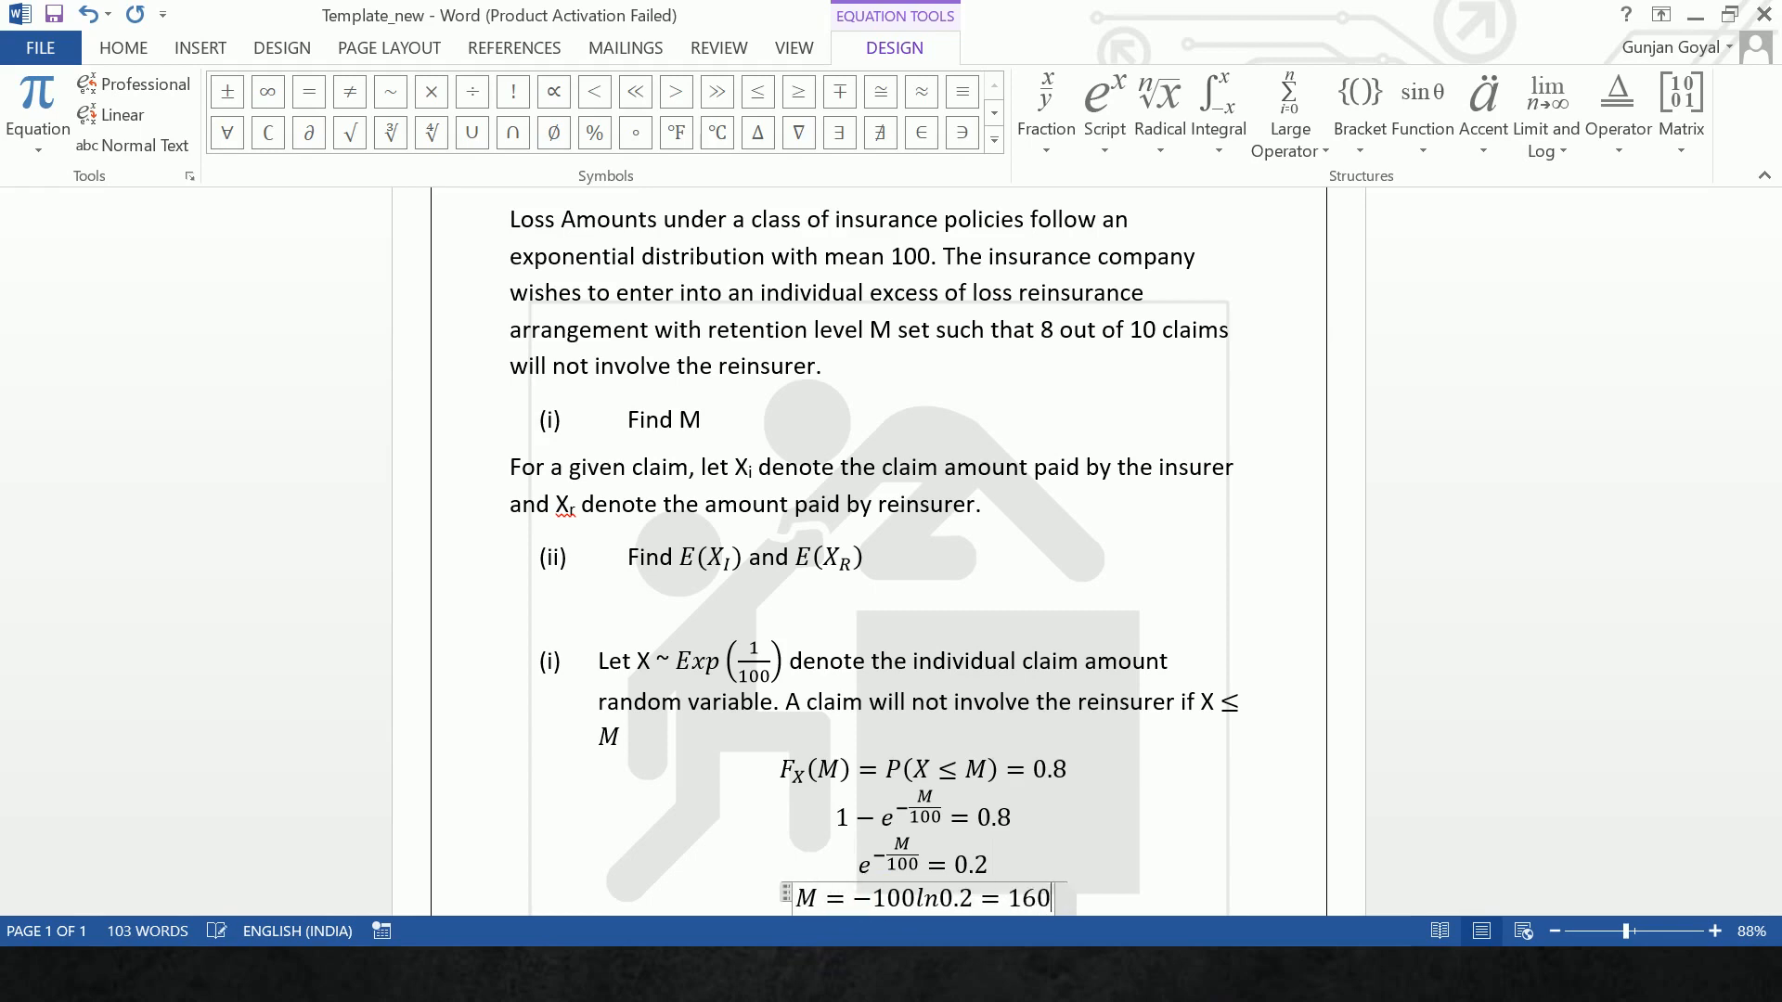
{"action": "type", "text": ".944"}
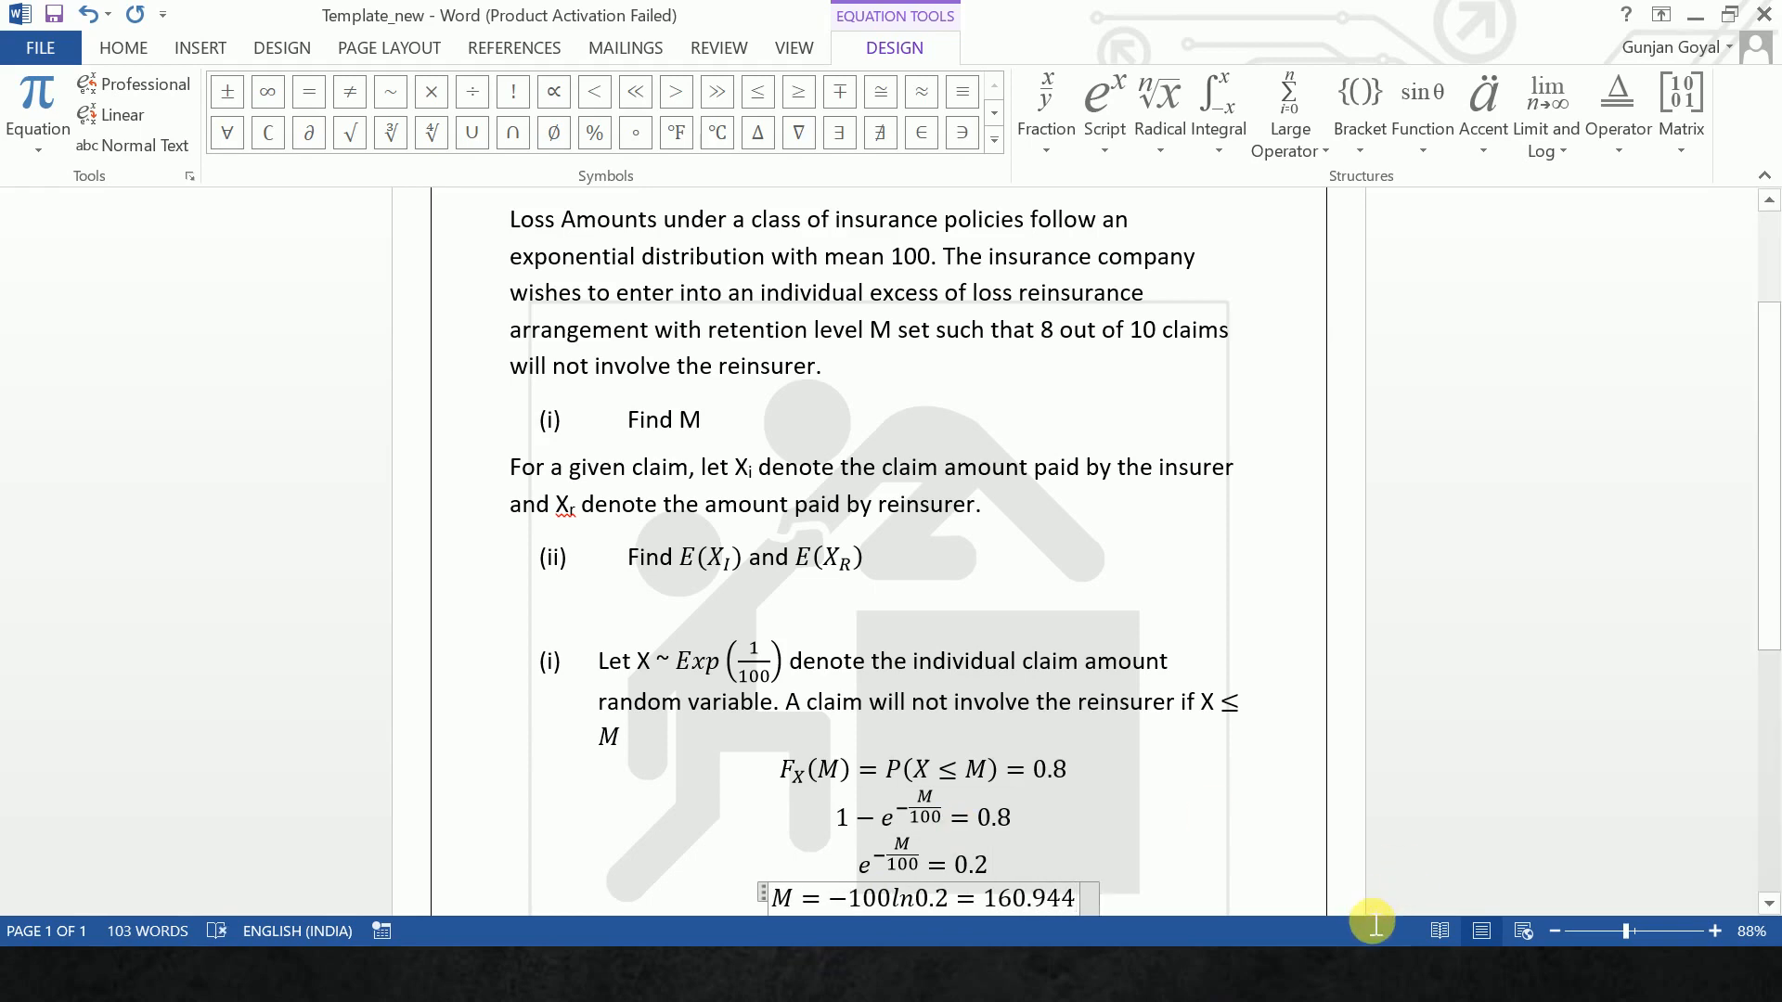
Start a numbered solution item (ii) below the M equation, leaving a blank line between them.
{"action": "left_click", "coordinate": [1178, 895]}
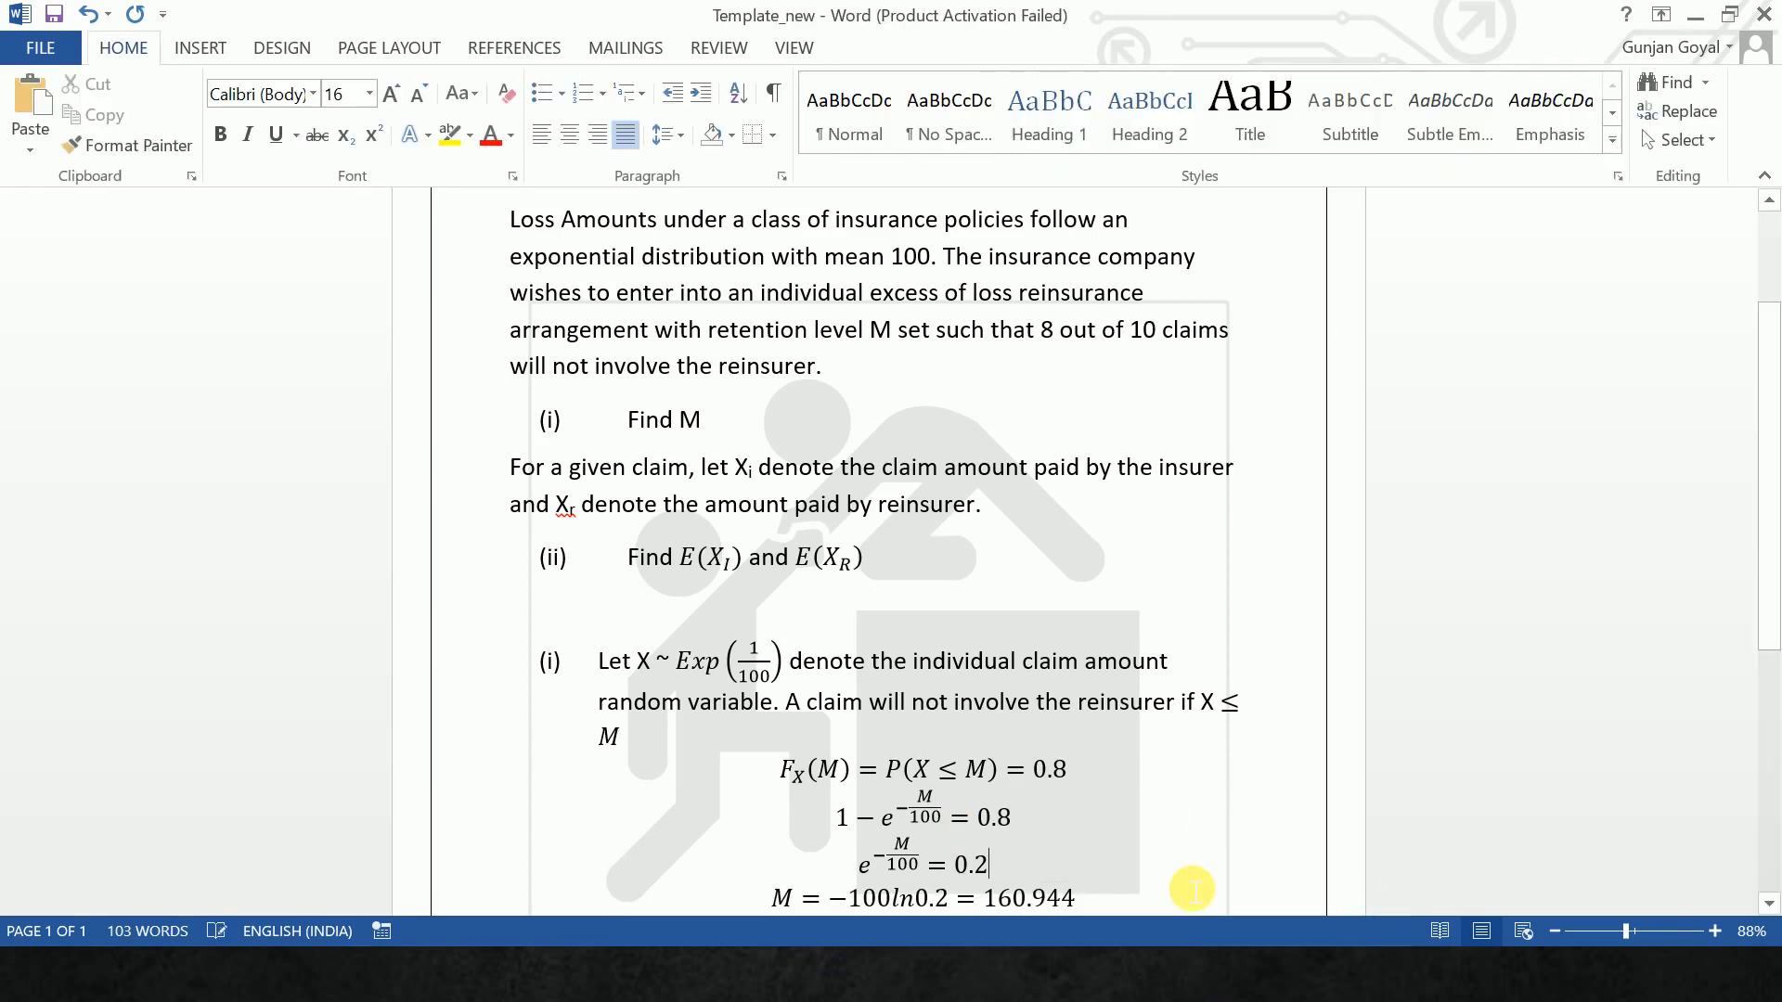
{"action": "key", "text": "Return"}
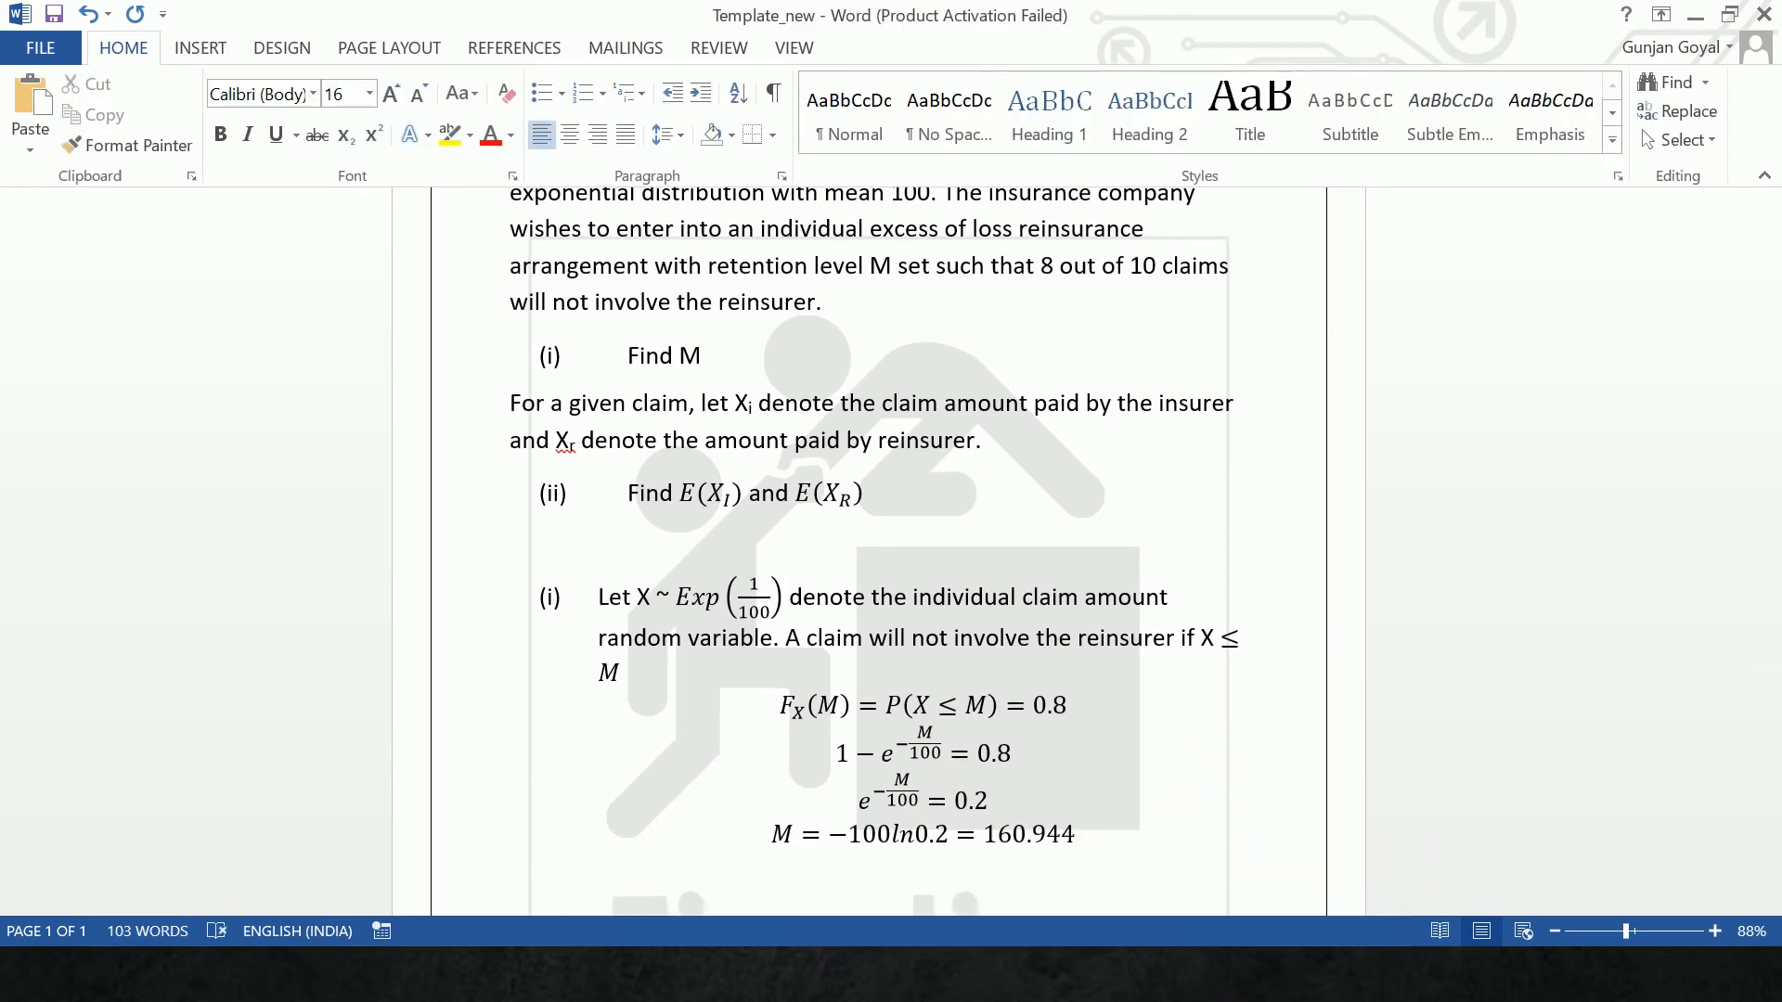
{"action": "left_click", "coordinate": [1164, 888]}
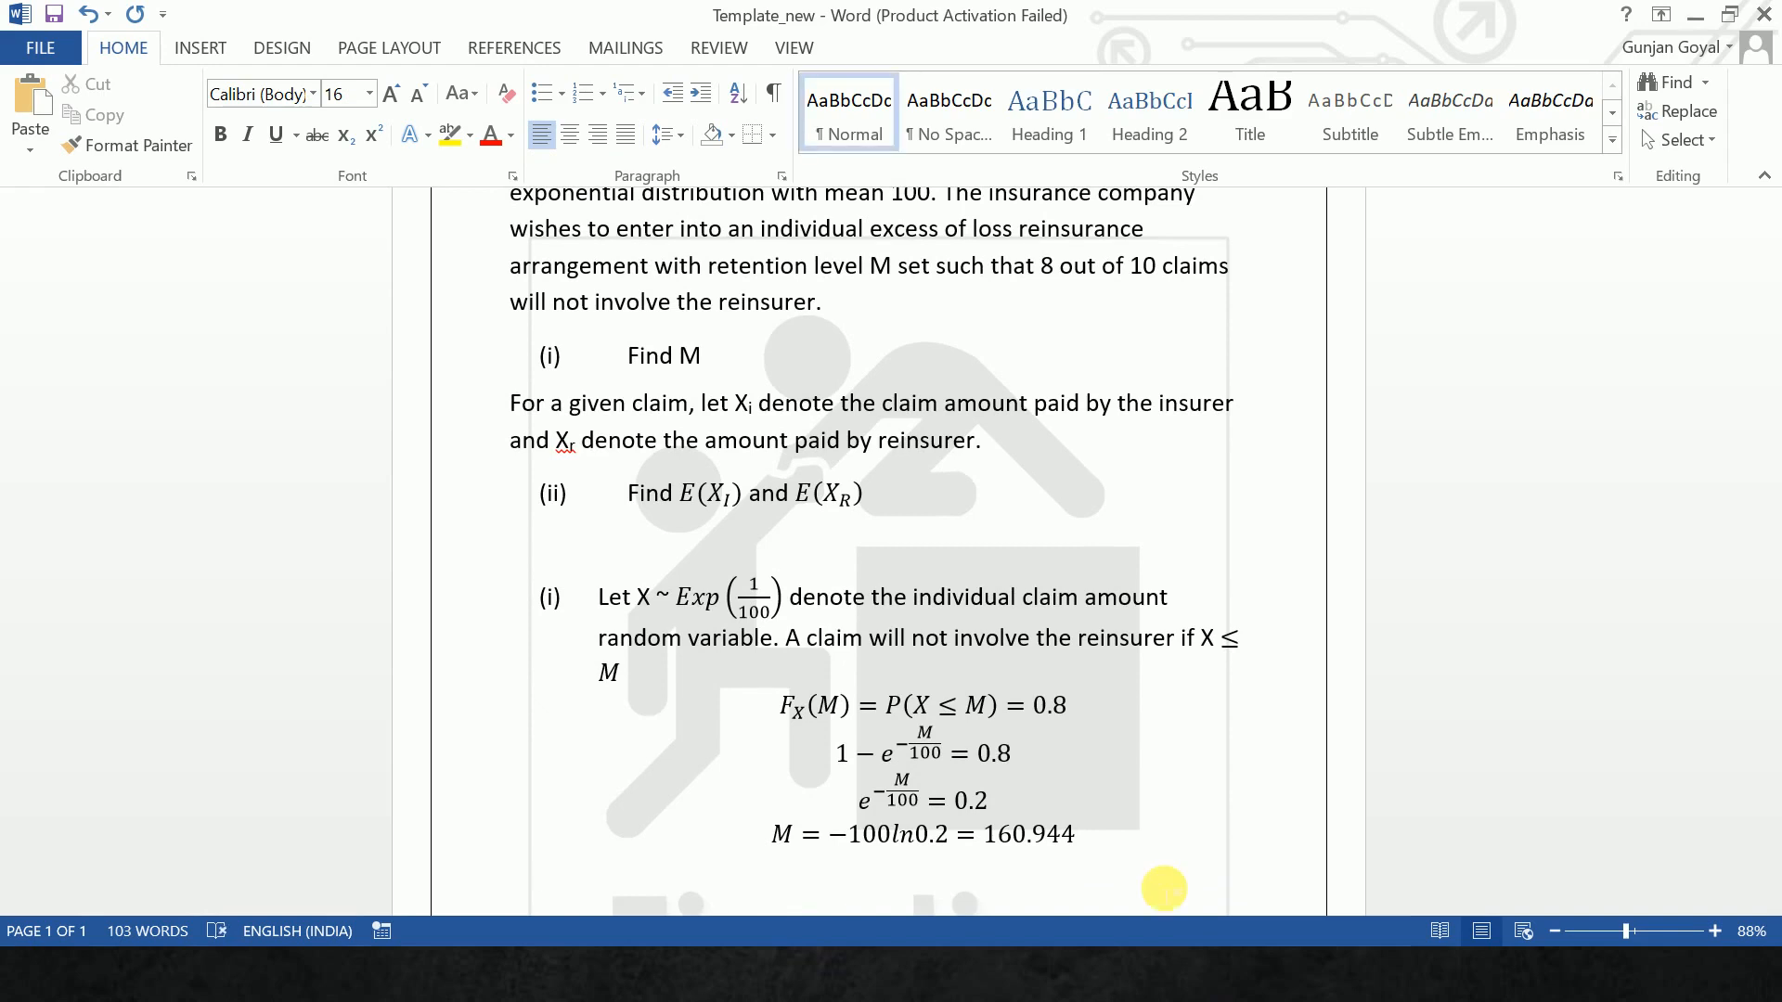
{"action": "key", "text": "Return"}
{"action": "type", "text": "(ii)"}
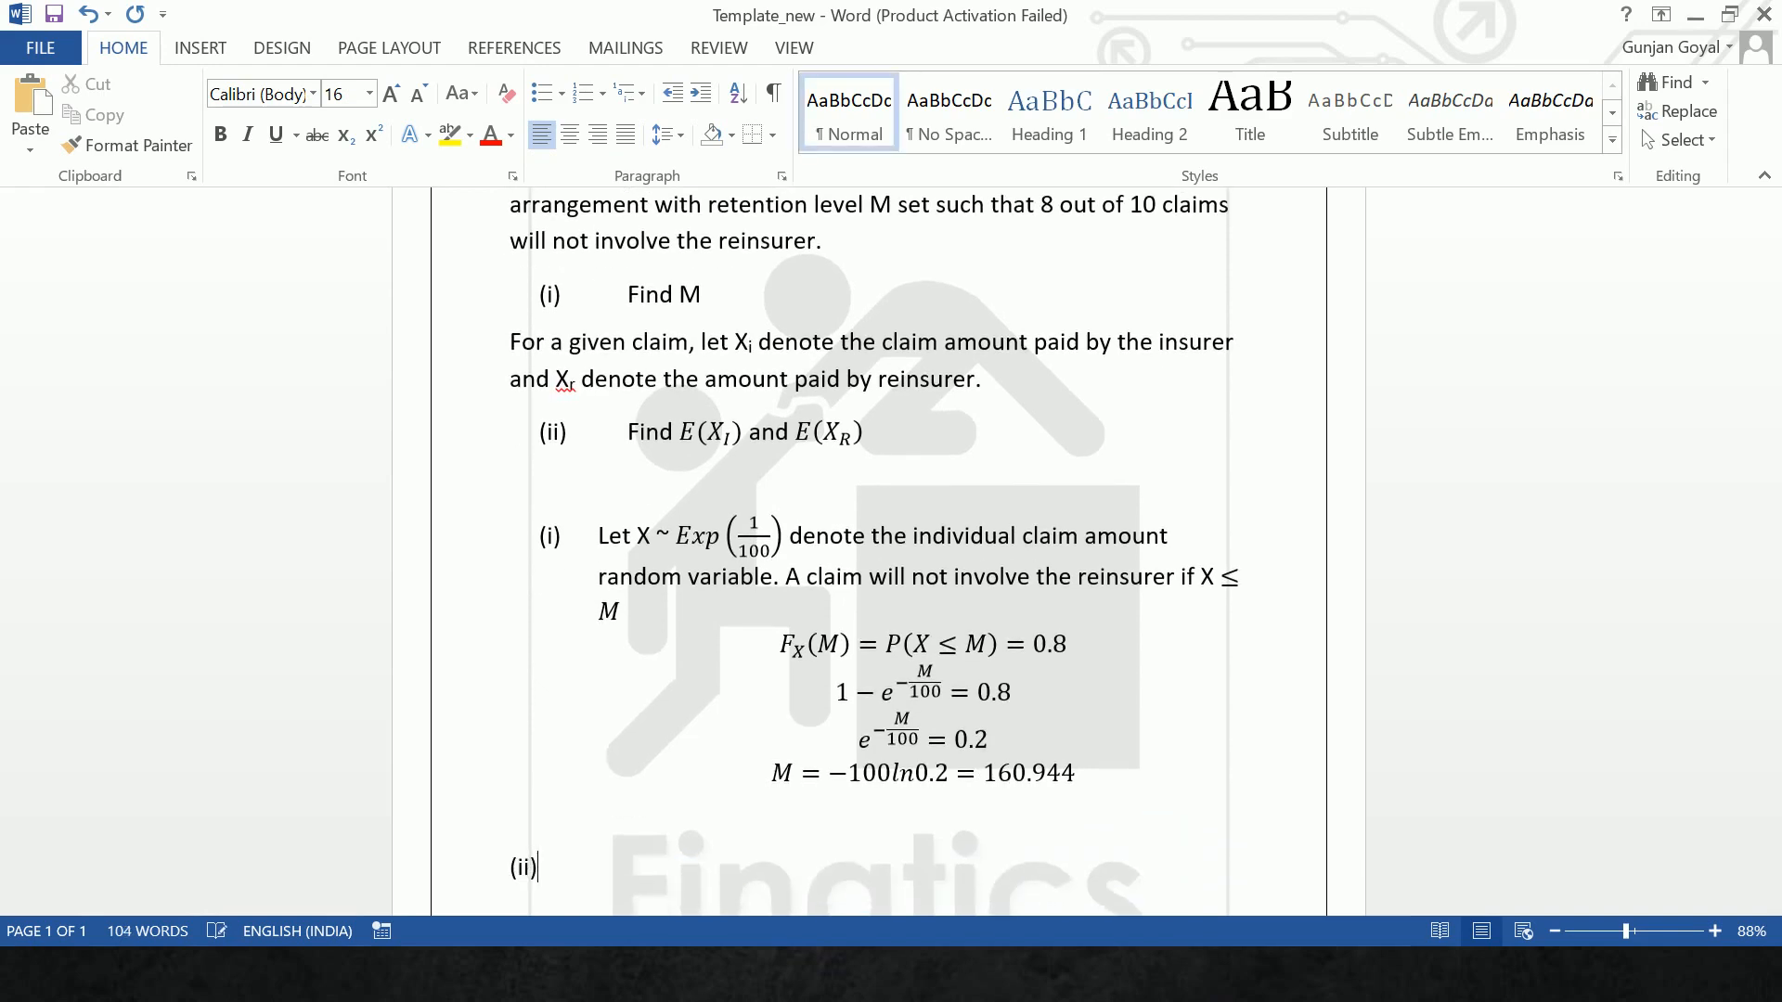
{"action": "key", "text": "Tab"}
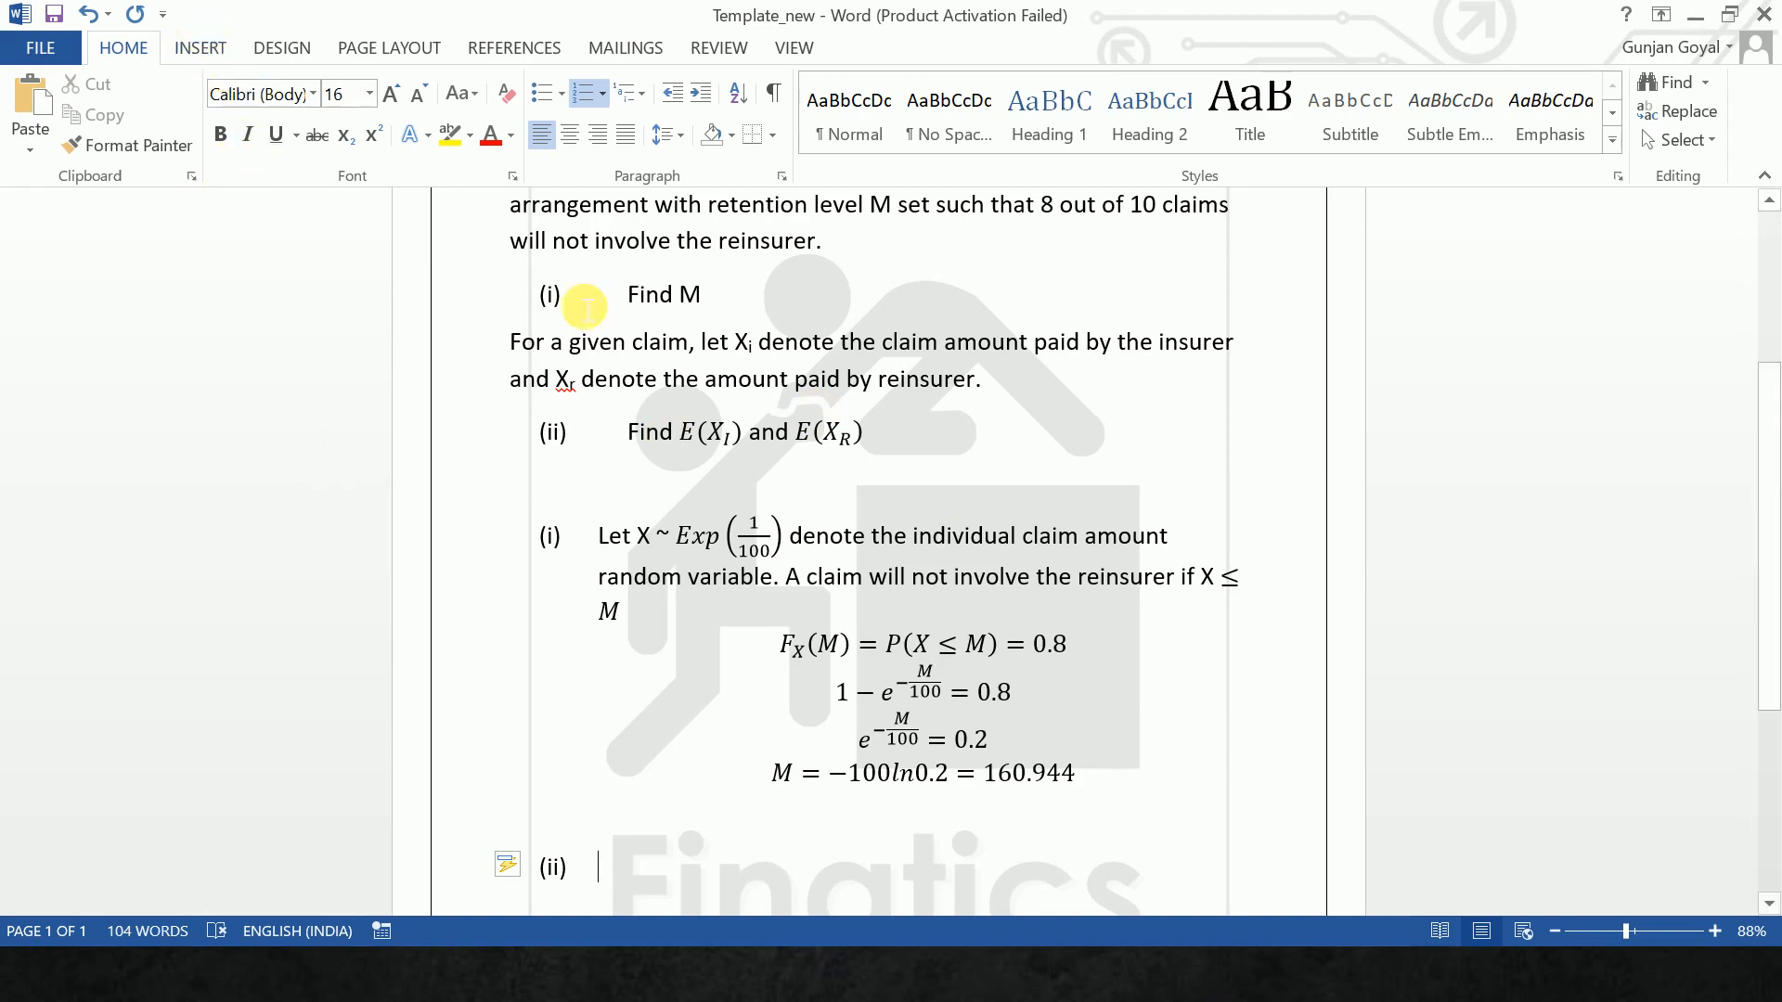
Insert an equation in solution item (ii) reading X_I = followed by an empty two-row left-brace cases structure, with I as a subscript.
{"action": "key", "text": "alt+equal"}
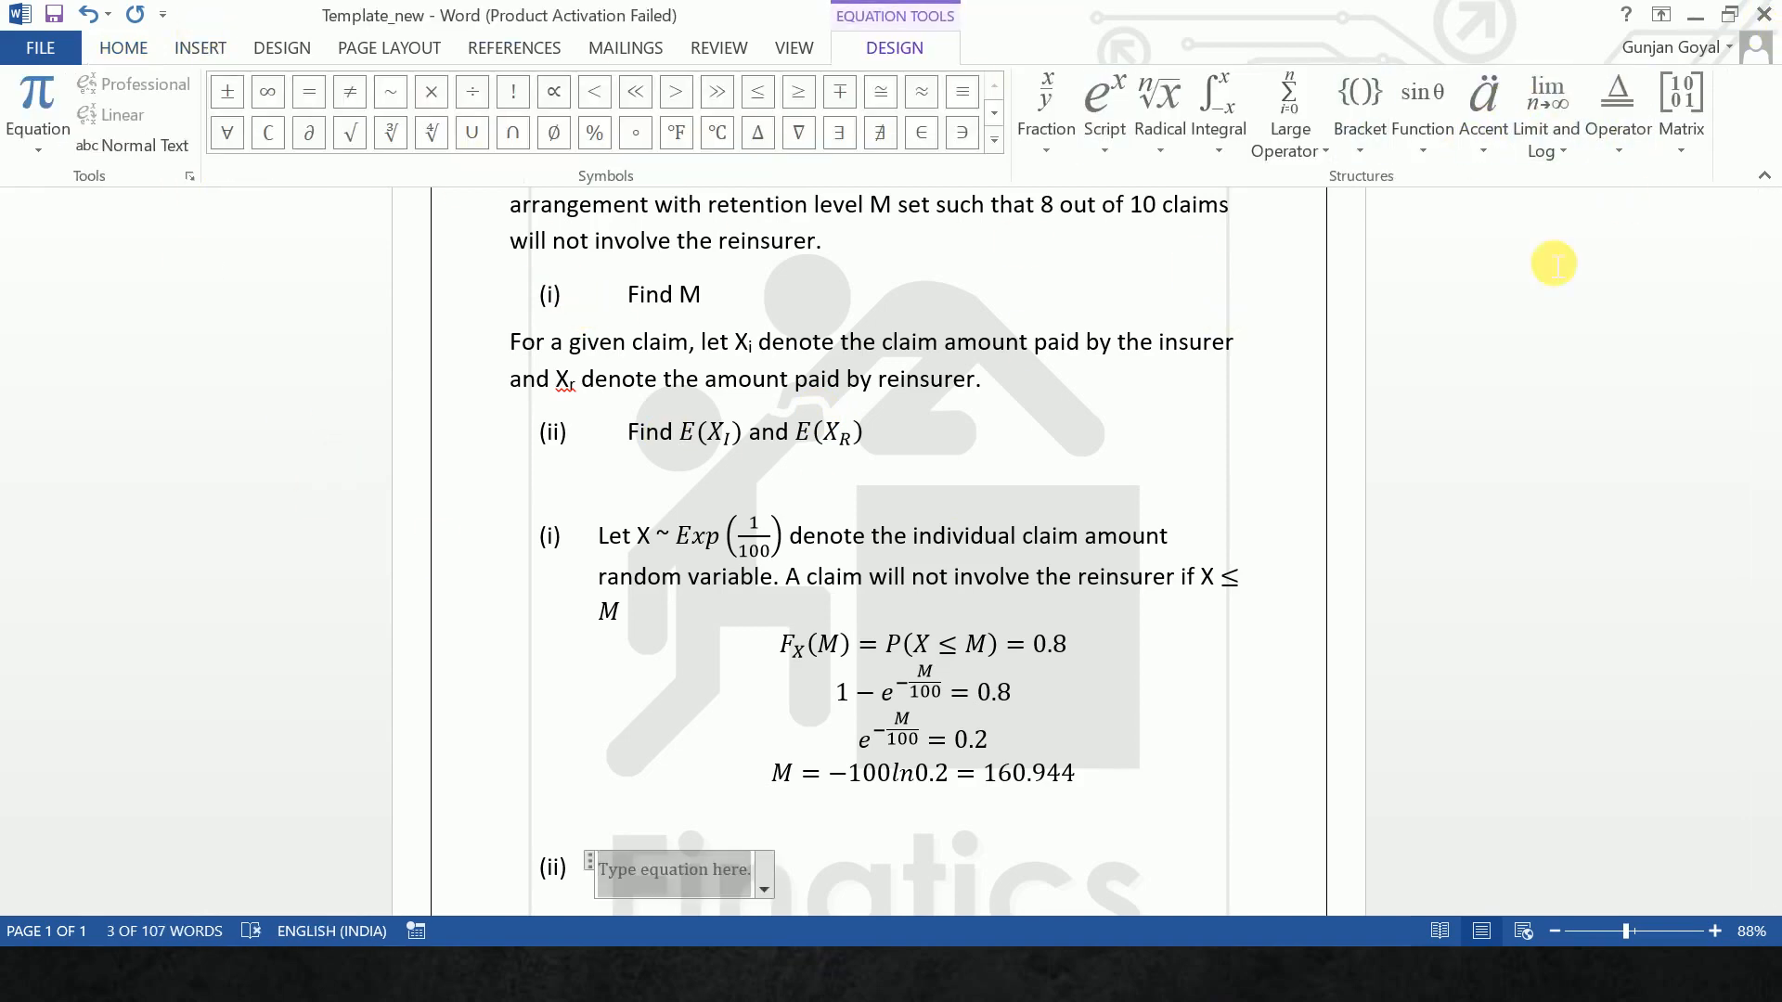
{"action": "left_click", "coordinate": [1359, 111]}
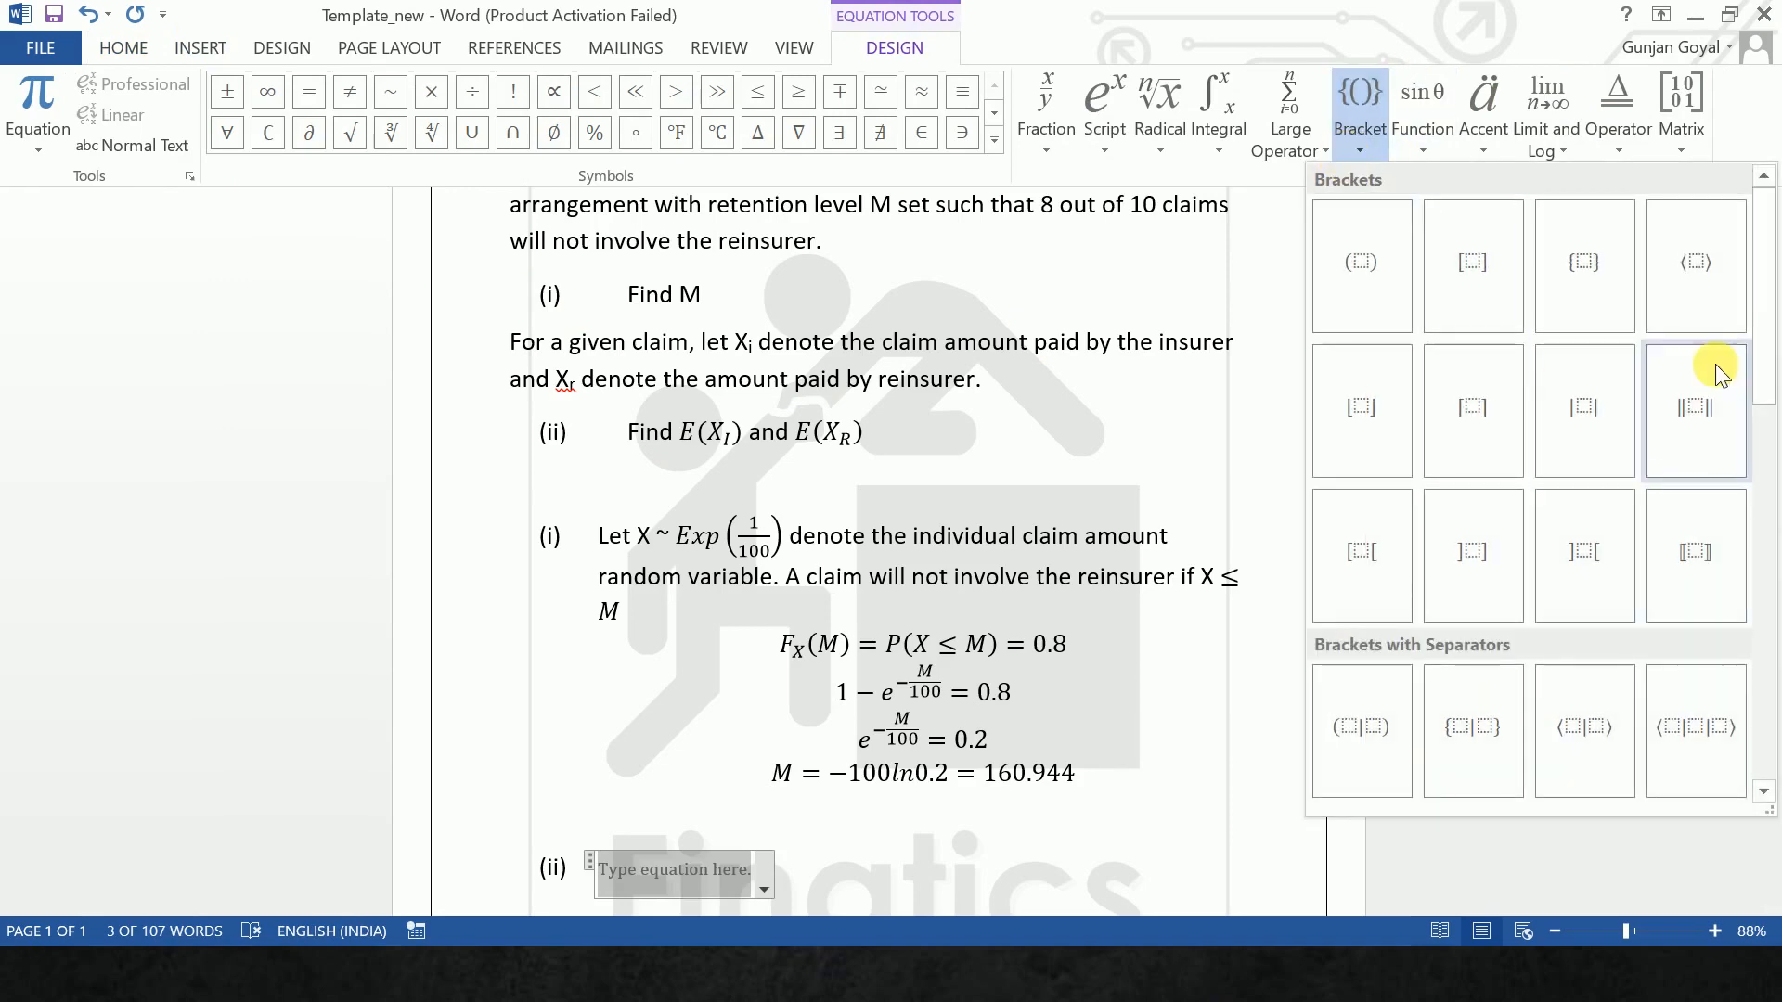
{"action": "left_click_drag", "start_coordinate": [1757, 309], "coordinate": [1730, 815]}
{"action": "left_click", "coordinate": [1360, 557]}
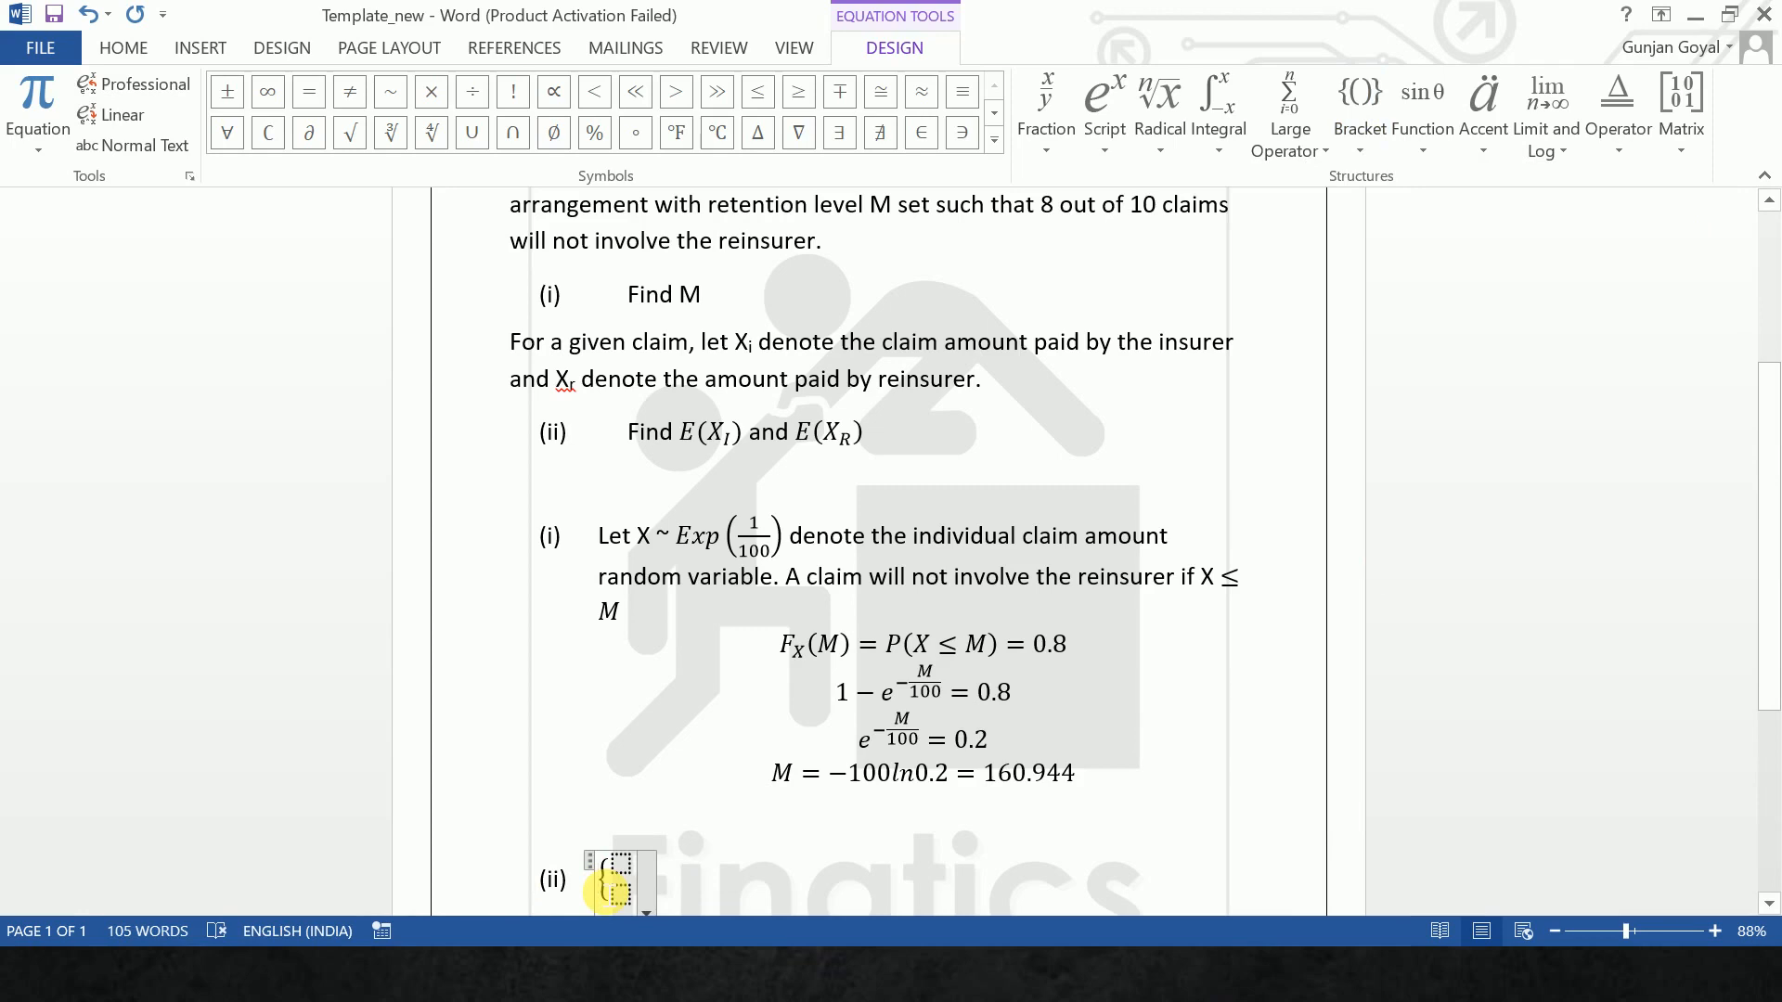
{"action": "type", "text": "X_I"}
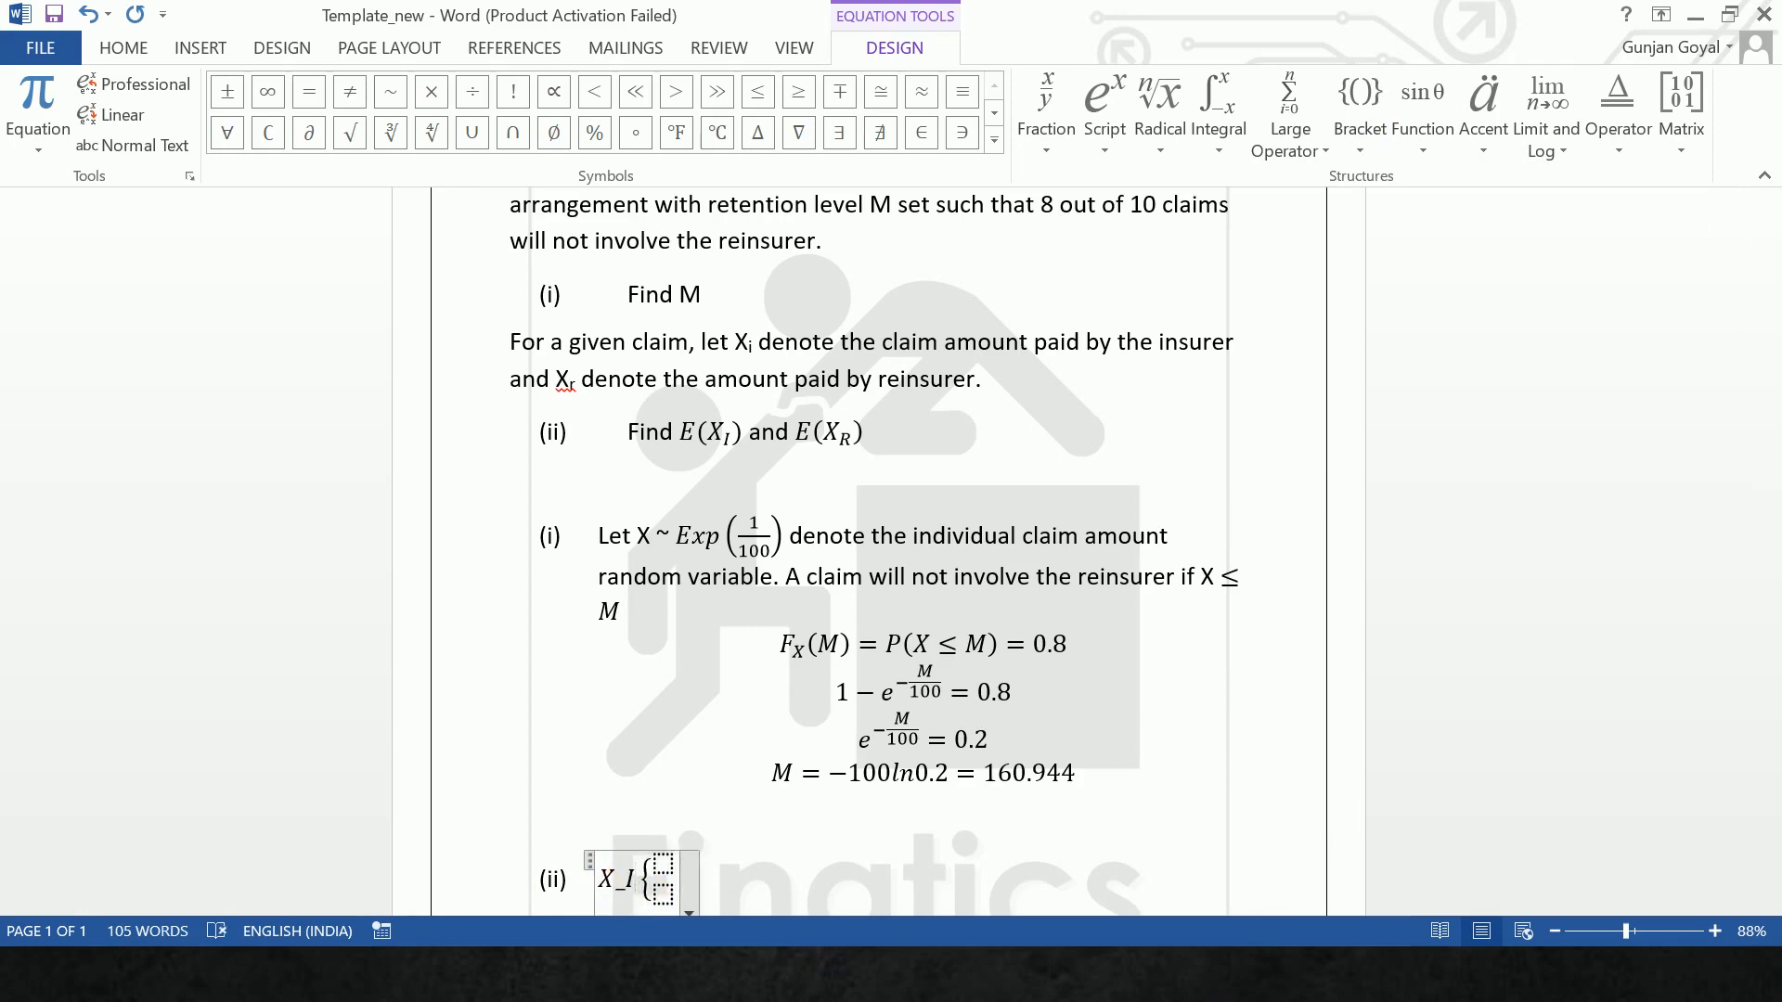
{"action": "type", "text": " ="}
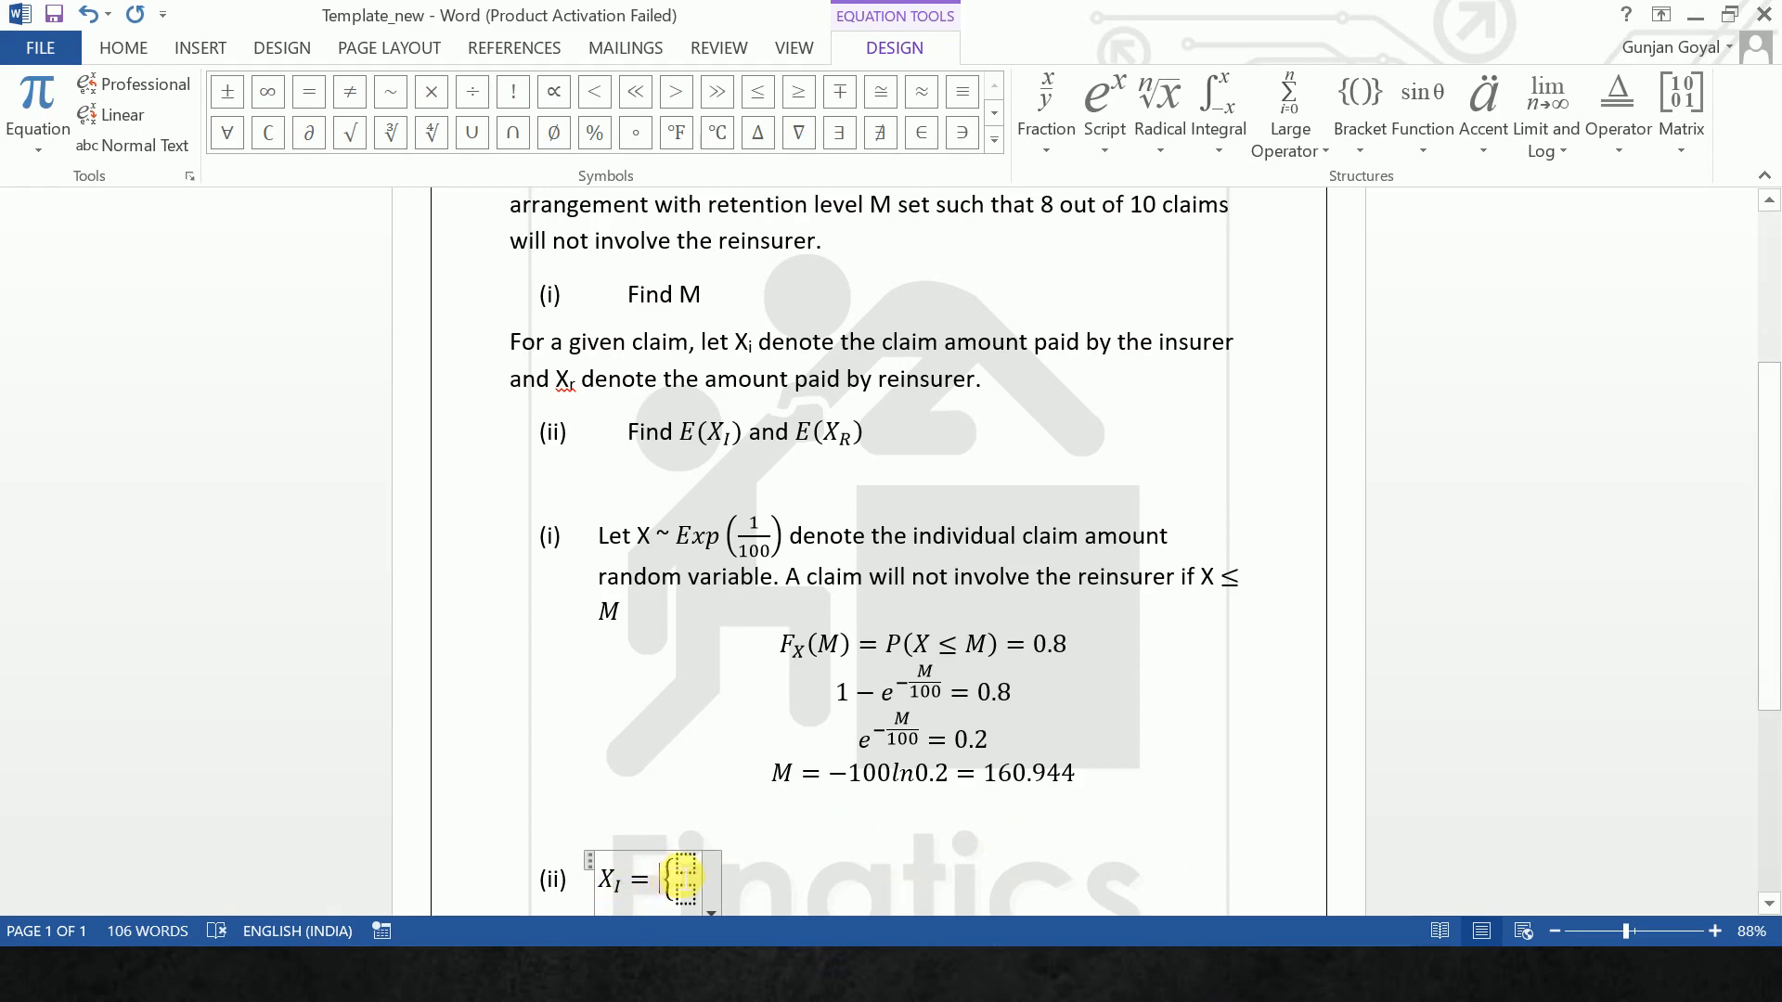
Fill the two cases of the X_I equation with X if X ≤ M and M if X > M.
{"action": "left_click", "coordinate": [684, 872]}
{"action": "type", "text": "X i"}
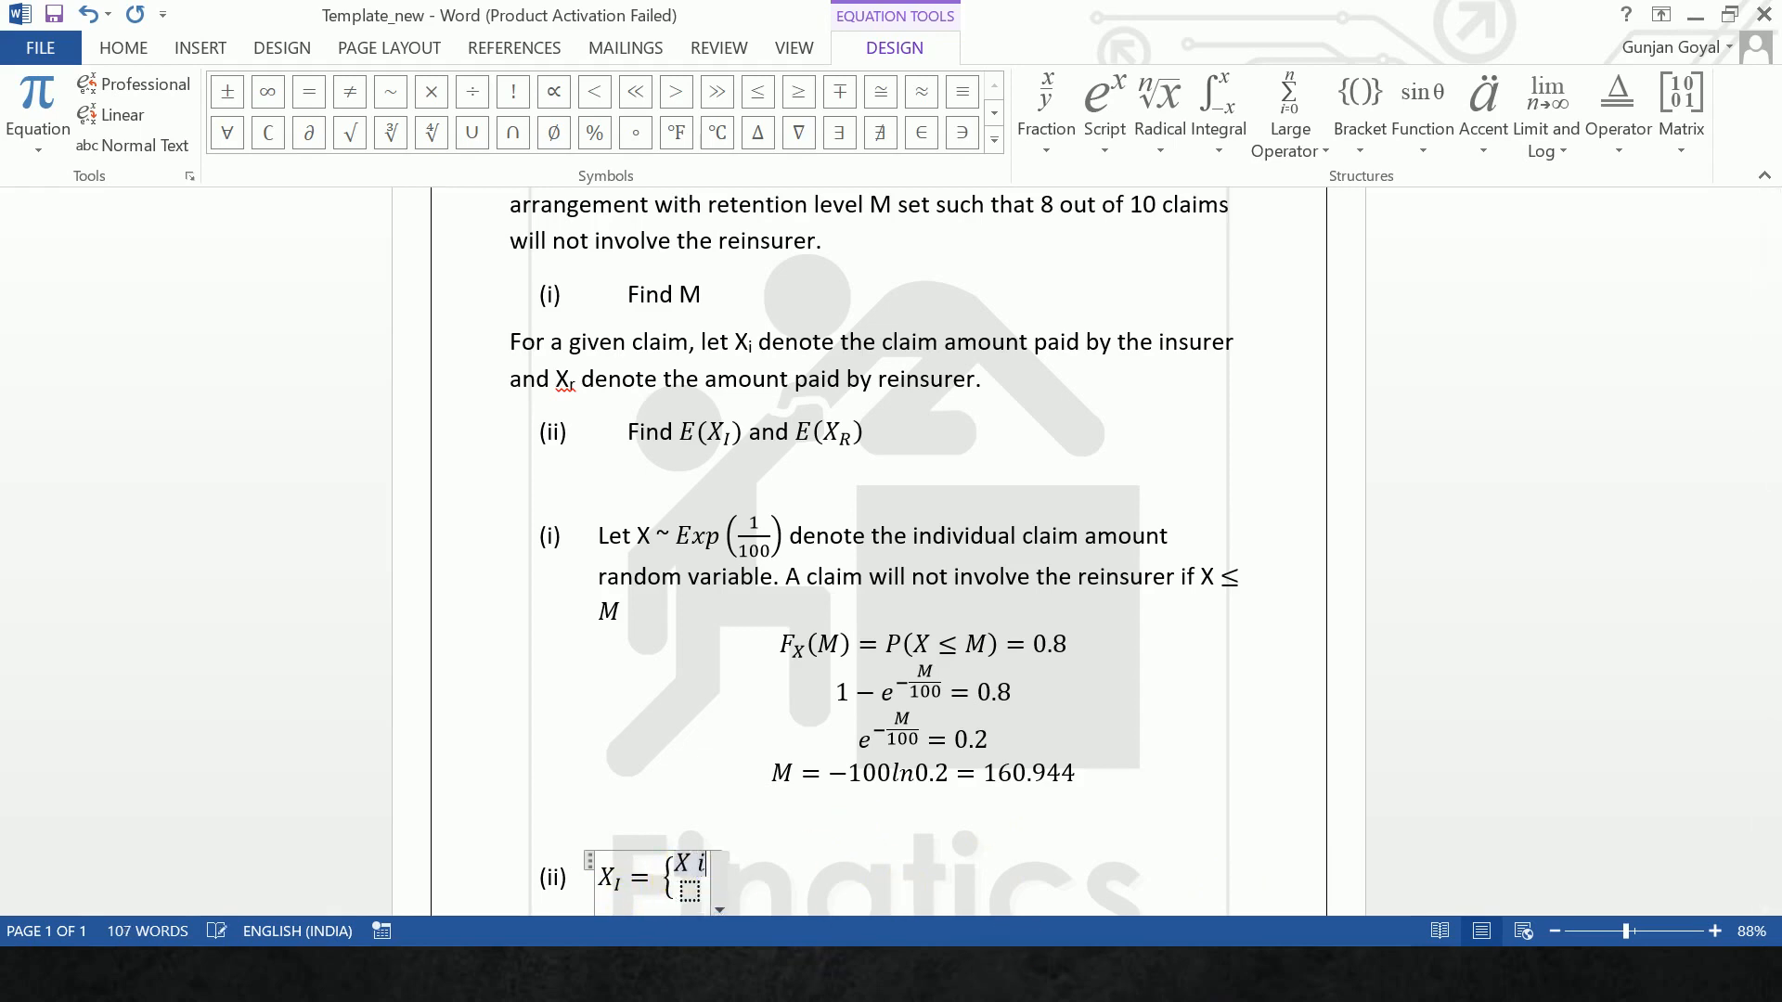
{"action": "type", "text": "f X <"}
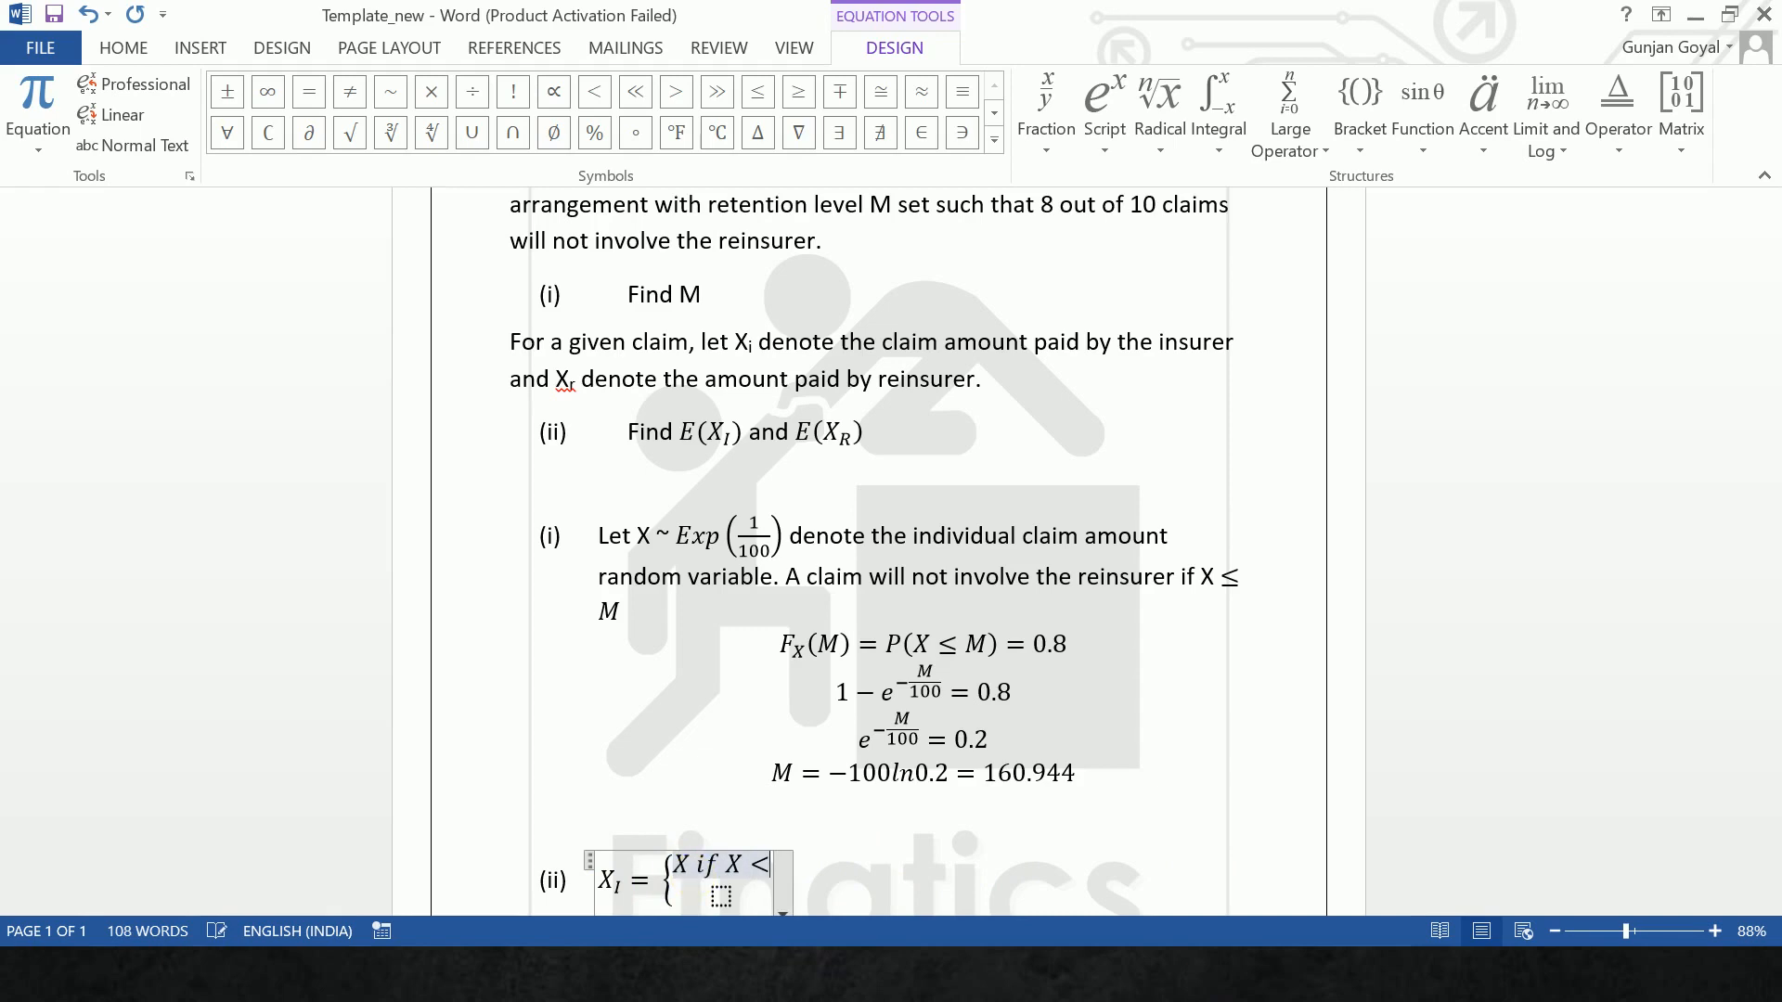
{"action": "type", "text": "=M"}
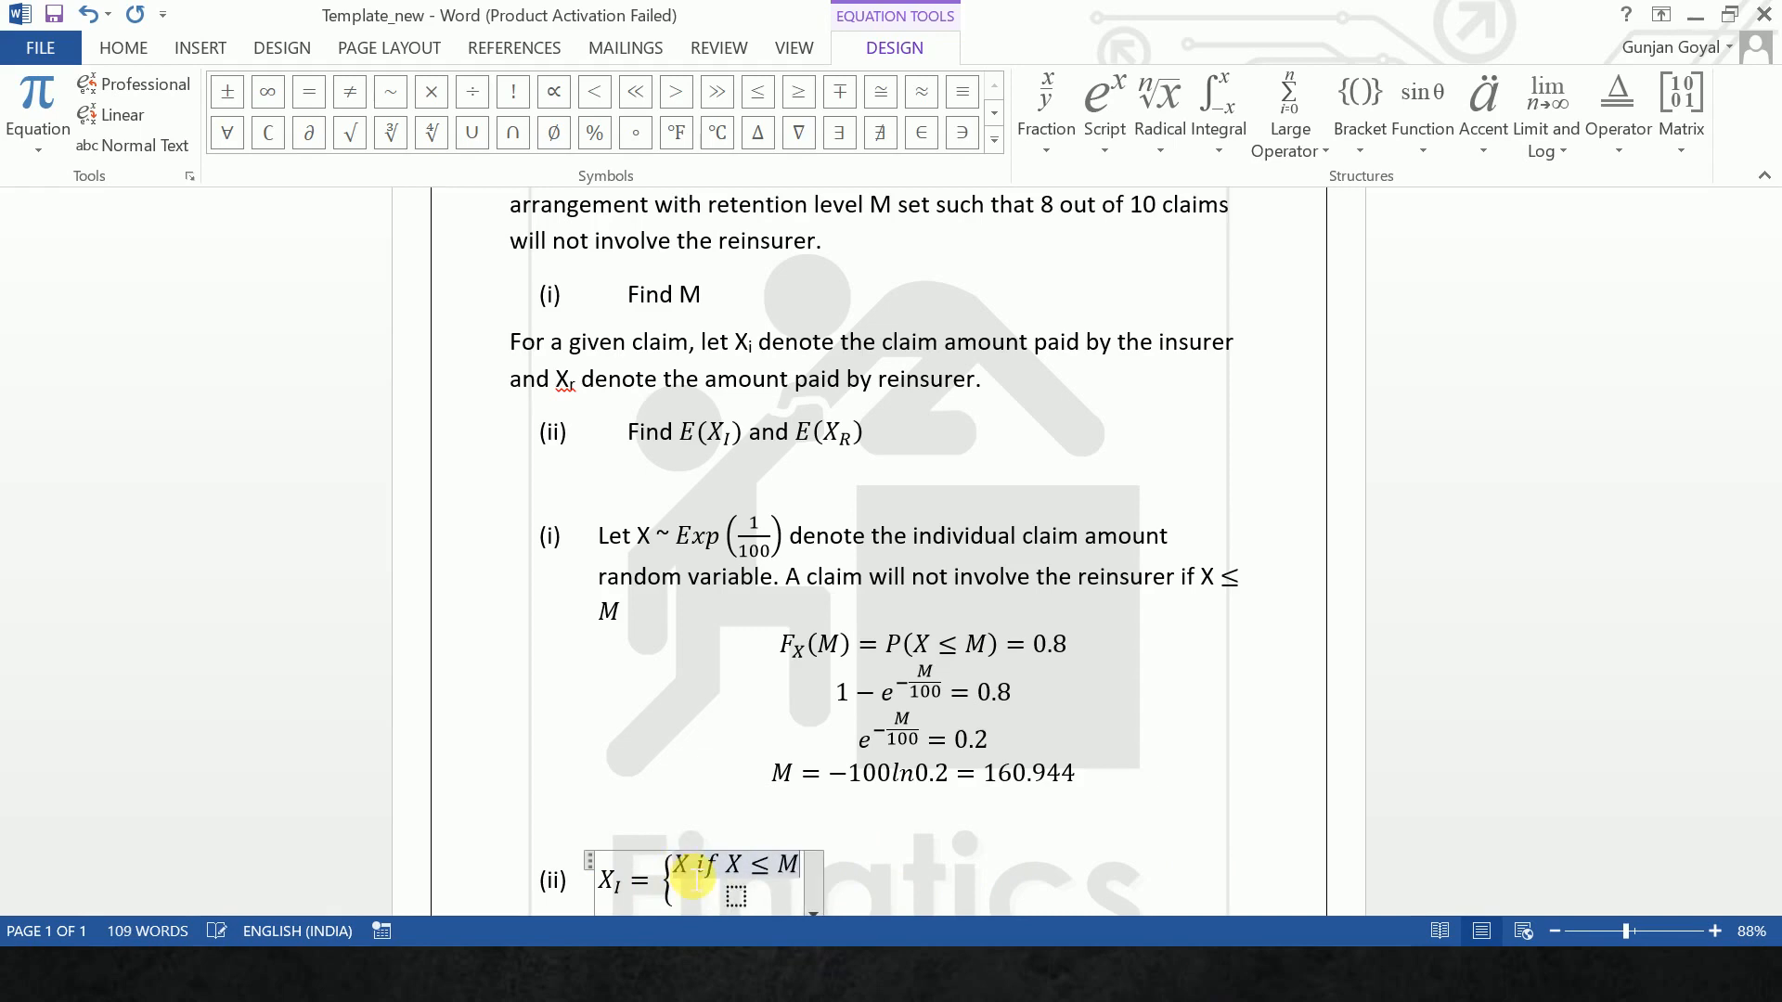
{"action": "key", "text": "Down"}
{"action": "type", "text": "M if "}
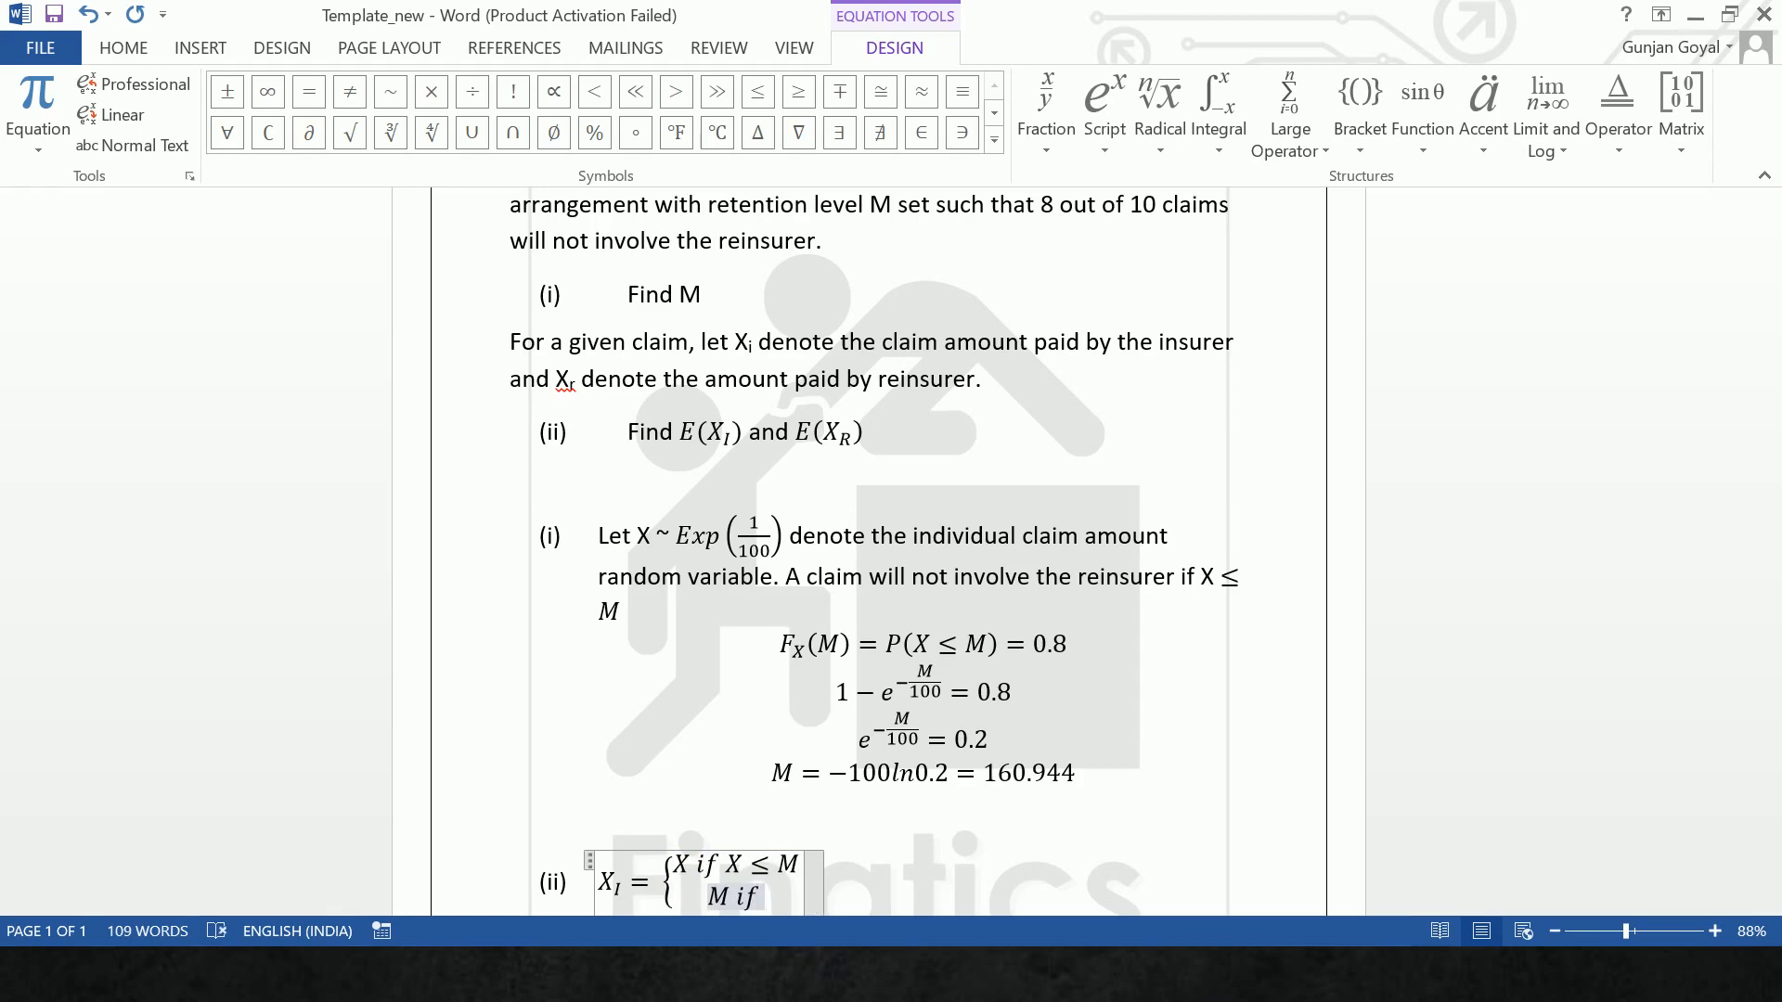
{"action": "type", "text": "X > M"}
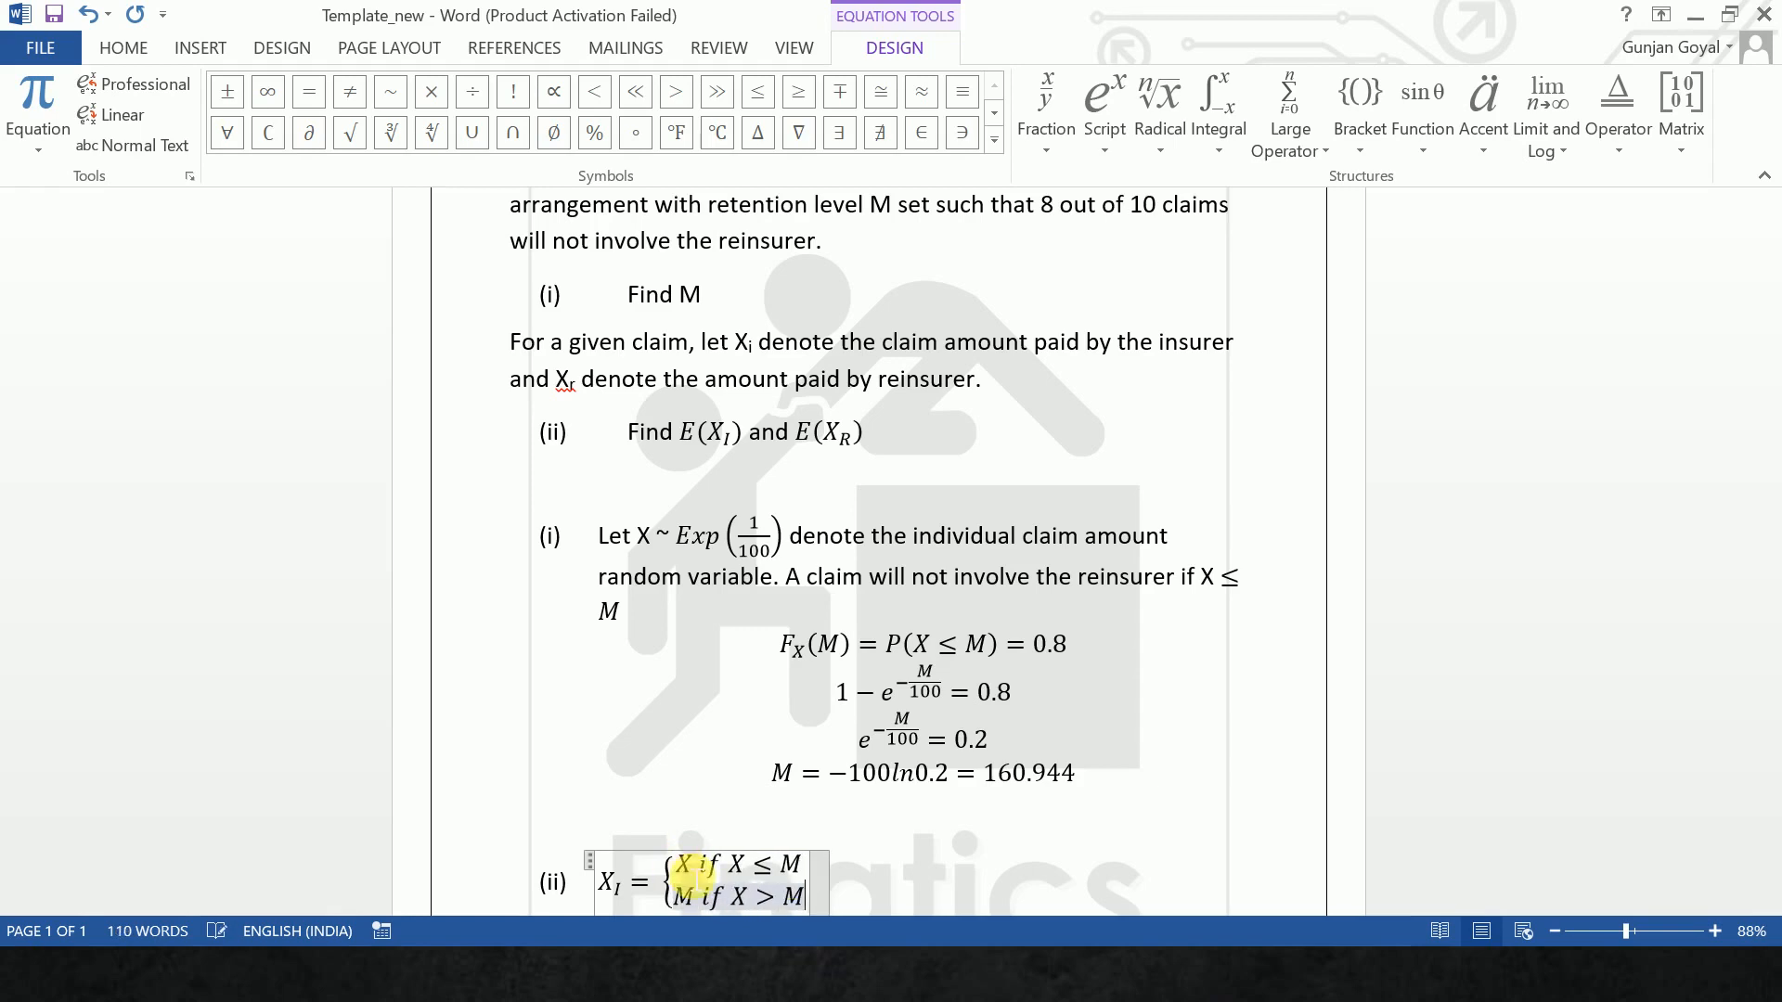
Copy the X_I piecewise equation and paste the duplicate on the same line, spaced two tabs after the original.
{"action": "left_click", "coordinate": [1003, 875]}
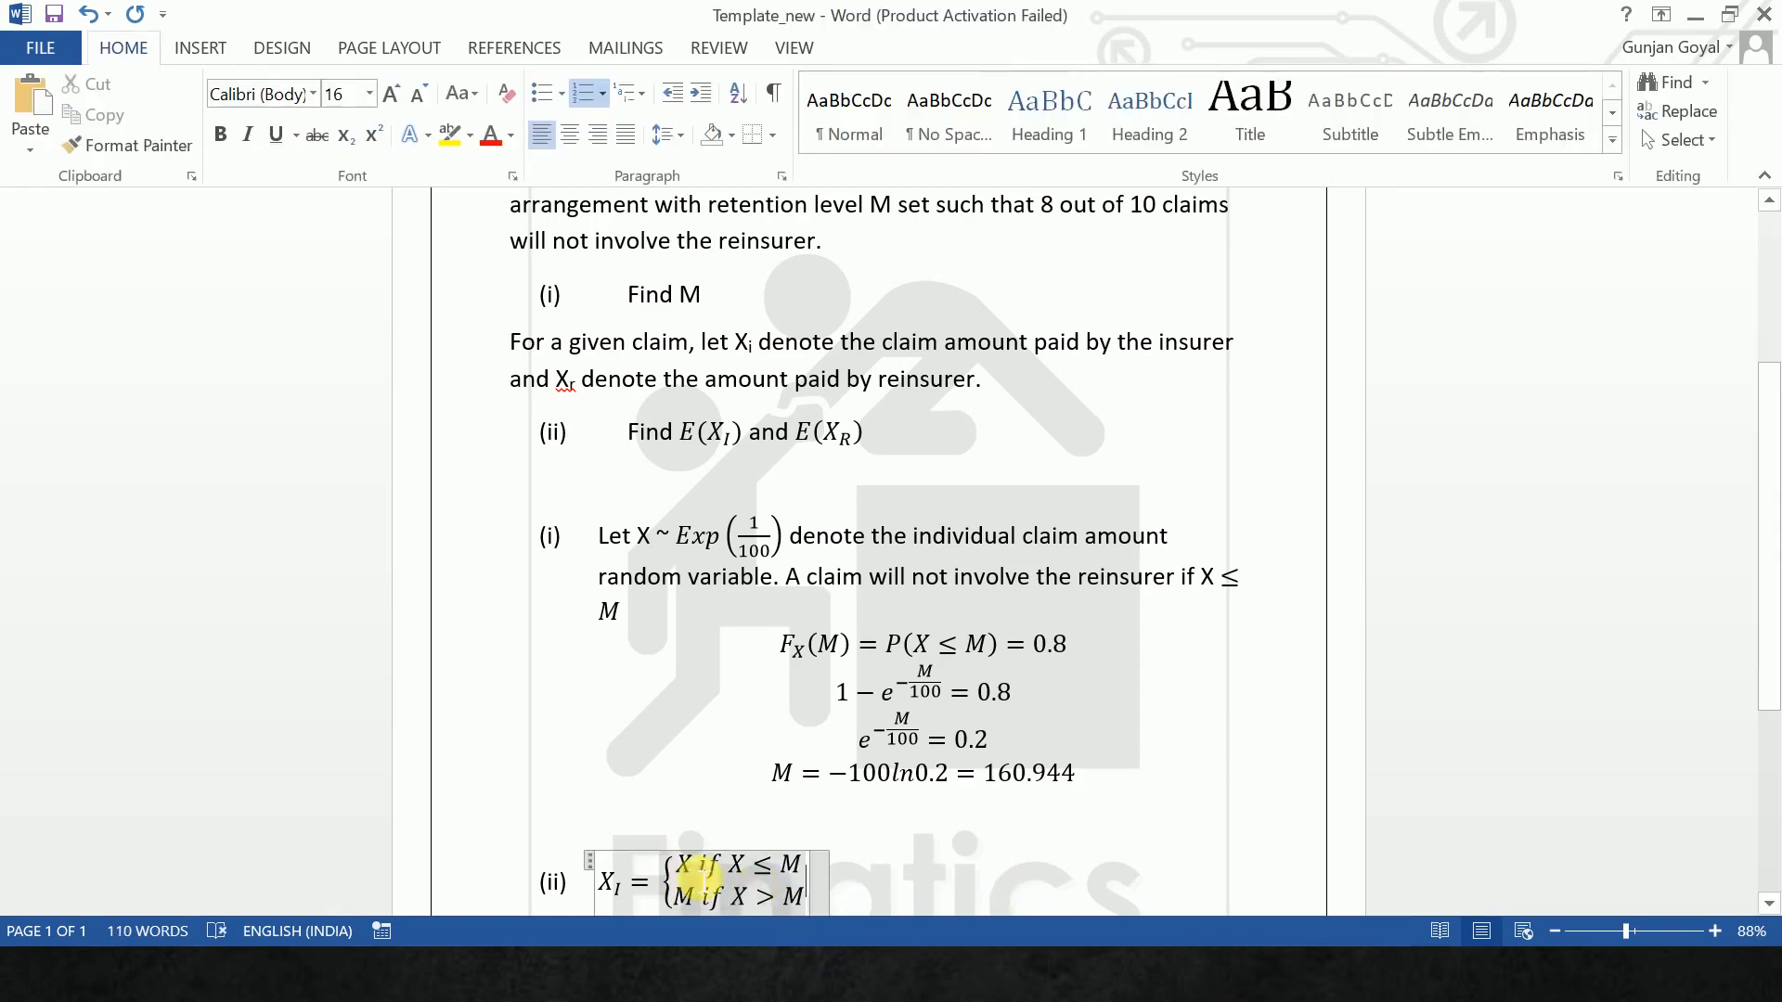
{"action": "left_click_drag", "start_coordinate": [698, 879], "coordinate": [616, 882]}
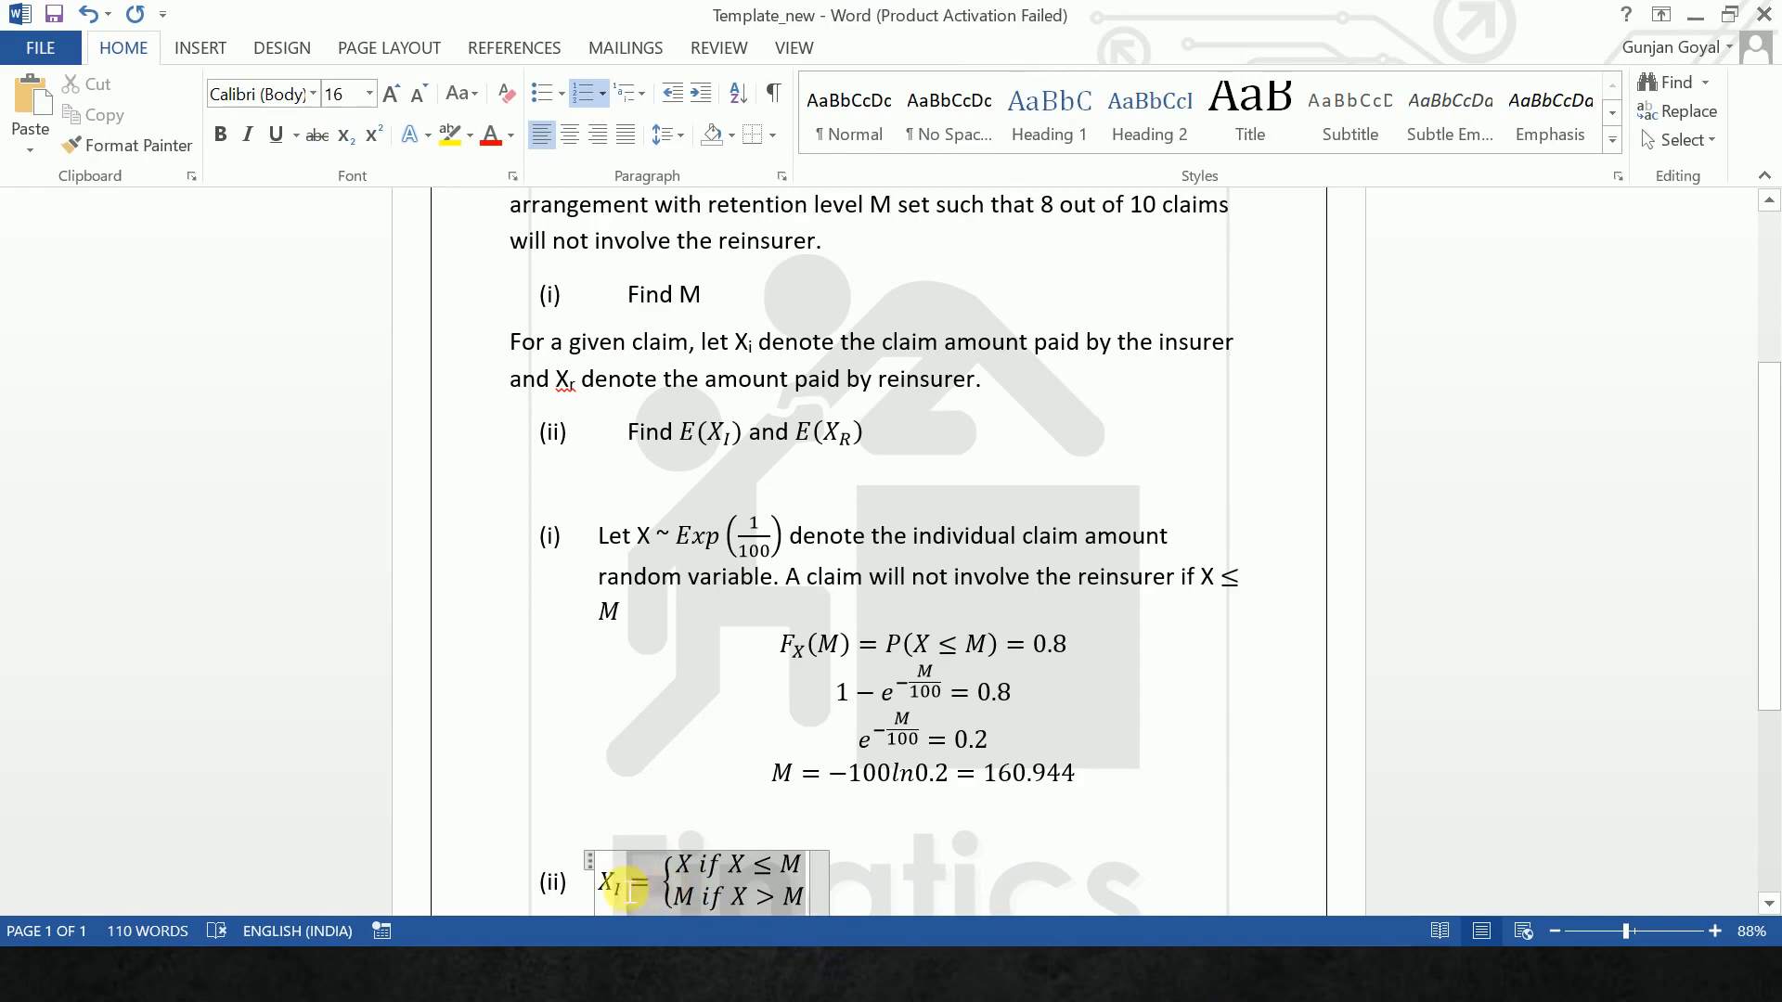
{"action": "left_click", "coordinate": [989, 897]}
{"action": "key", "text": "Tab"}
{"action": "key", "text": "Tab"}
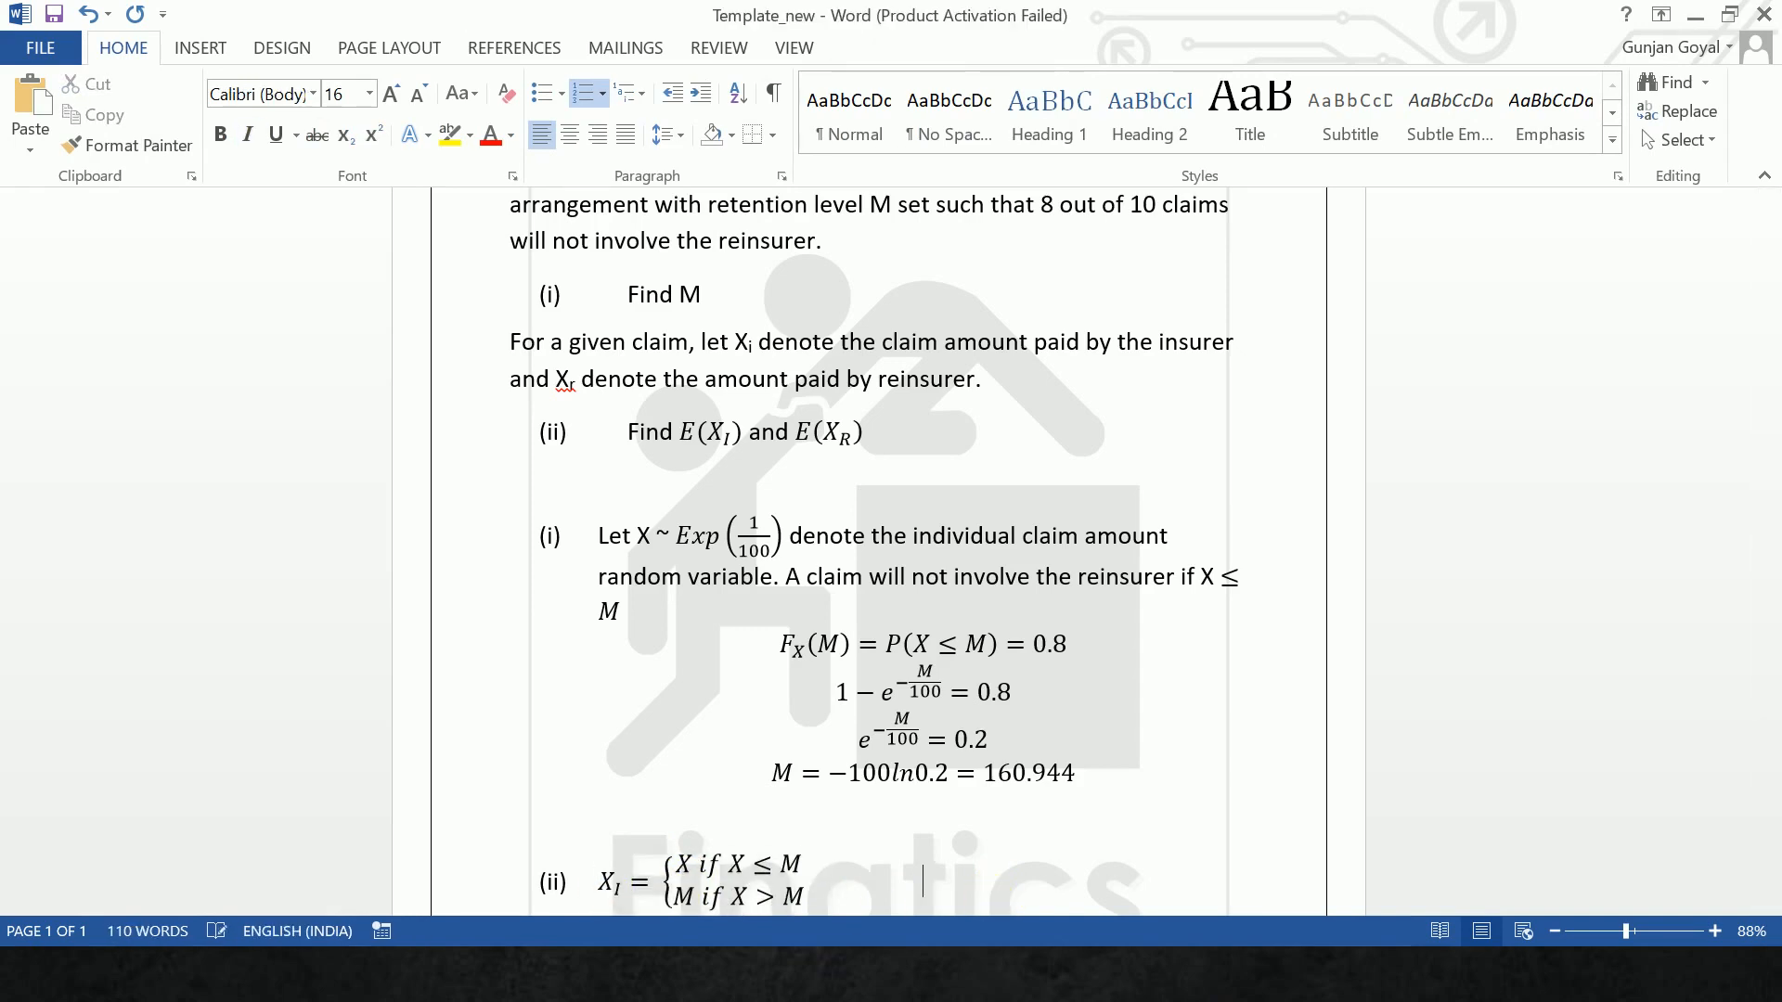
{"action": "key", "text": "ctrl+v"}
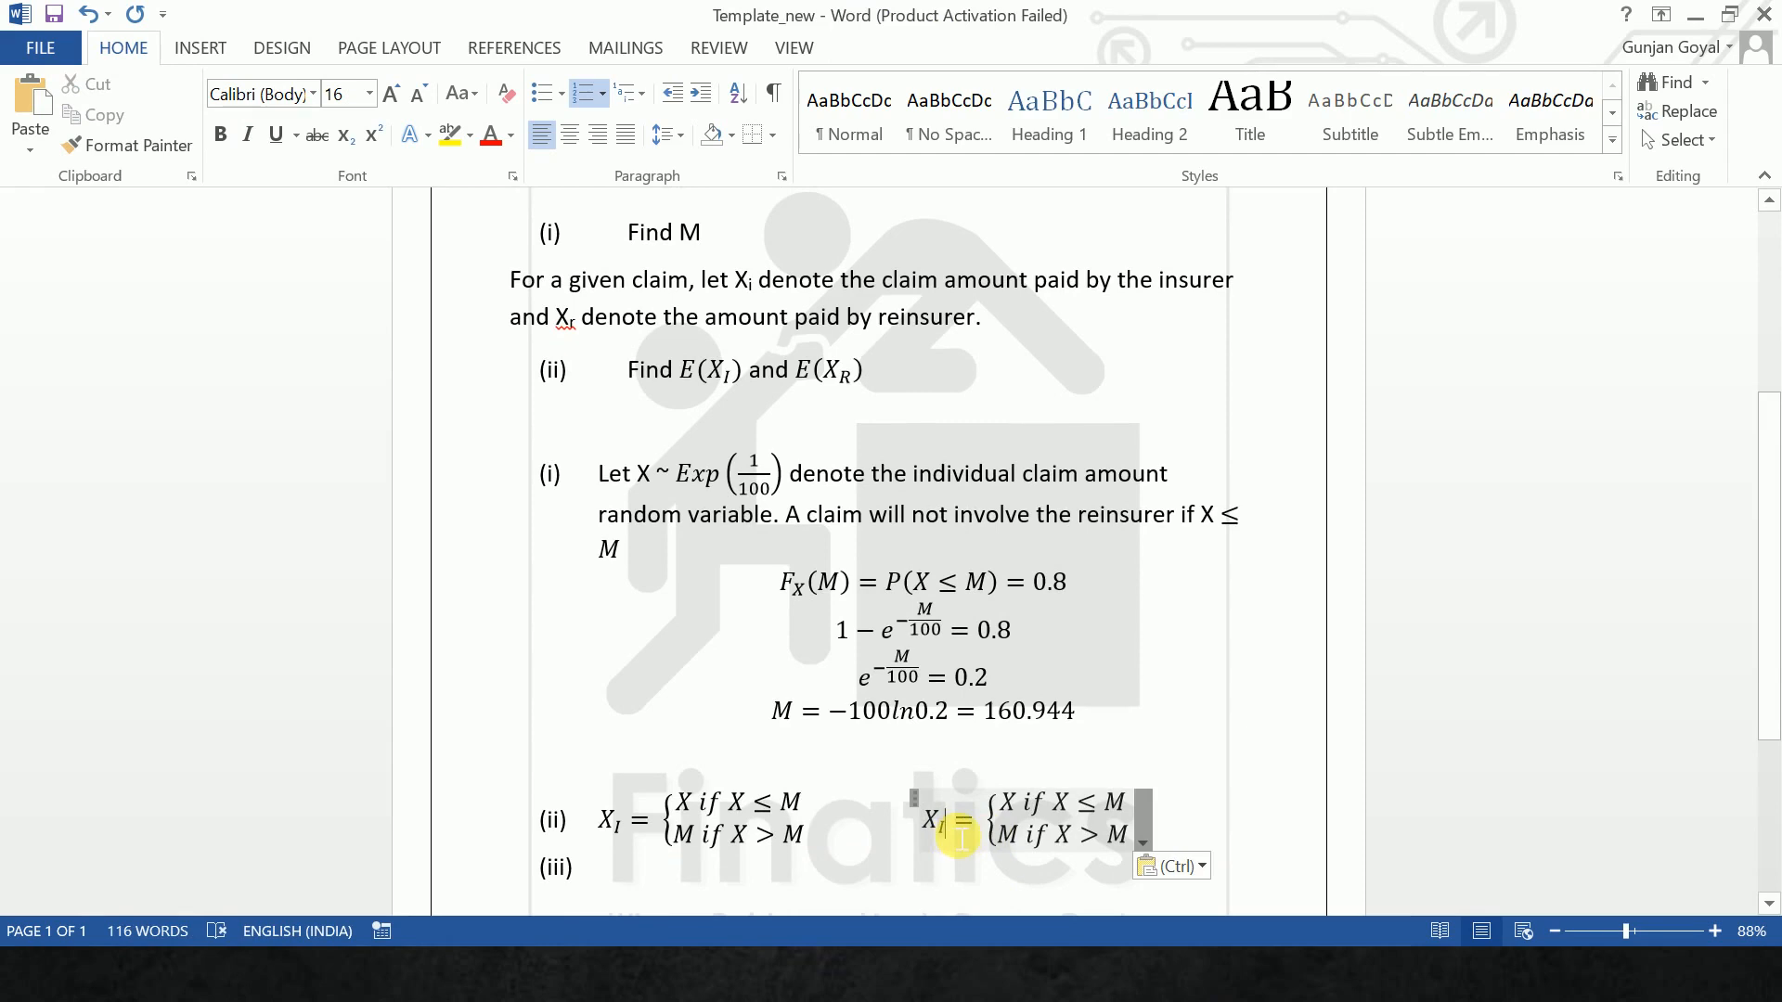
Set the subscript of X in the duplicated piecewise equation to R.
{"action": "left_click", "coordinate": [961, 838]}
{"action": "key", "text": "BackSpace"}
{"action": "type", "text": "R"}
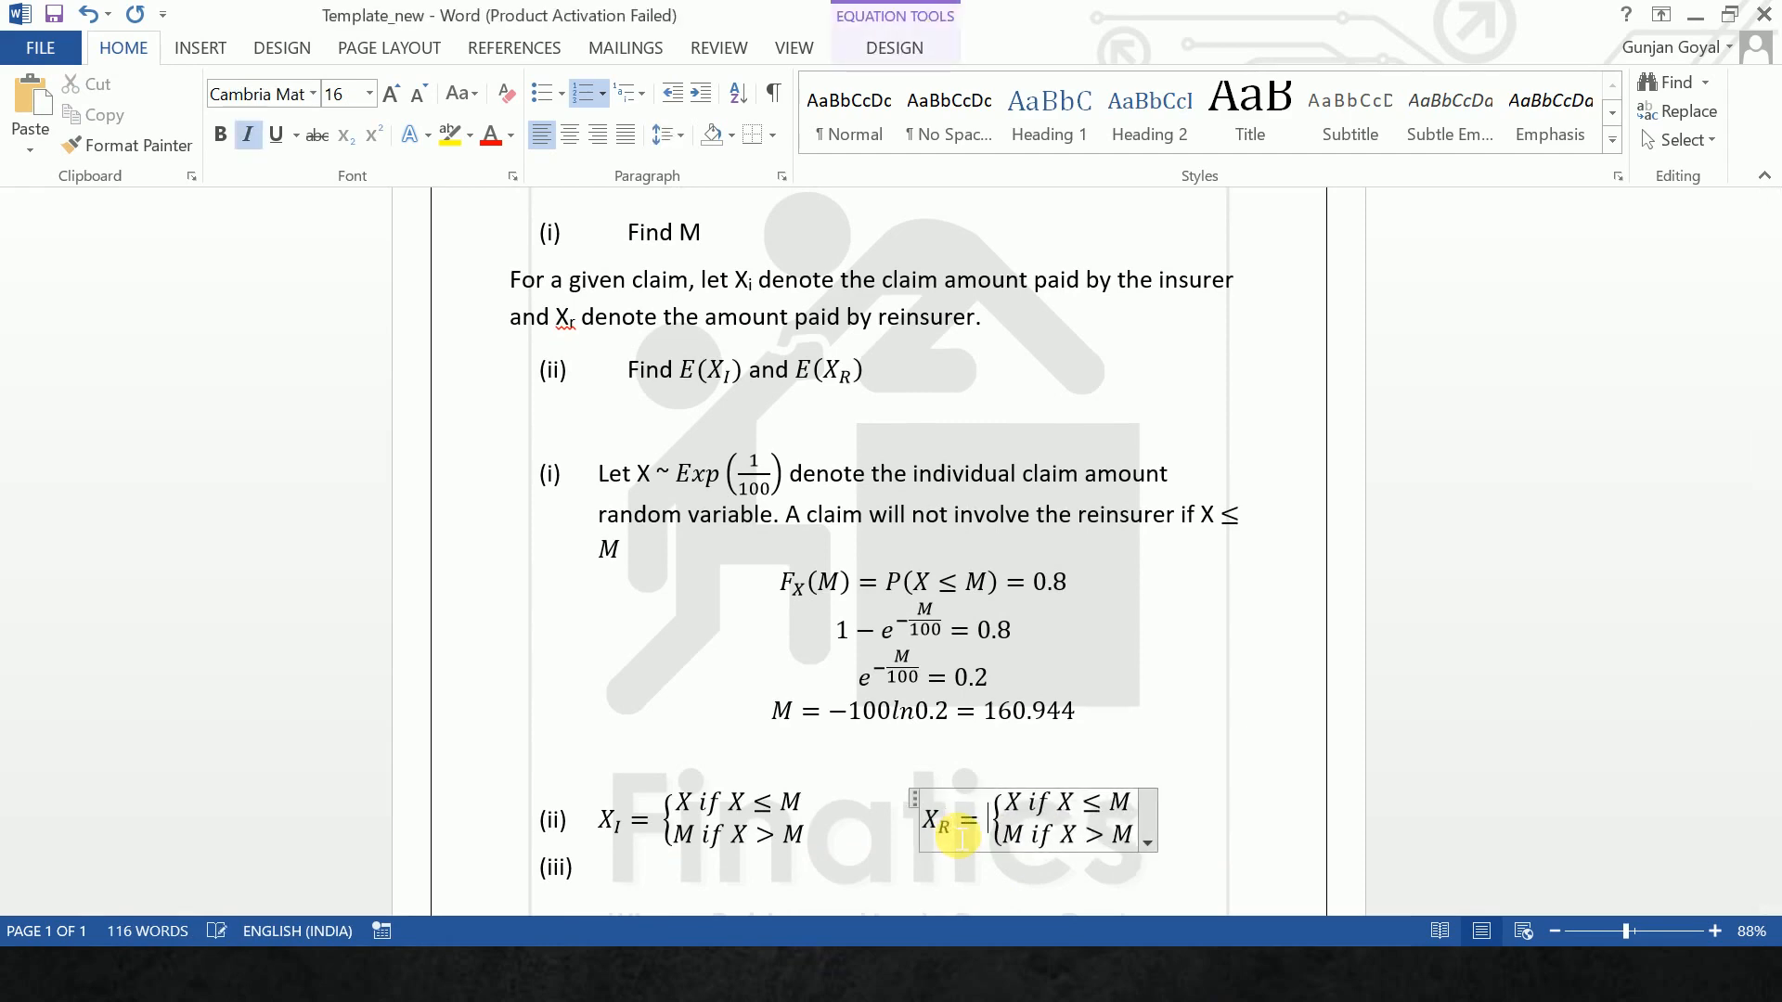
{"action": "key", "text": "Up"}
{"action": "key", "text": "Up"}
{"action": "key", "text": "Down"}
{"action": "key", "text": "Up"}
{"action": "key", "text": "Up"}
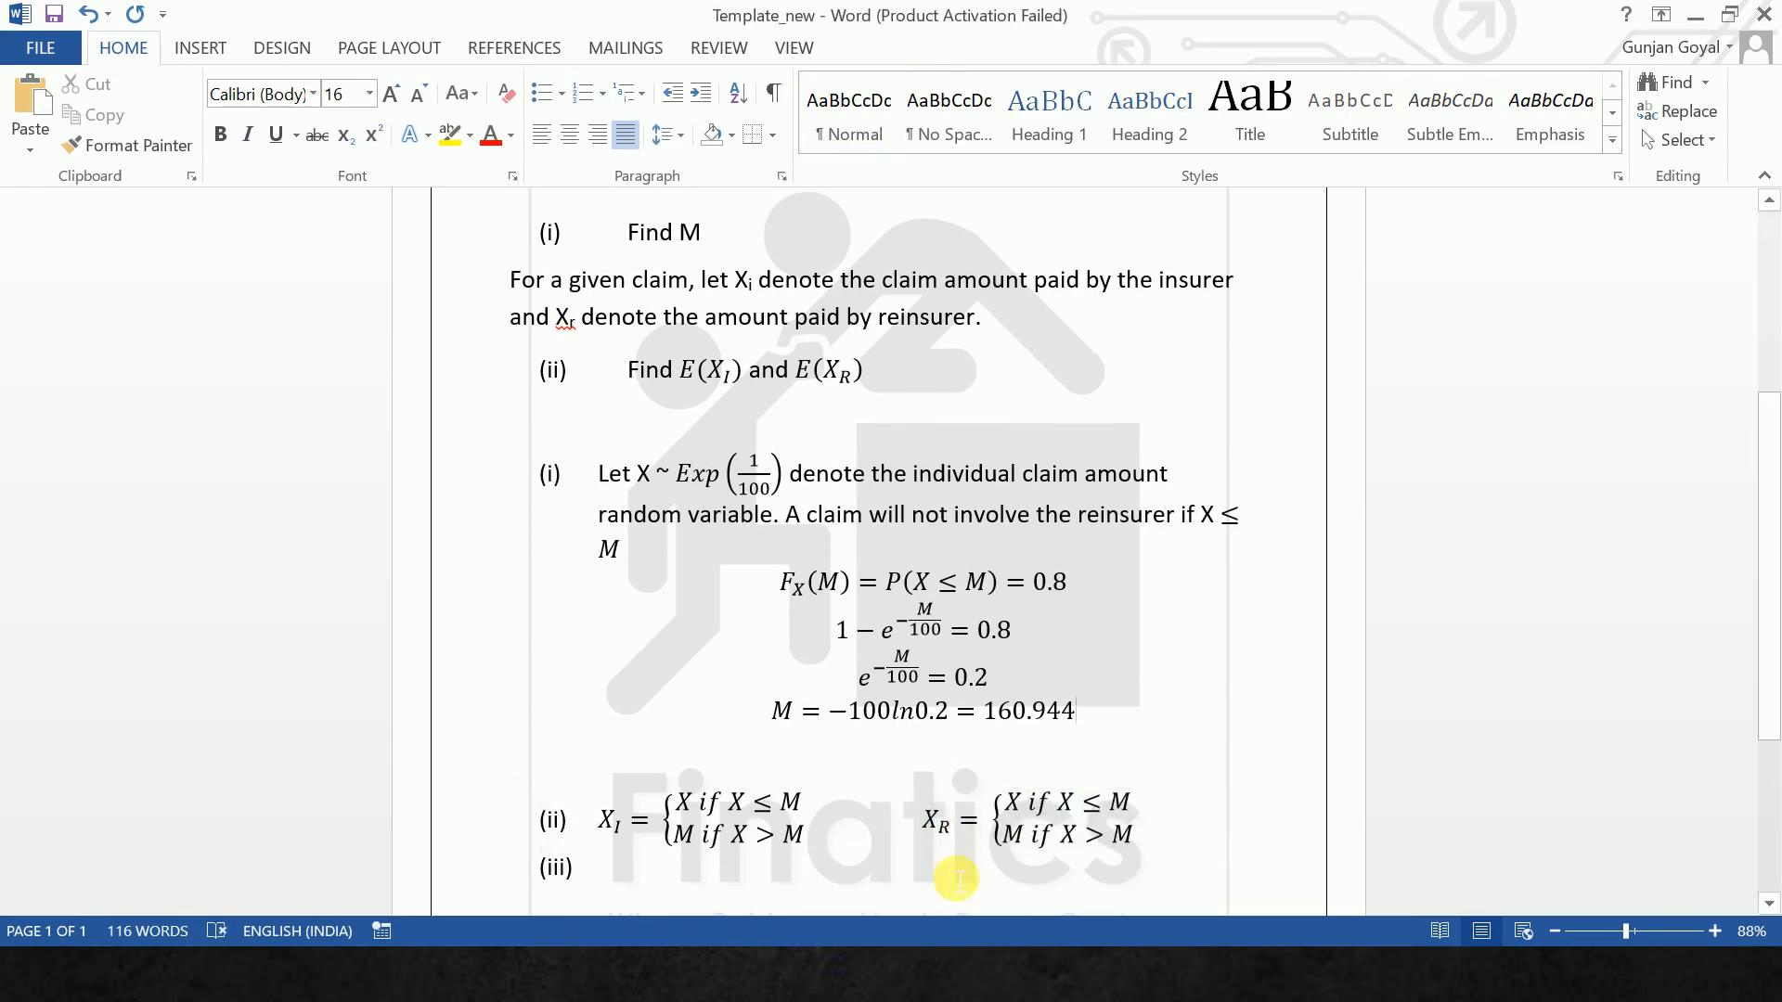
Edit the X_R cases to read 0 if X ≤ M and X − M if X > M.
{"action": "left_click", "coordinate": [1021, 805]}
{"action": "key", "text": "BackSpace"}
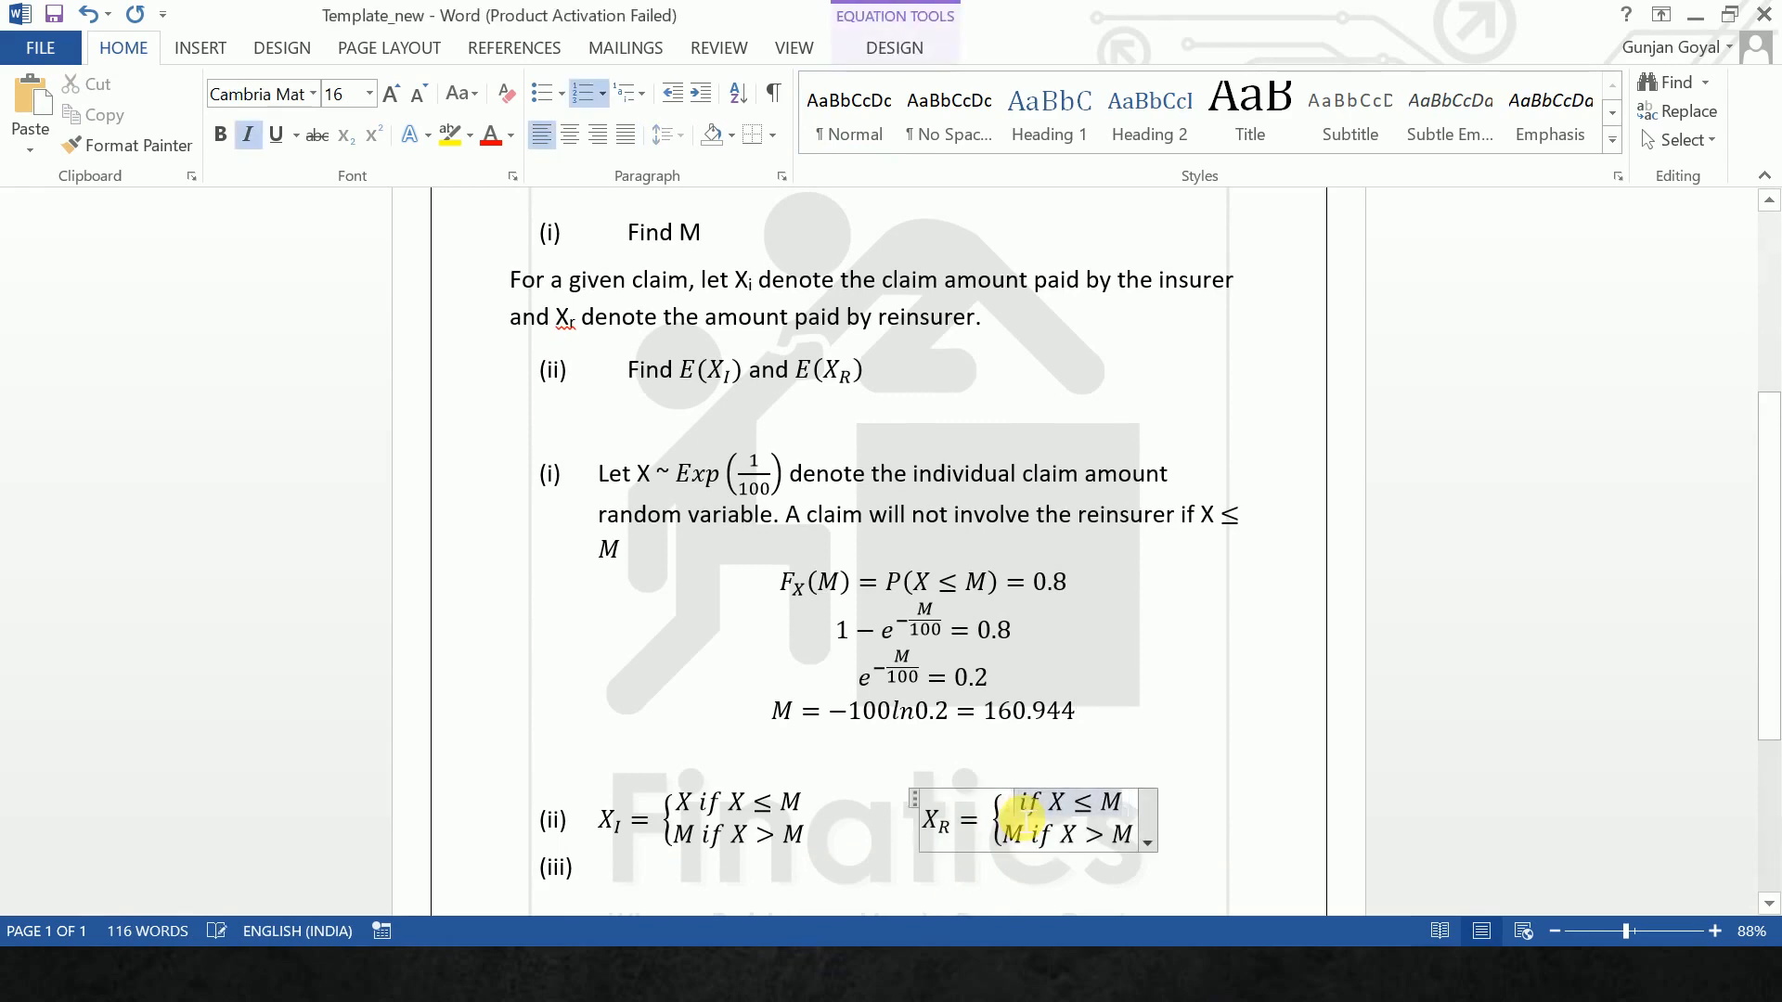
{"action": "type", "text": "0"}
{"action": "key", "text": "Left"}
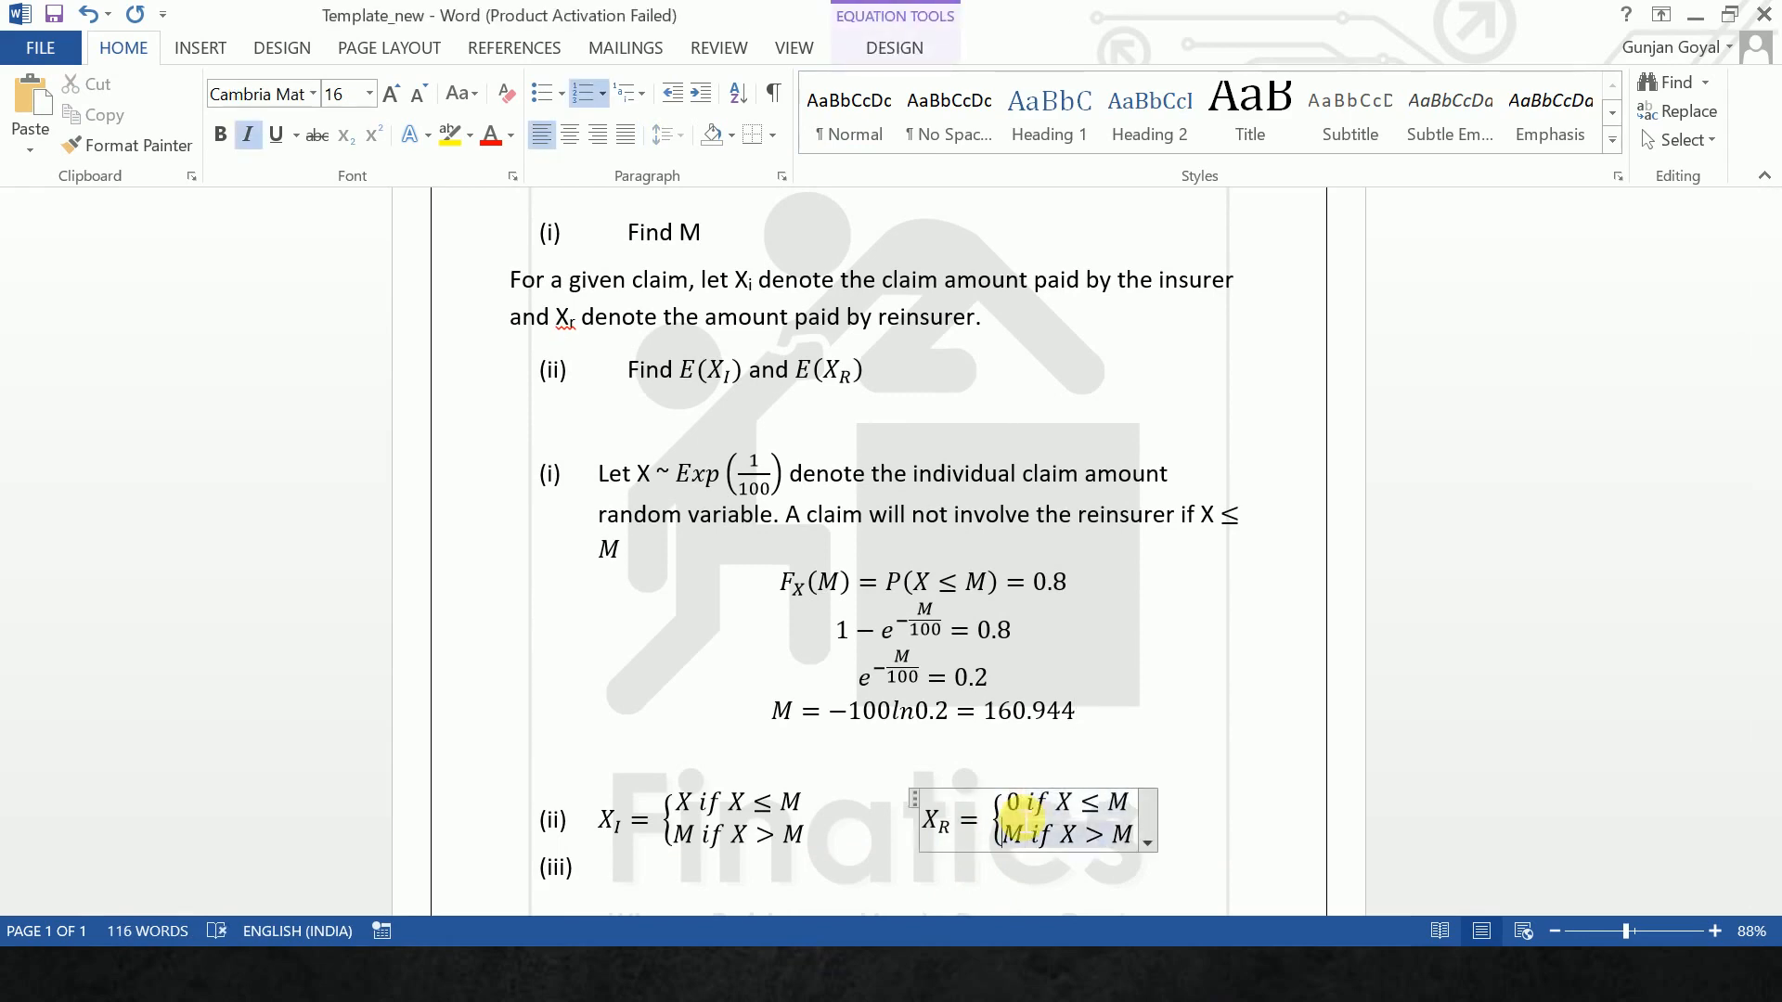
{"action": "type", "text": "X-"}
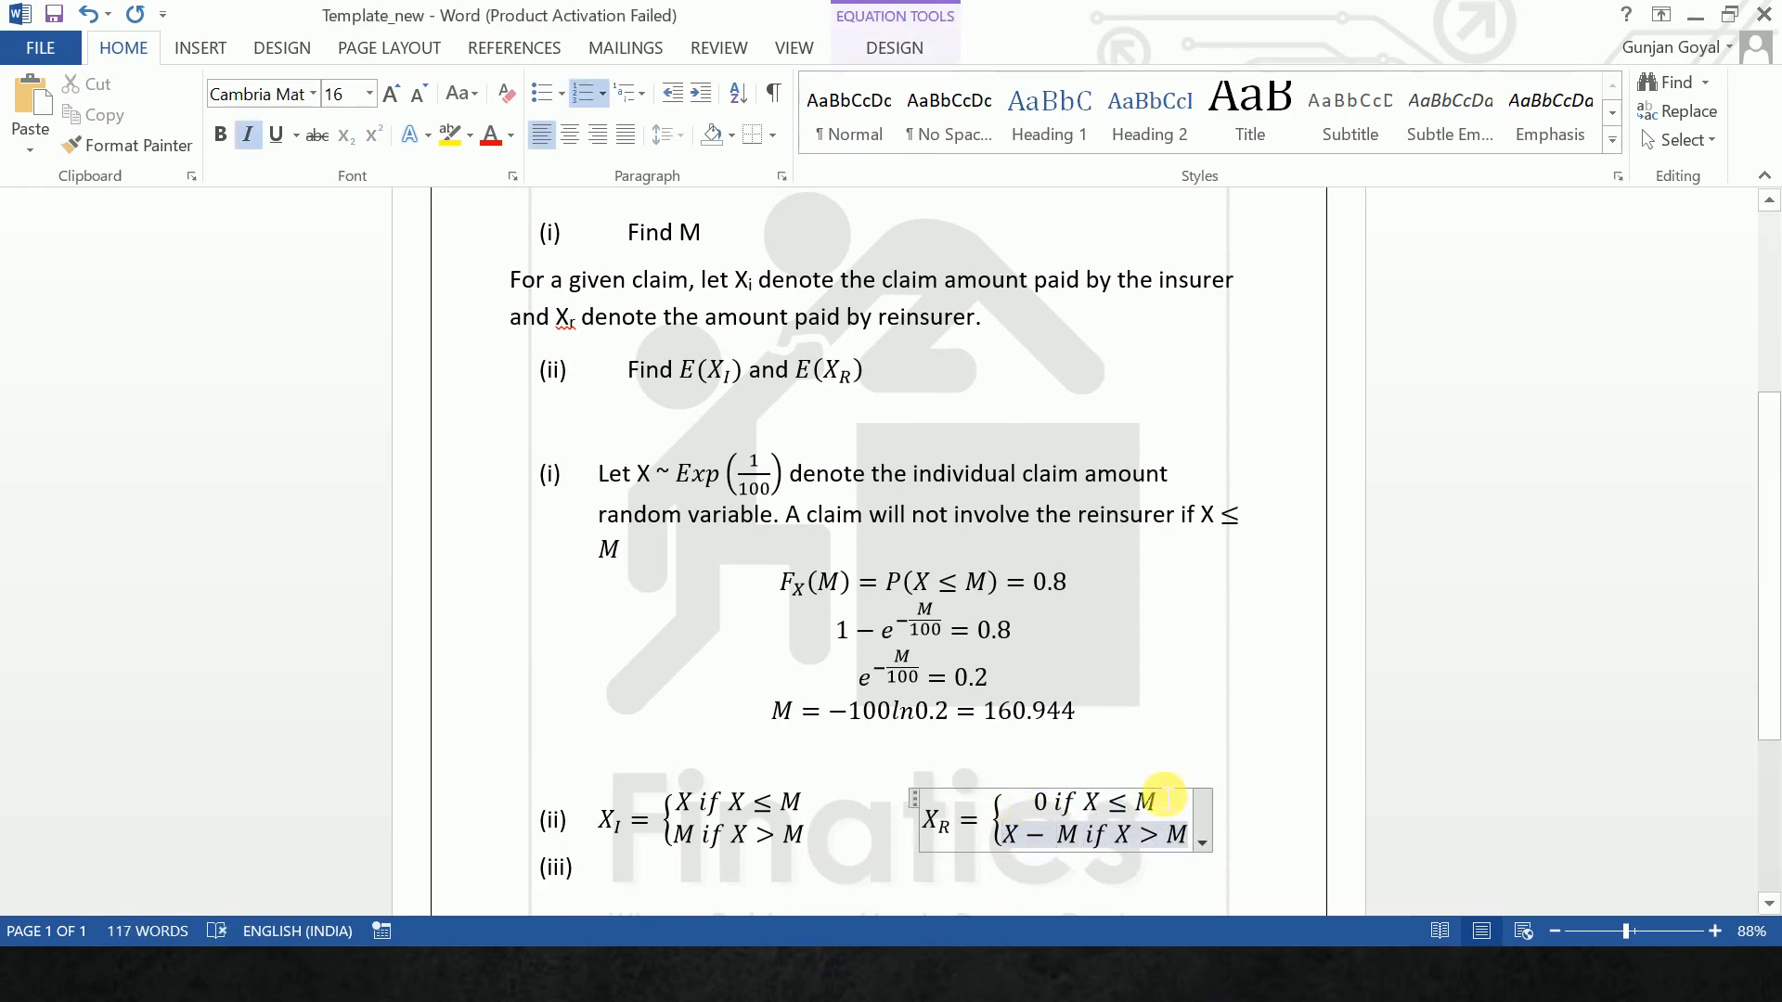
{"action": "left_click", "coordinate": [630, 880]}
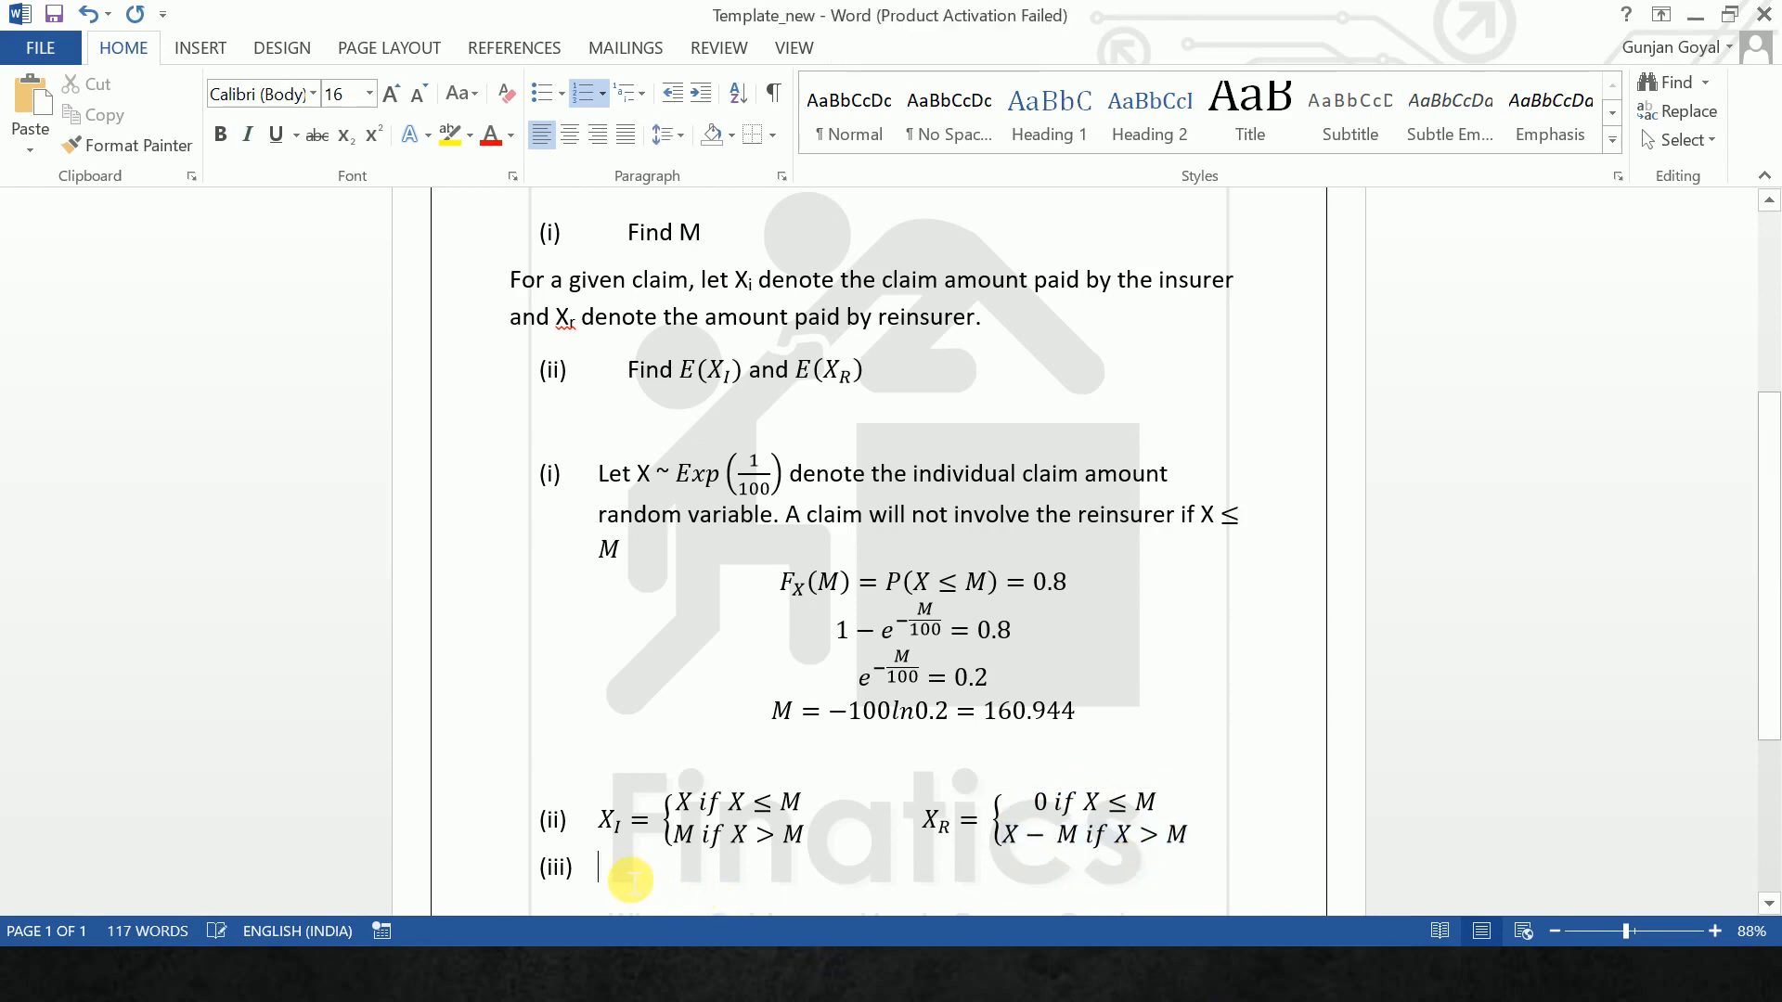
Remove the empty (iii) list number and begin a new equation on that line reading E(X_I) =.
{"action": "key", "text": "BackSpace"}
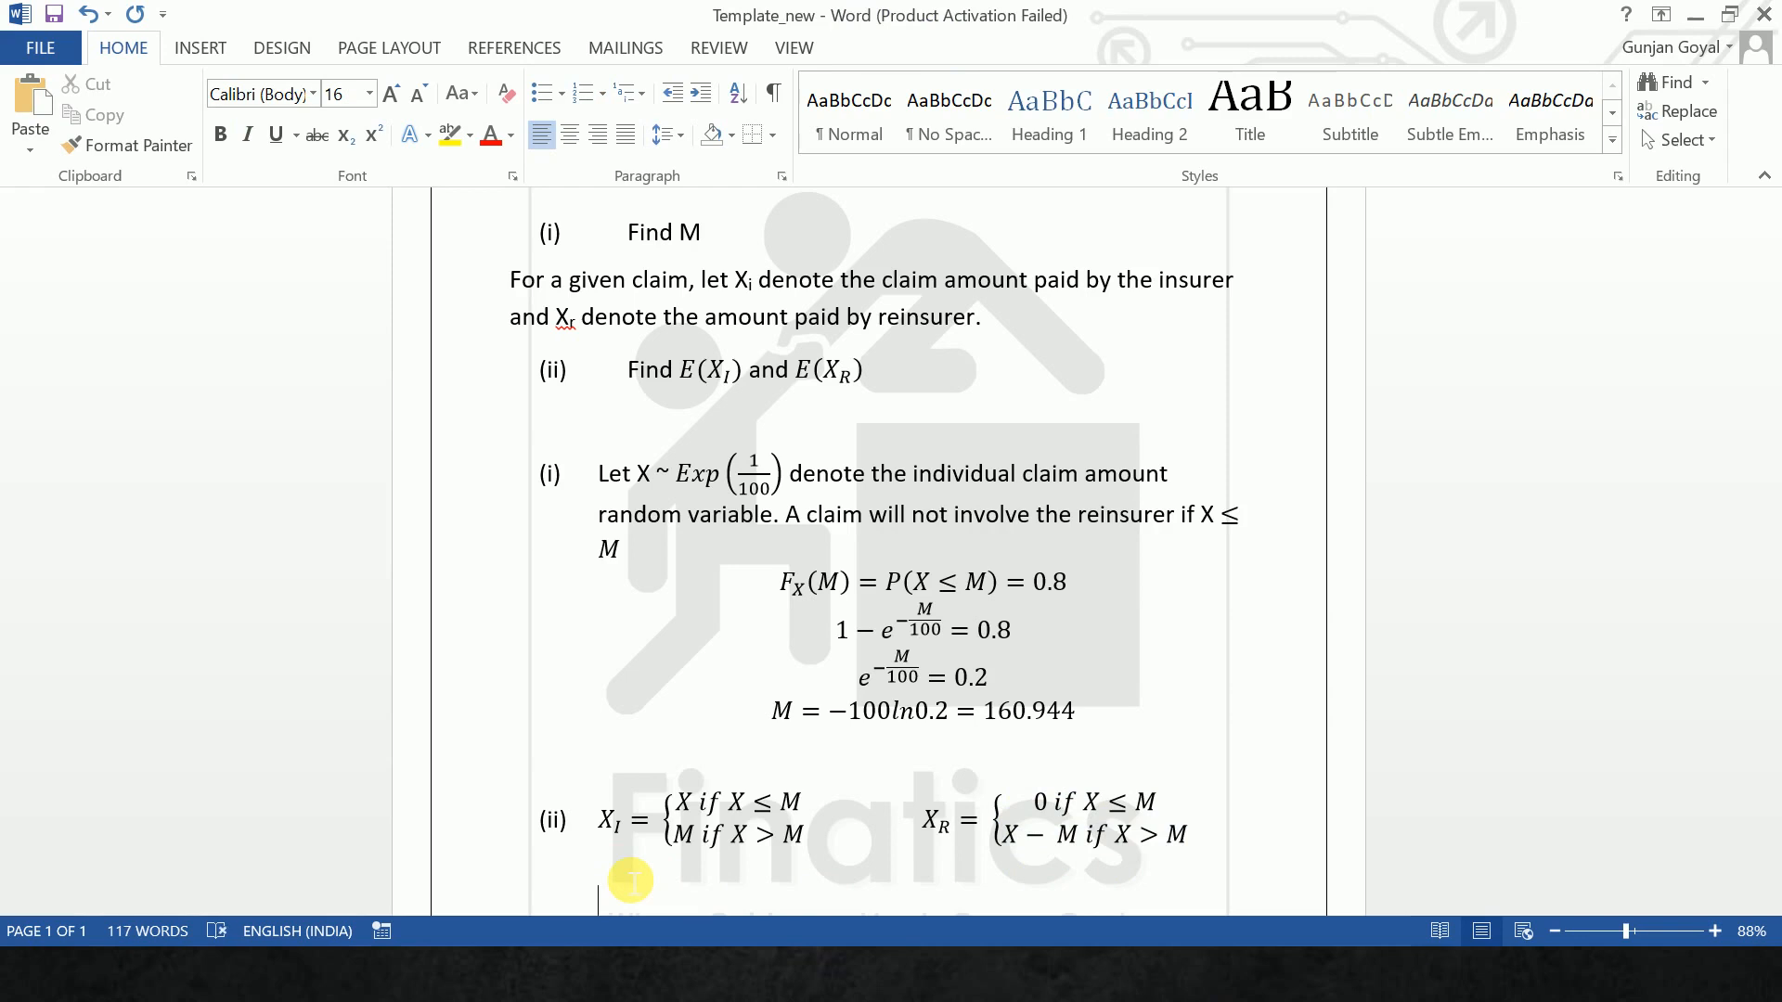
{"action": "key", "text": "alt+equal"}
{"action": "type", "text": "E("}
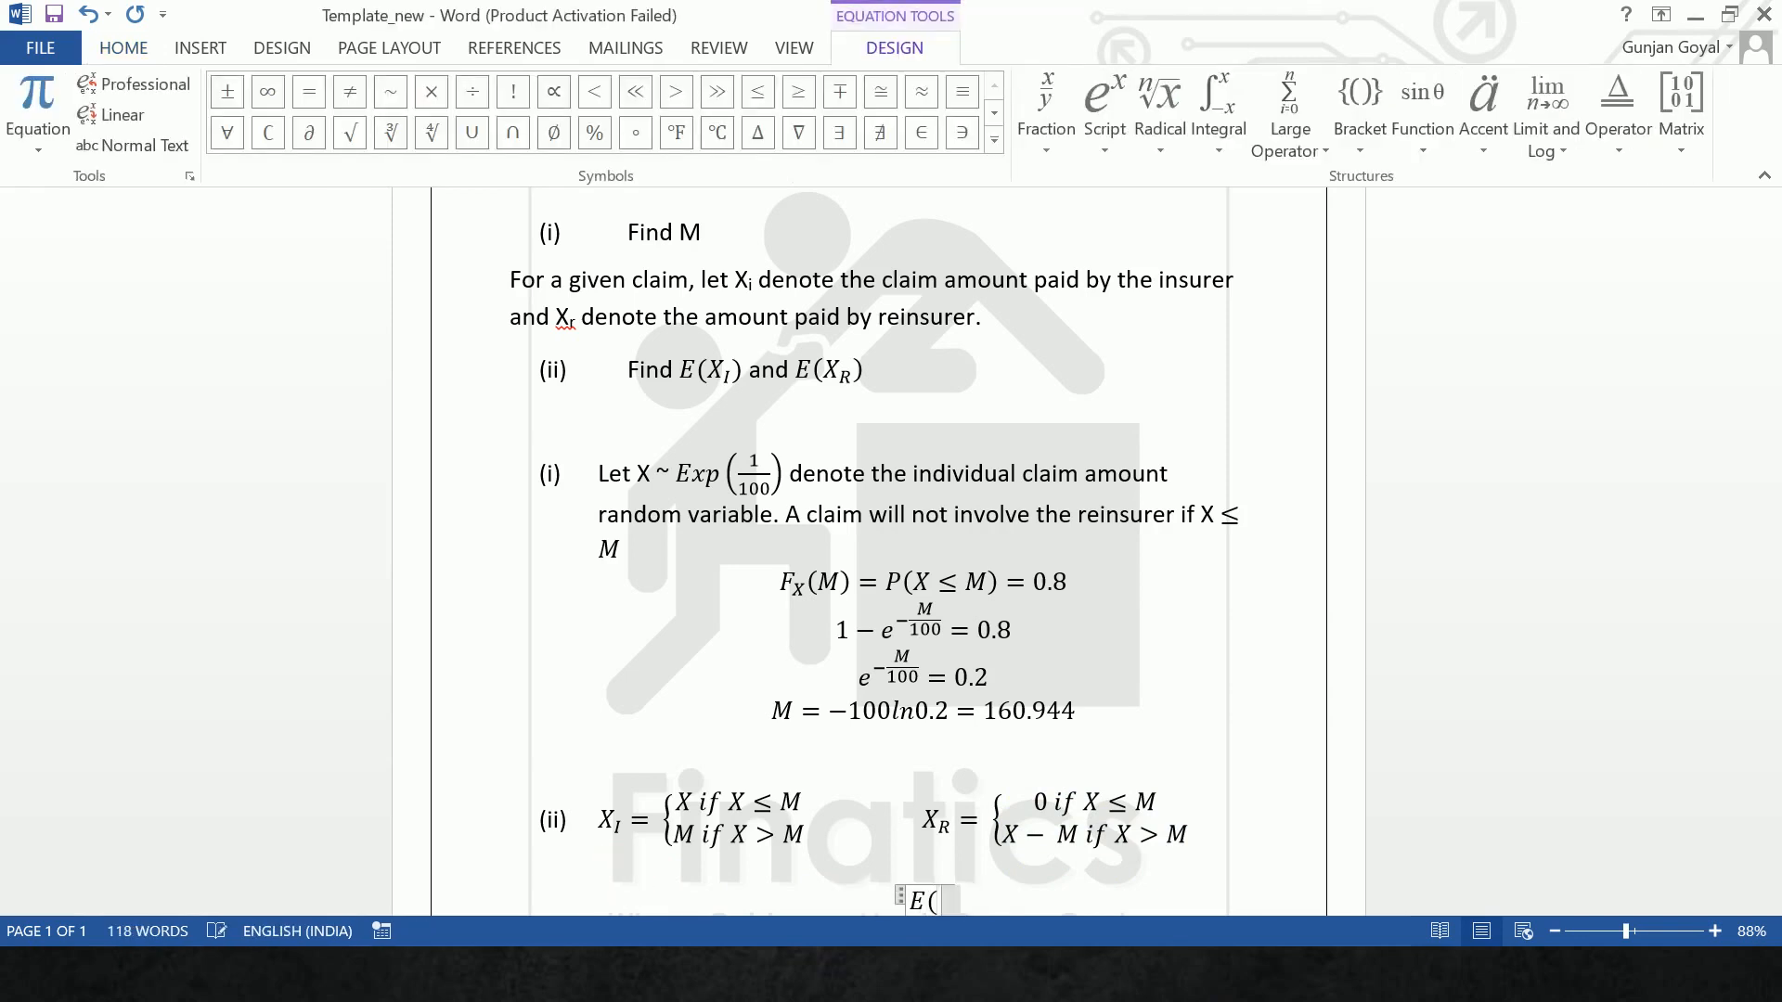
{"action": "type", "text": "X_"}
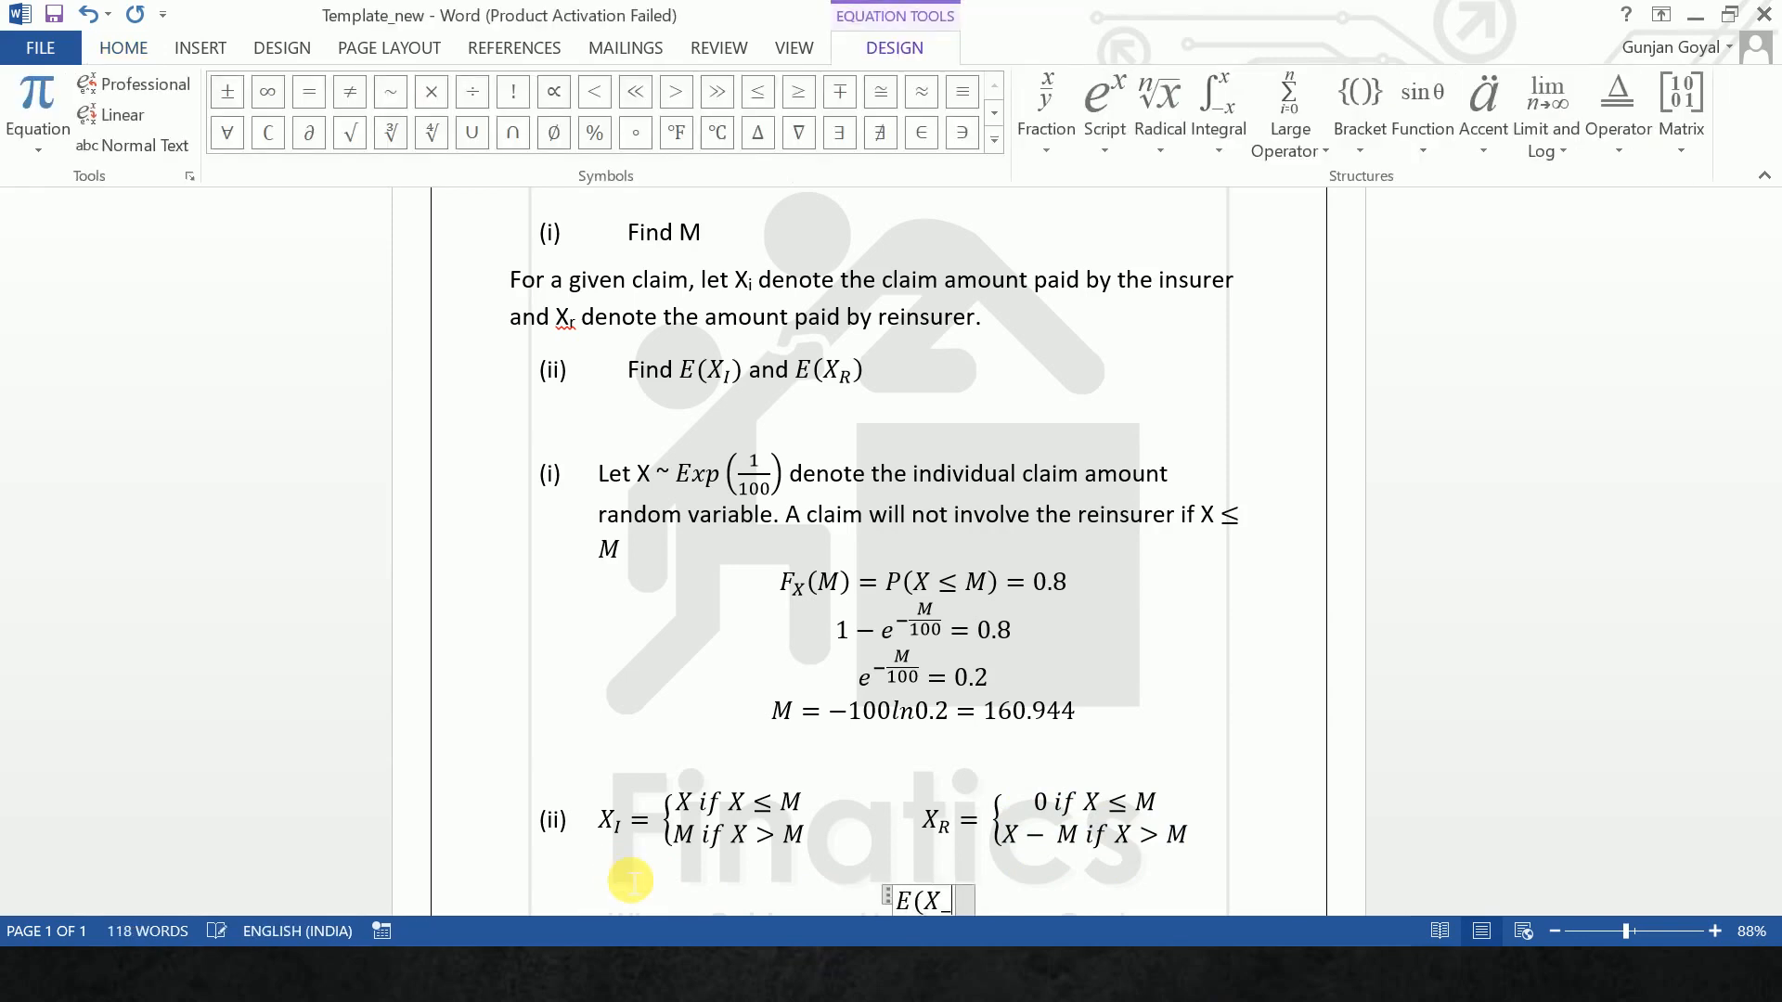
{"action": "type", "text": "I) ="}
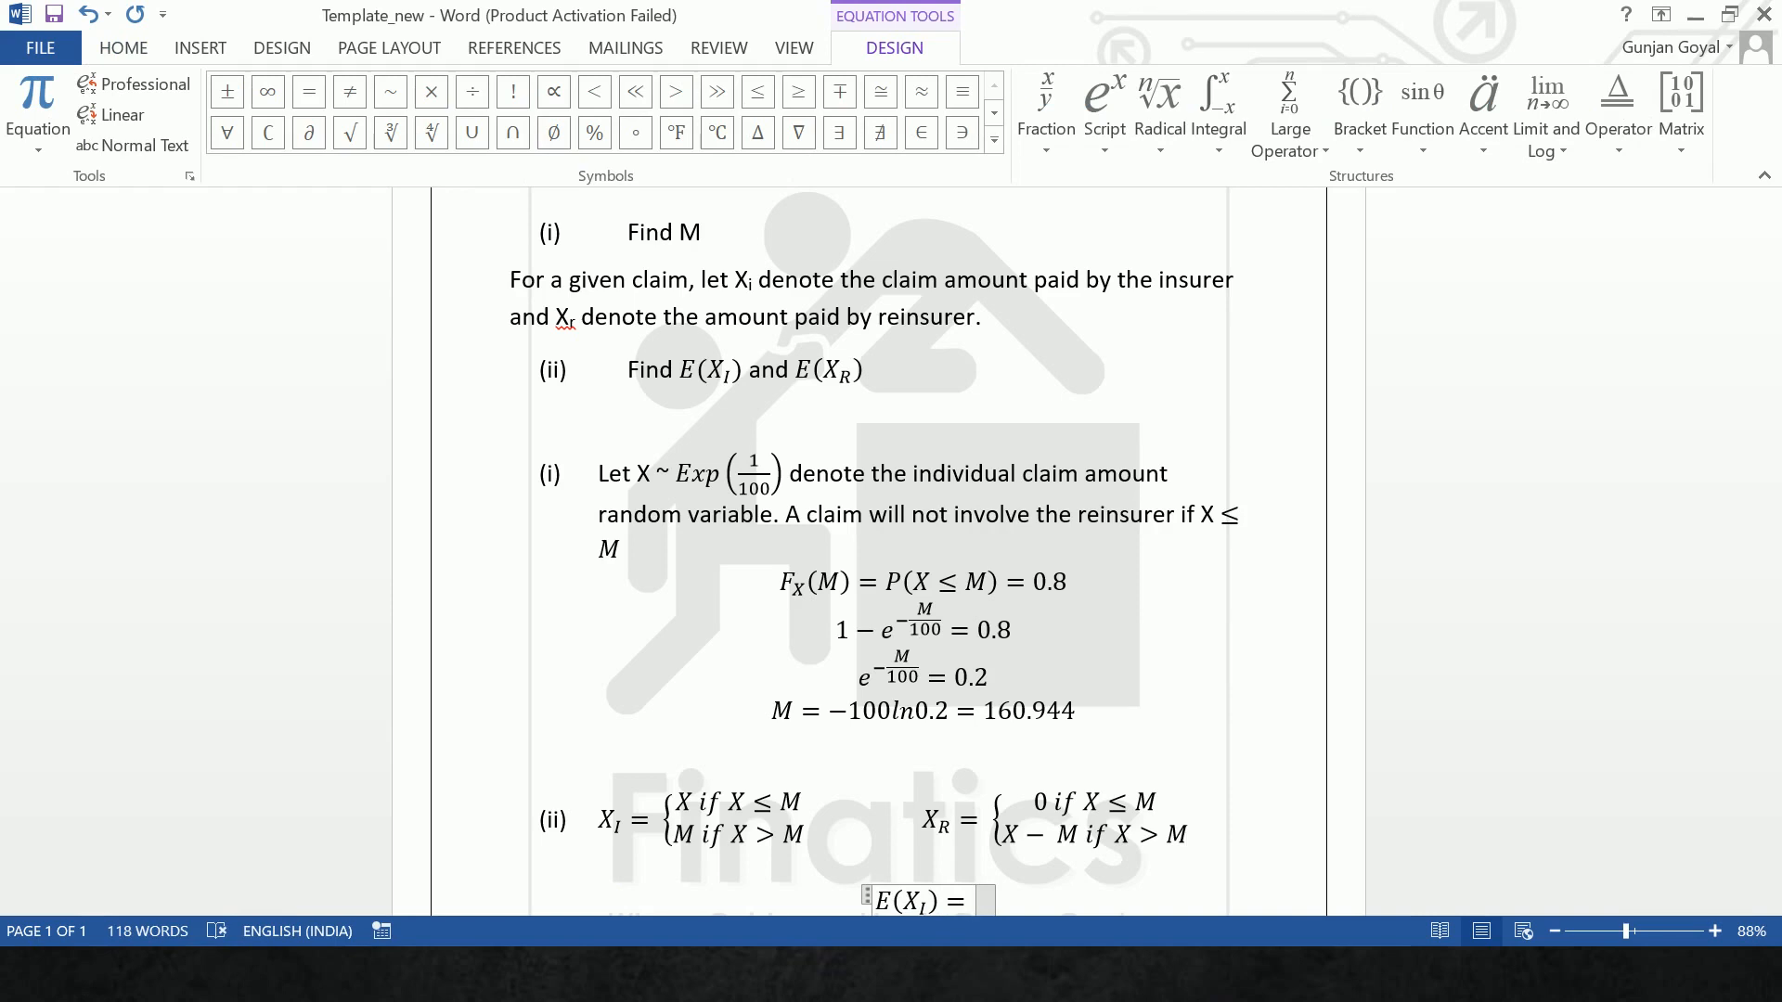
Add the integral from 0 to M of x f_X(x) dx to the E(X_I) equation.
{"action": "type", "text": "\\int"}
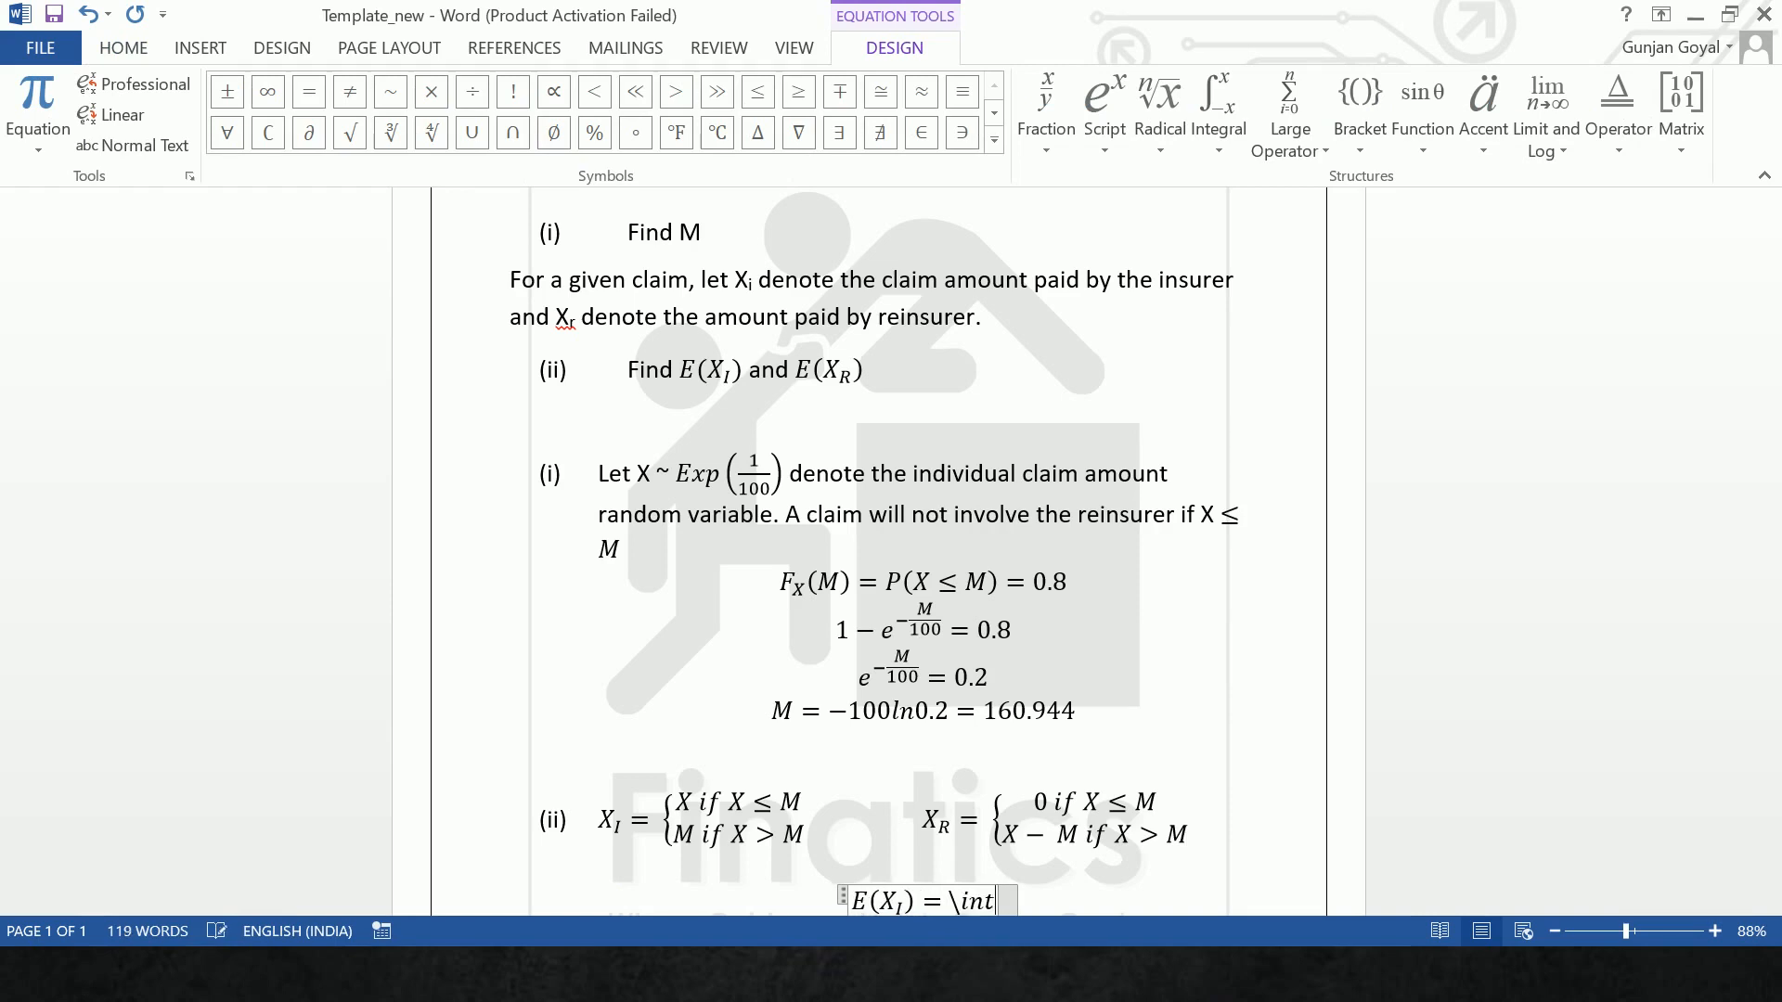
{"action": "type", "text": " _a"}
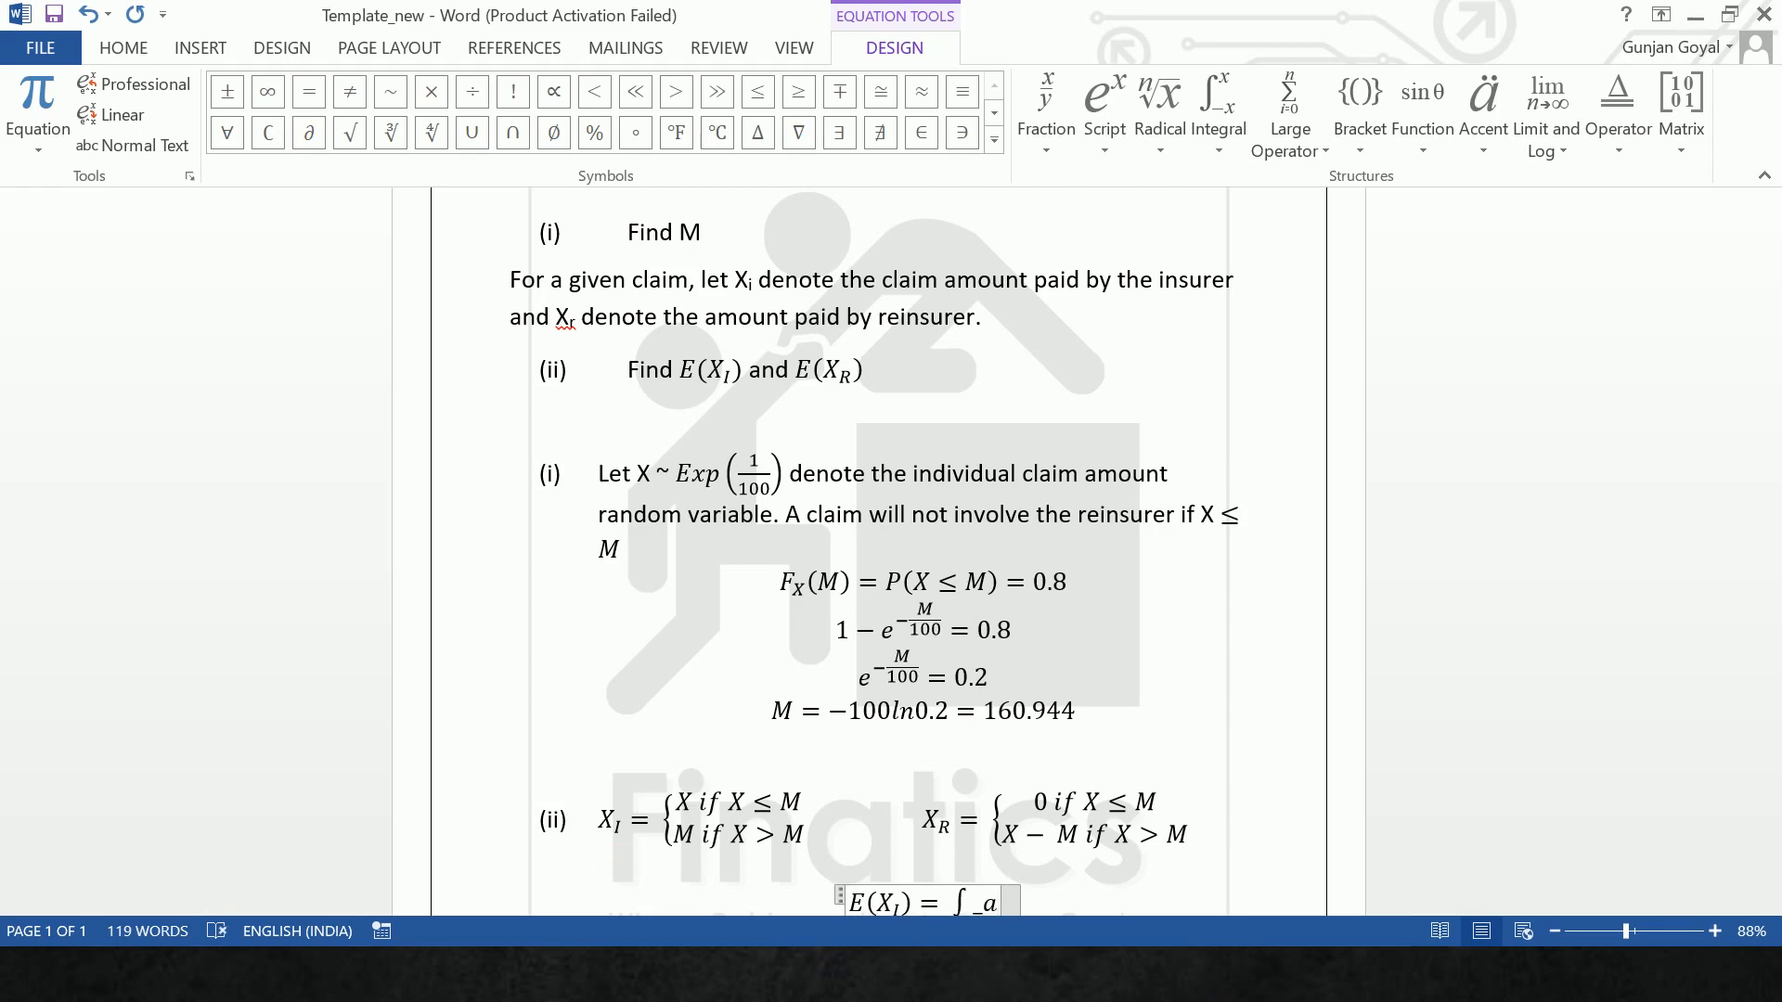
{"action": "key", "text": "BackSpace"}
{"action": "type", "text": "0^M"}
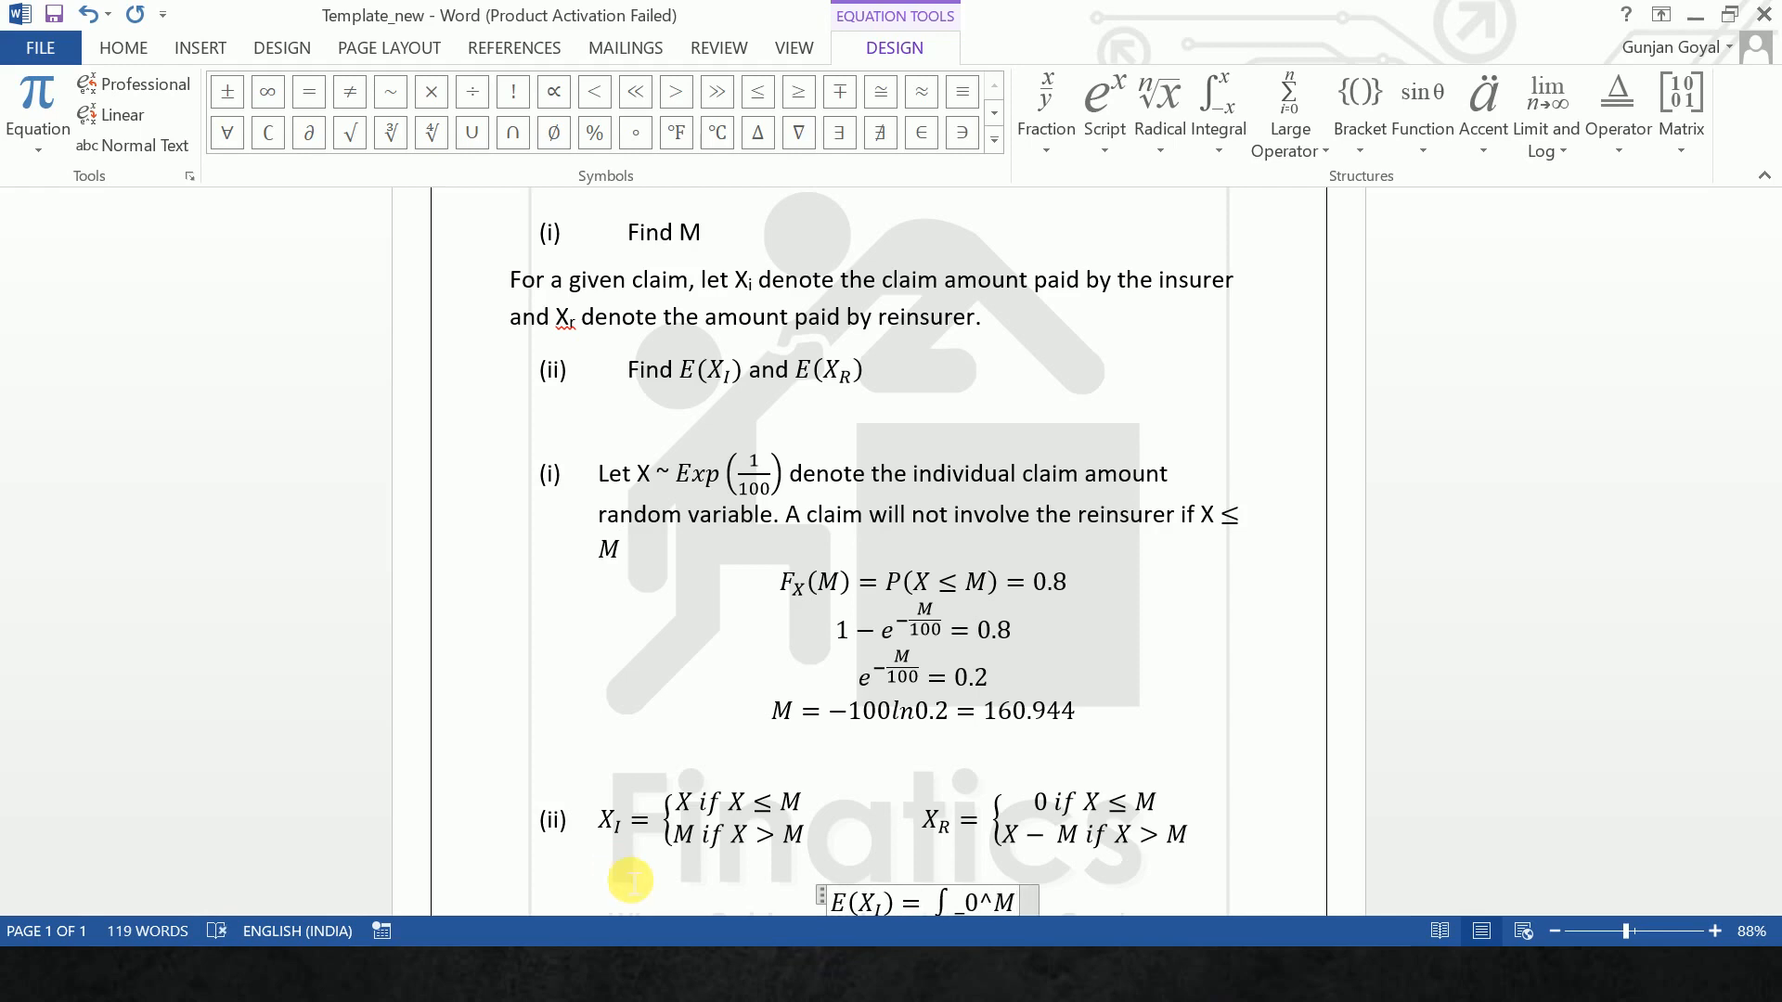
{"action": "key", "text": "space"}
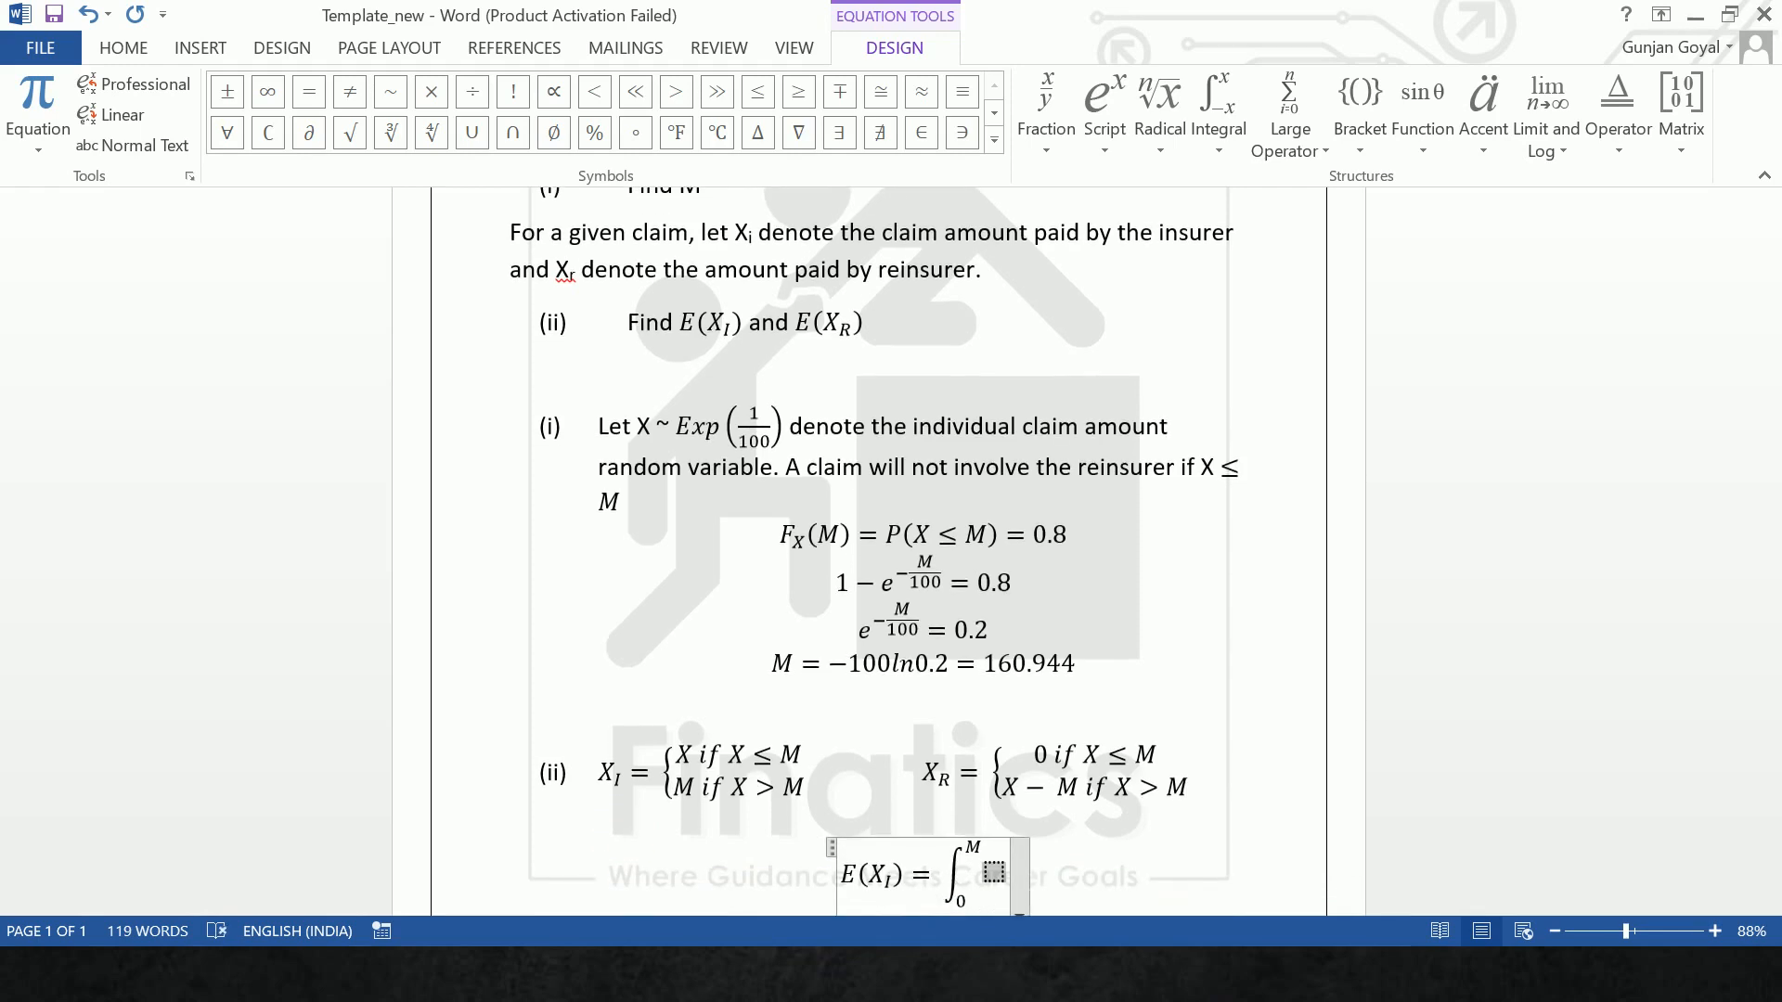
{"action": "type", "text": "x"}
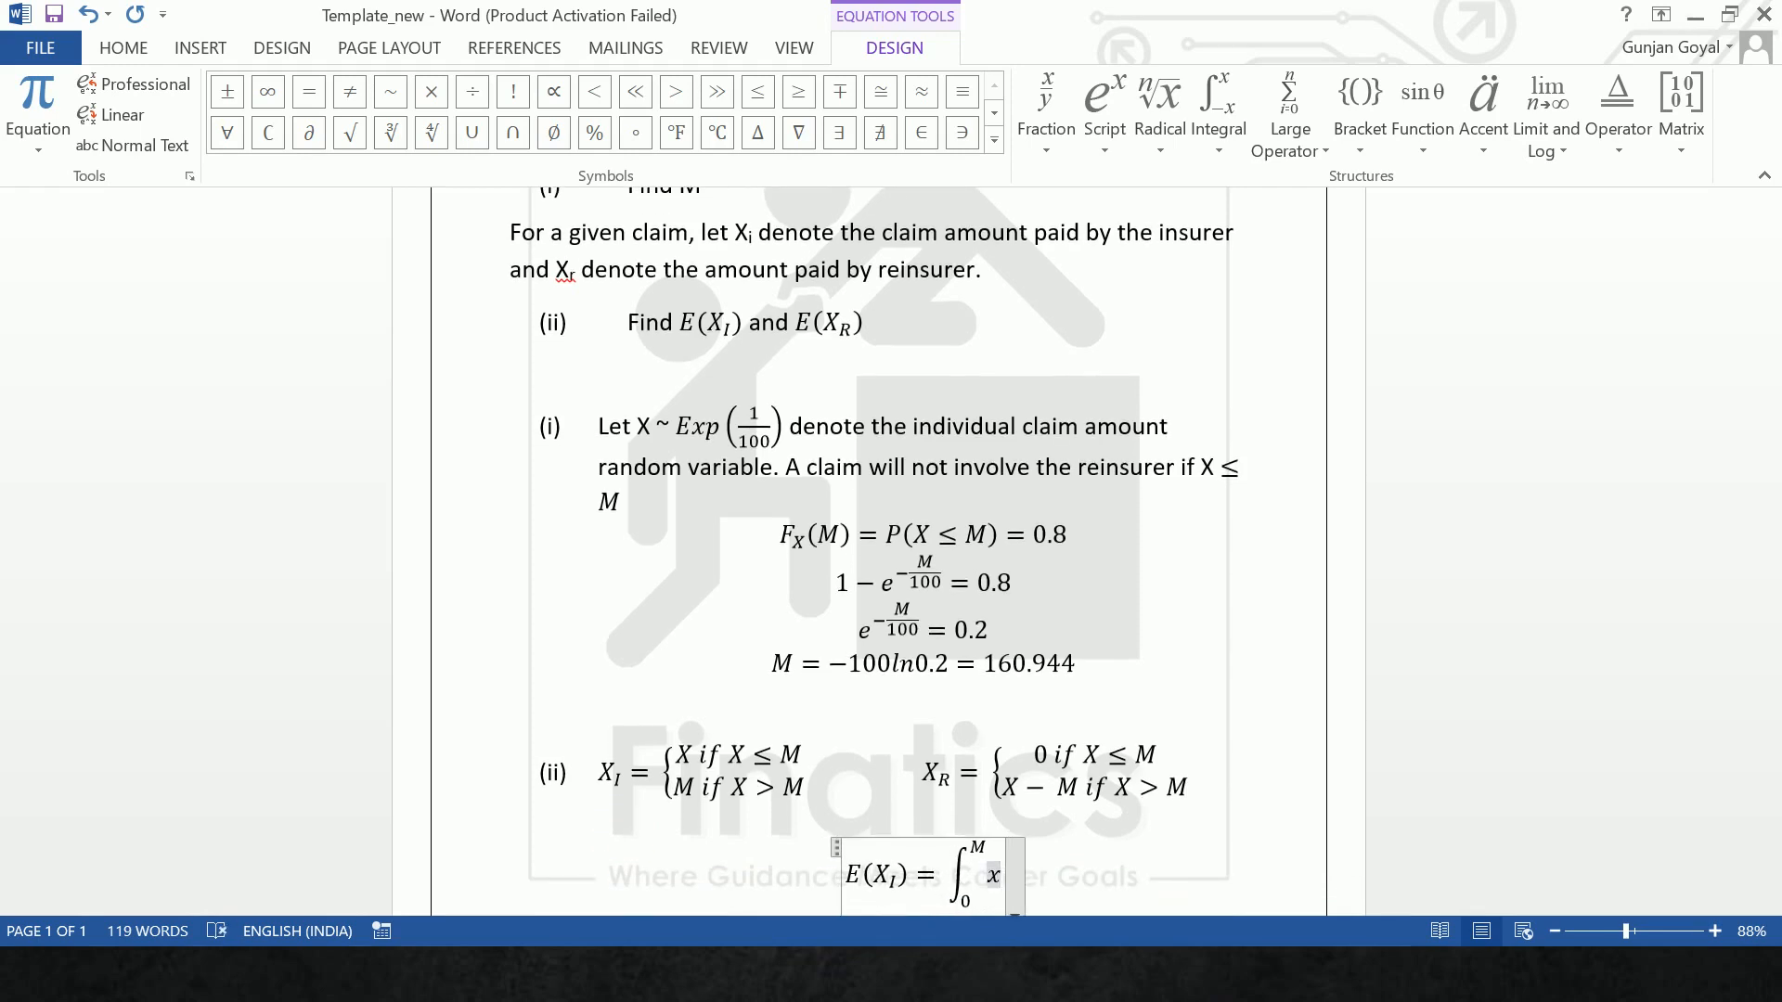
{"action": "type", "text": "f"}
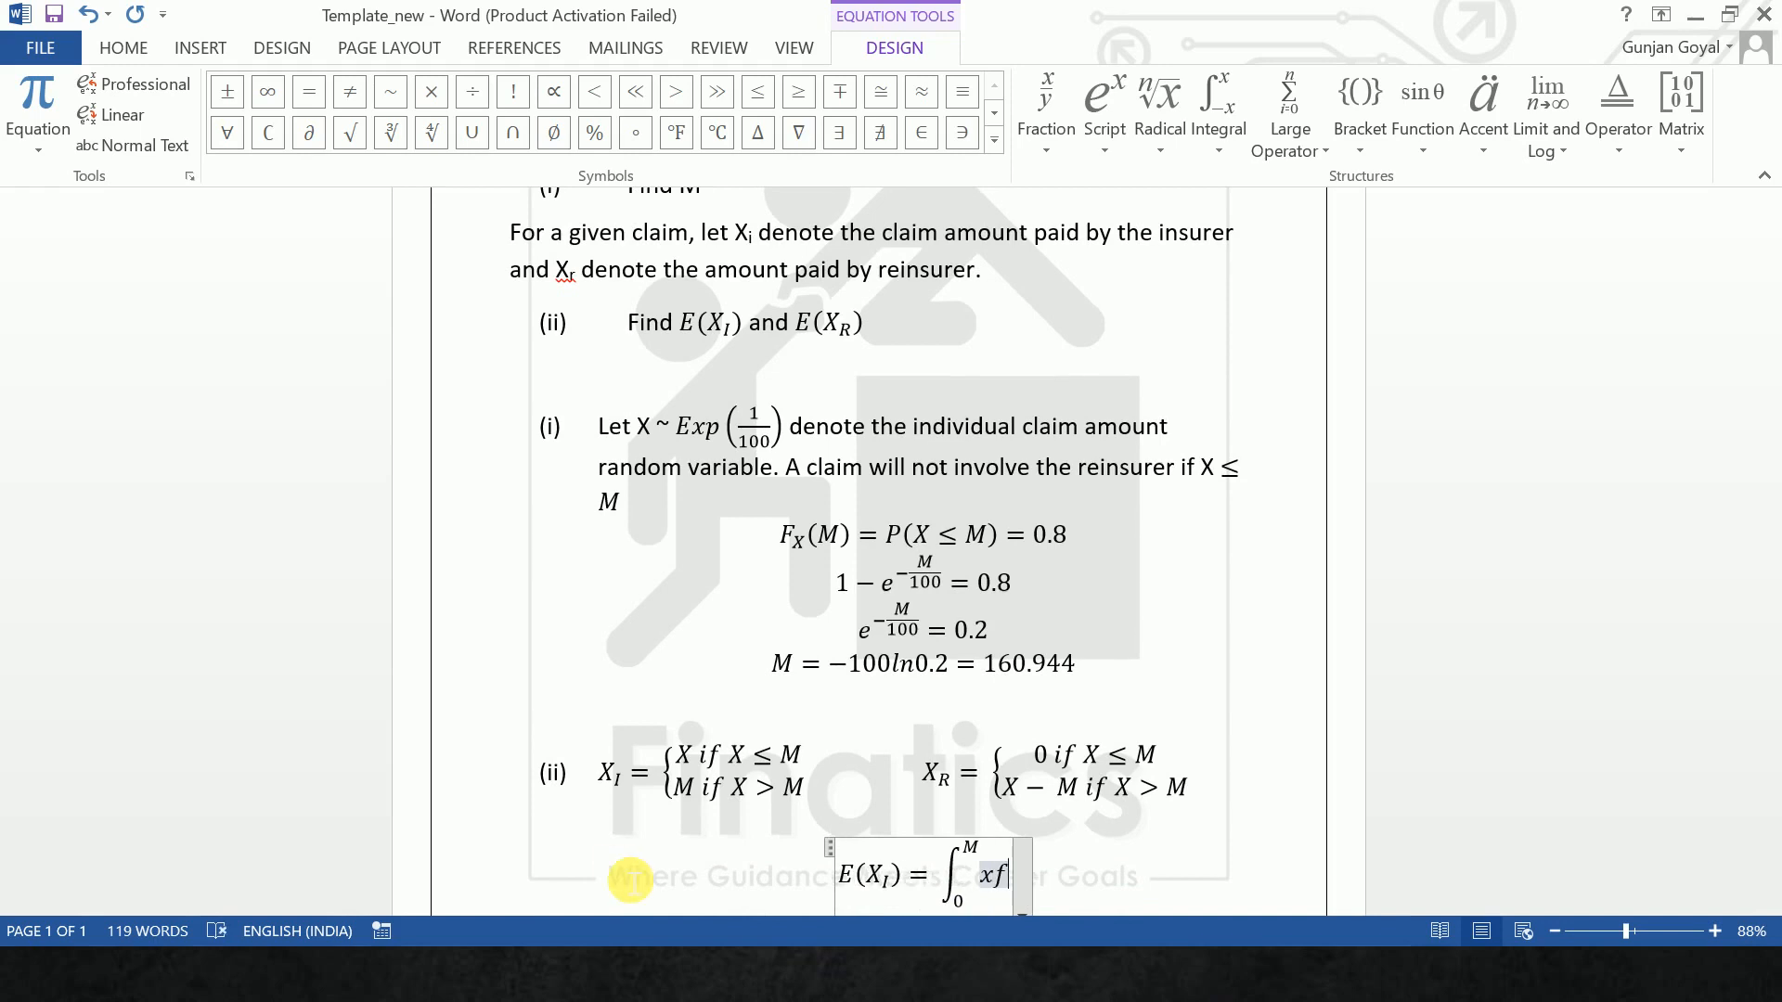
{"action": "type", "text": "_X"}
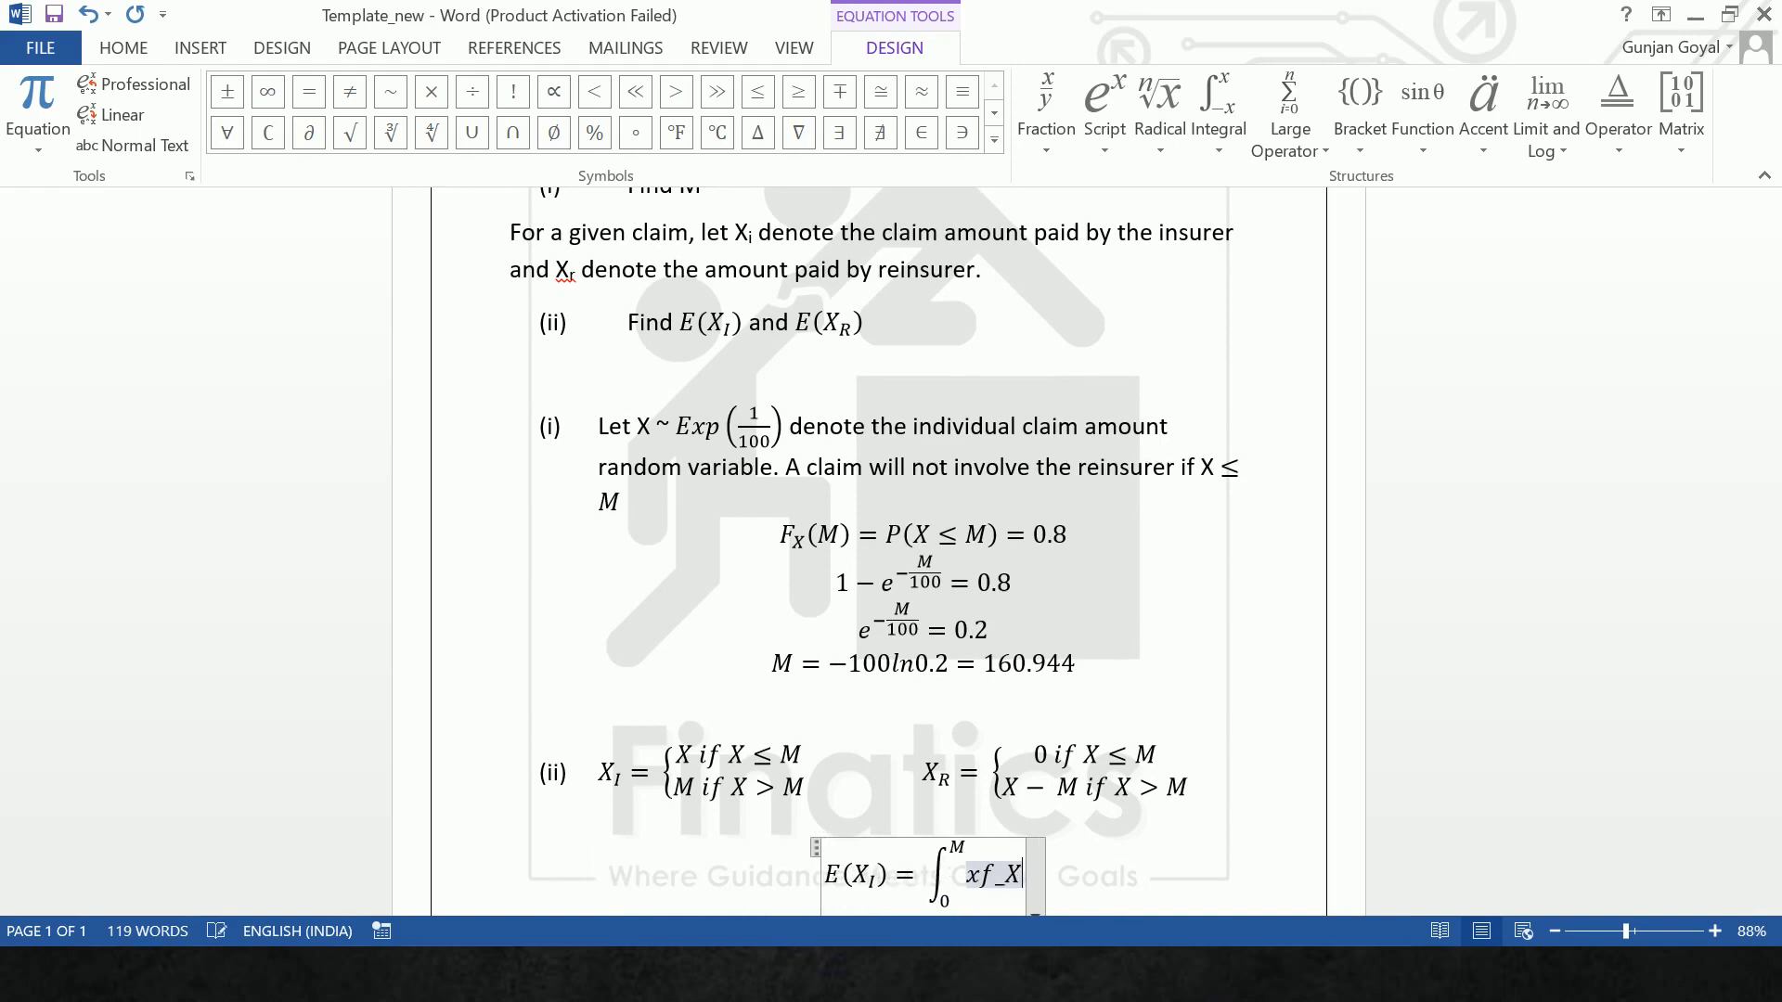
{"action": "type", "text": "("}
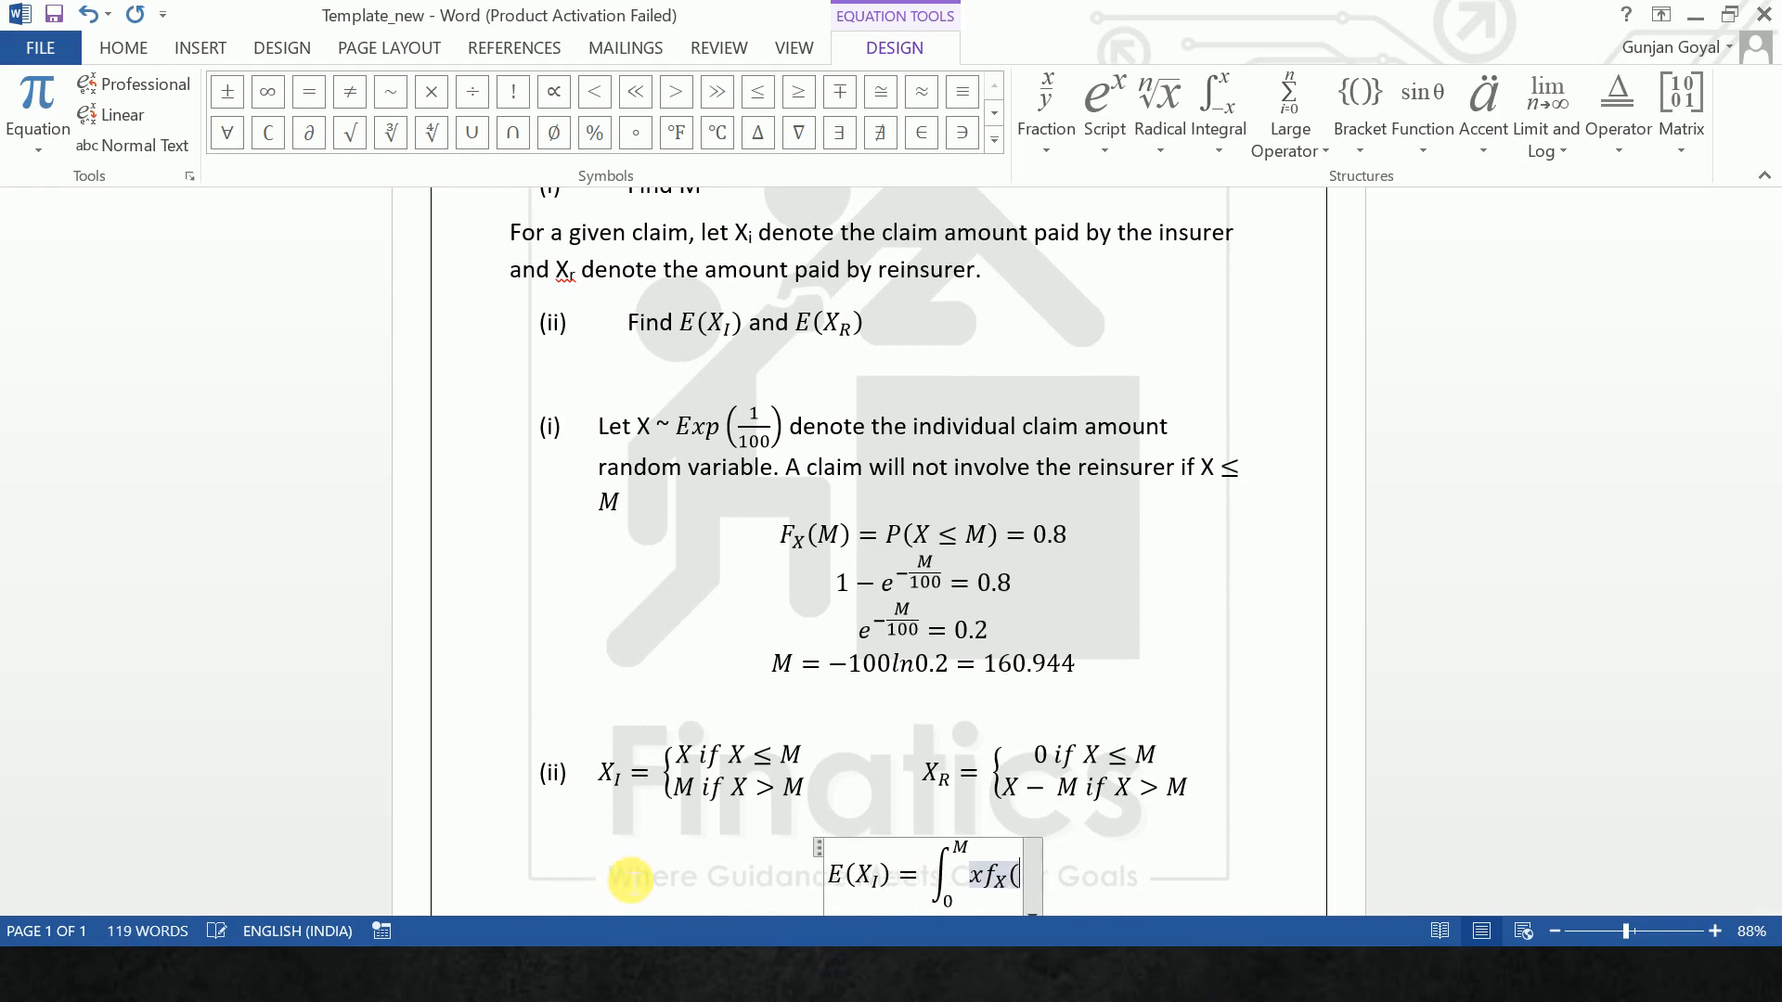
{"action": "type", "text": "x)dx "}
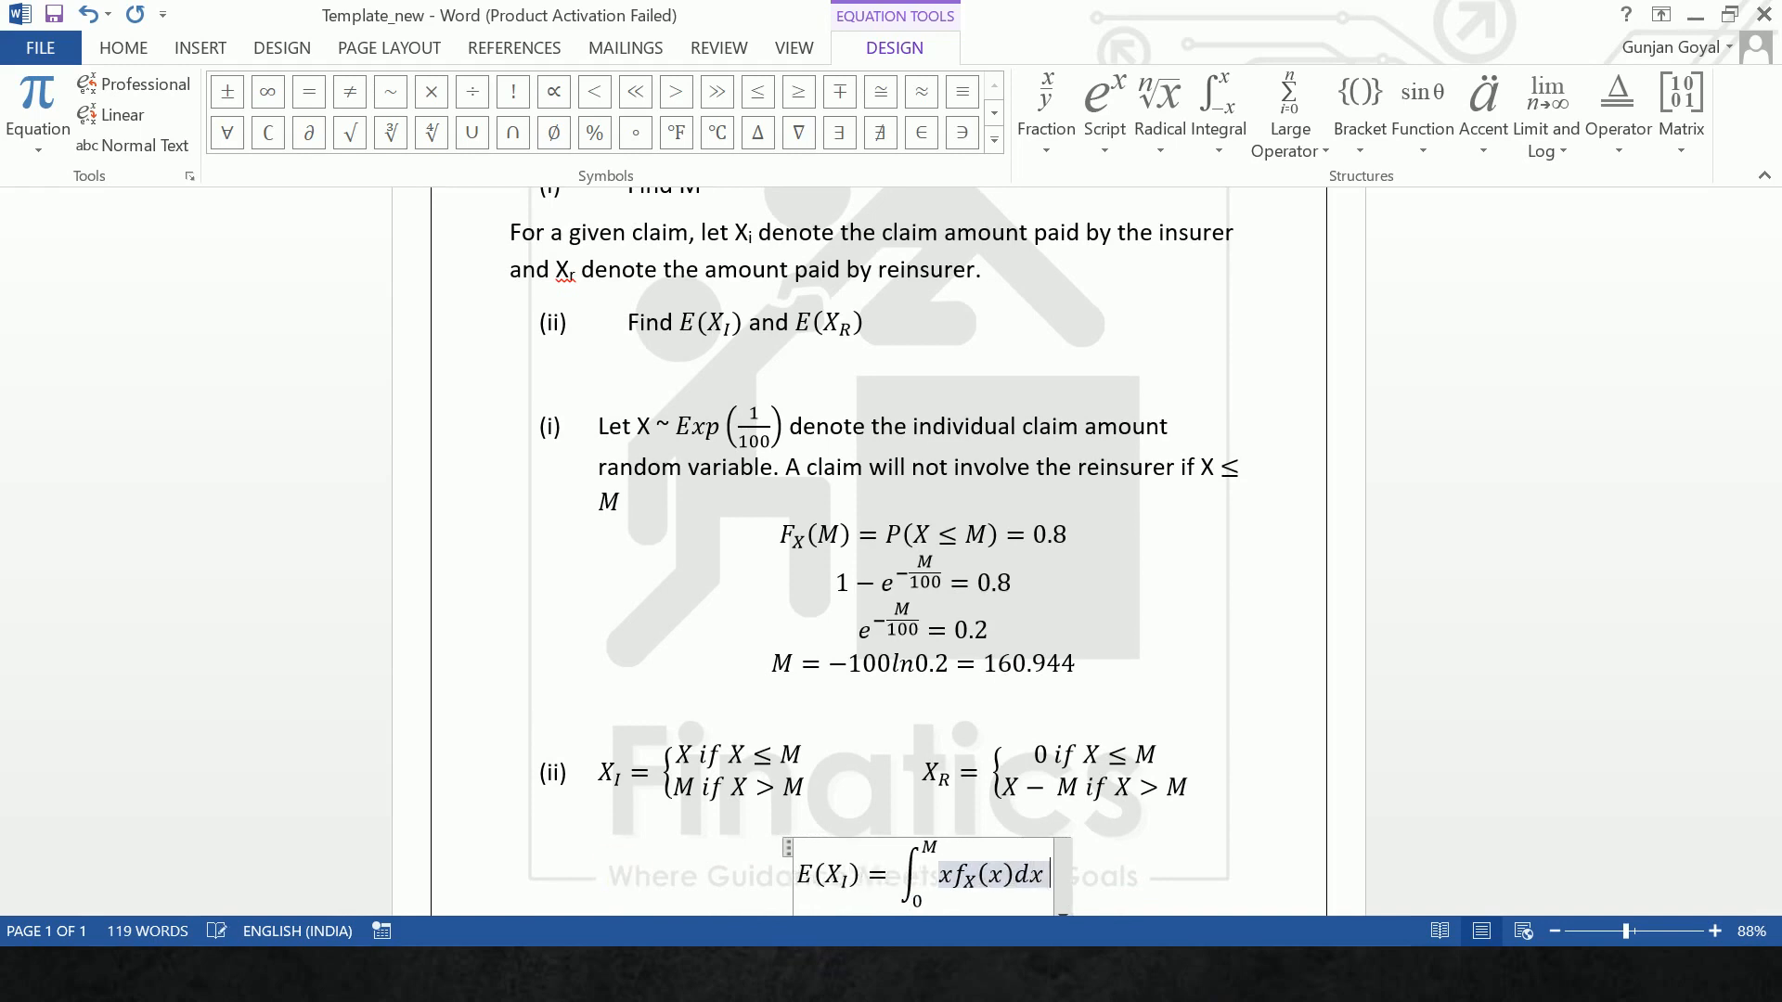
Append a plus sign and a second integral with lower limit M and upper limit \inf to the E(X_I) equation.
{"action": "type", "text": "+ \\int"}
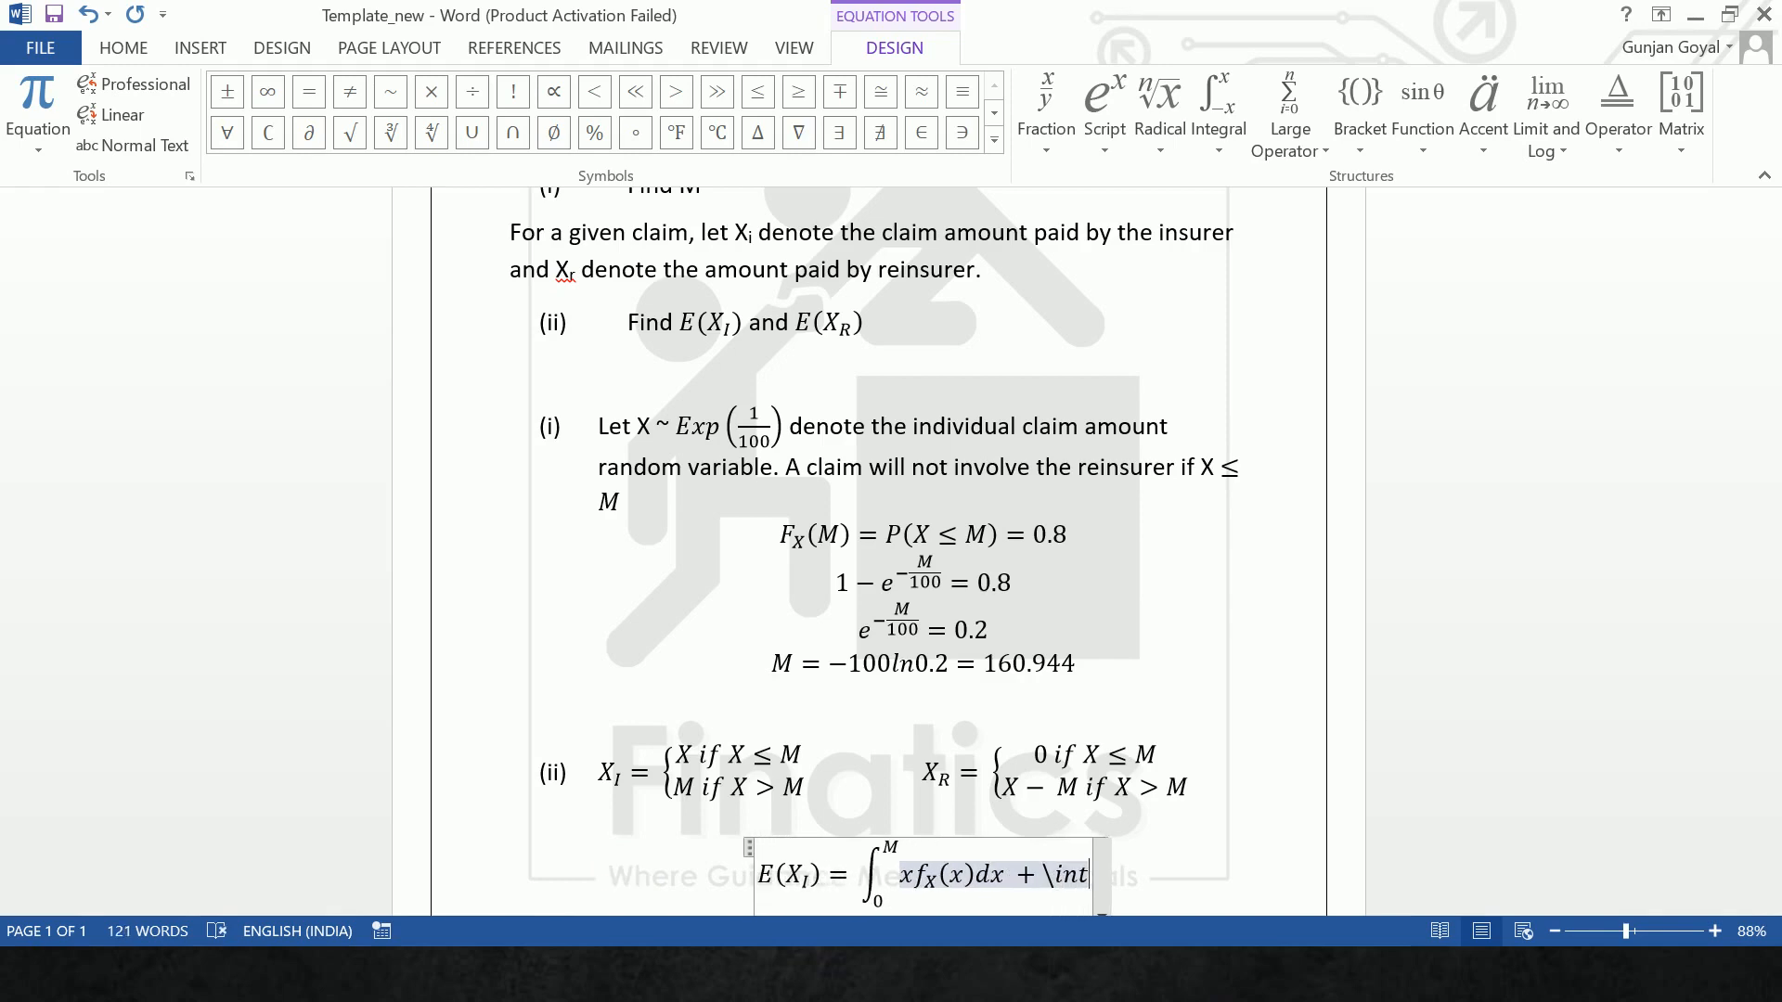
{"action": "left_click", "coordinate": [617, 883]}
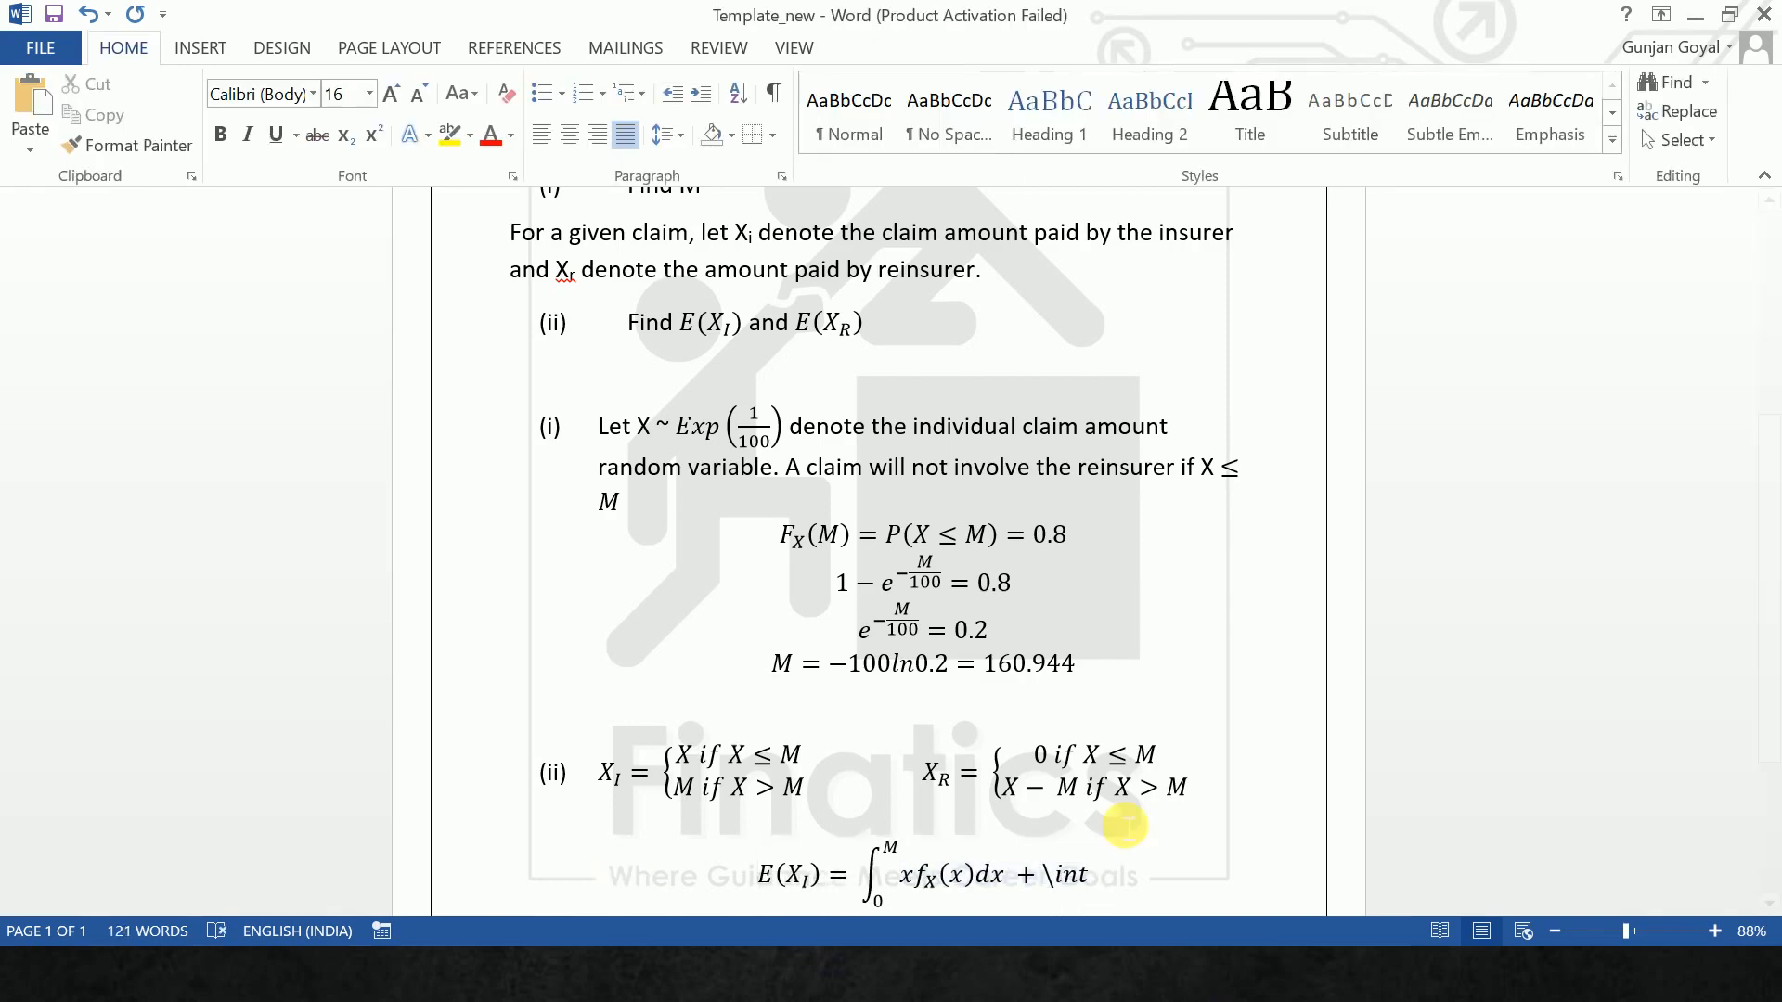
{"action": "left_click", "coordinate": [1091, 889]}
{"action": "key", "text": "space"}
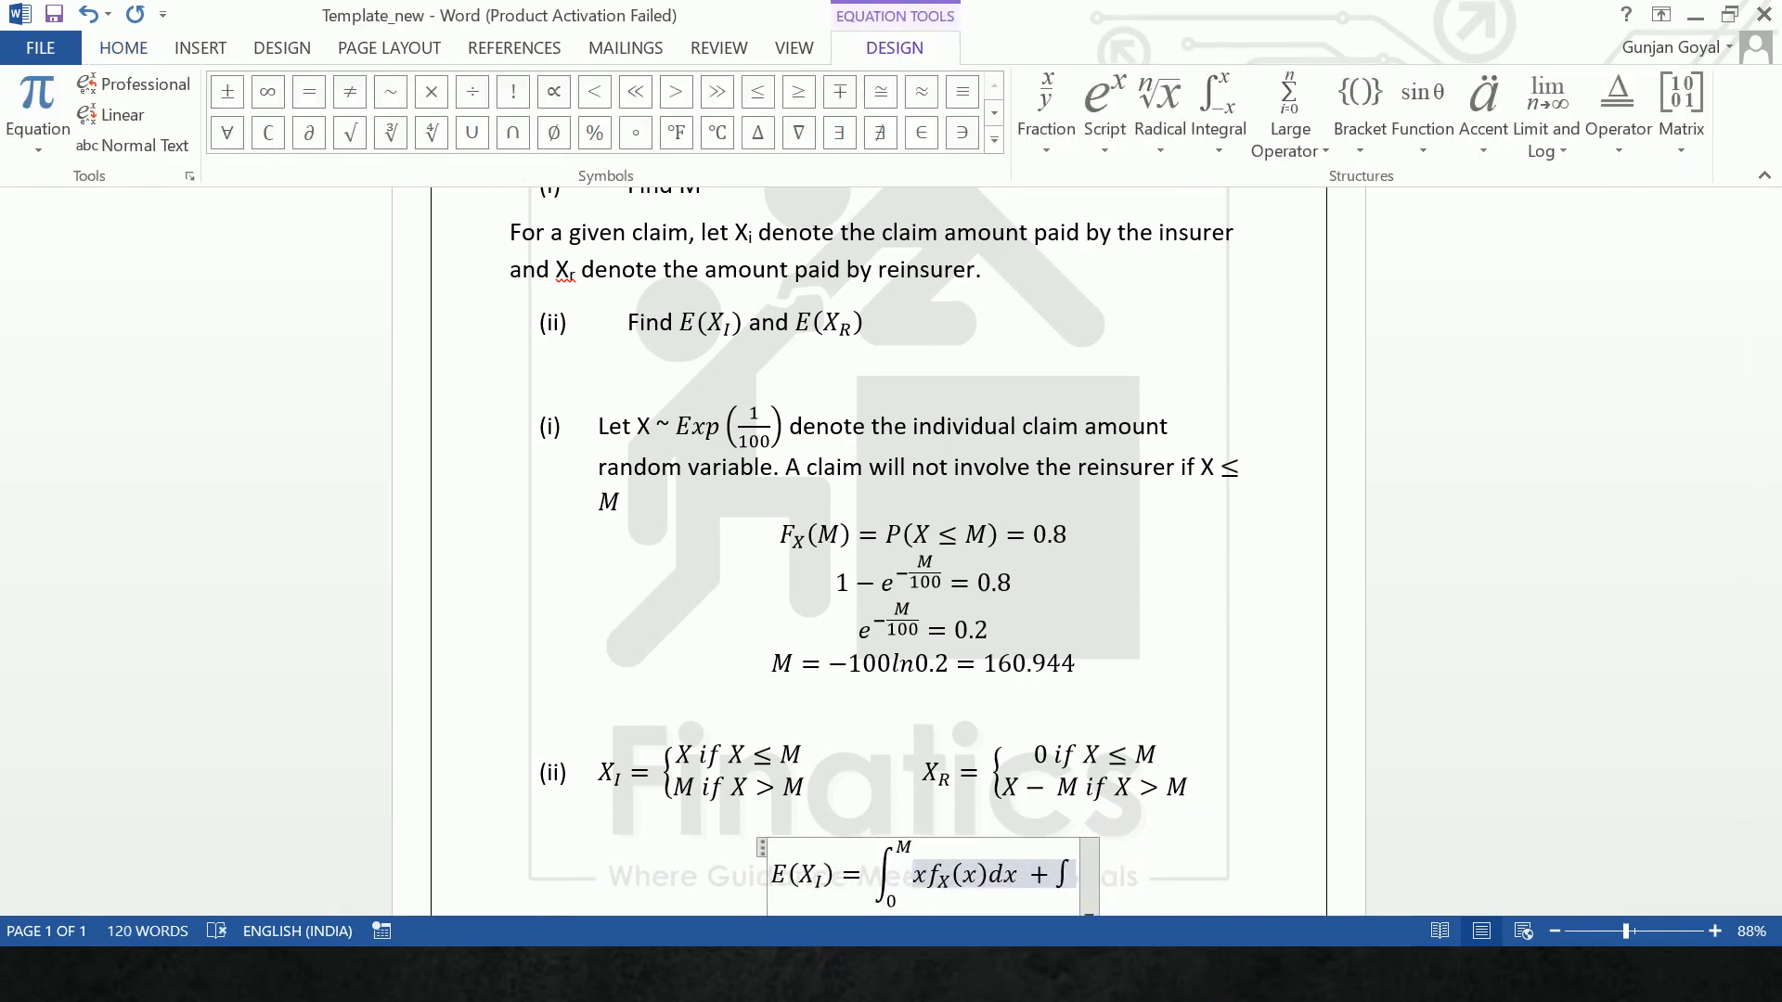
{"action": "type", "text": "M"}
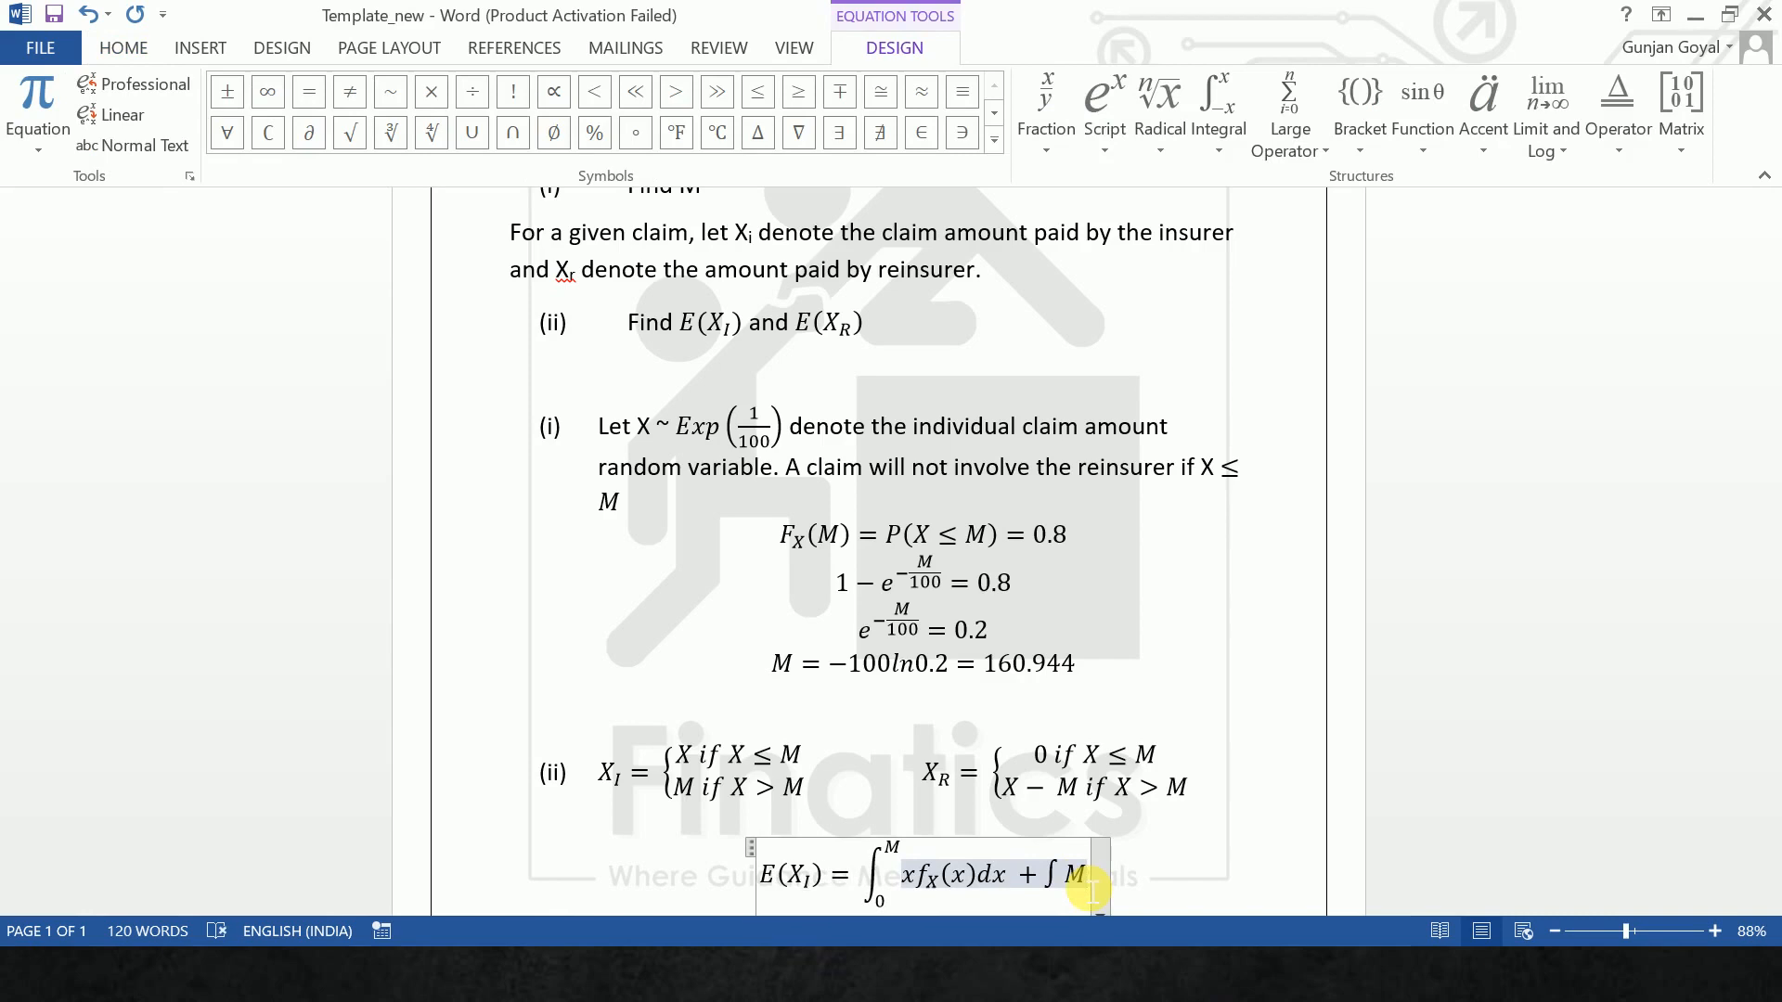
{"action": "key", "text": "BackSpace"}
{"action": "type", "text": "_M"}
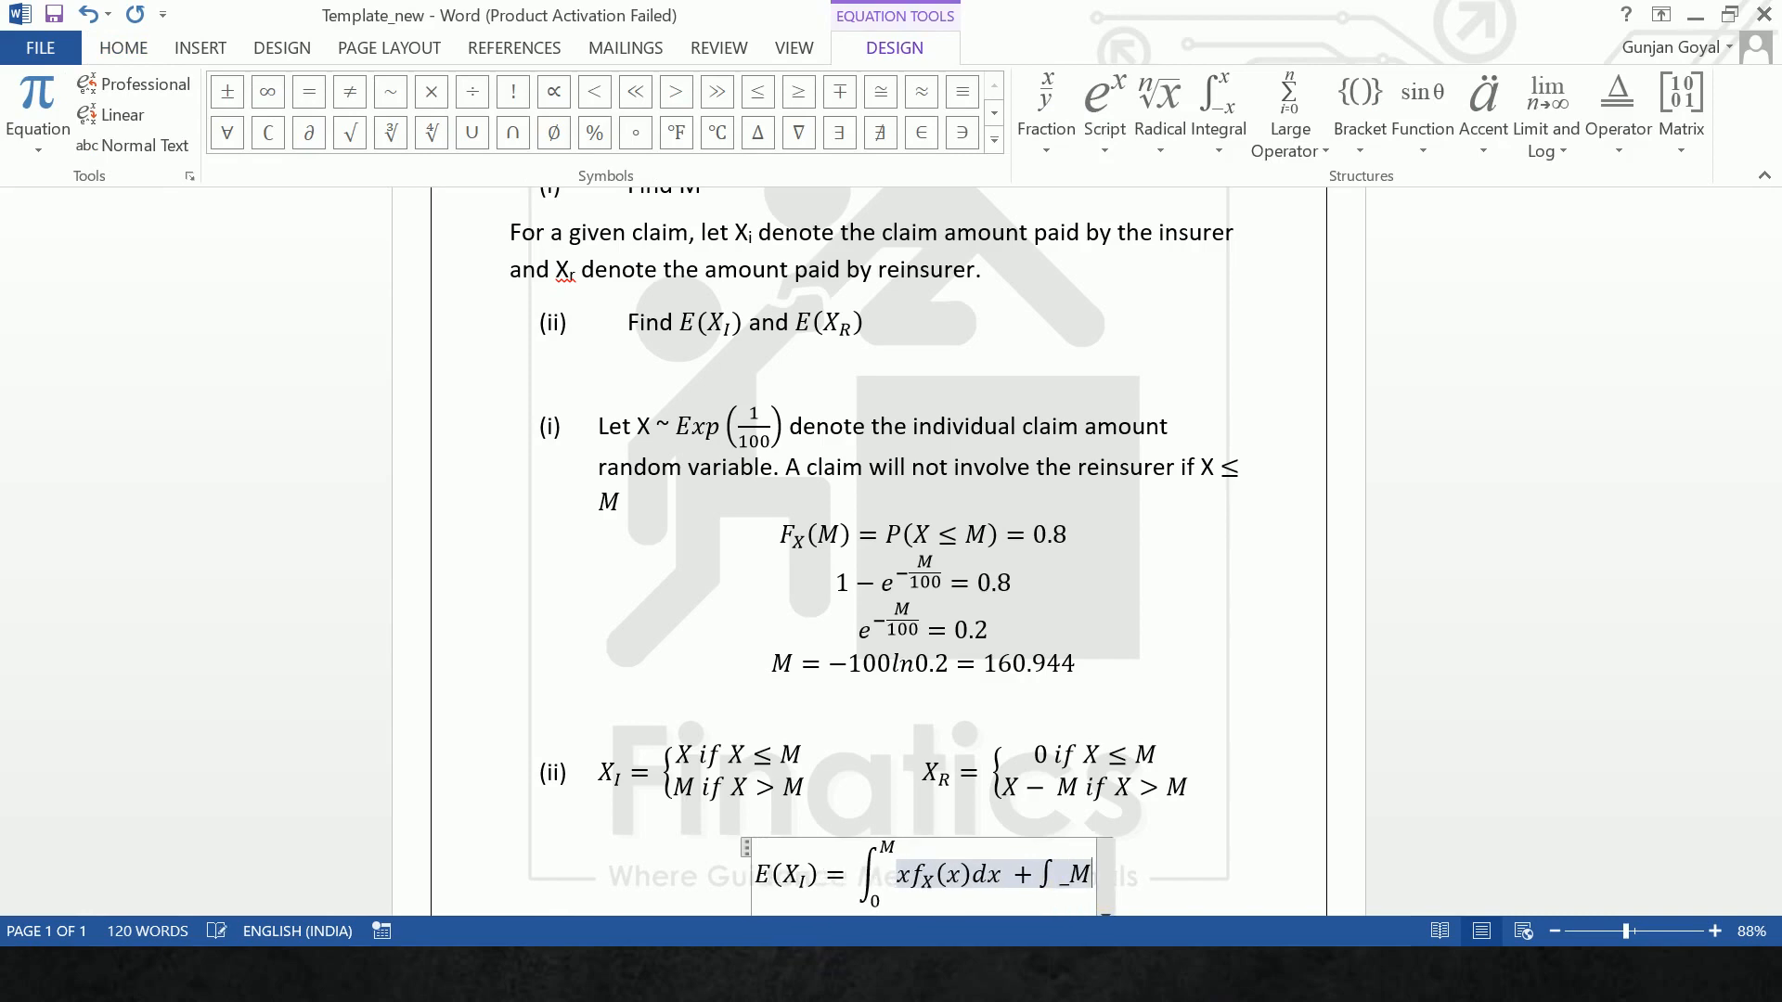
{"action": "type", "text": "^"}
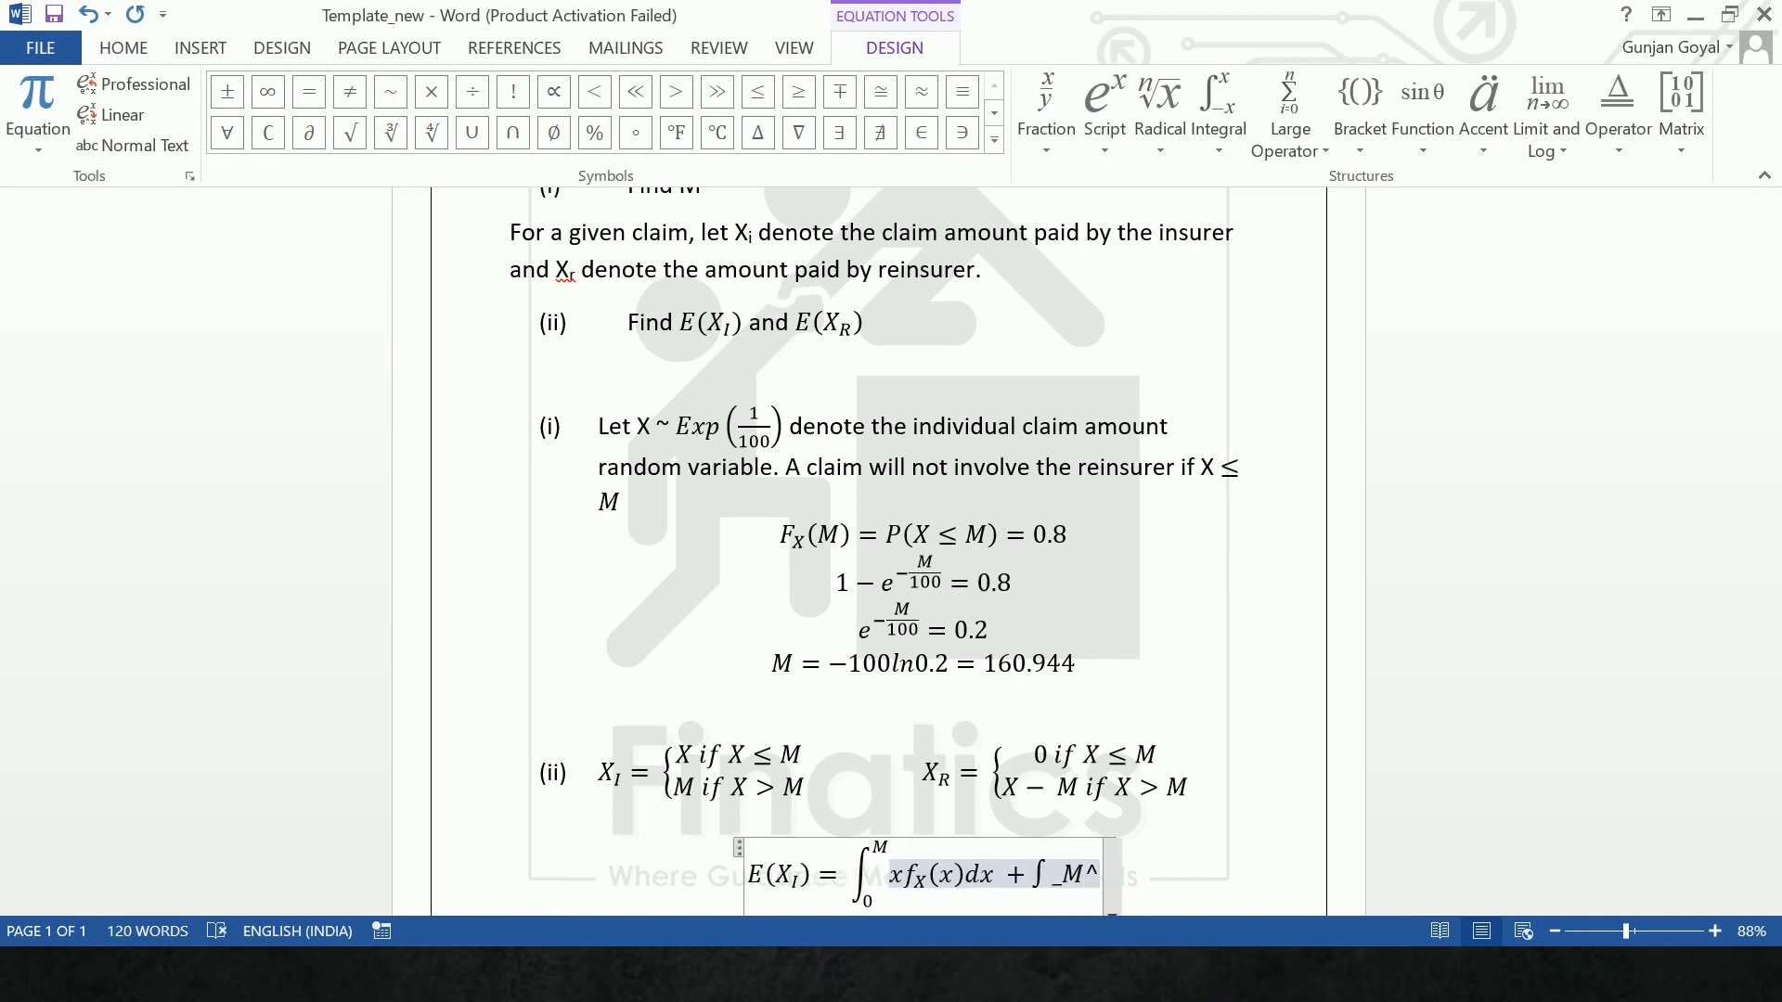
{"action": "type", "text": "(i"}
{"action": "key", "text": "BackSpace"}
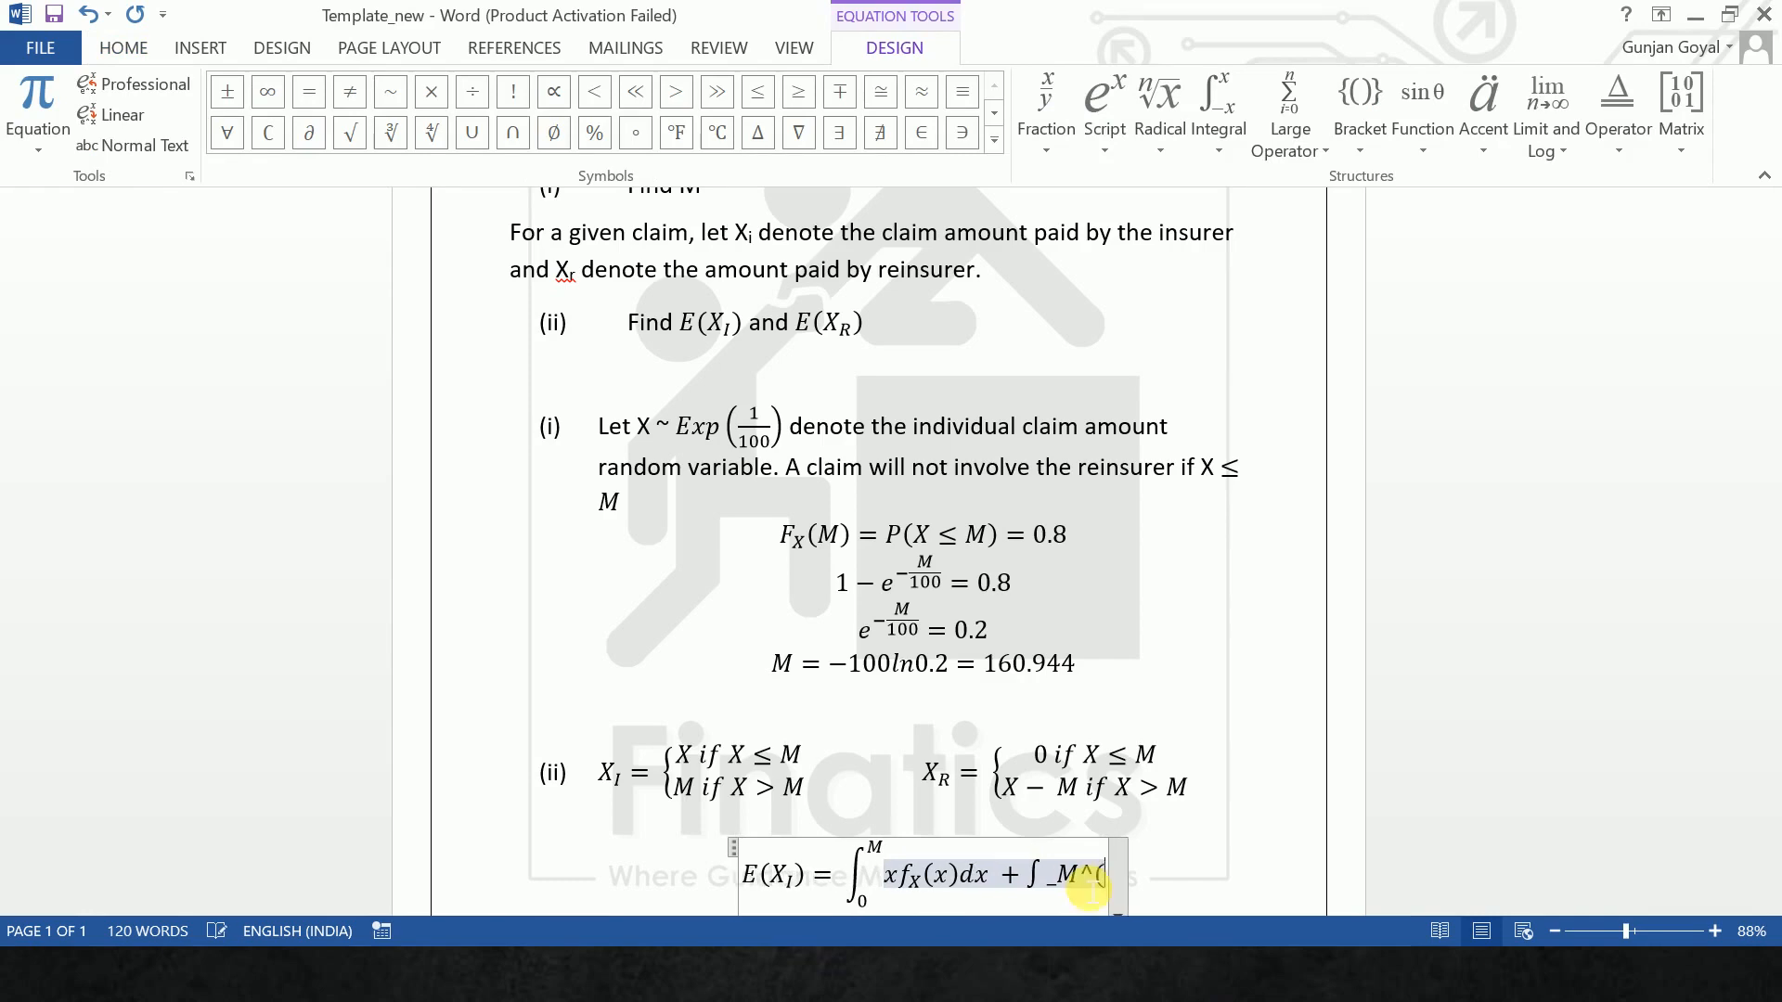
{"action": "type", "text": "\\inf"}
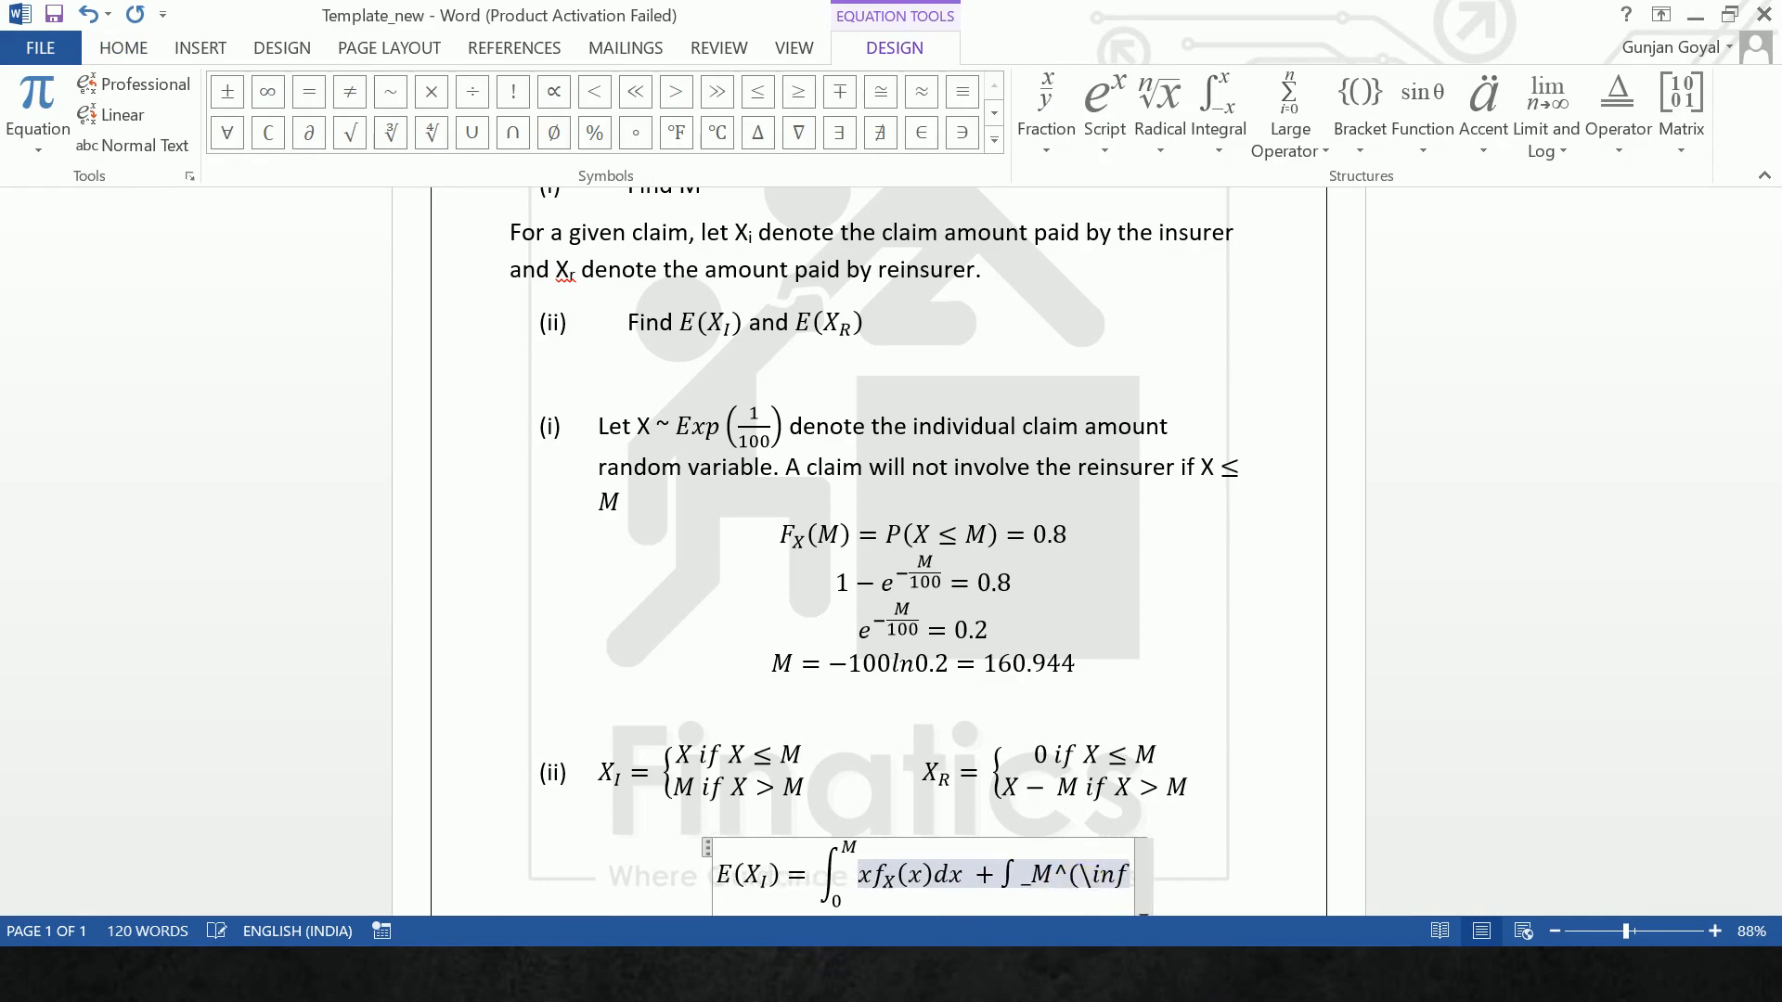
{"action": "type", "text": ")"}
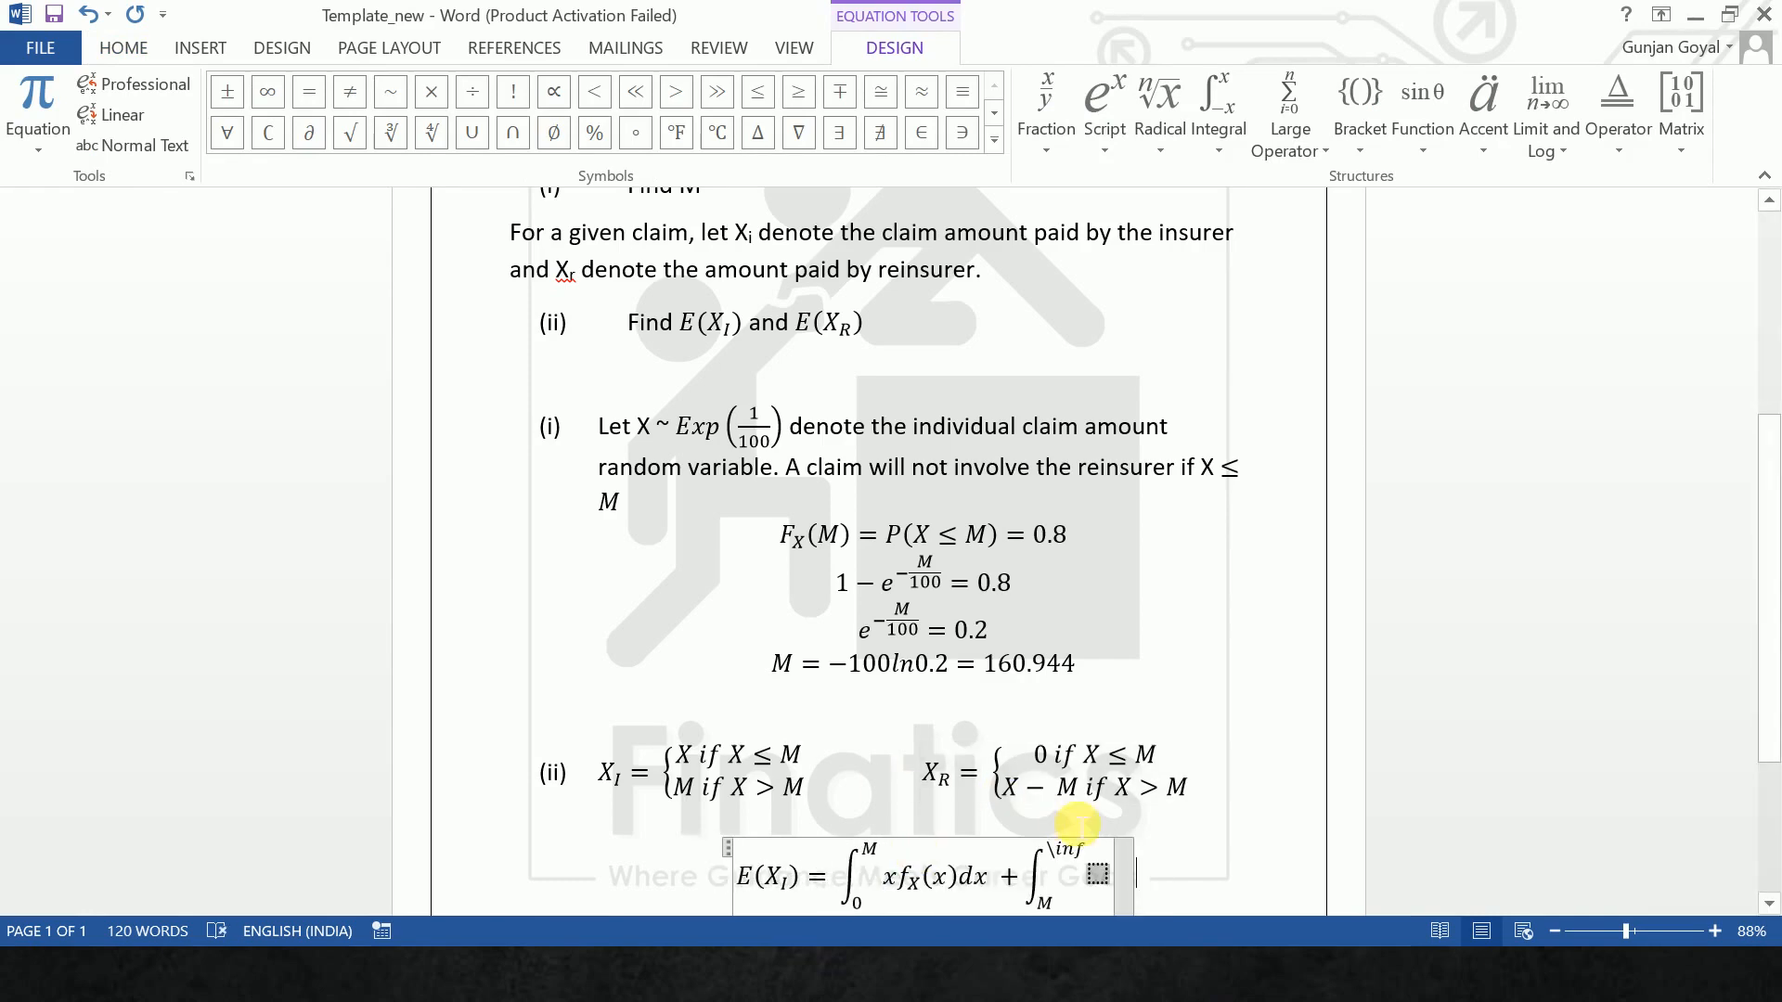
Replace the upper limit of the second integral with the ∞ symbol.
{"action": "left_click", "coordinate": [1088, 857]}
{"action": "key", "text": "BackSpace"}
{"action": "key", "text": "BackSpace"}
{"action": "key", "text": "BackSpace"}
{"action": "key", "text": "BackSpace"}
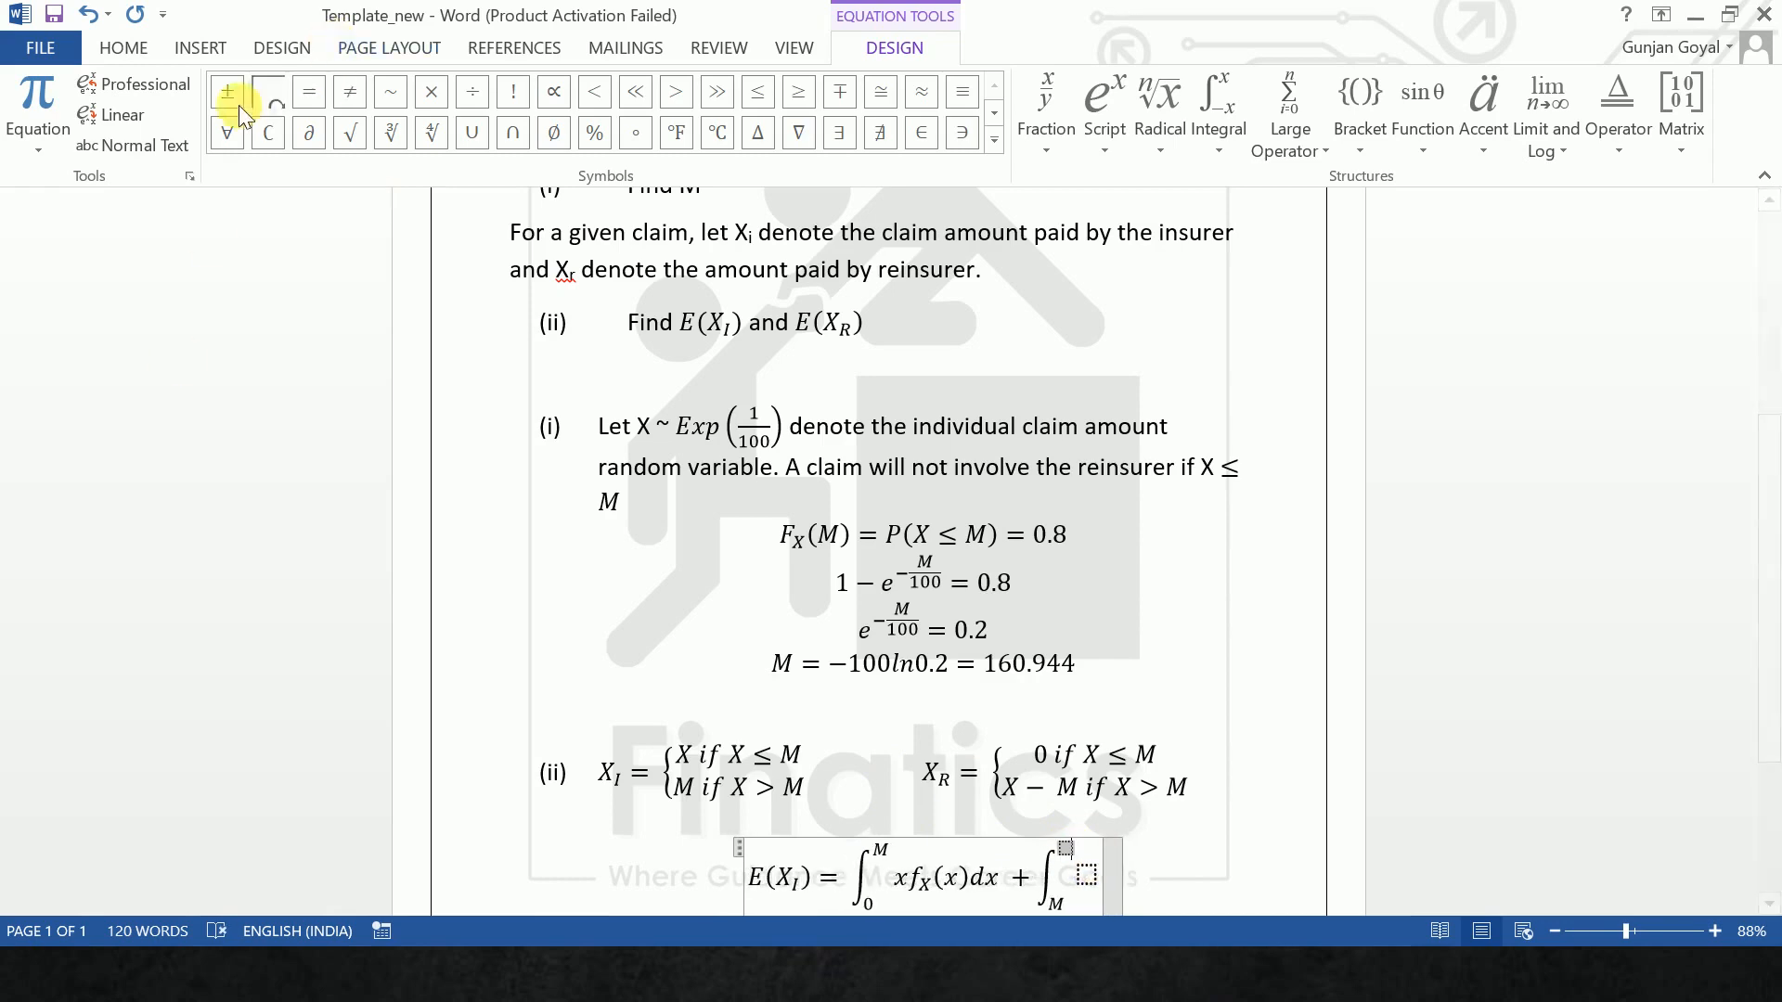
{"action": "left_click", "coordinate": [265, 100]}
Fill the second integral of the E(X_I) equation with M f_X(x) dx.
{"action": "left_click", "coordinate": [1086, 877]}
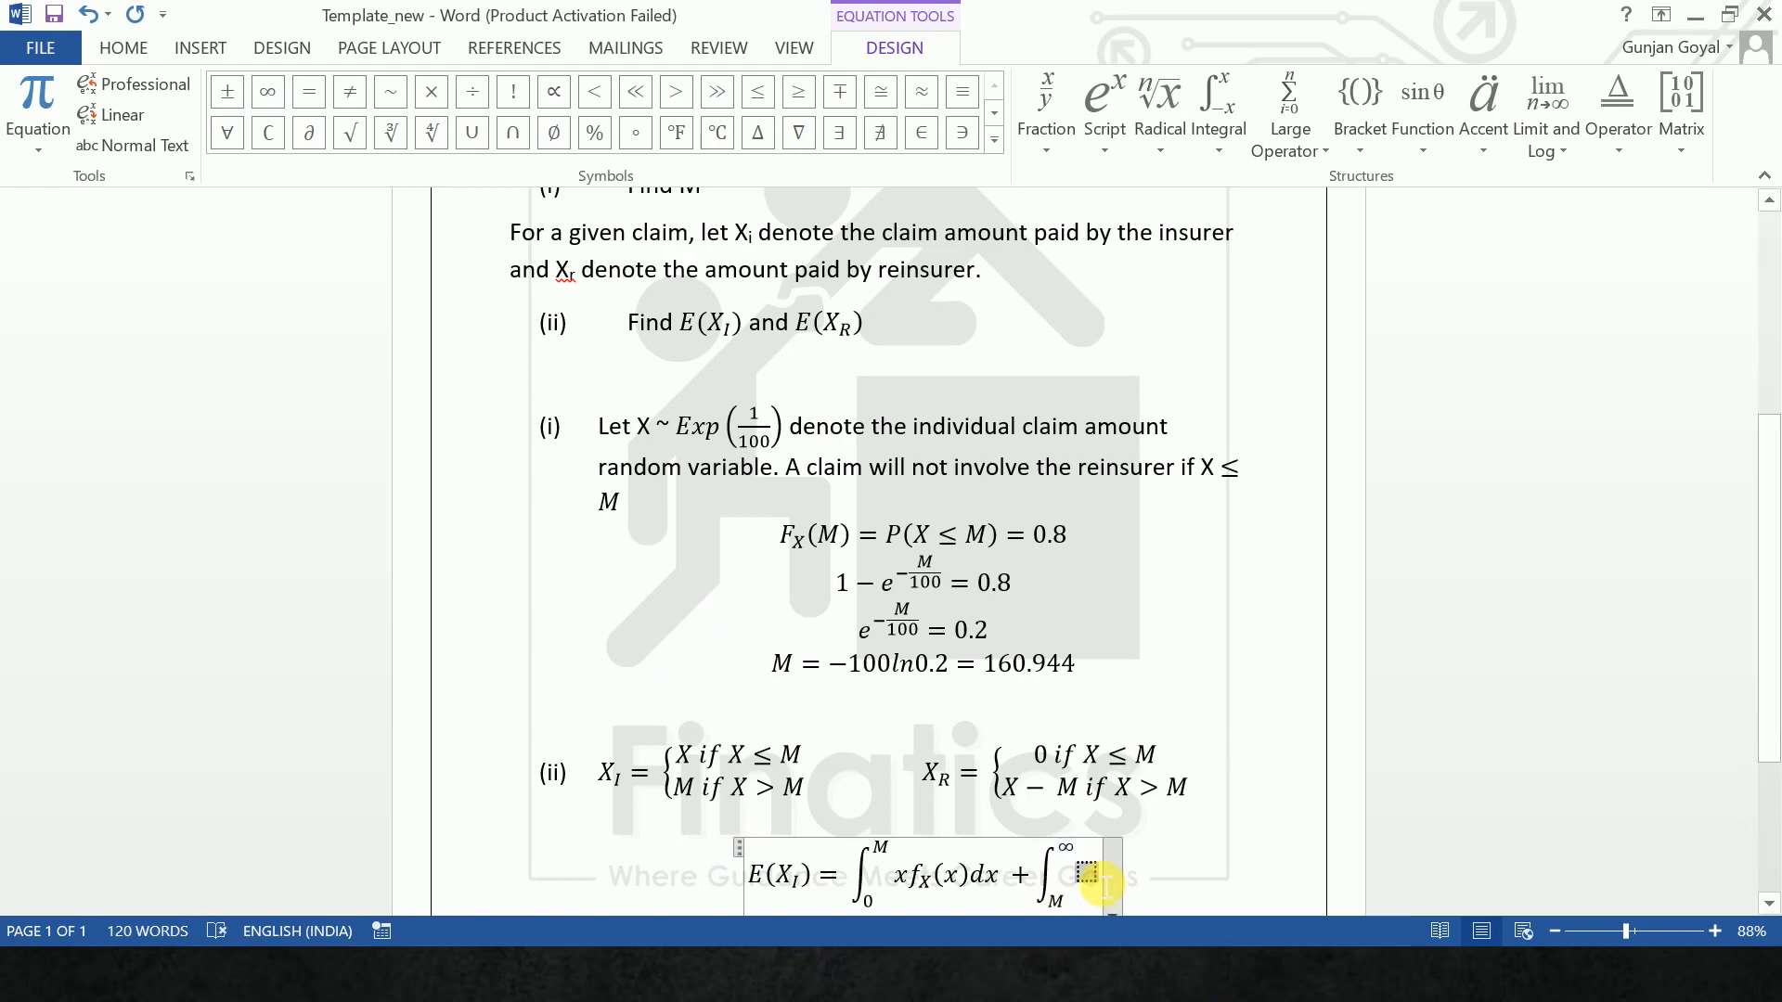
{"action": "type", "text": "Mf_"}
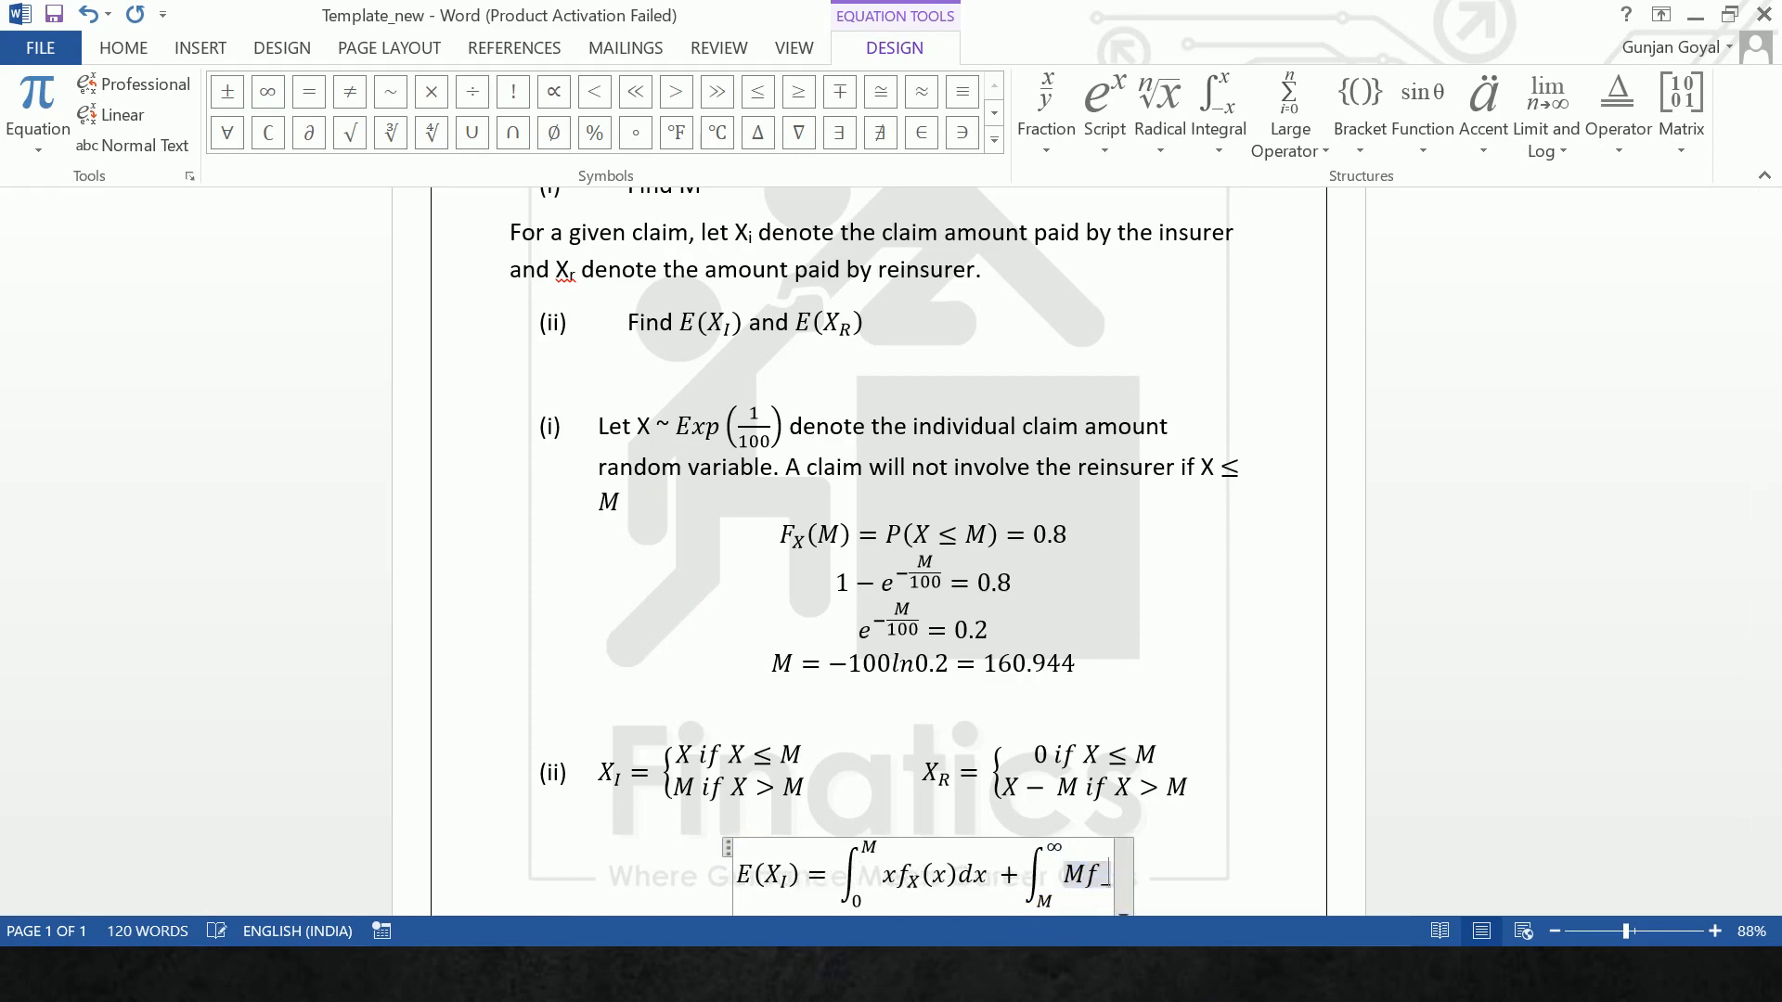
{"action": "type", "text": "x(x)"}
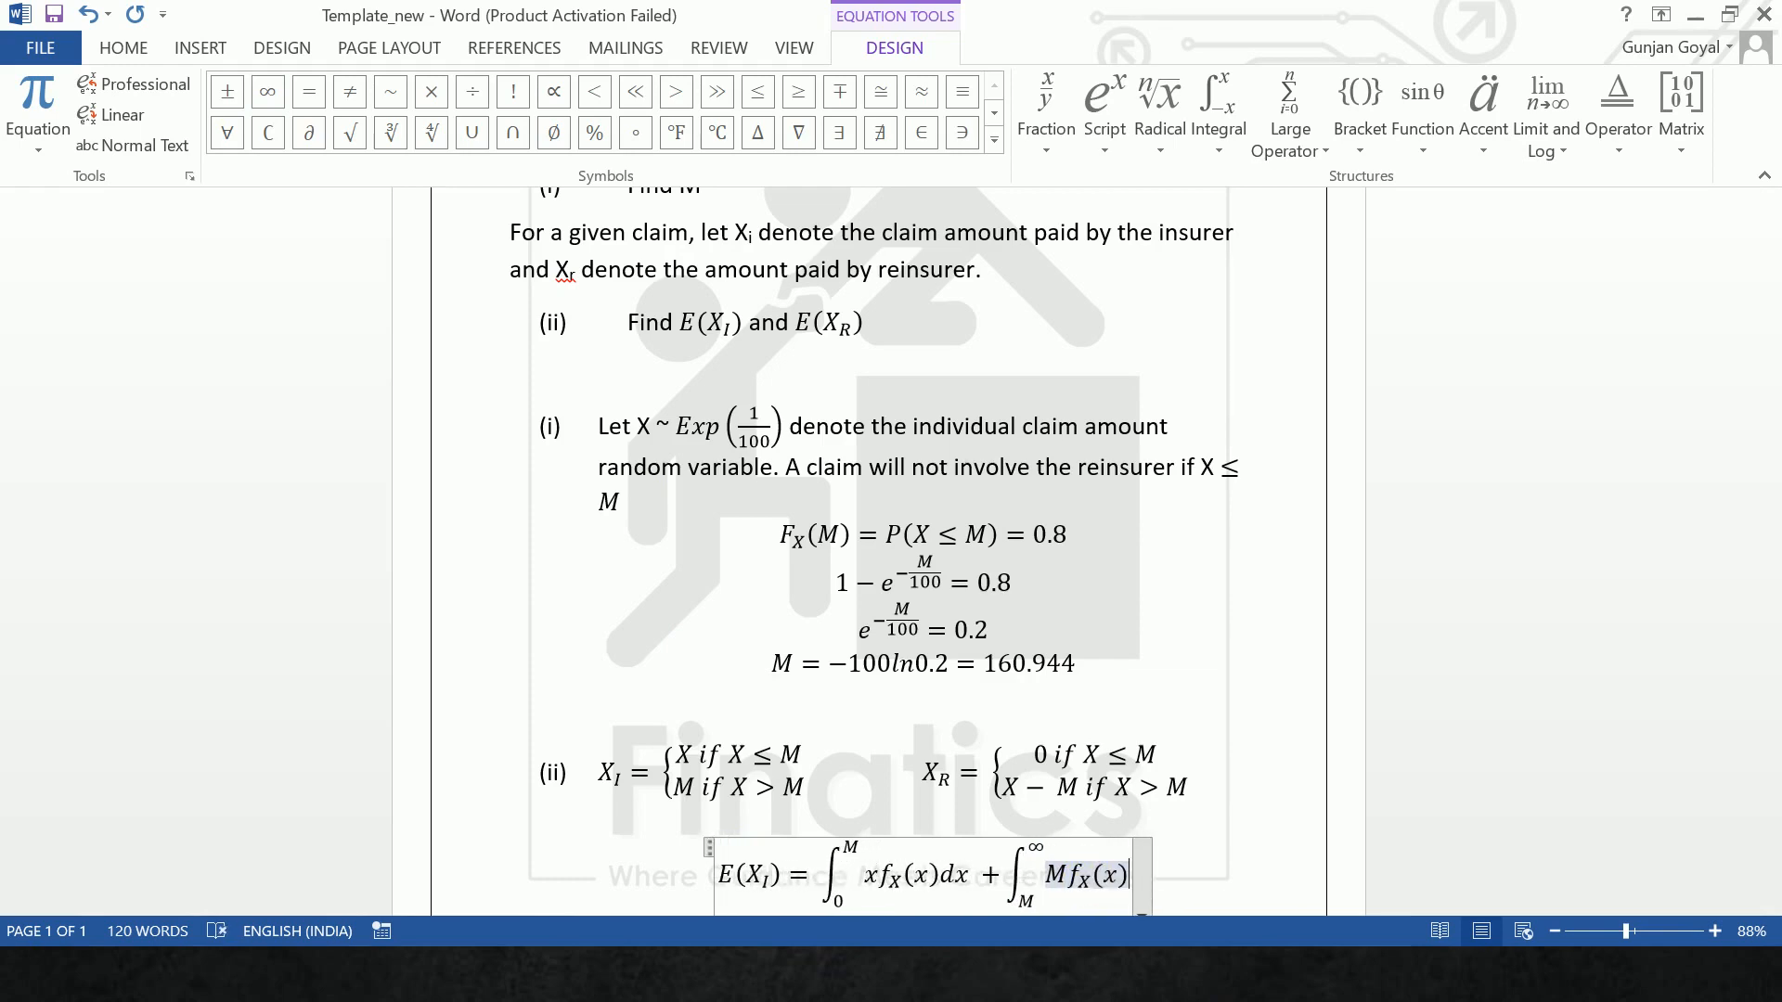
{"action": "type", "text": "dx"}
Start a line below the E(X_I) equation, indented two tabs, with an equals sign followed by an empty inline equation.
{"action": "left_click", "coordinate": [1304, 863]}
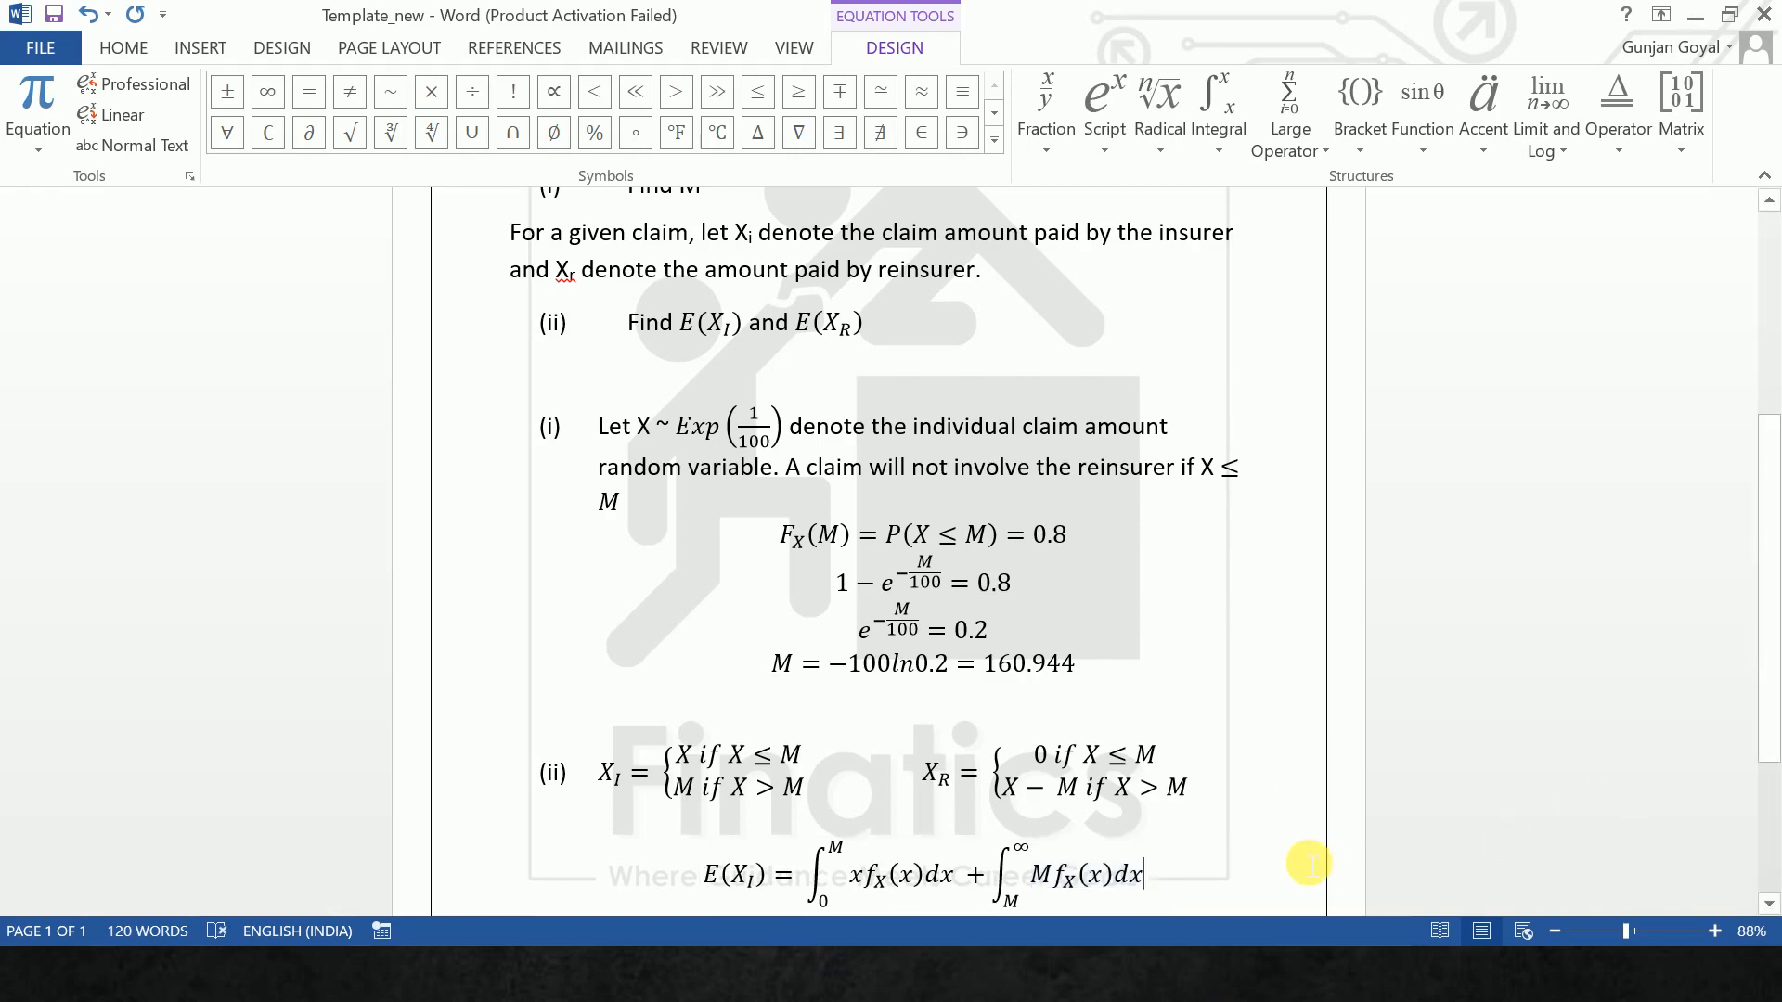
{"action": "key", "text": "Left"}
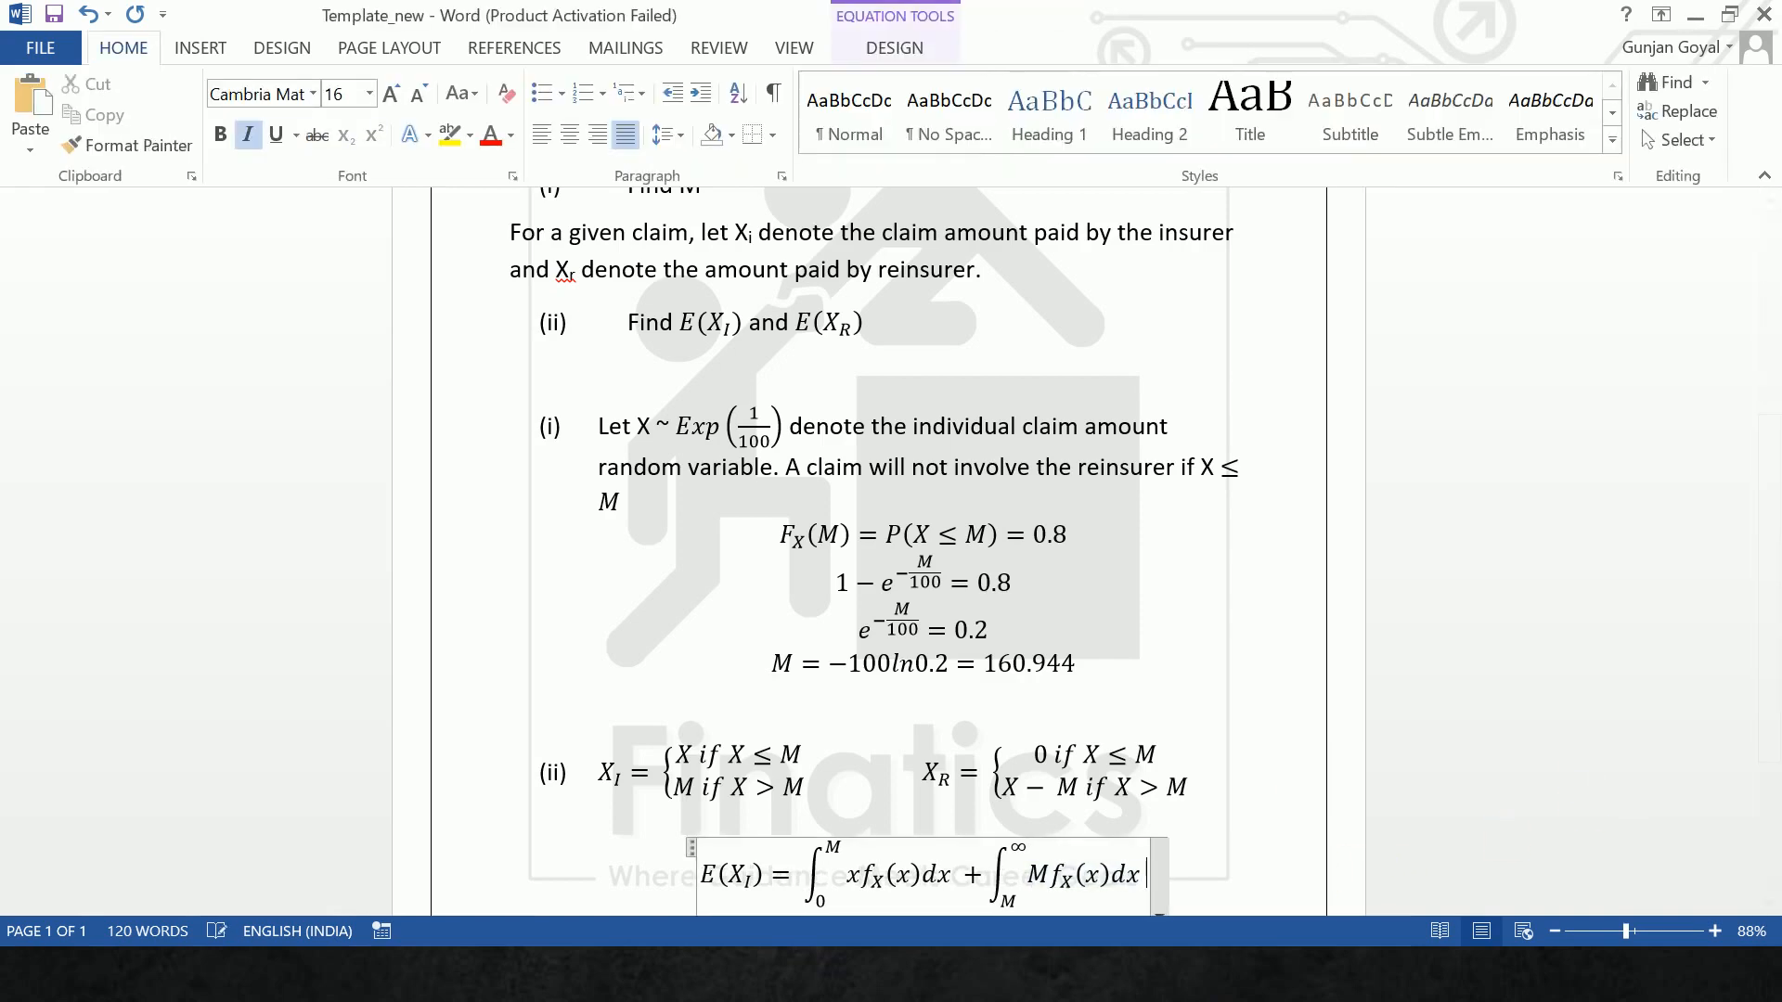
{"action": "key", "text": "Right"}
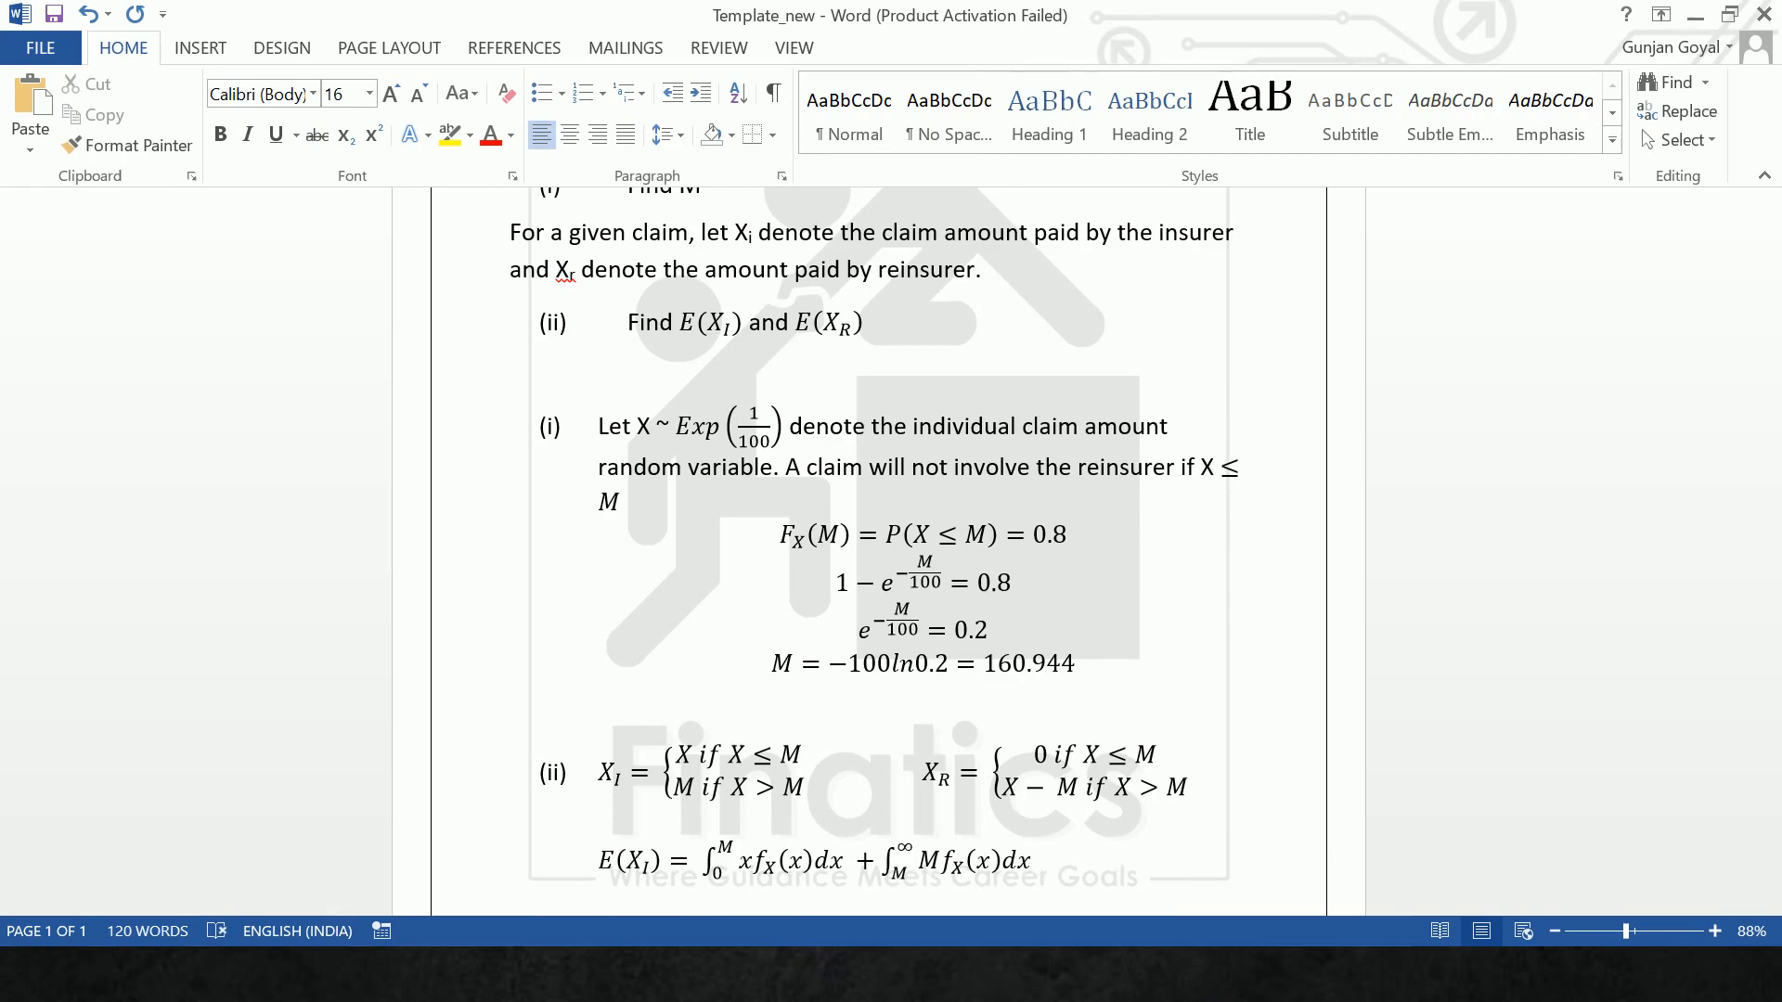
{"action": "key", "text": "Tab"}
{"action": "key", "text": "Tab"}
{"action": "type", "text": "="}
{"action": "key", "text": "alt+equal"}
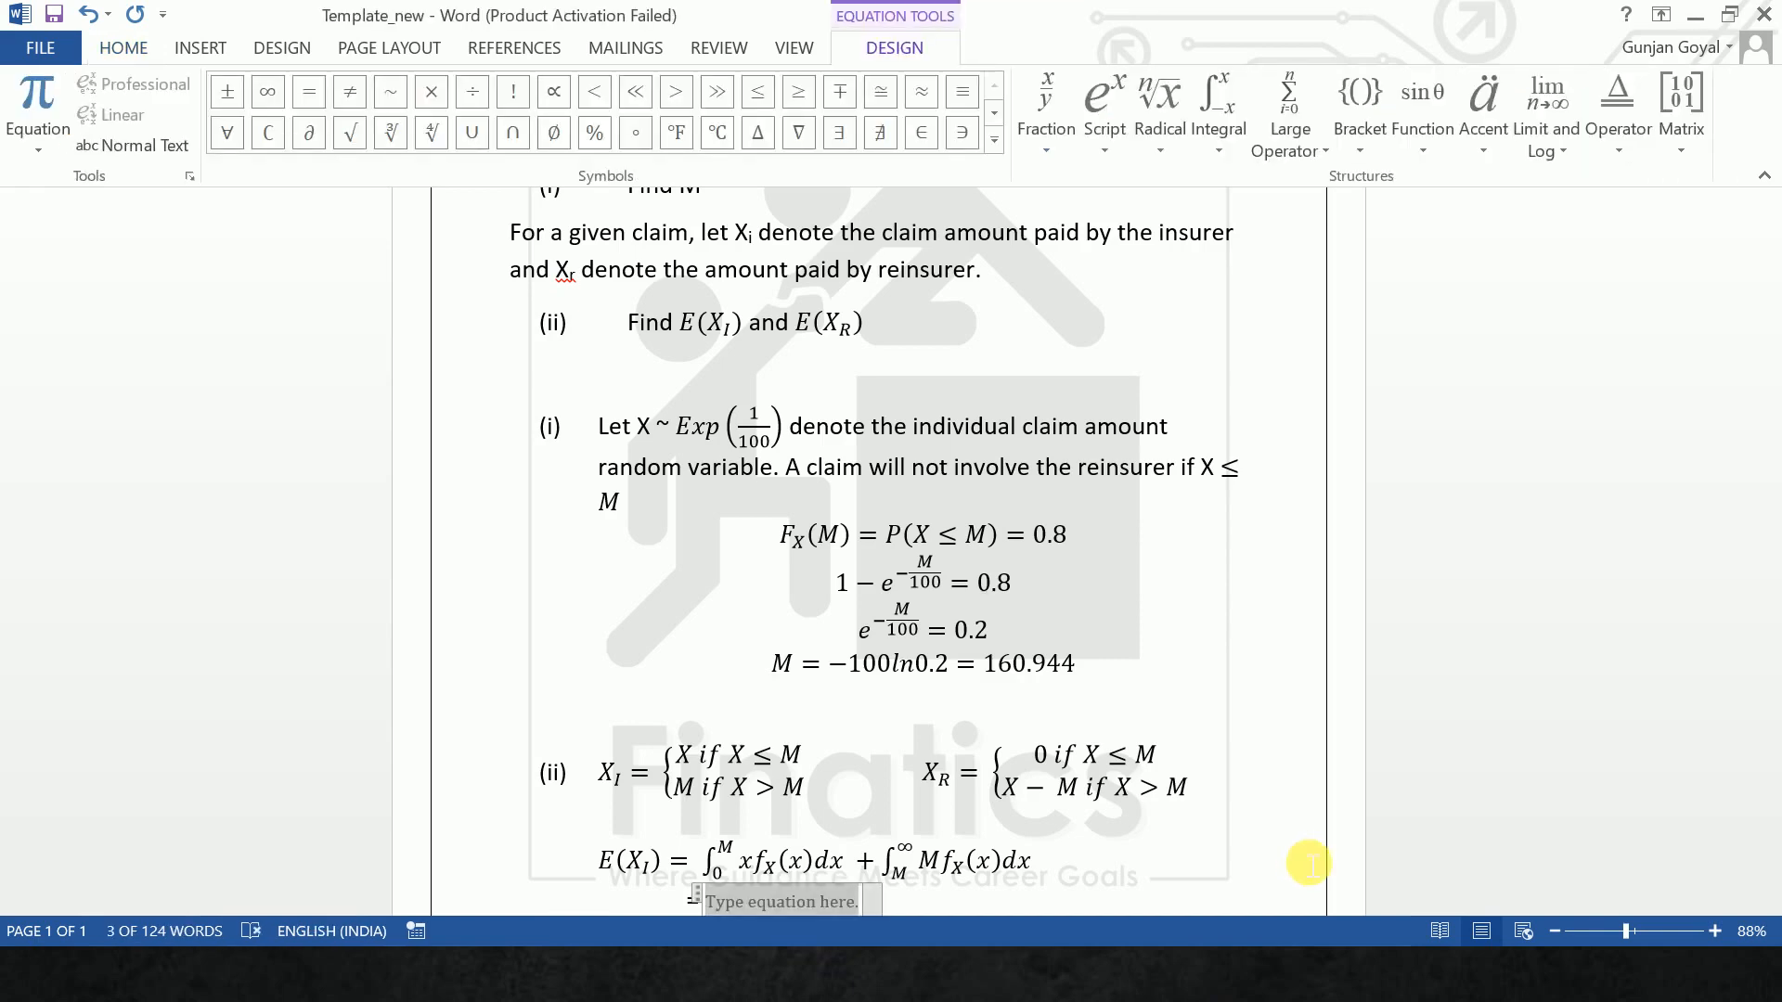
Insert an integral with lower limit 0 and upper limit M in the empty equation, starting its integrand with x.
{"action": "type", "text": "\\int"}
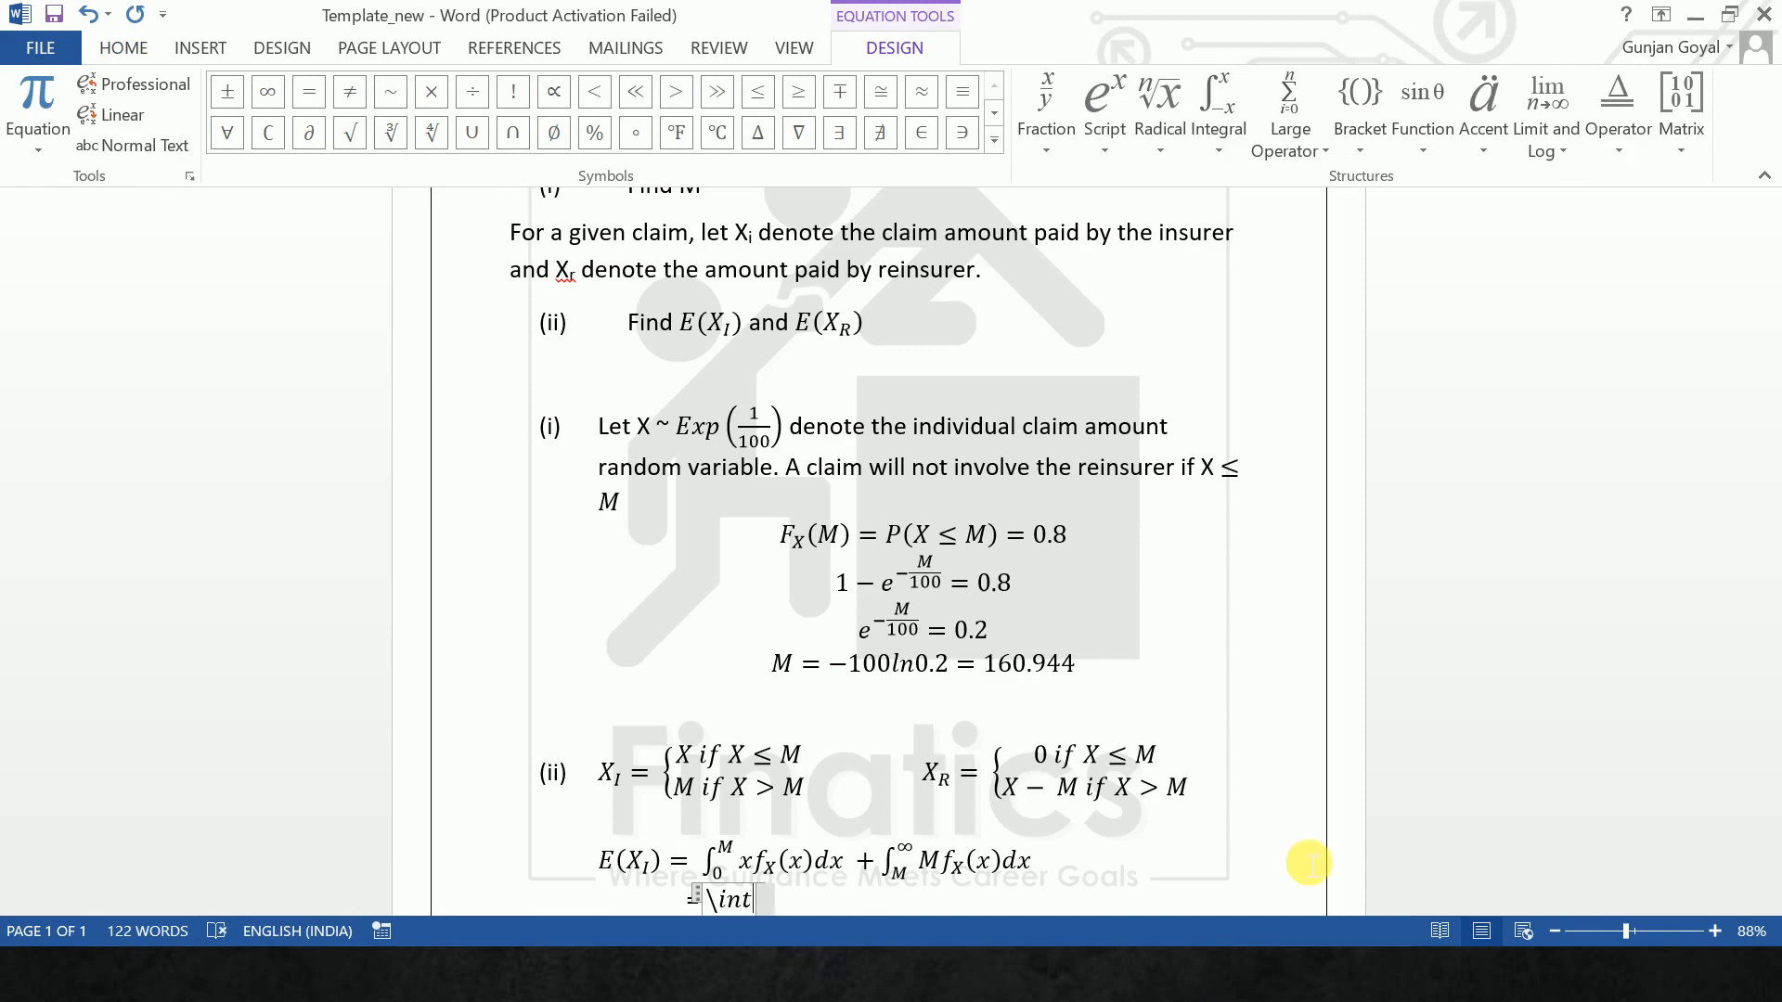
{"action": "type", "text": " _0^m"}
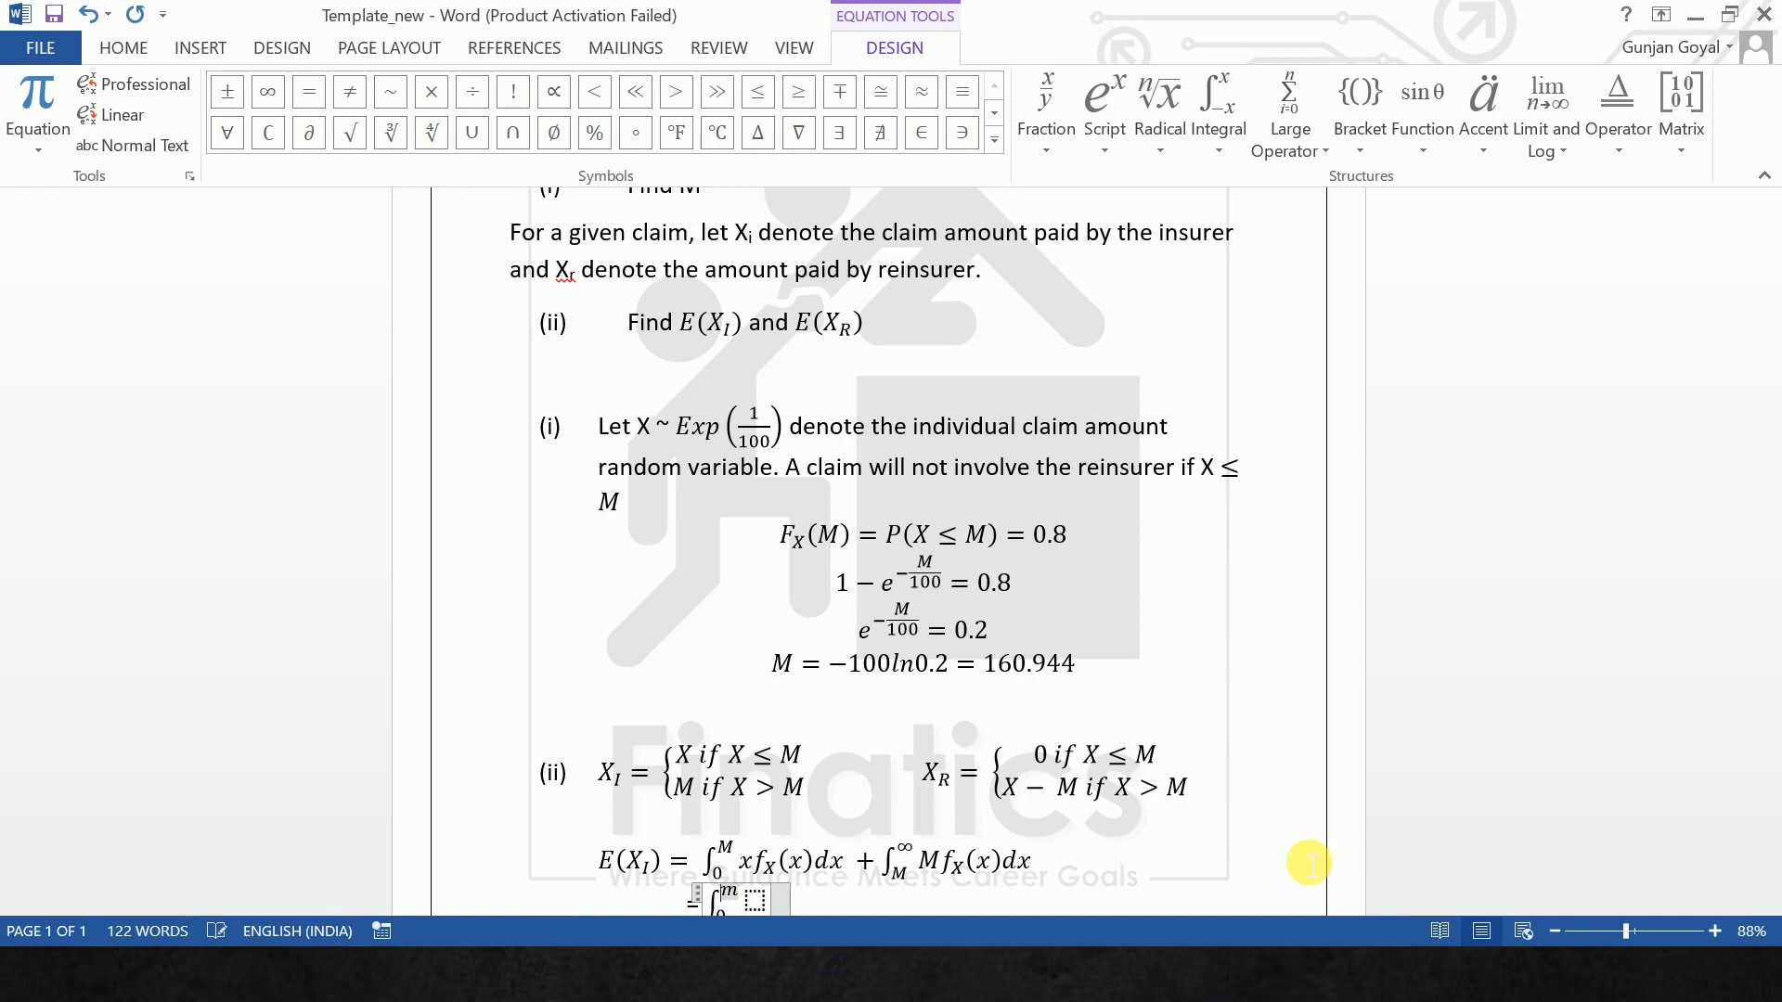
{"action": "key", "text": "BackSpace"}
{"action": "type", "text": "Mx"}
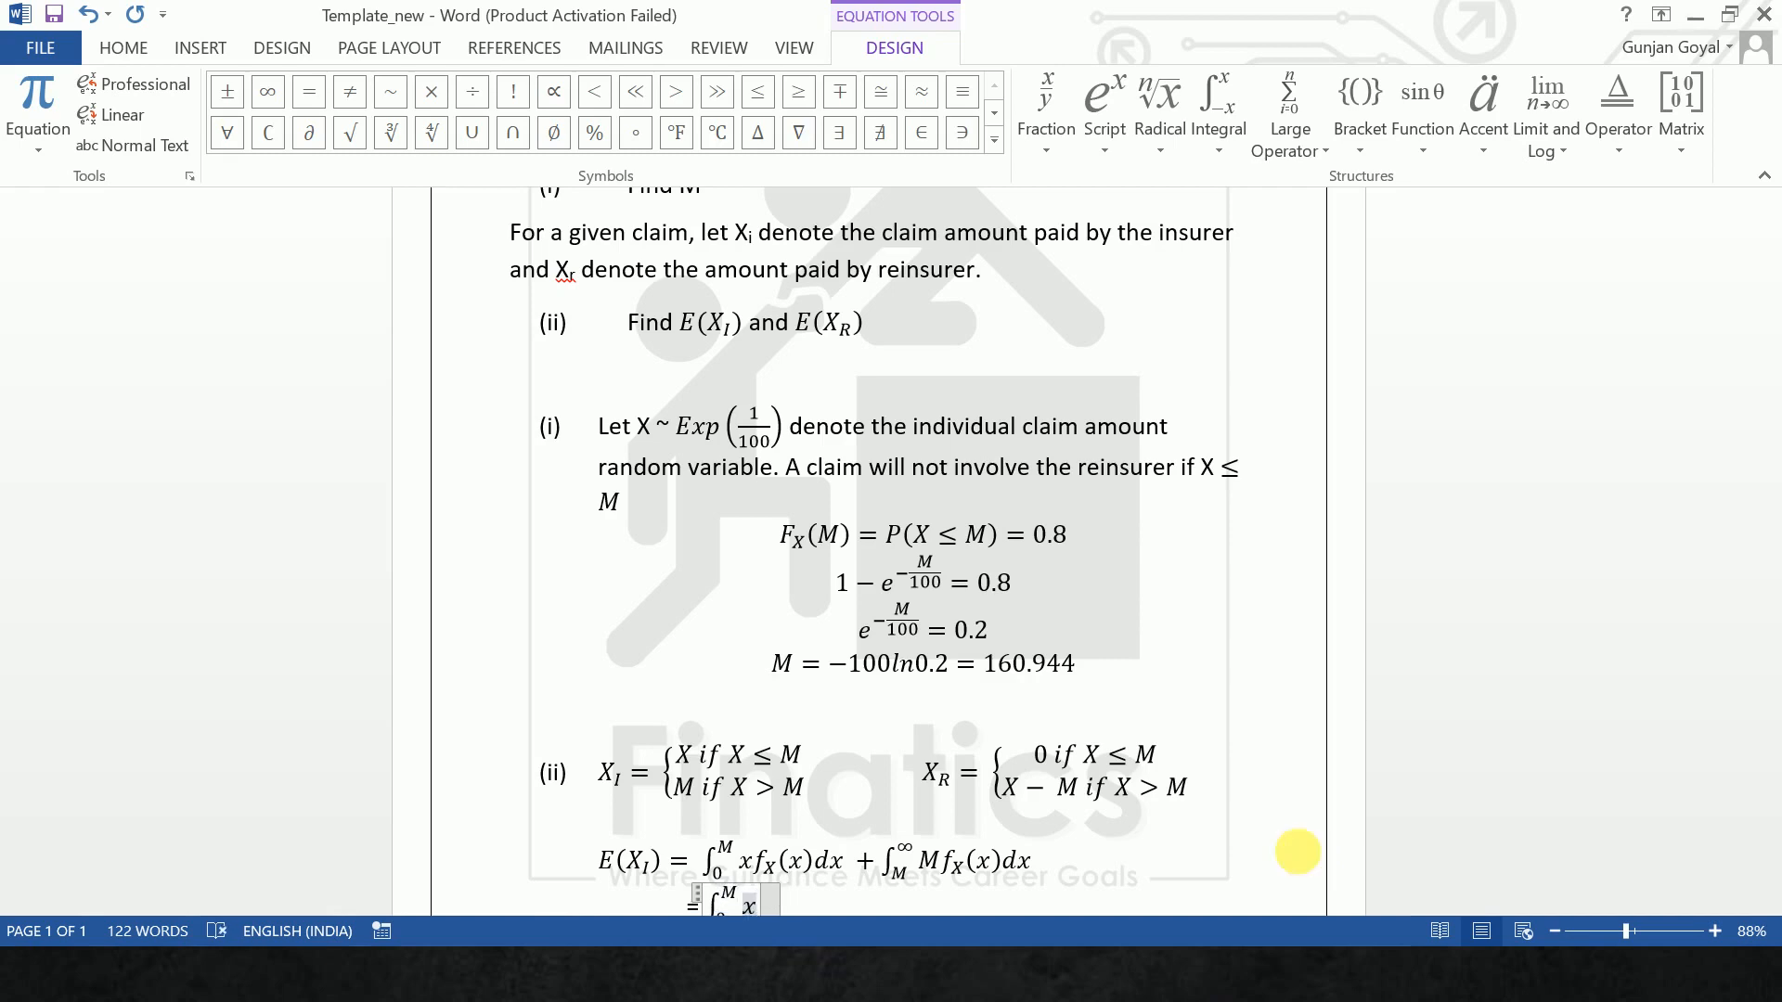
Continue the integrand with the fraction 1/100, e^(-x/100) and dx, followed by a plus sign.
{"action": "type", "text": "1/00"}
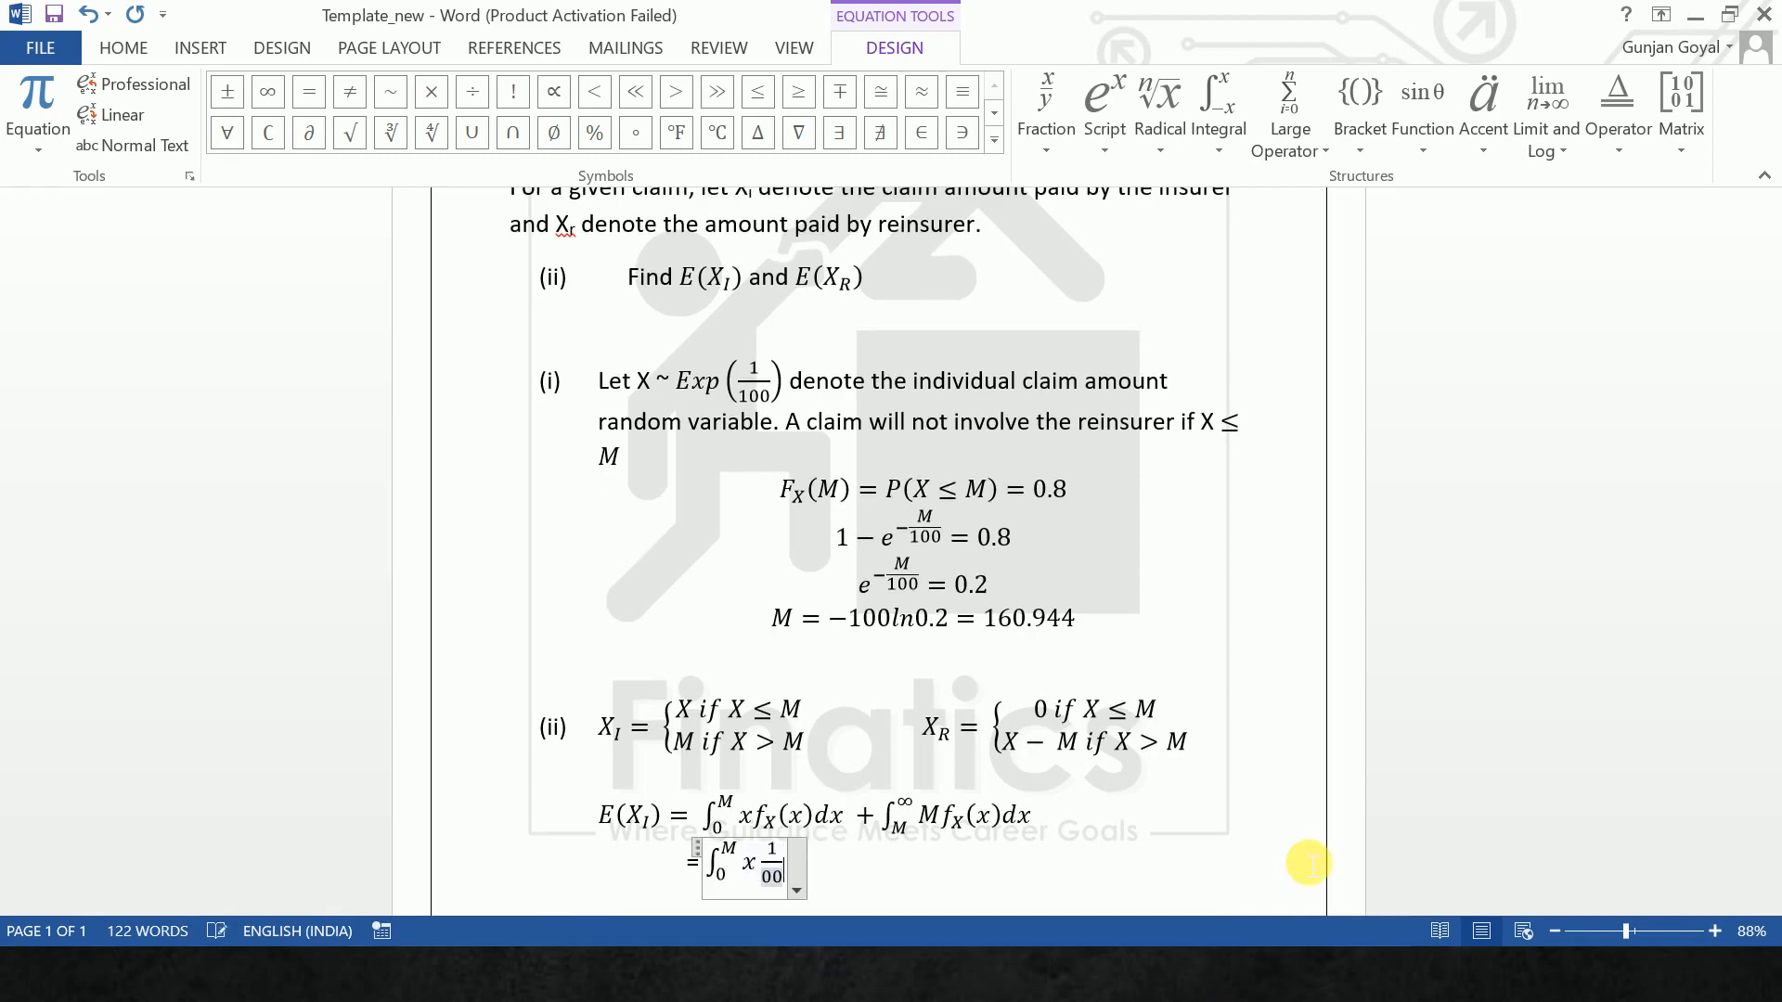
{"action": "type", "text": "1"}
{"action": "key", "text": "Right"}
{"action": "key", "text": "Right"}
{"action": "key", "text": "Right"}
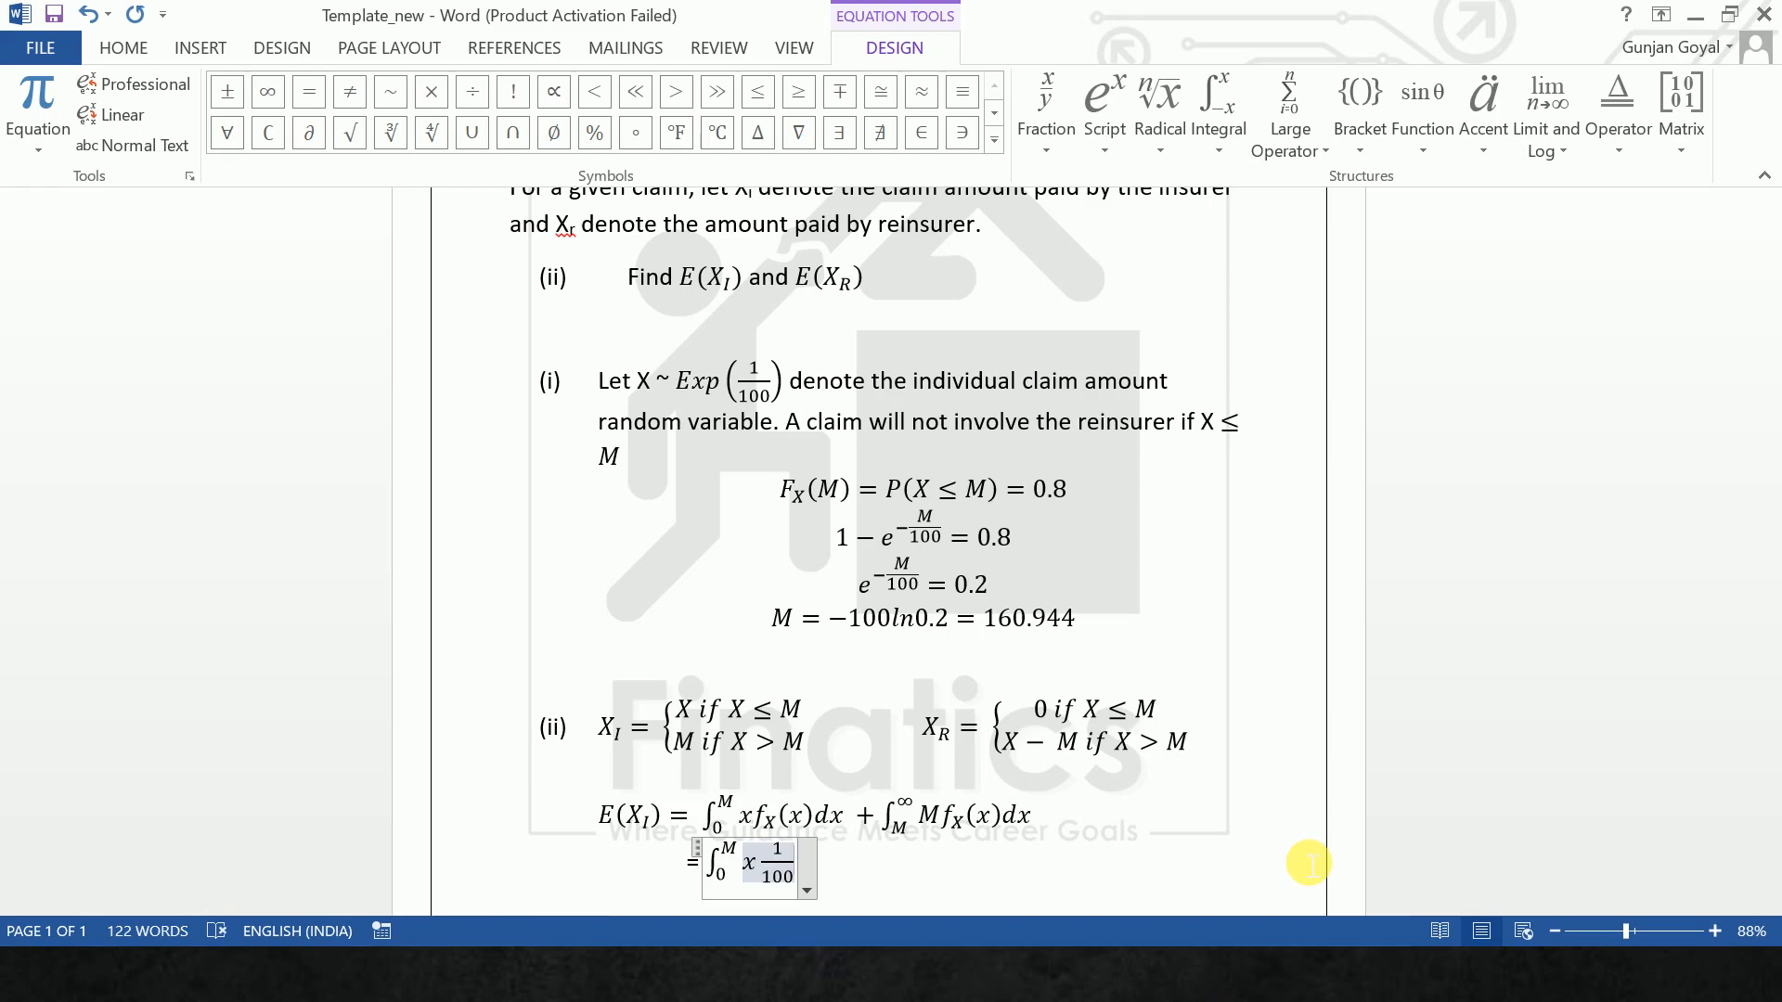
{"action": "type", "text": "e^"}
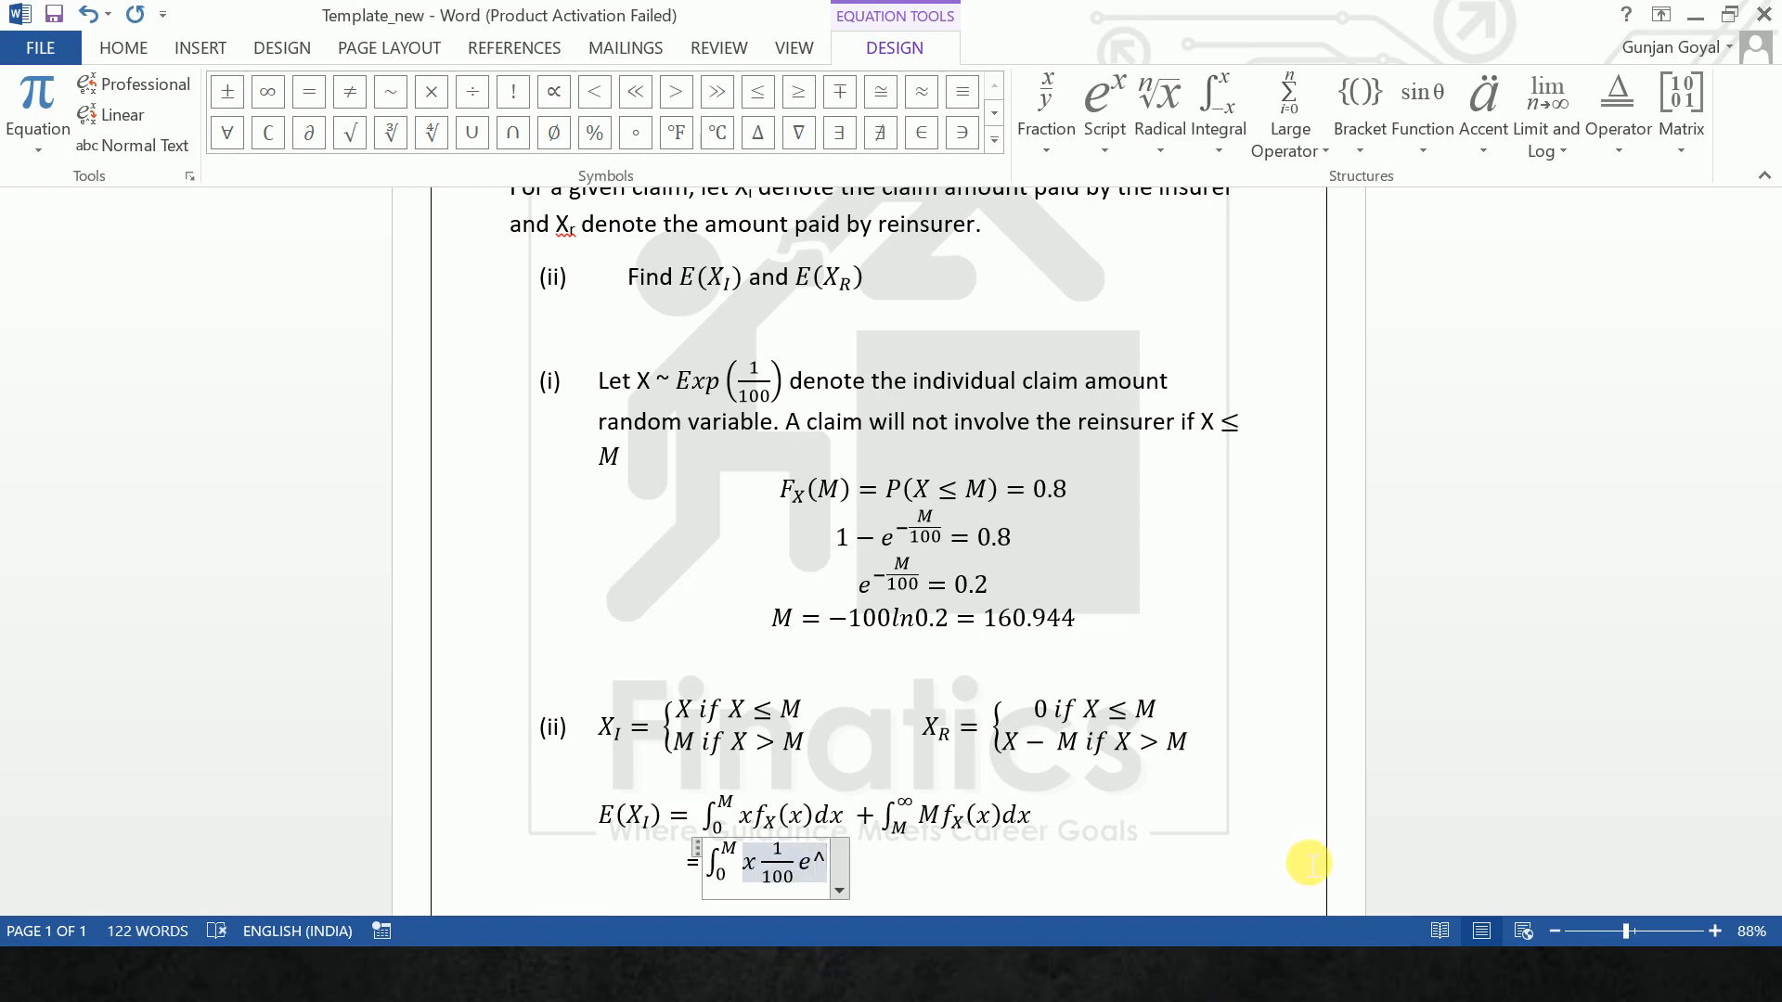
{"action": "type", "text": "(-x"}
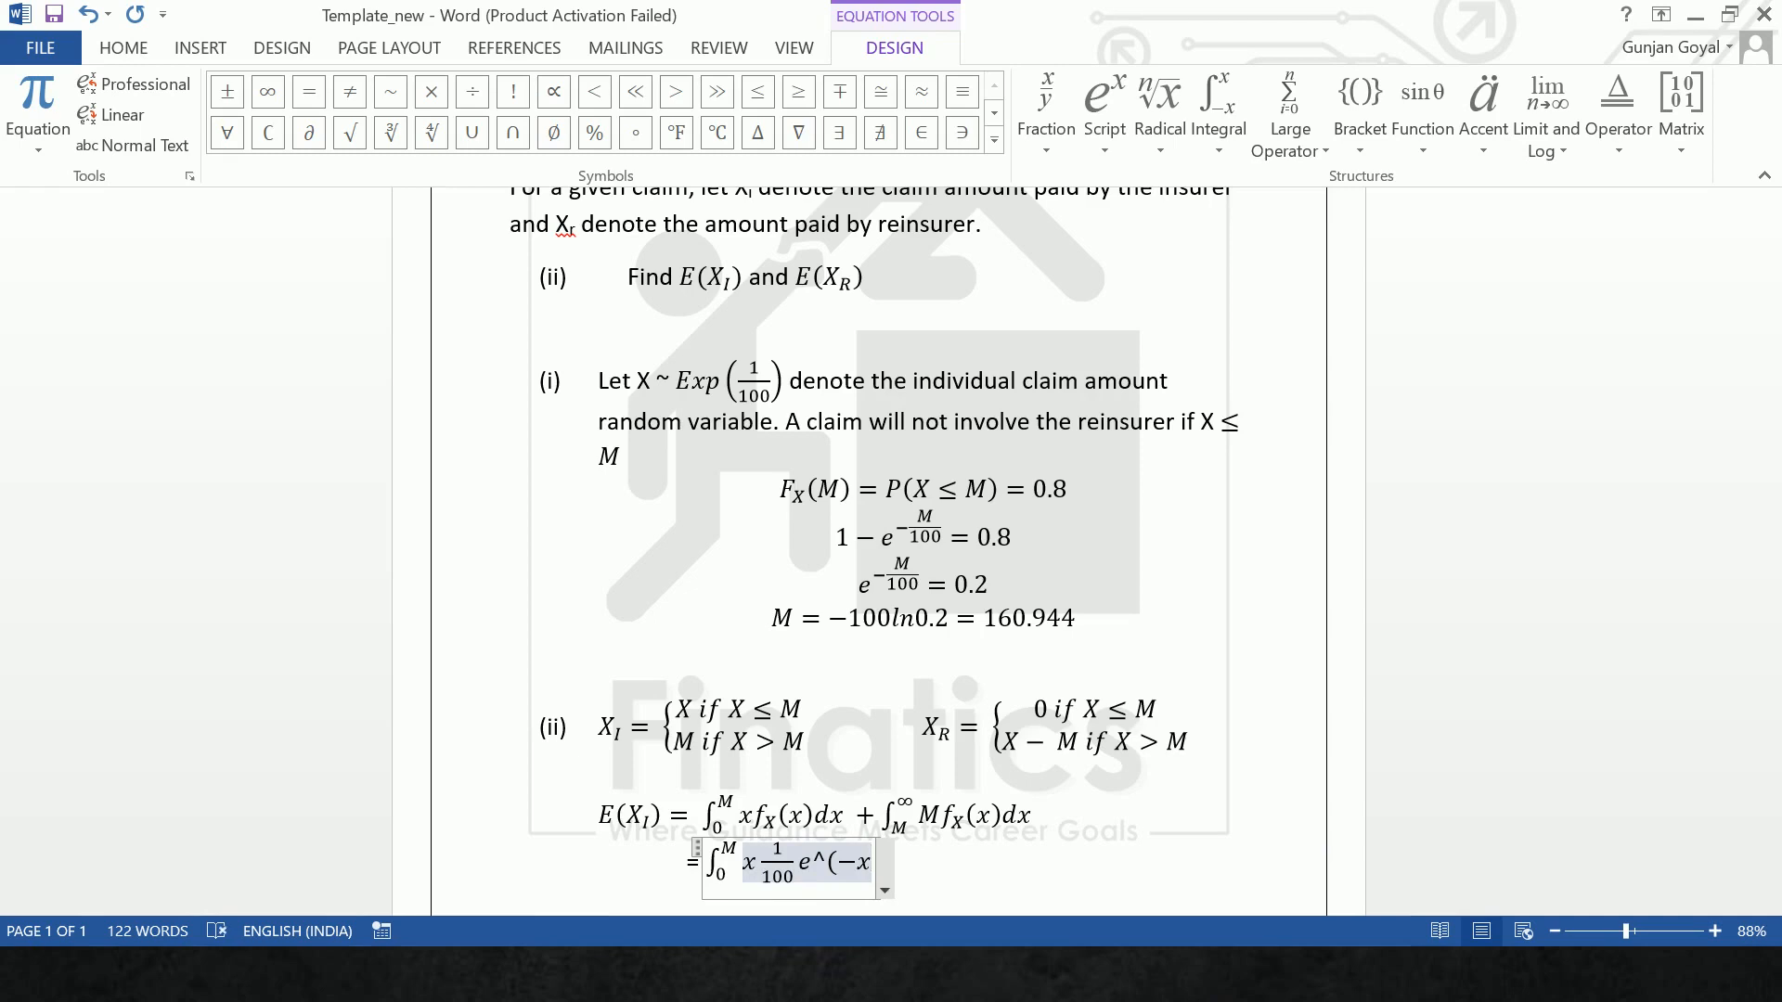
{"action": "type", "text": "/100) "}
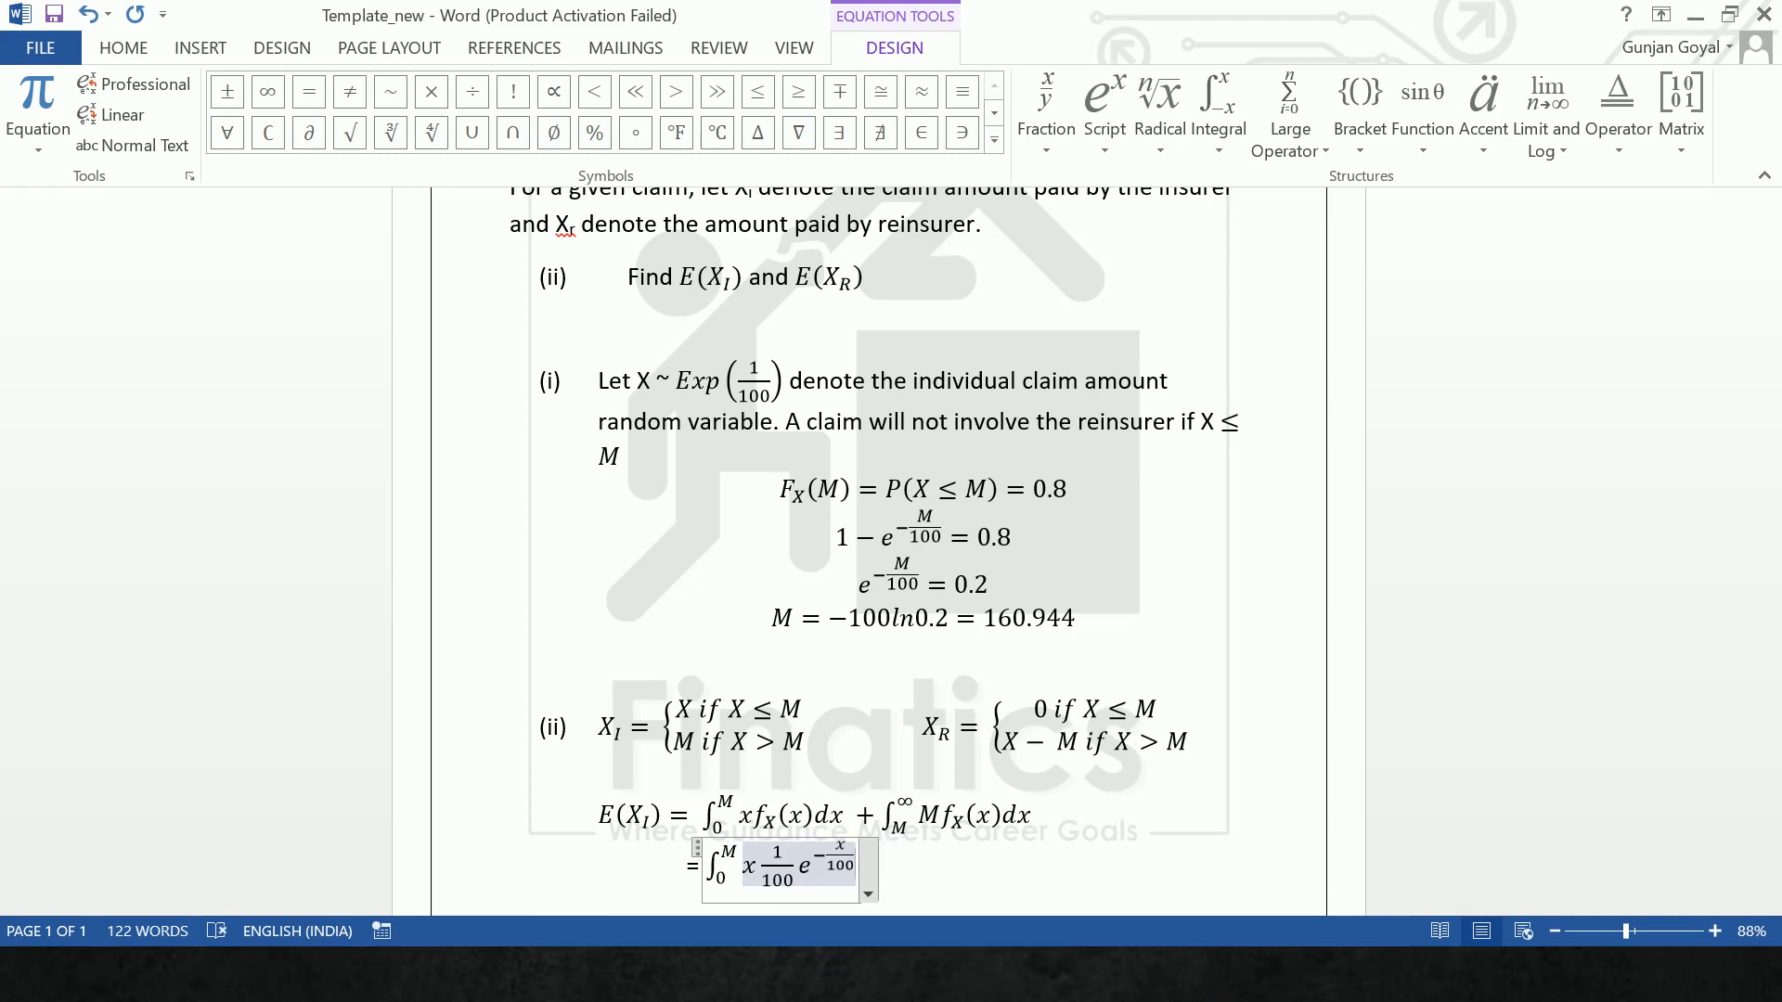
{"action": "type", "text": "dx +"}
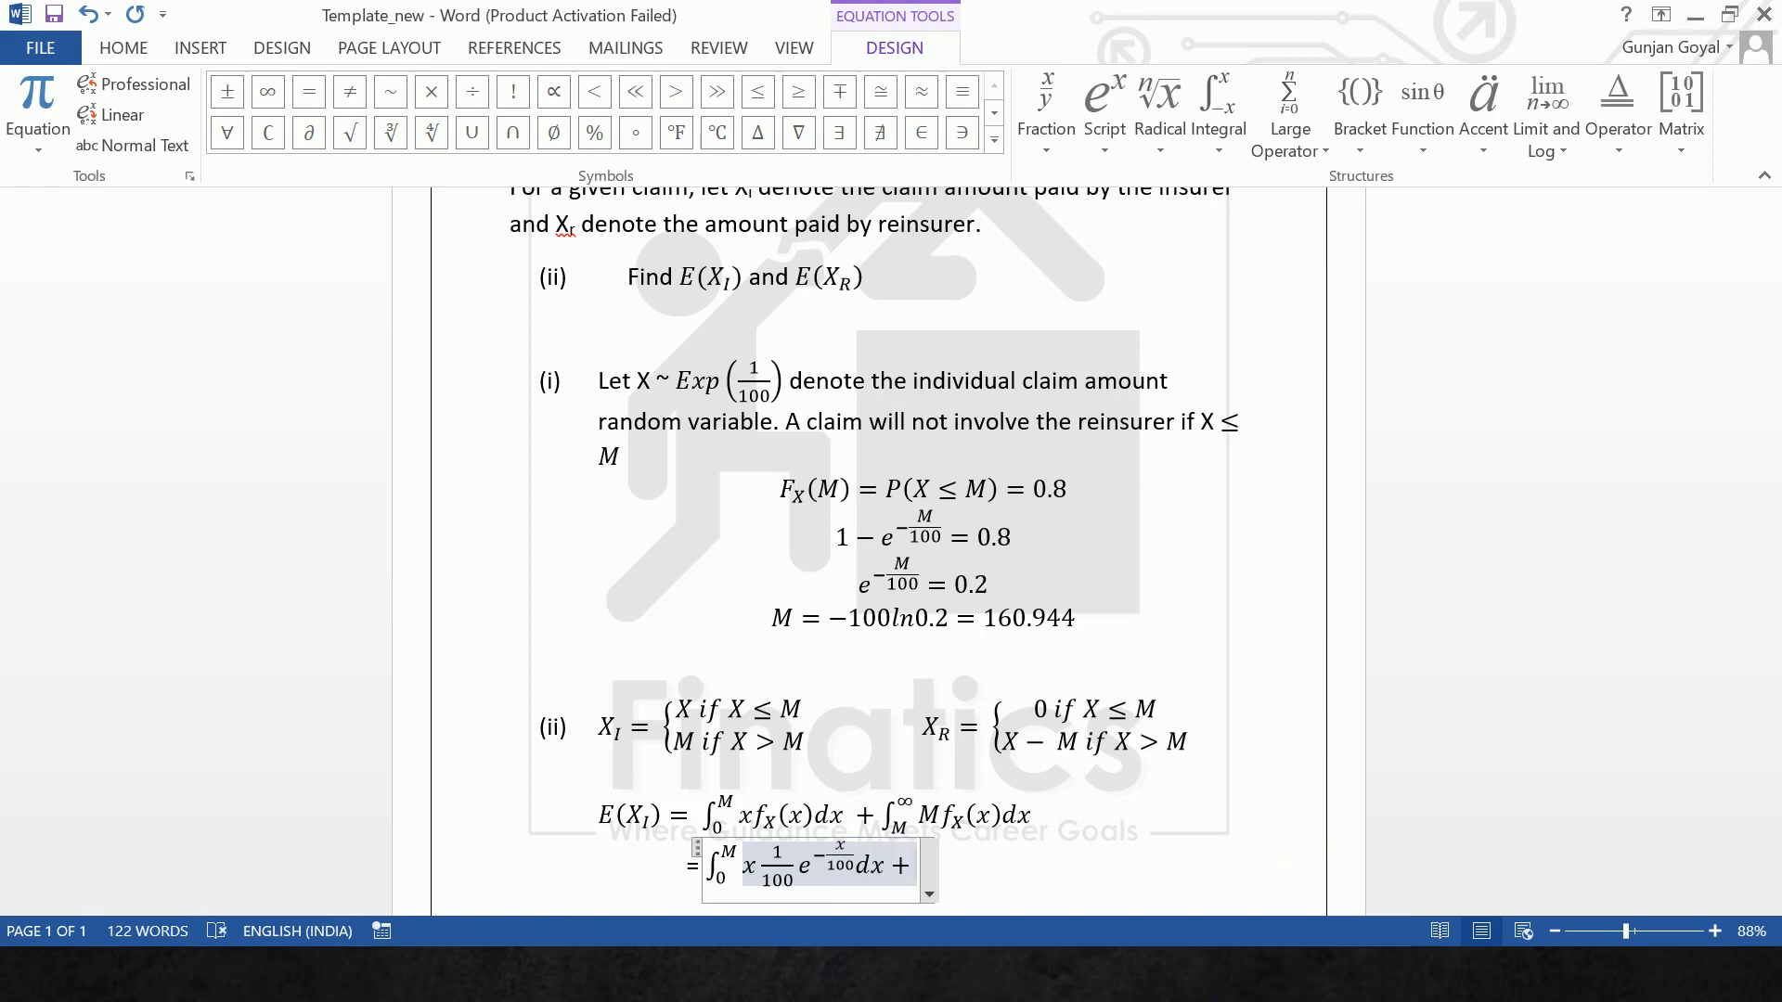
Finish the second line of the E(X_I) derivation with the term MP(X > M).
{"action": "type", "text": " M"}
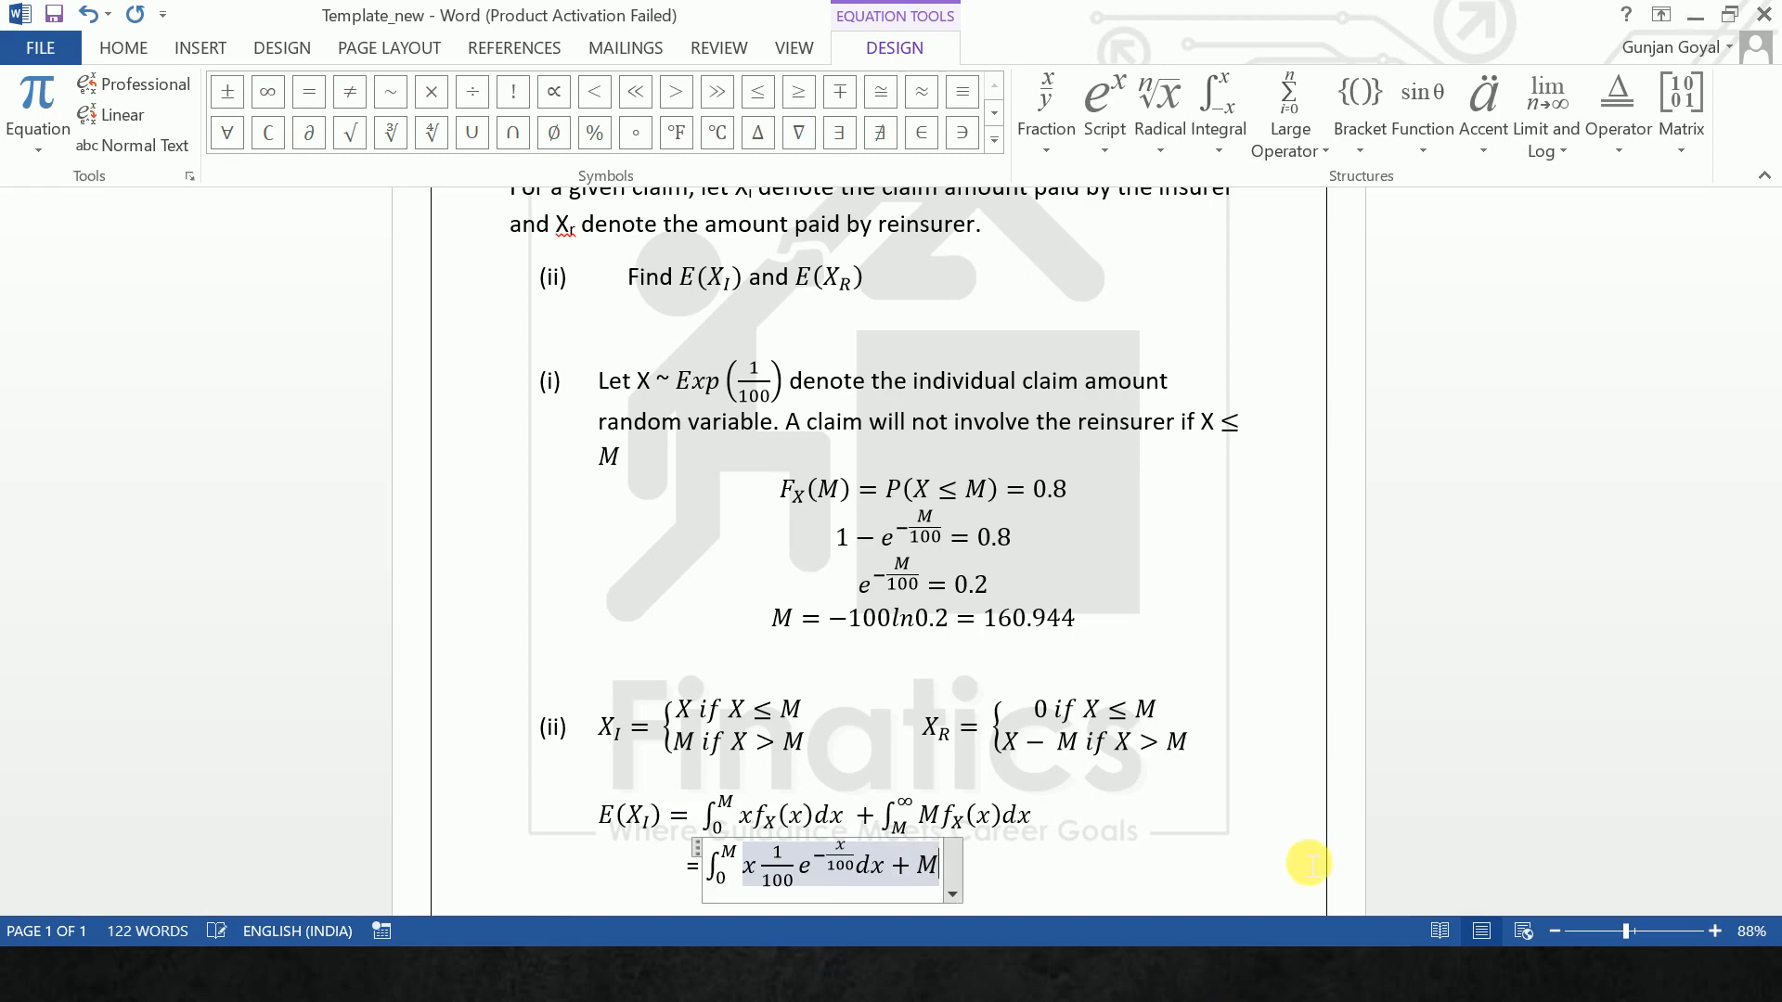
{"action": "type", "text": "P(X > M"}
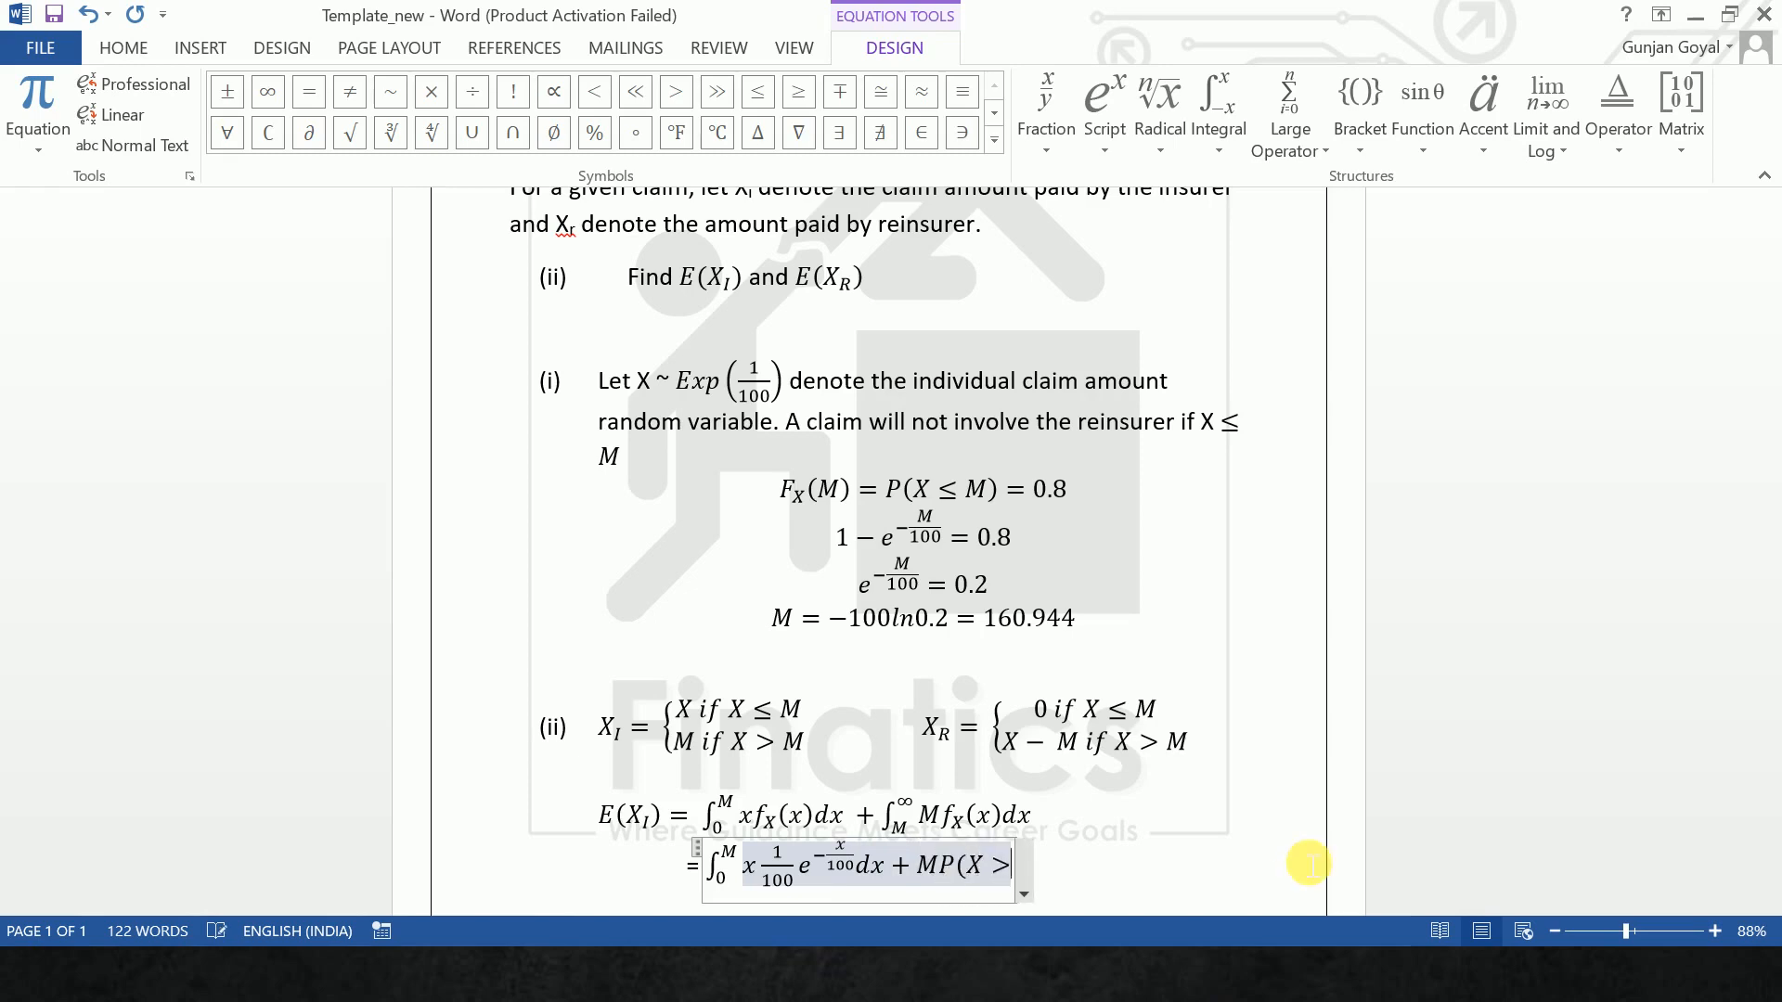
{"action": "type", "text": ")"}
{"action": "key", "text": "Right"}
{"action": "key", "text": "Right"}
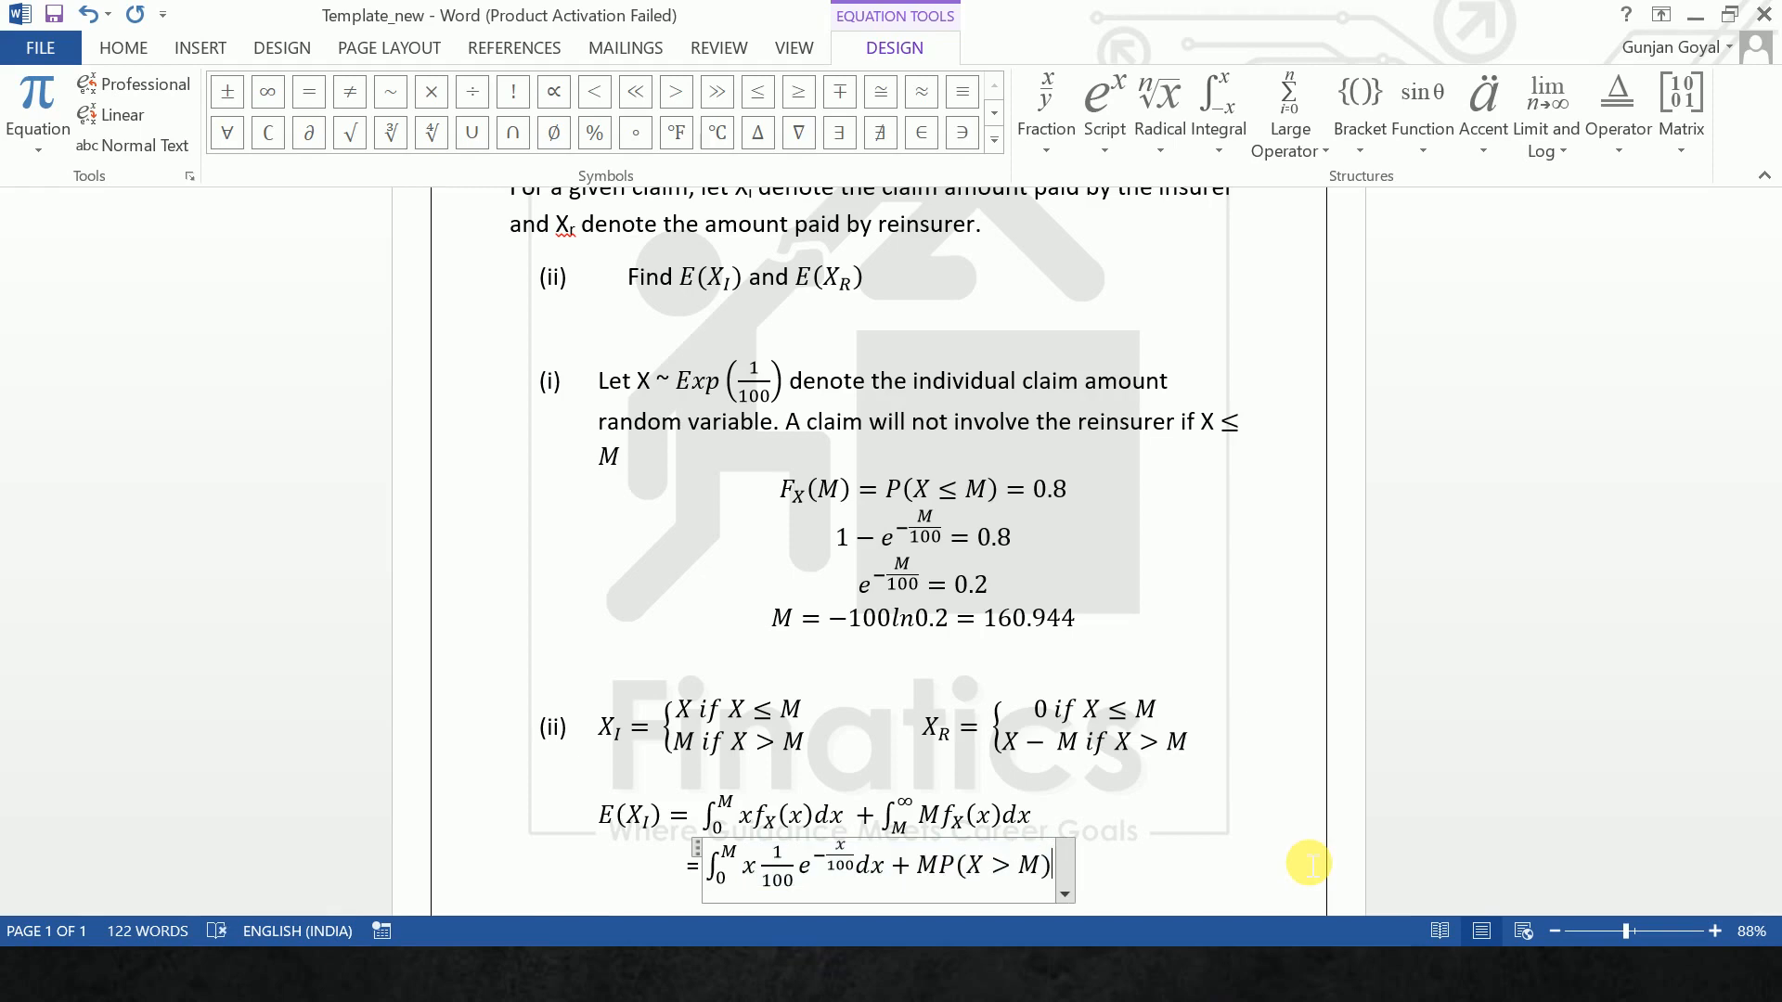
Start a third line of the E(X_I) derivation with an equals sign followed by an empty inline equation.
{"action": "key", "text": "Return"}
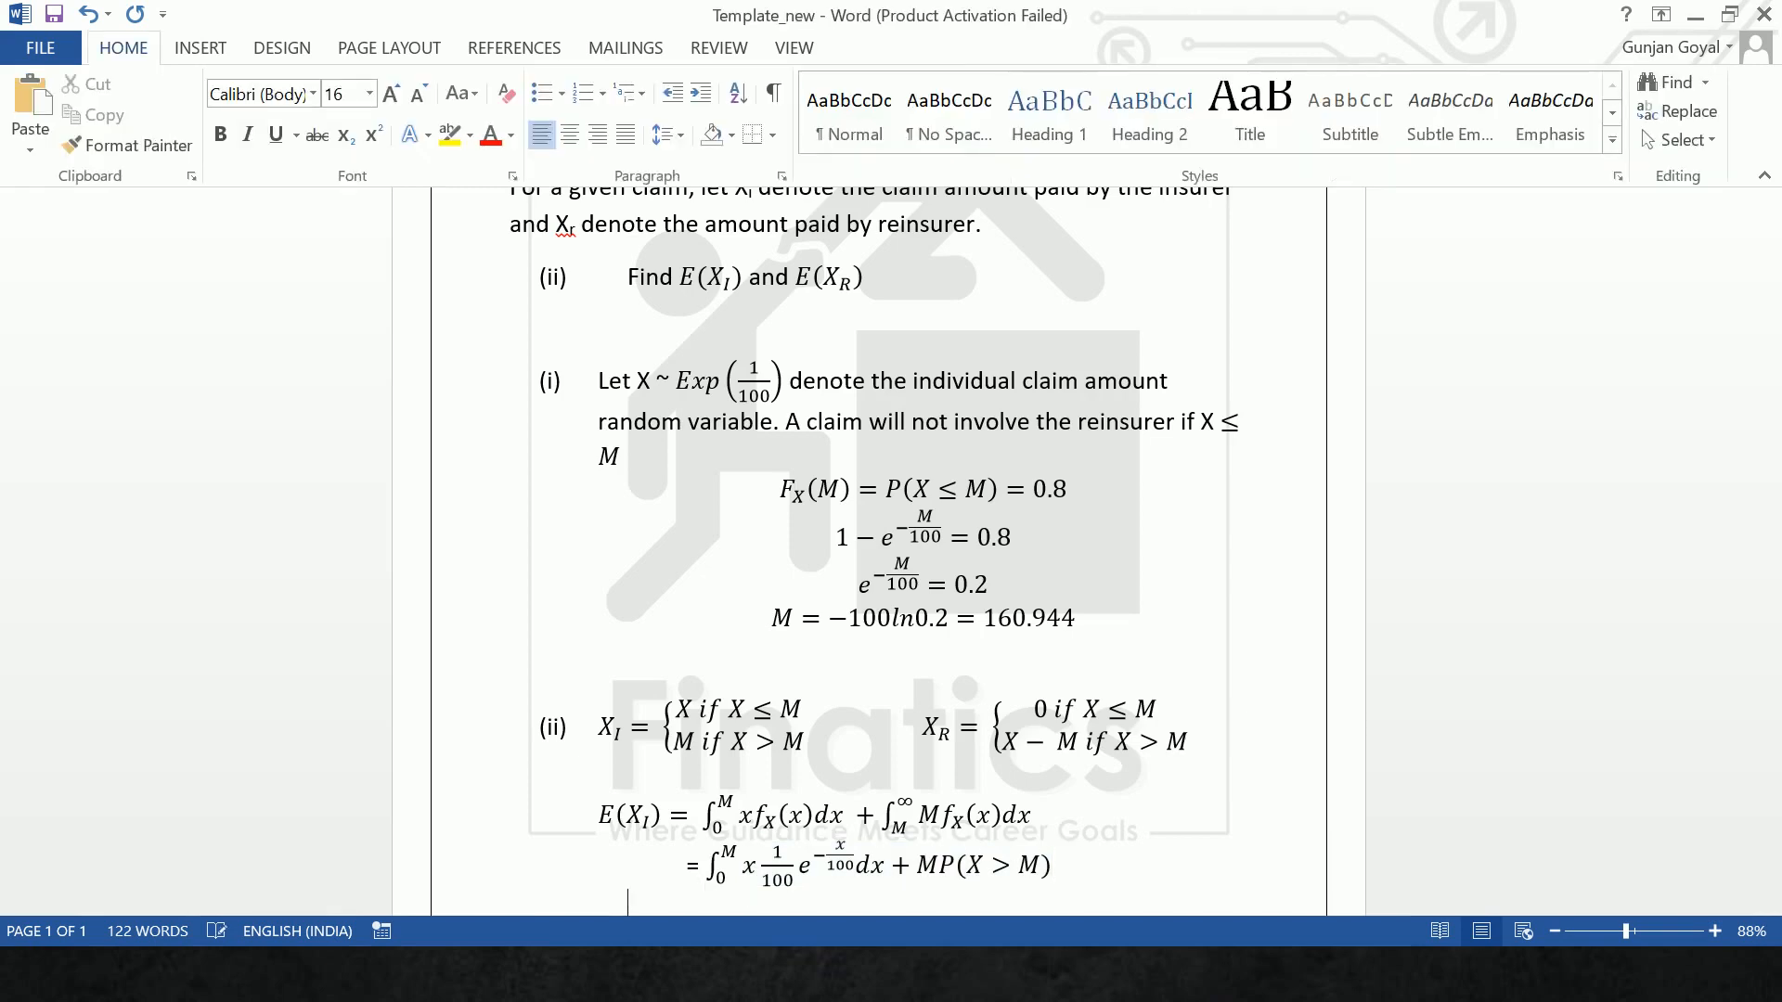
{"action": "type", "text": "="}
{"action": "key", "text": "alt+equal"}
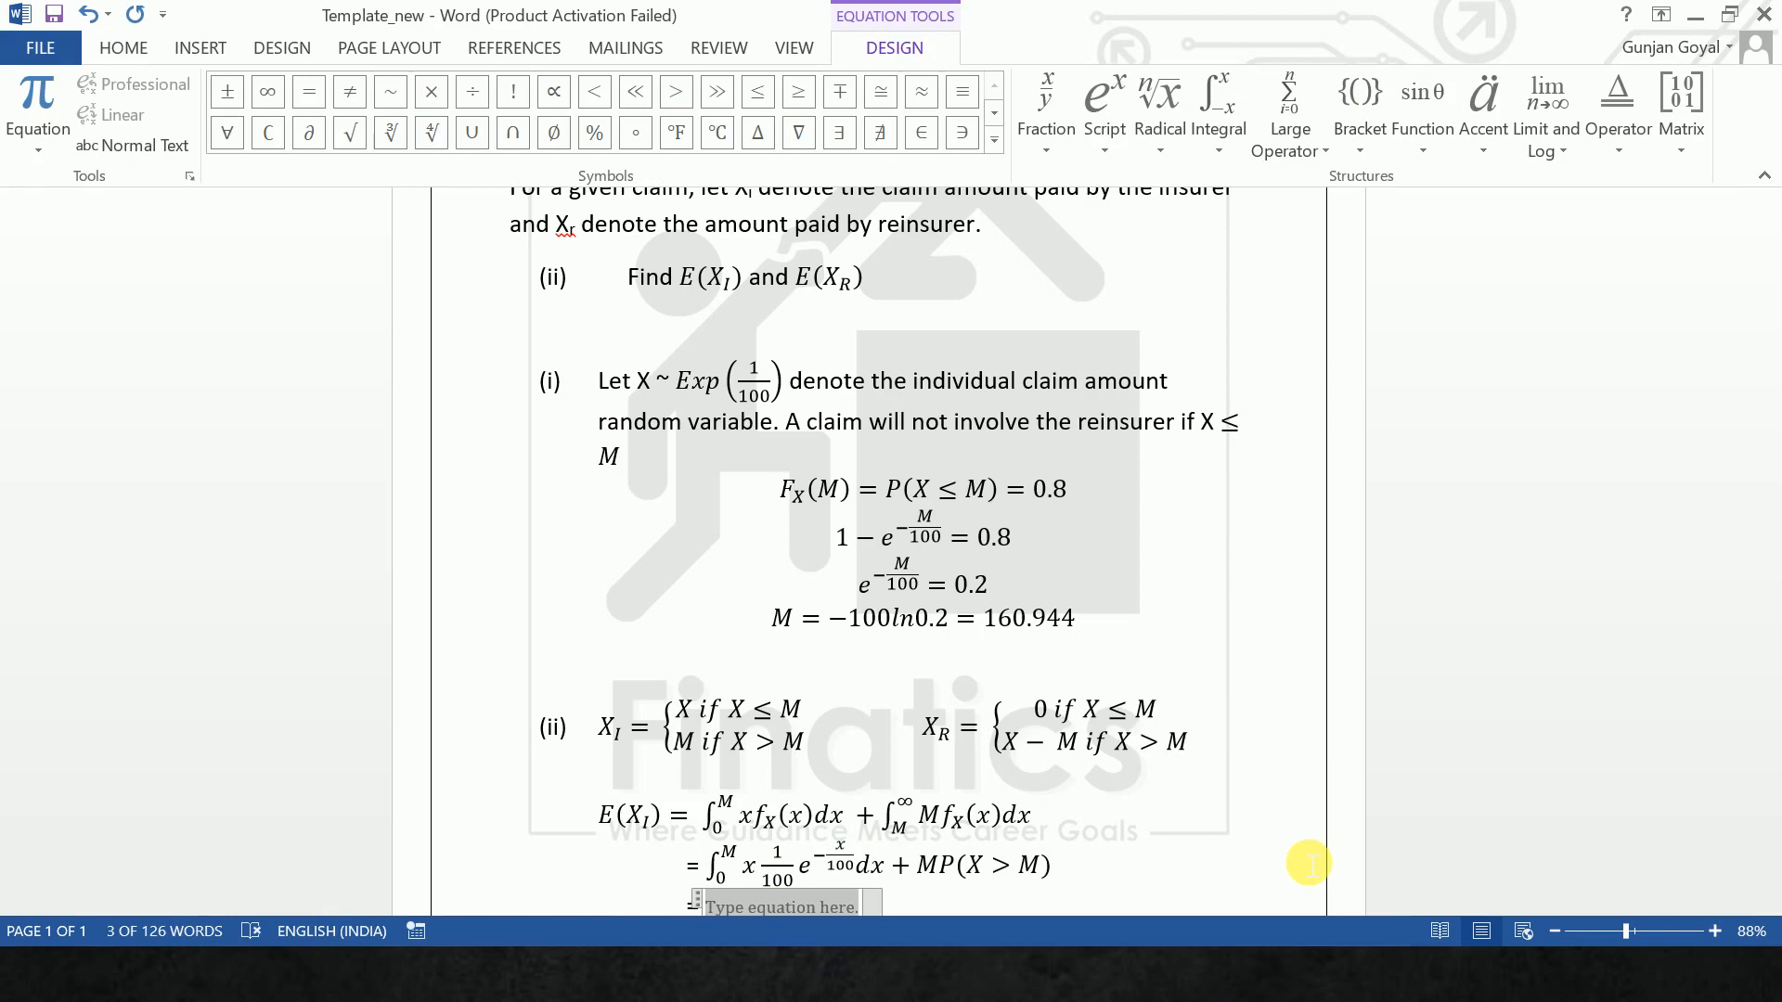
Enter the term -xe^(-x/100) in square brackets with lower limit 0 and upper limit M.
{"action": "type", "text": "["}
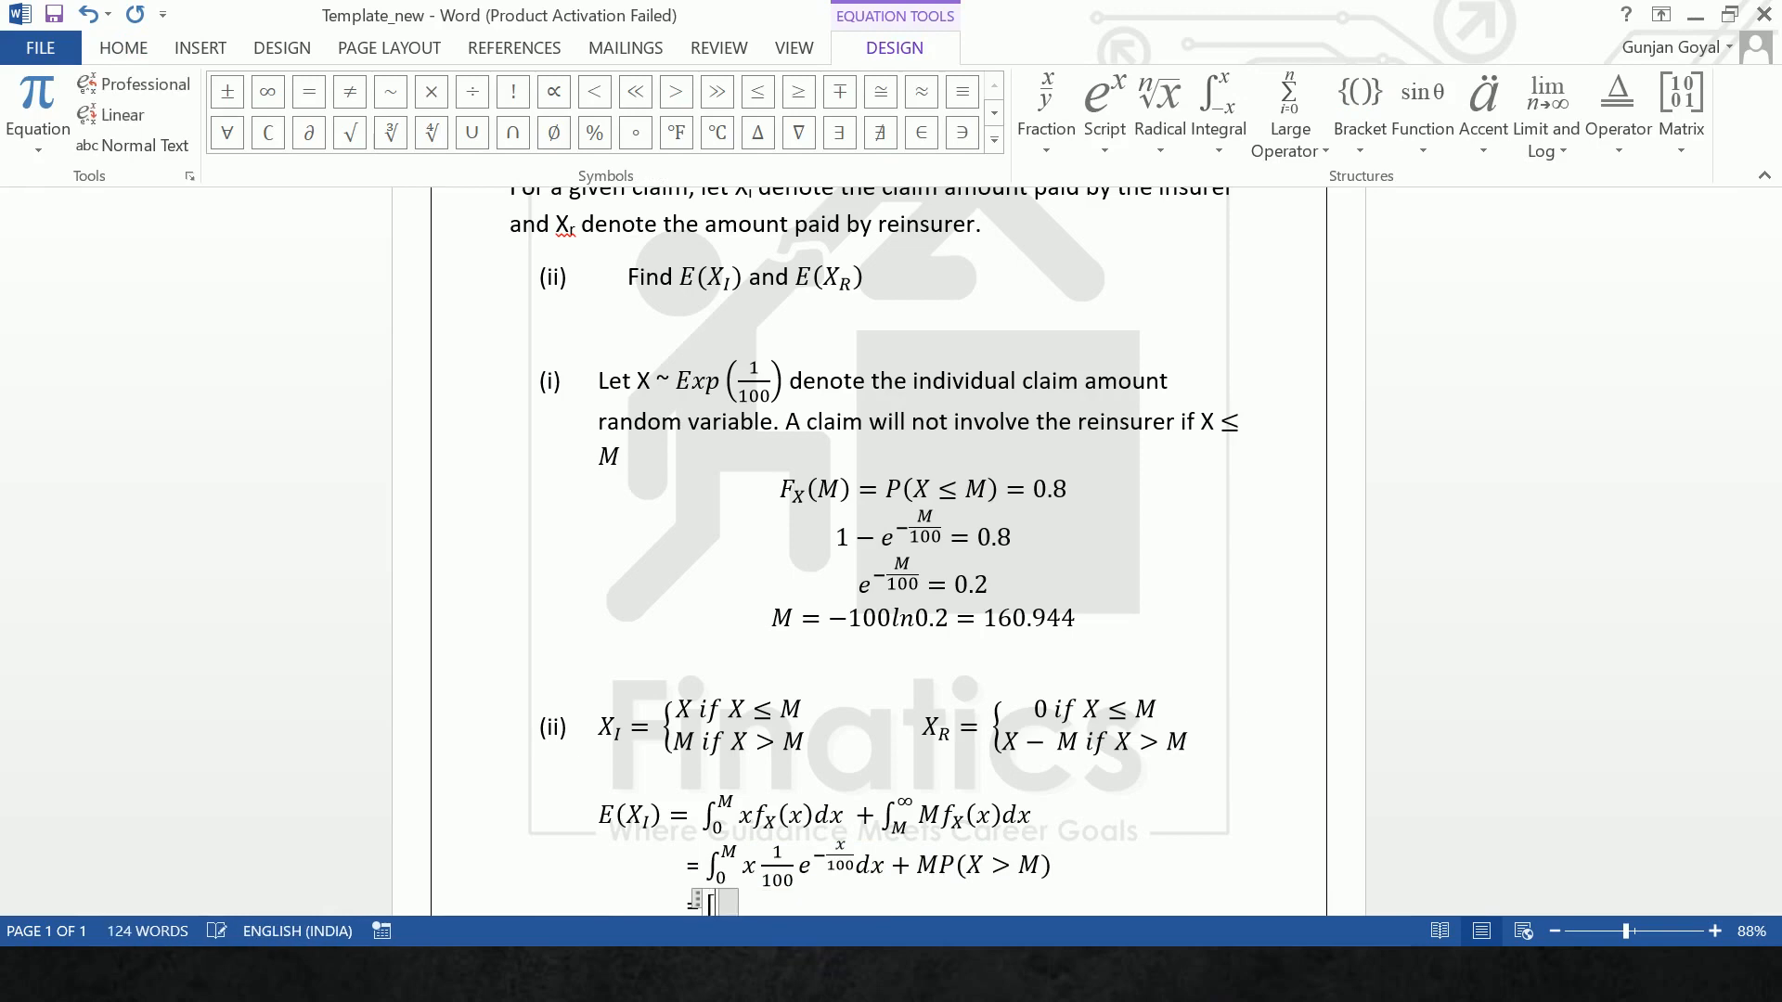
{"action": "type", "text": "-xE"}
{"action": "key", "text": "BackSpace"}
{"action": "type", "text": "e^("}
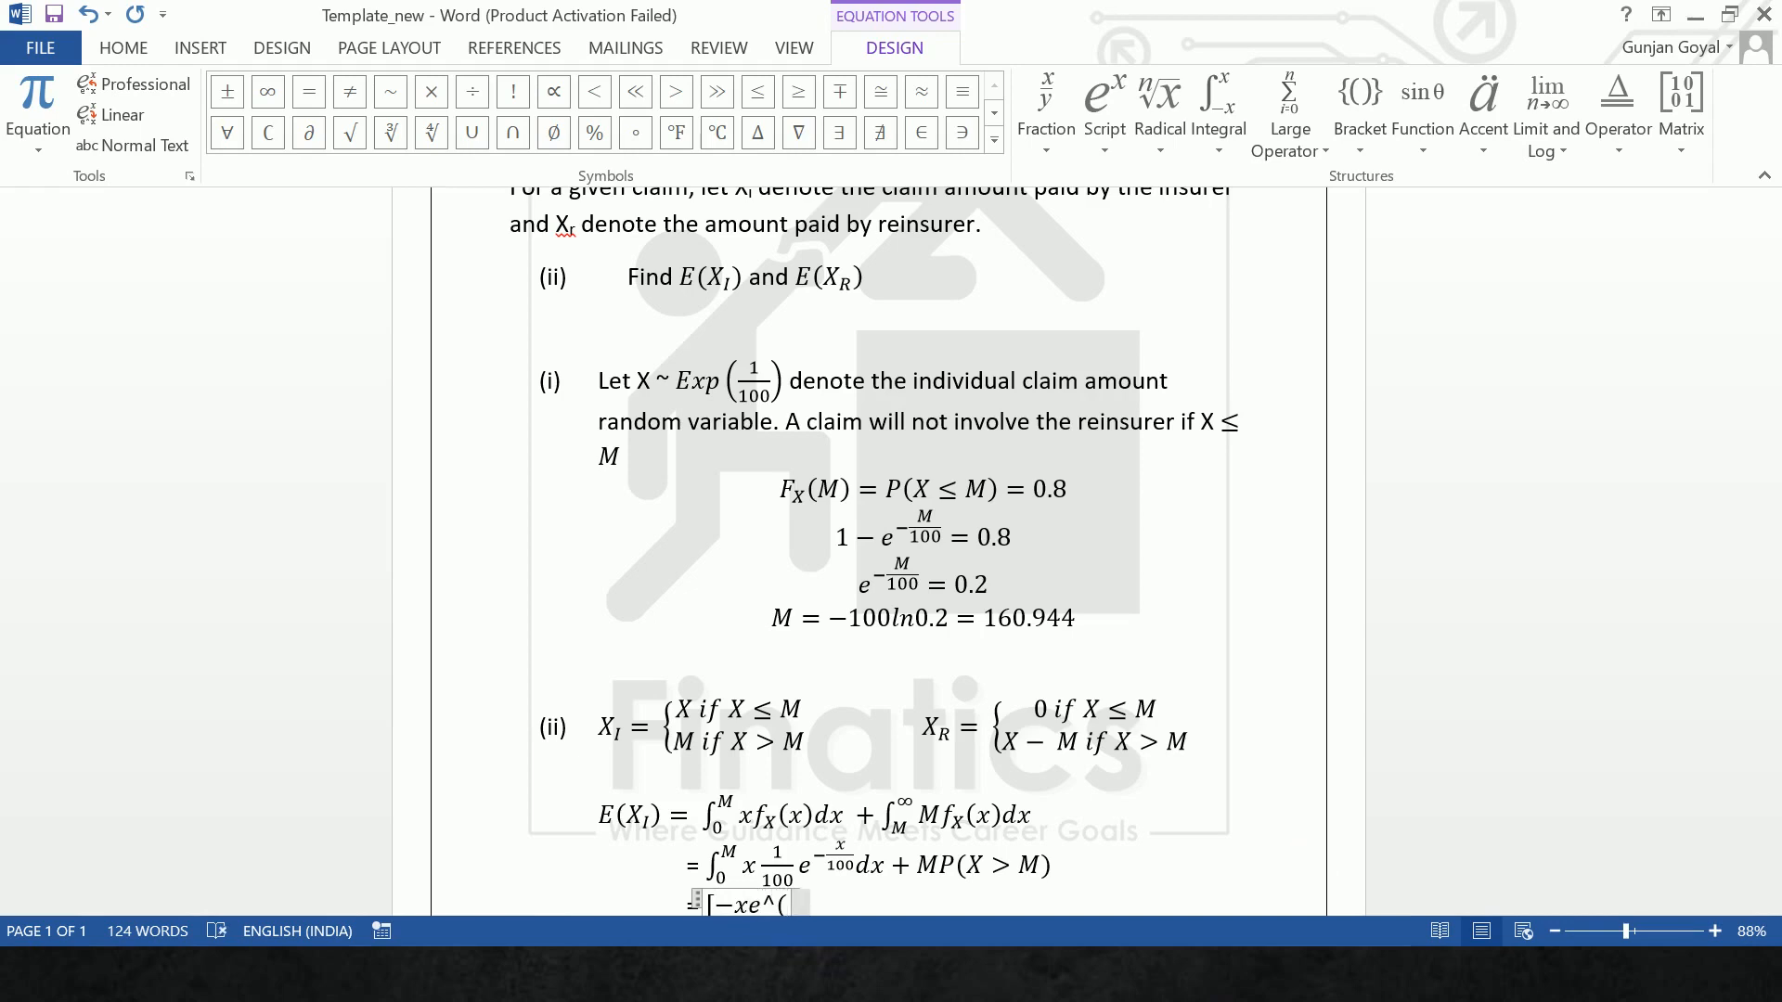
{"action": "type", "text": "-x/100"}
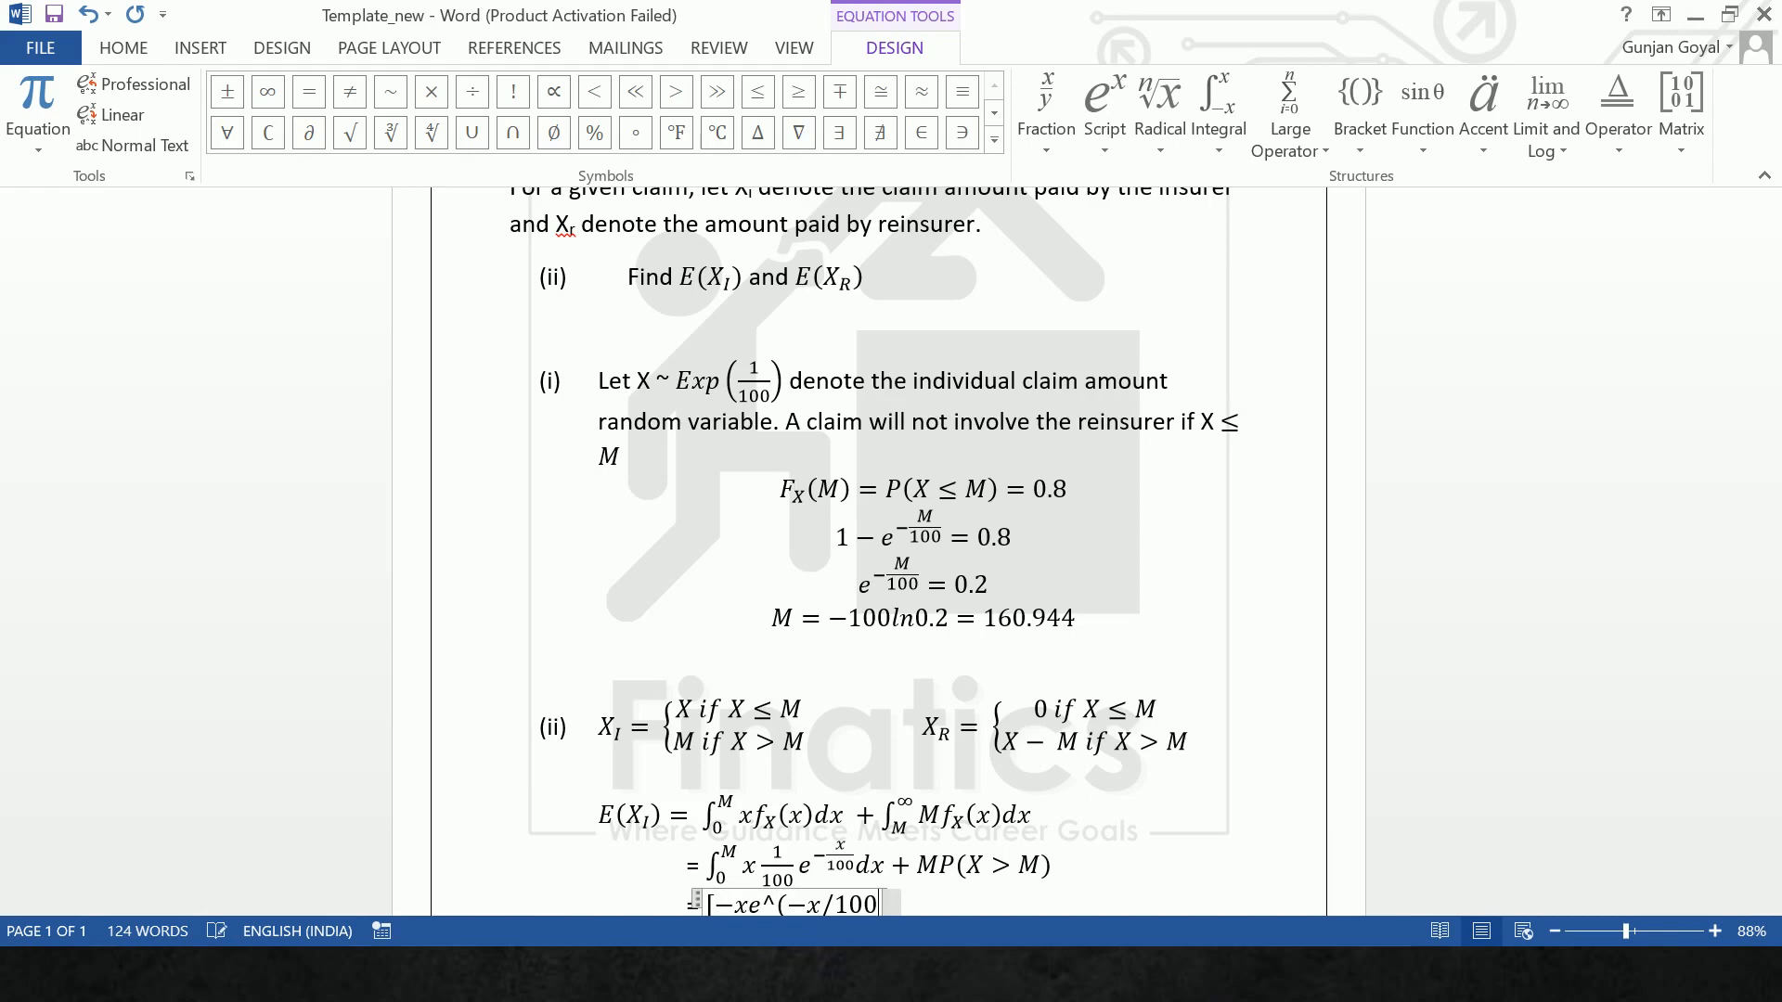
{"action": "type", "text": ")"}
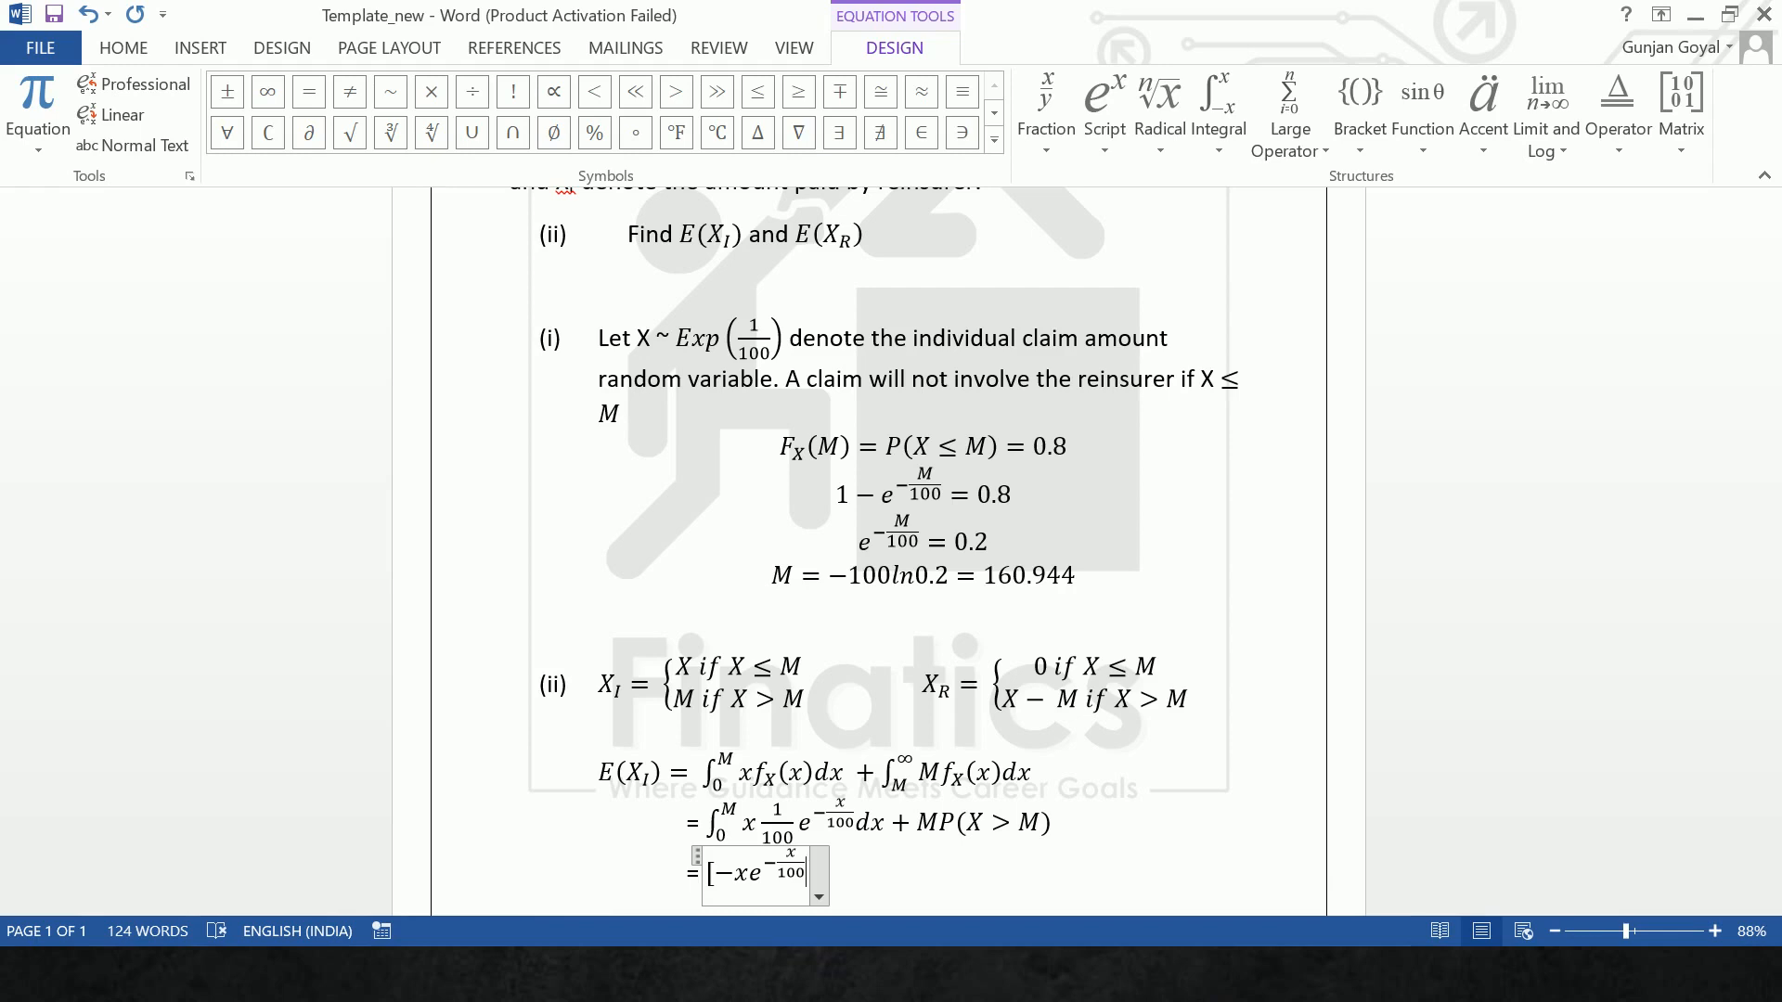
{"action": "type", "text": "]_"}
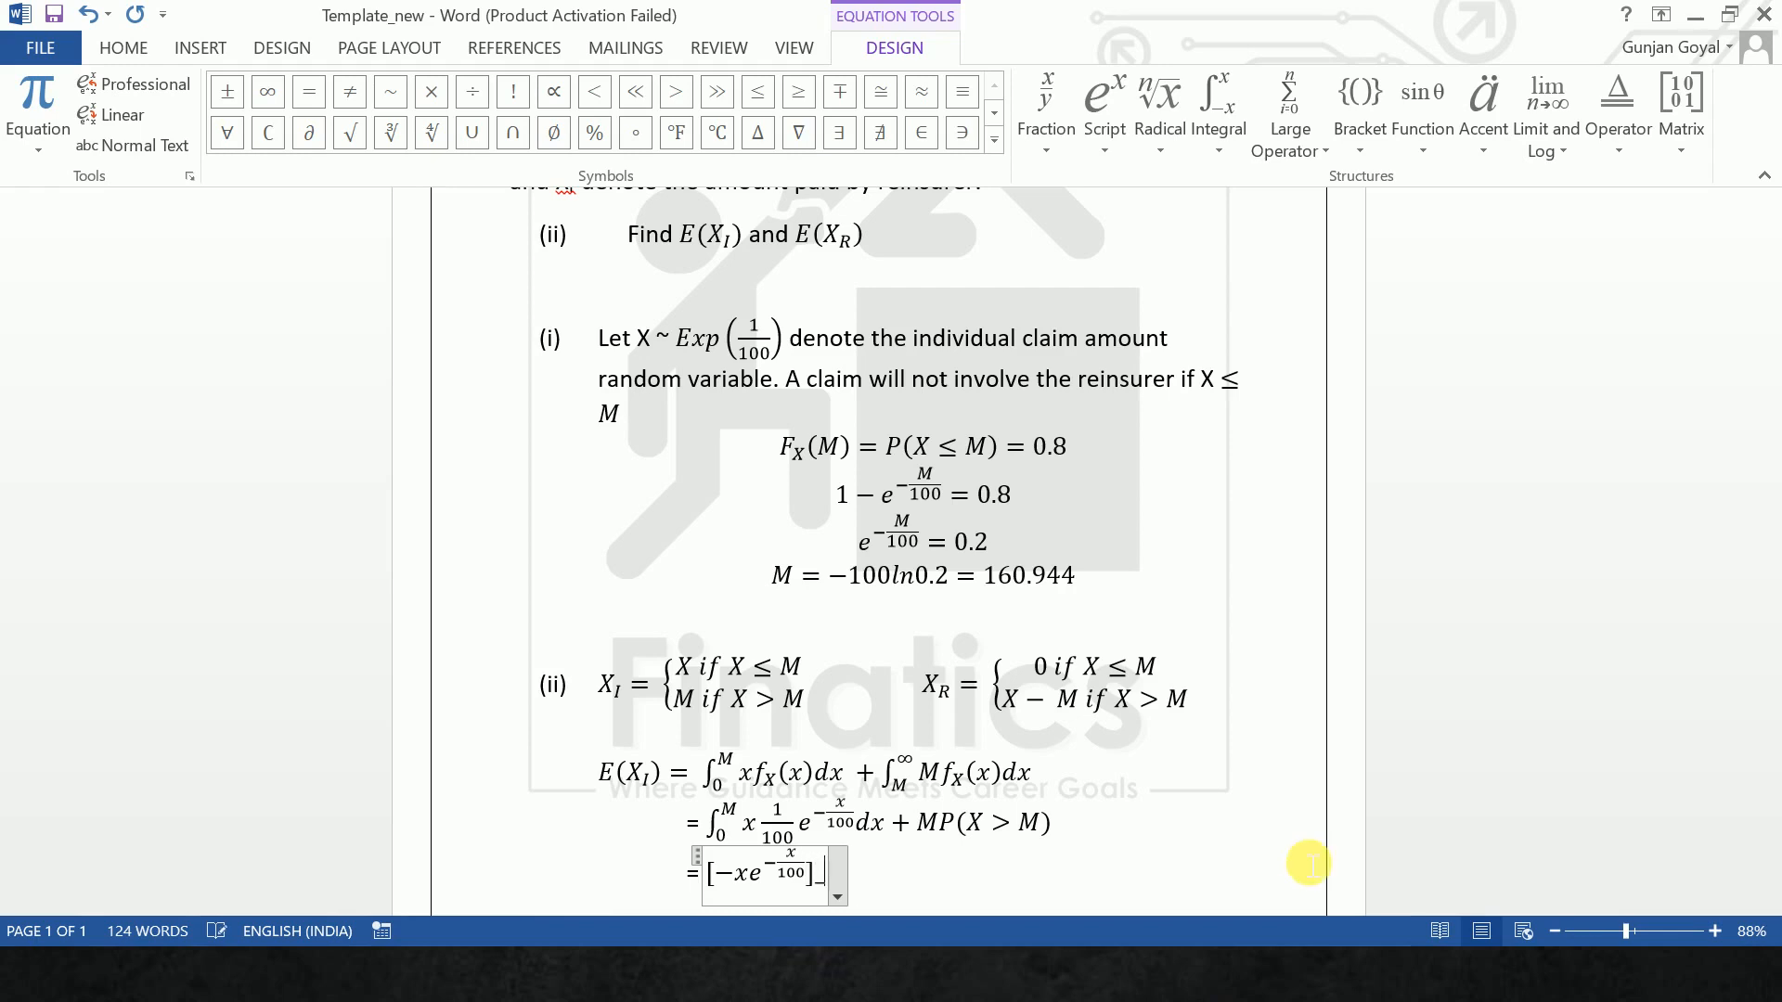
{"action": "type", "text": "0^m"}
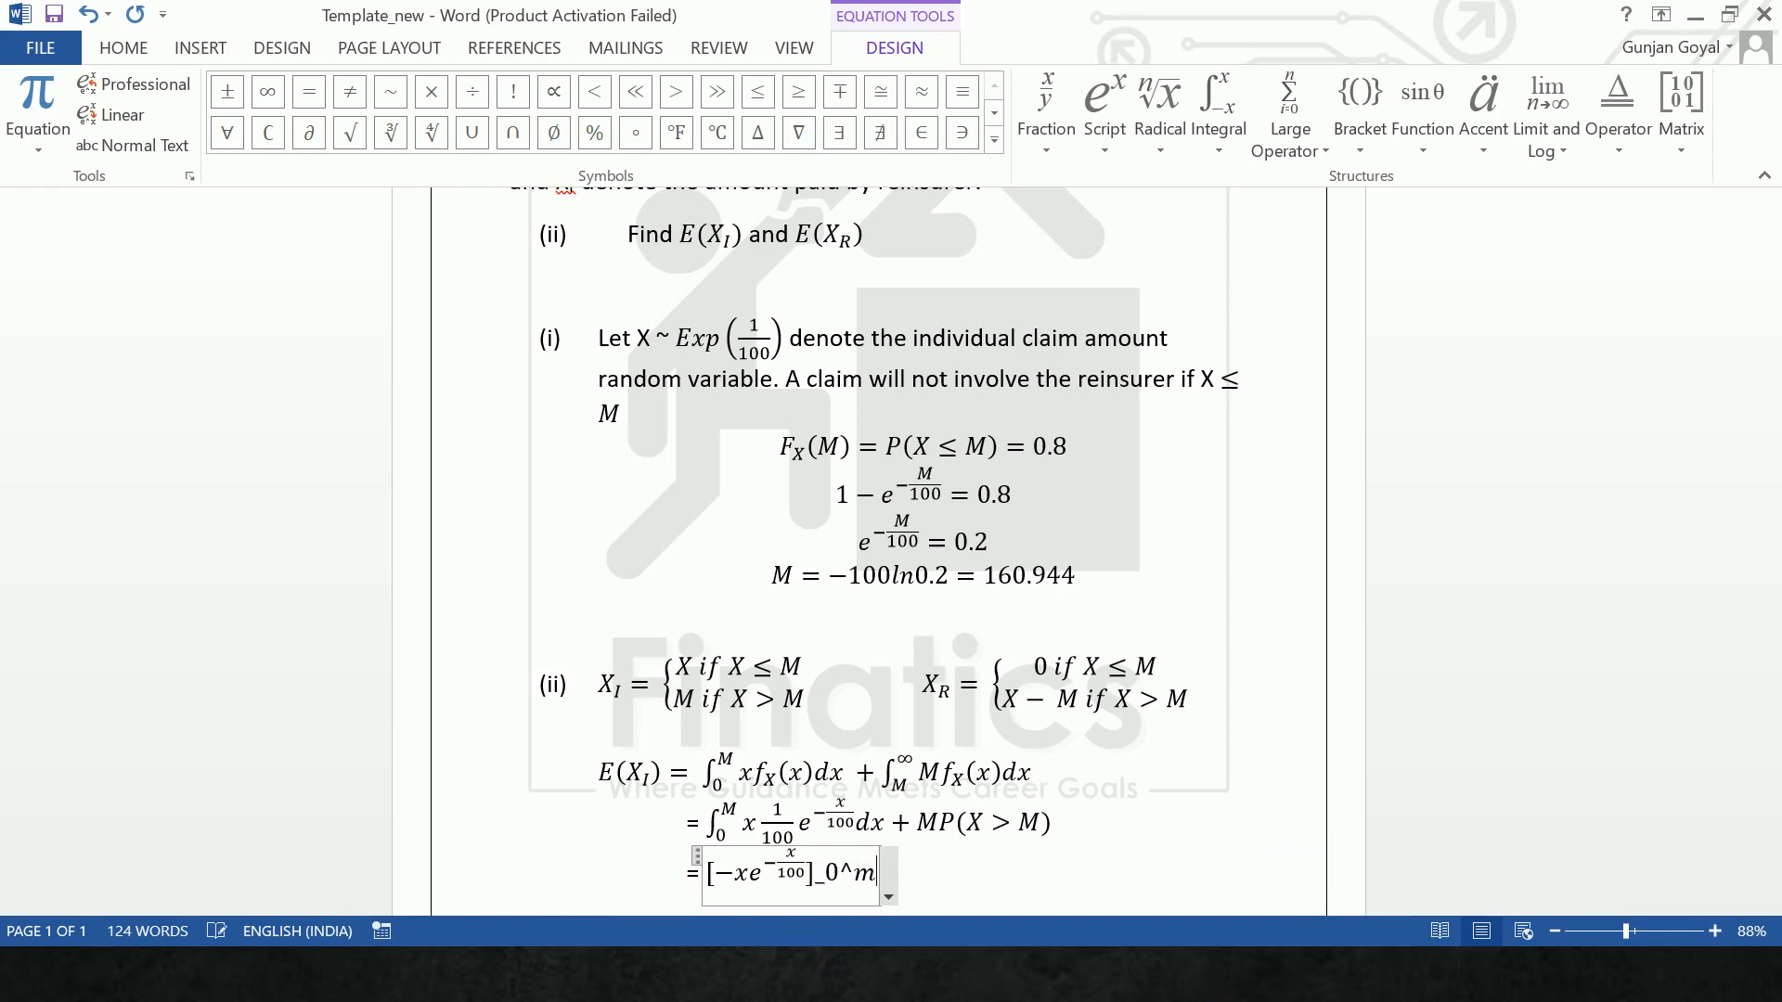
{"action": "key", "text": "BackSpace"}
{"action": "type", "text": "M "}
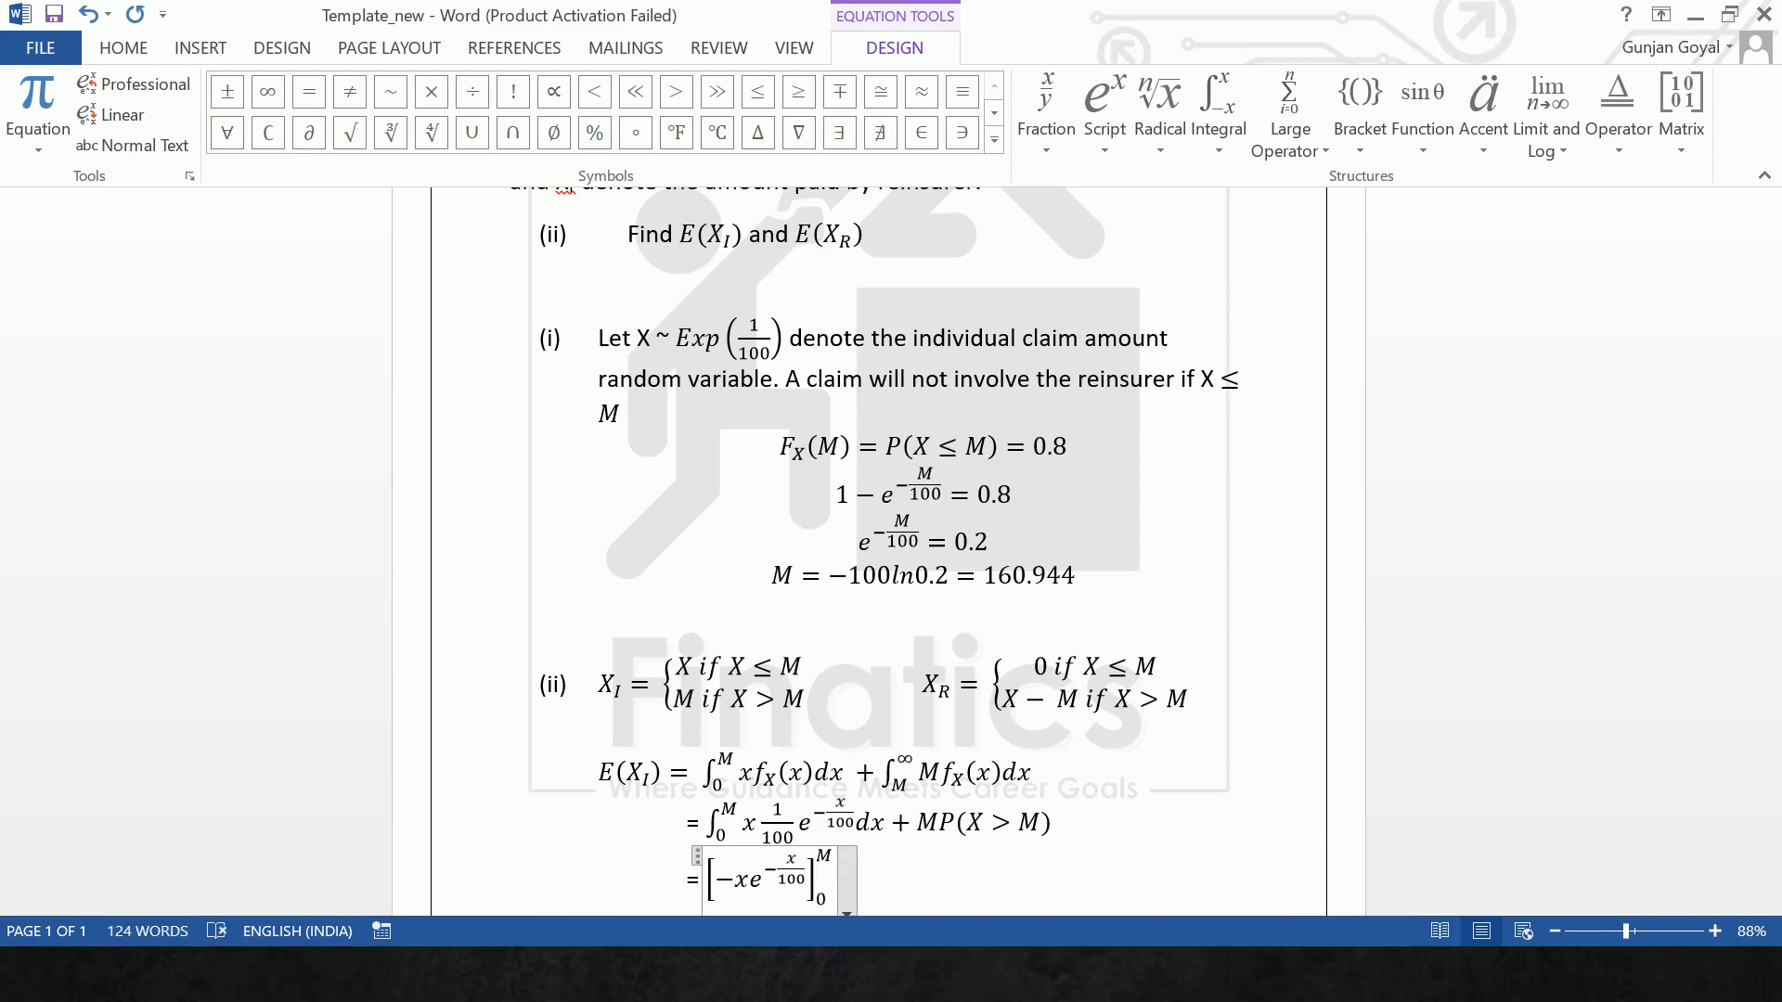
Append a plus sign and an integral with lower limit 0 and upper limit M after the bracketed term.
{"action": "type", "text": "+"}
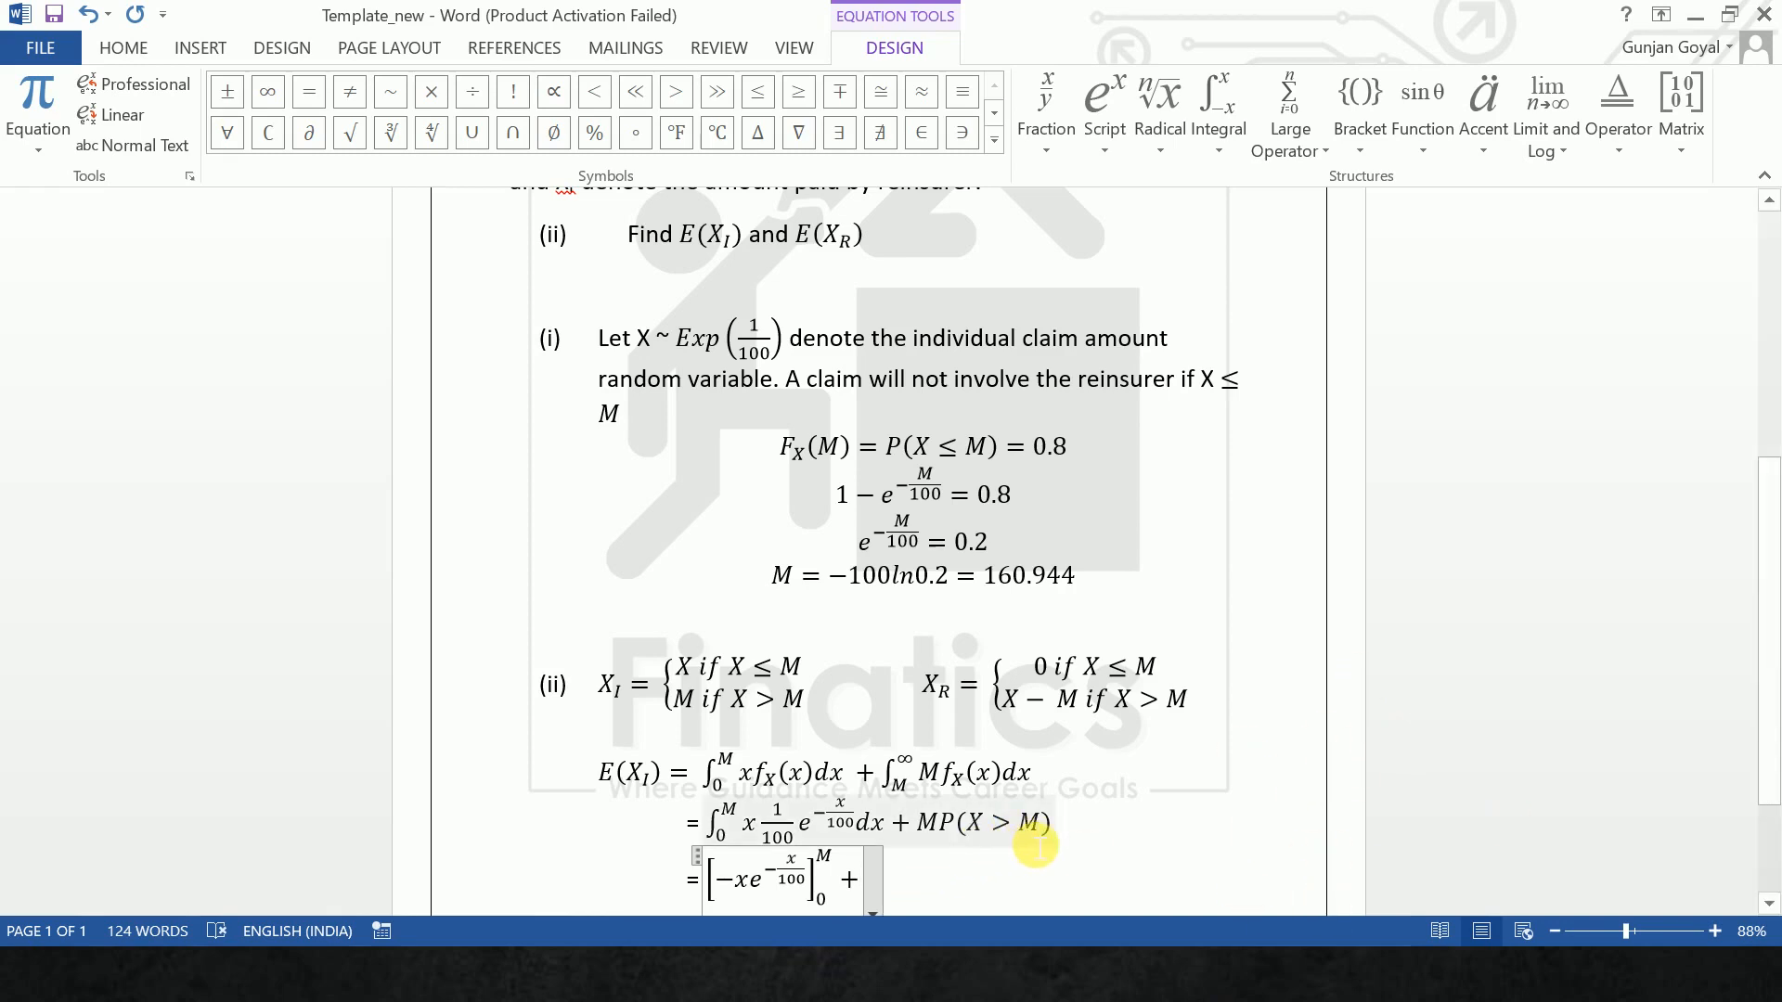
{"action": "type", "text": "\\int"}
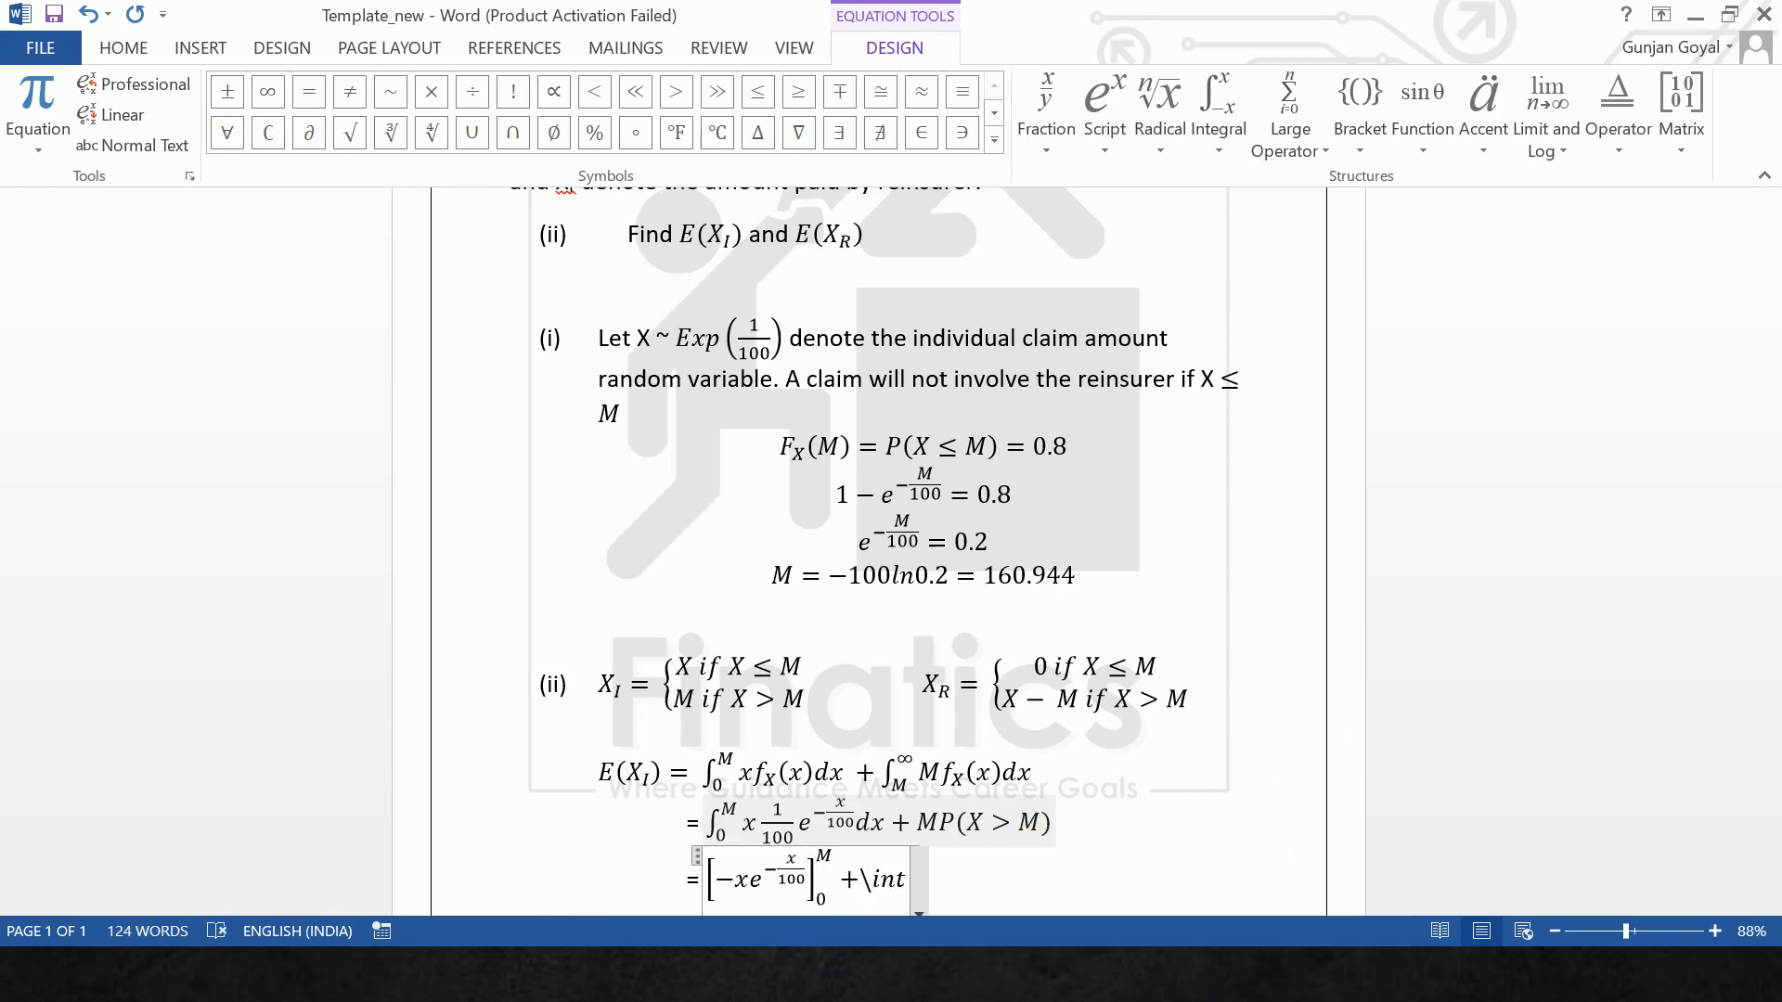
{"action": "key", "text": "BackSpace"}
{"action": "key", "text": "BackSpace"}
{"action": "key", "text": "BackSpace"}
{"action": "key", "text": "BackSpace"}
{"action": "type", "text": " ∫ 0"}
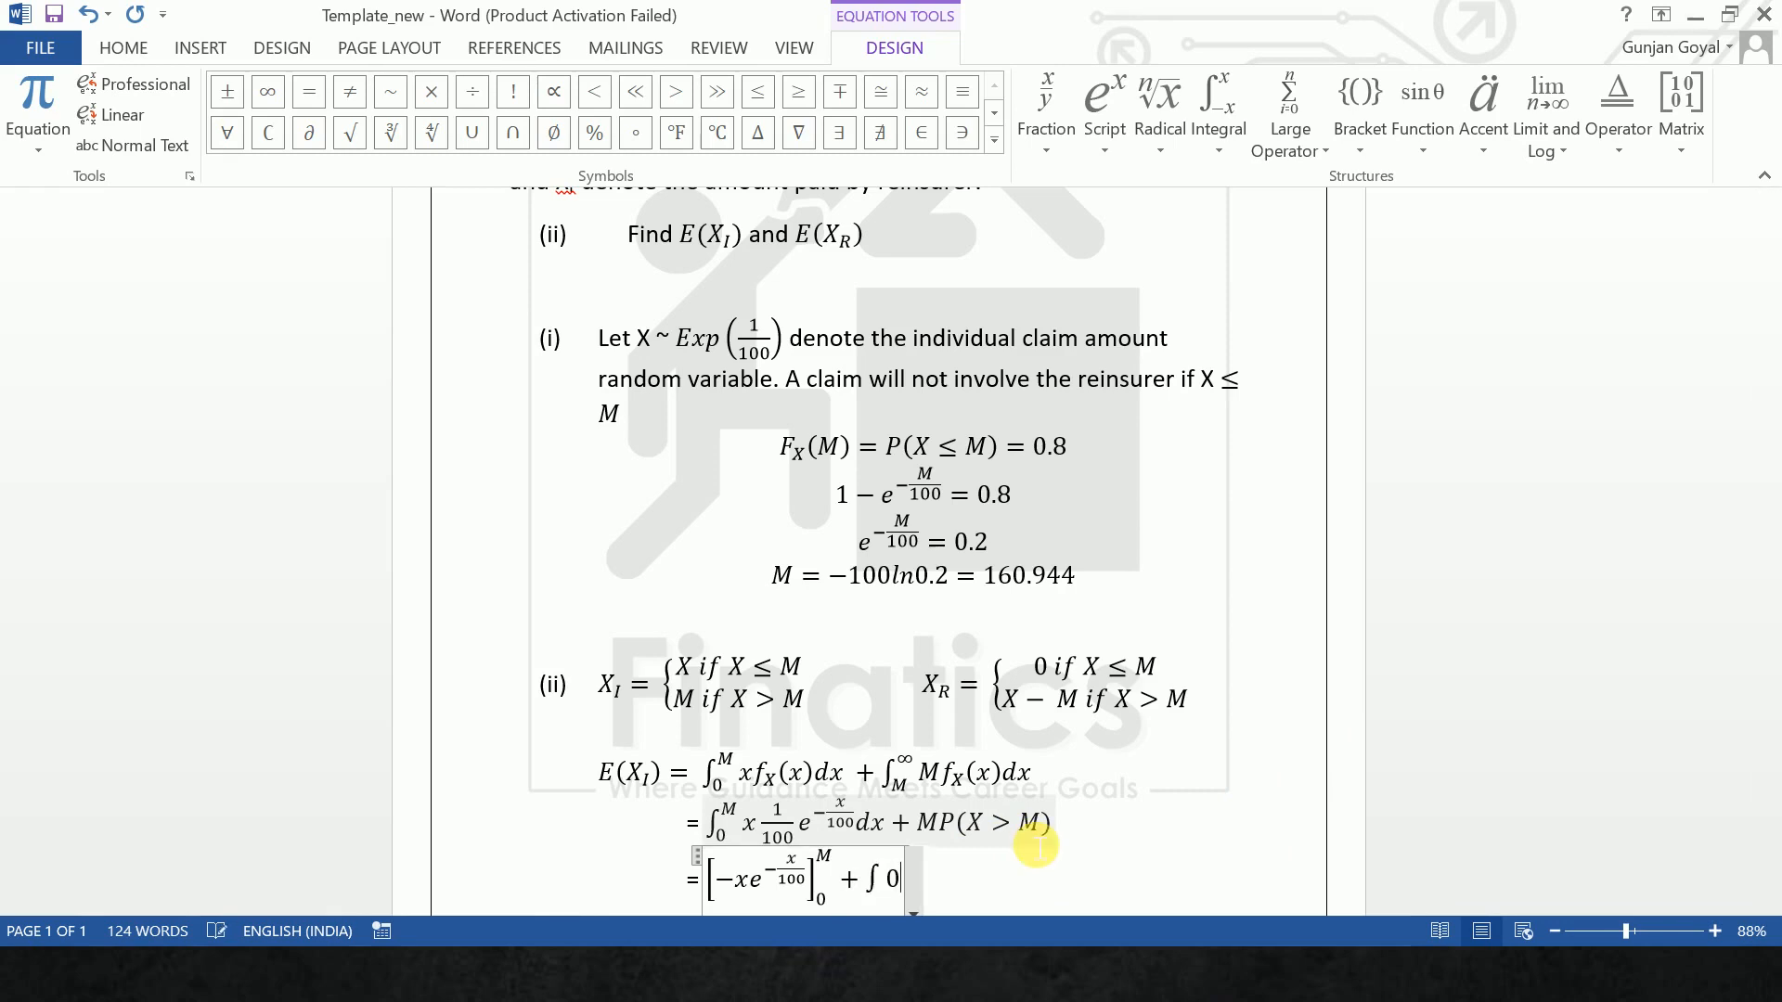
{"action": "key", "text": "BackSpace"}
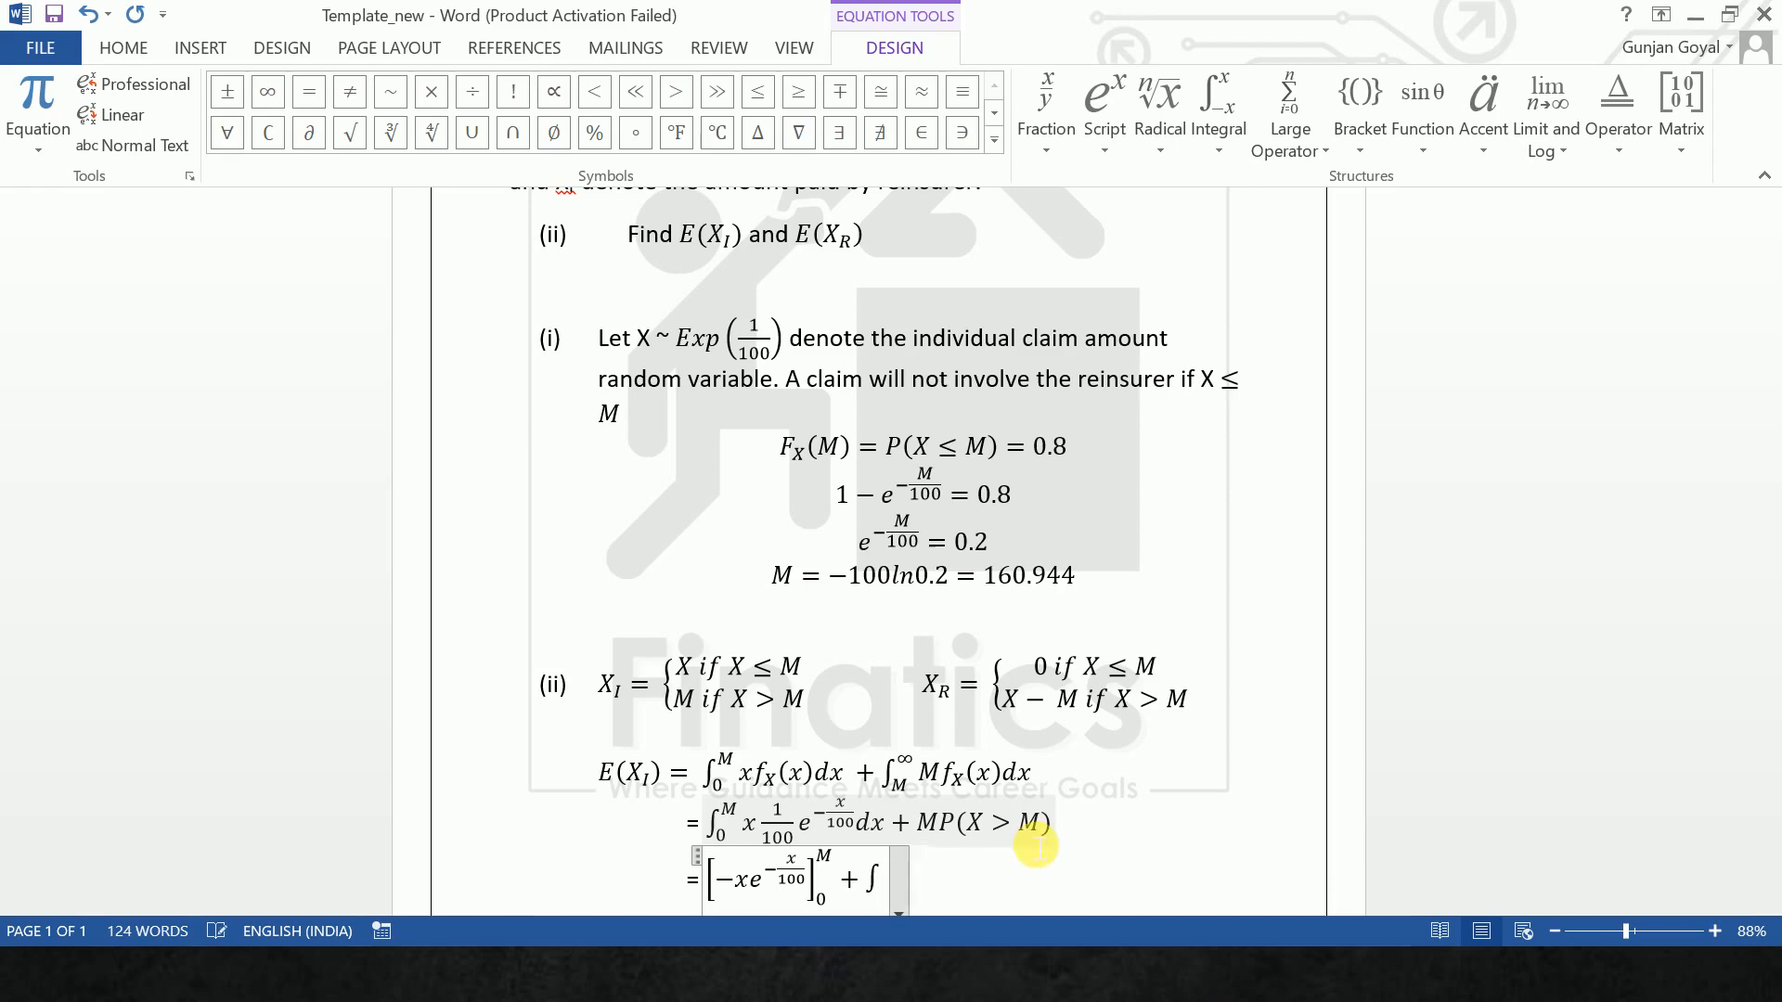
{"action": "type", "text": "_0^m"}
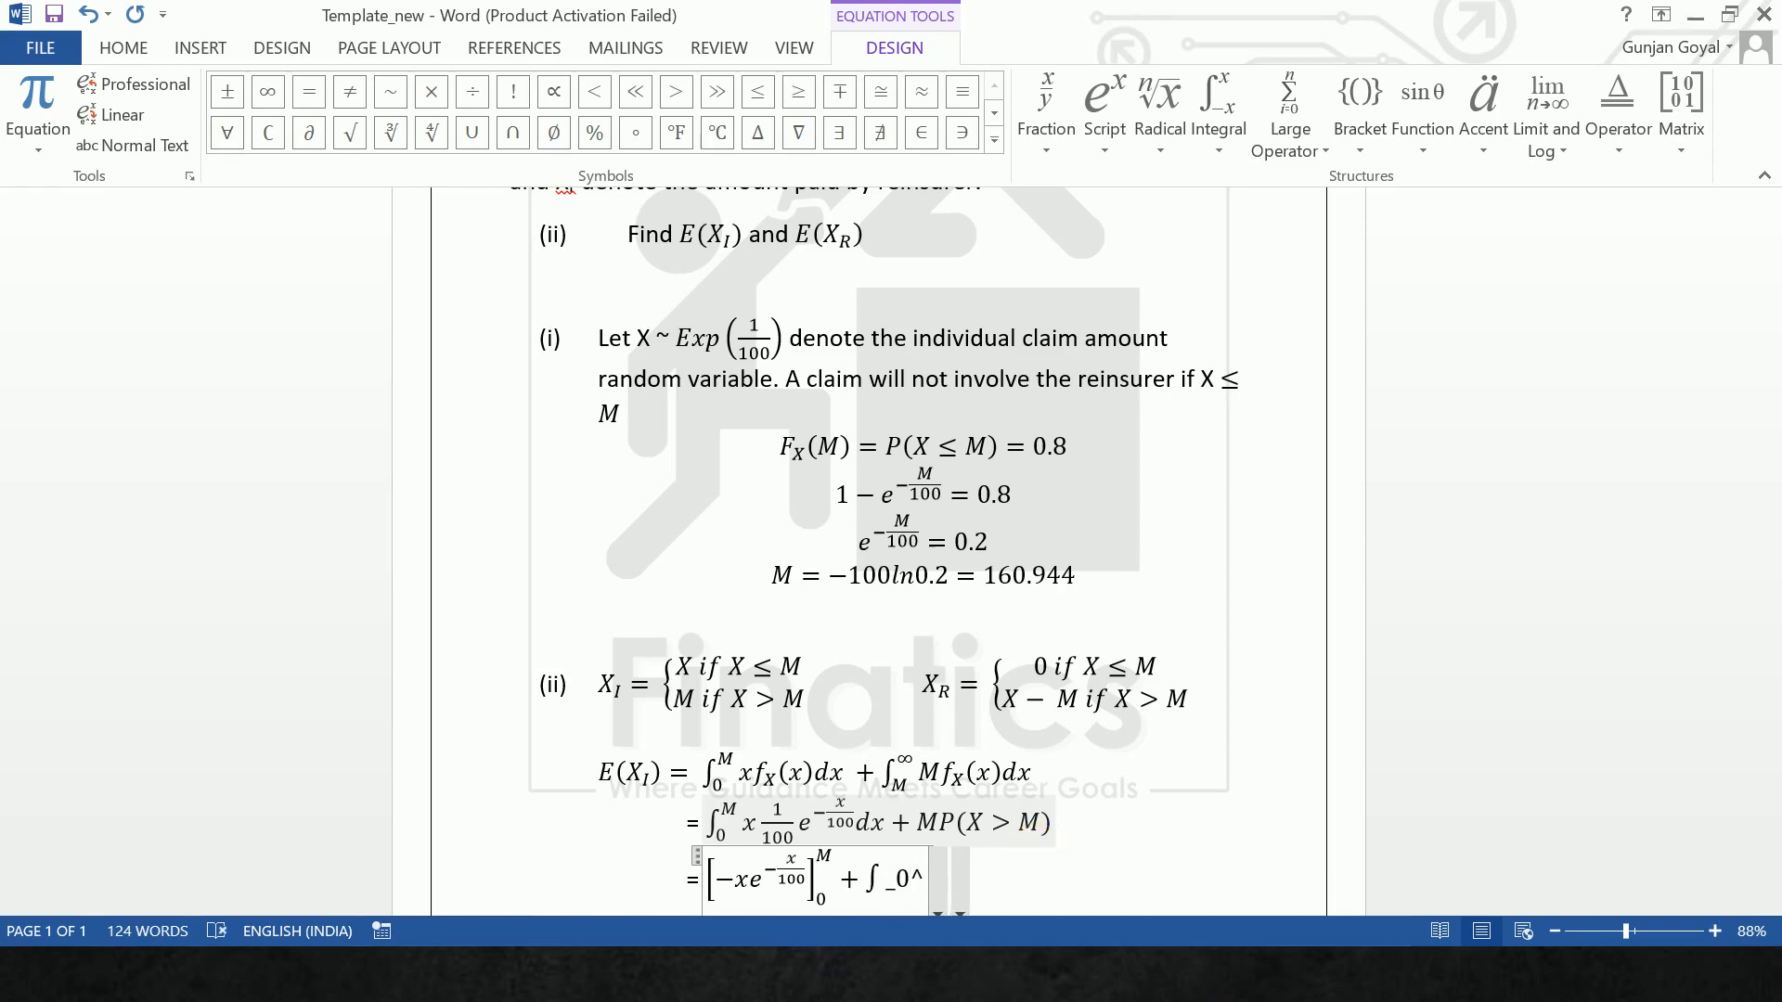
{"action": "key", "text": "Left"}
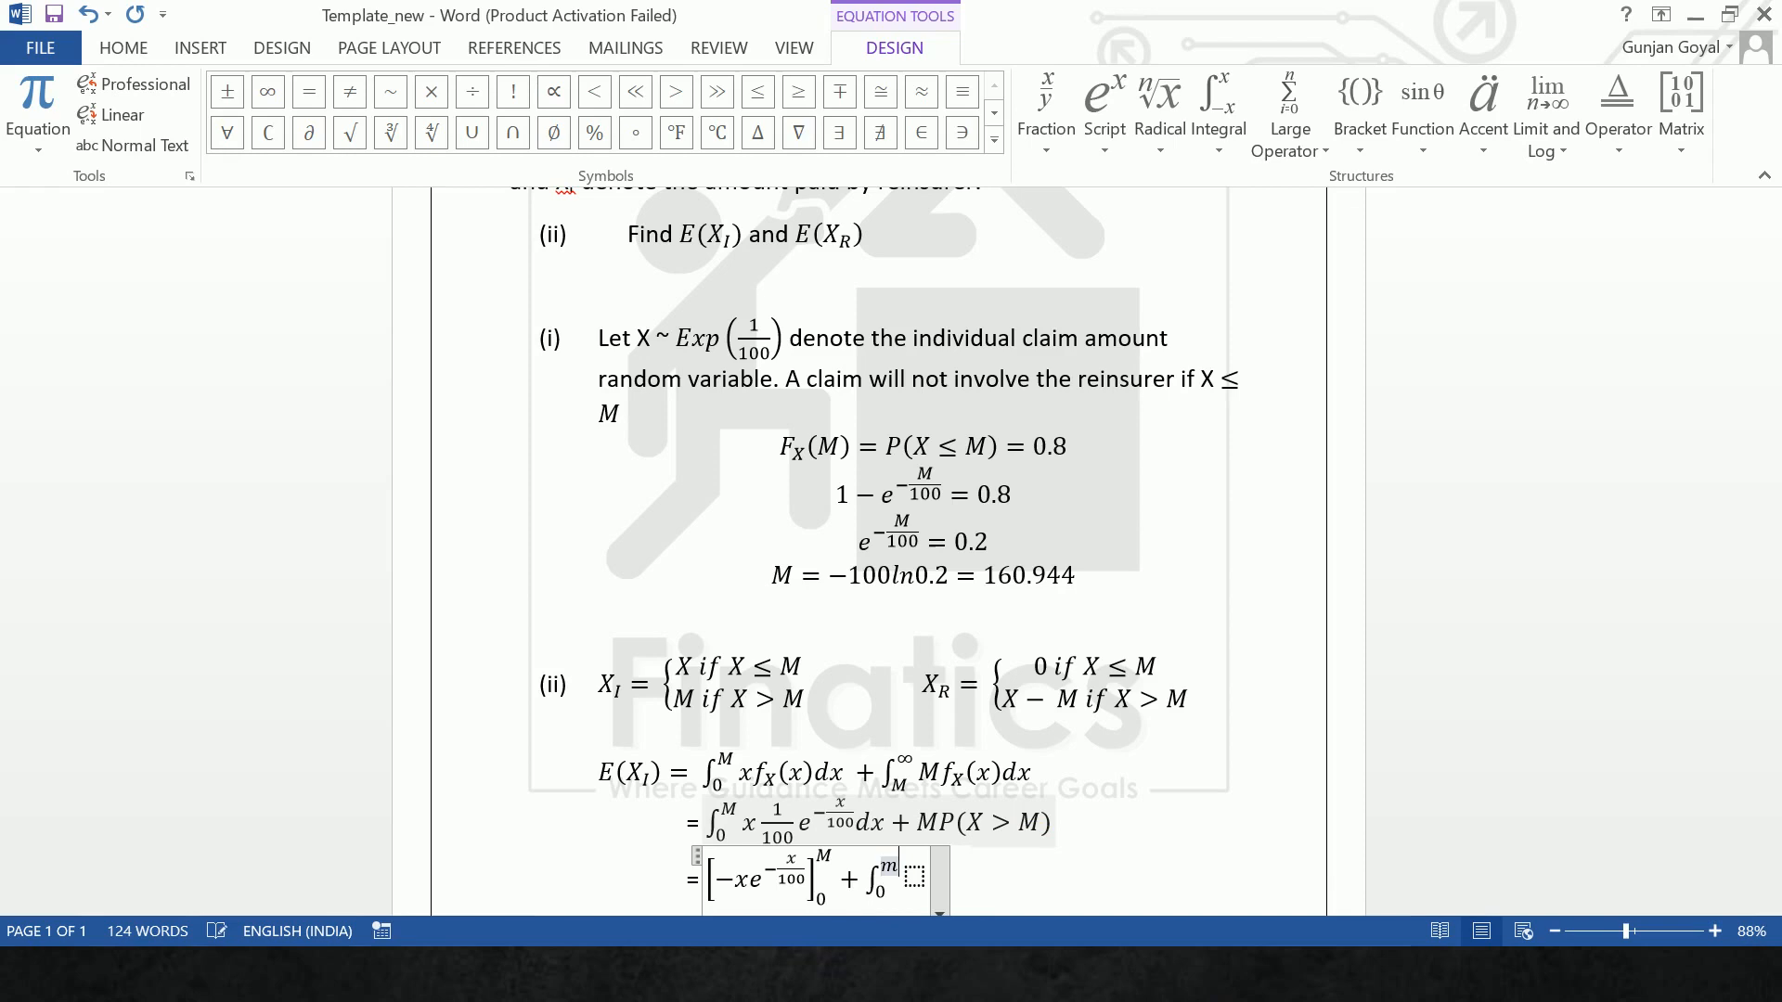
{"action": "key", "text": "BackSpace"}
{"action": "type", "text": "M"}
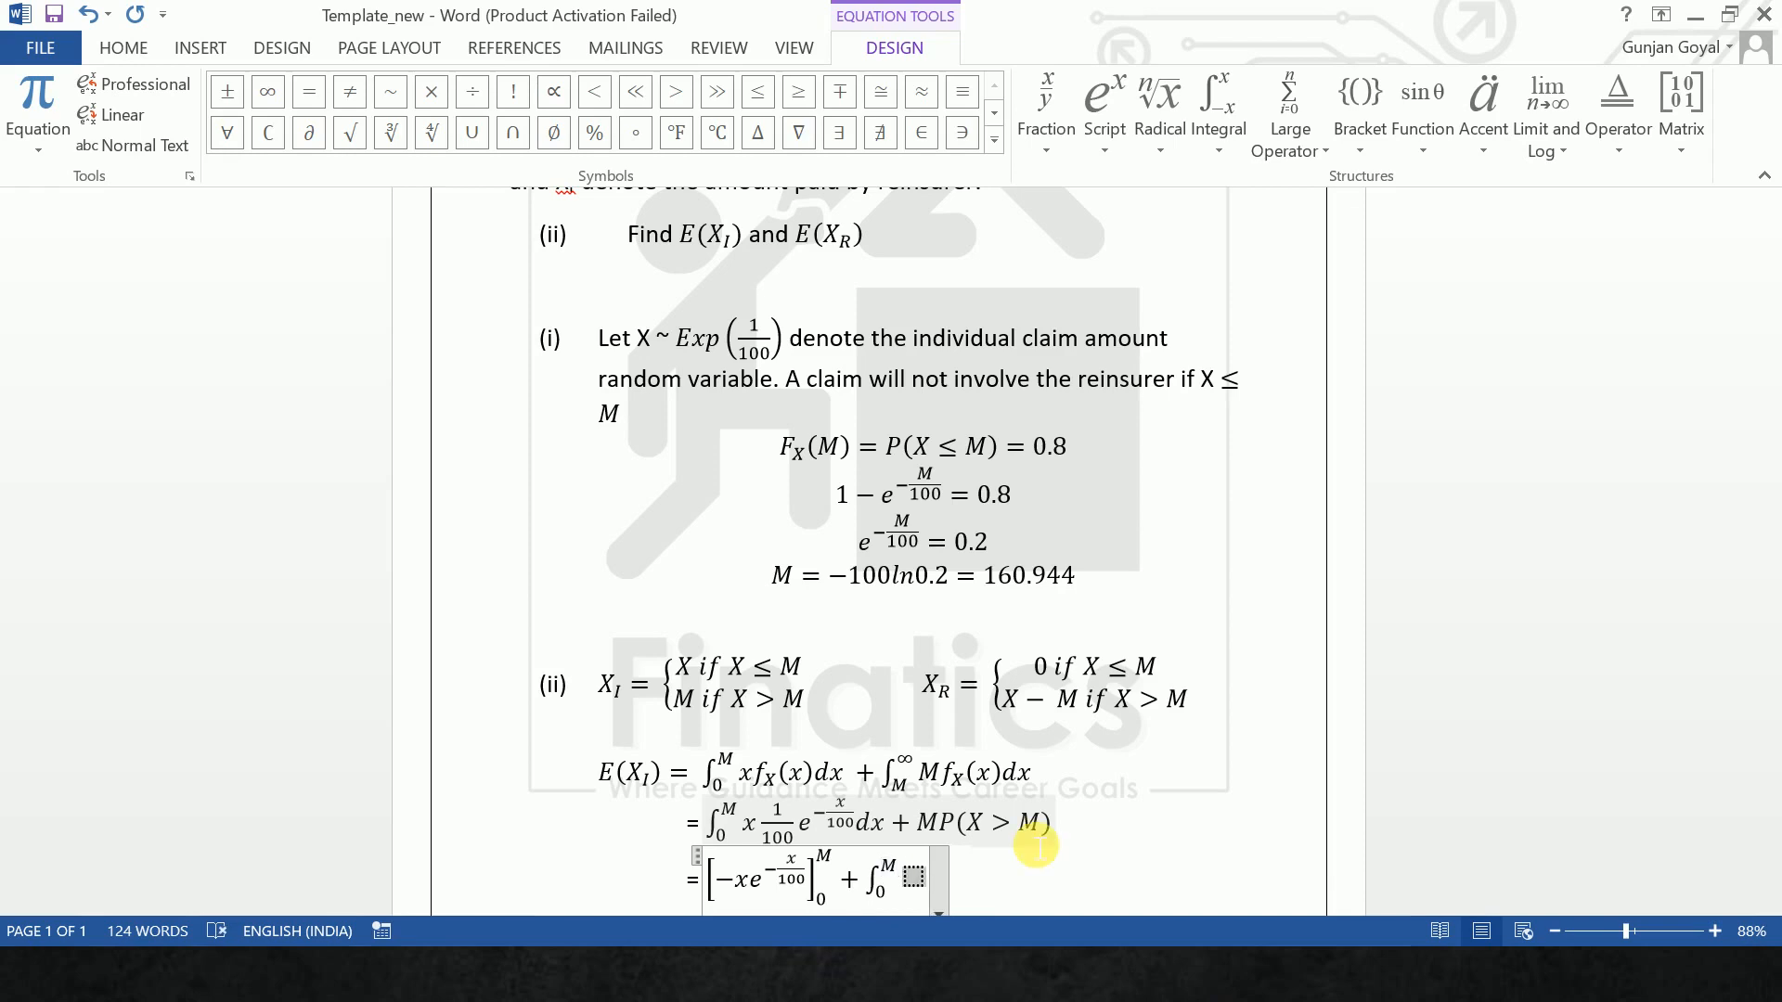
Fill the new integral with e raised to the parenthesised exponent (-x/100), removing the stray n from the exponent.
{"action": "key", "text": "Right"}
{"action": "type", "text": "e"}
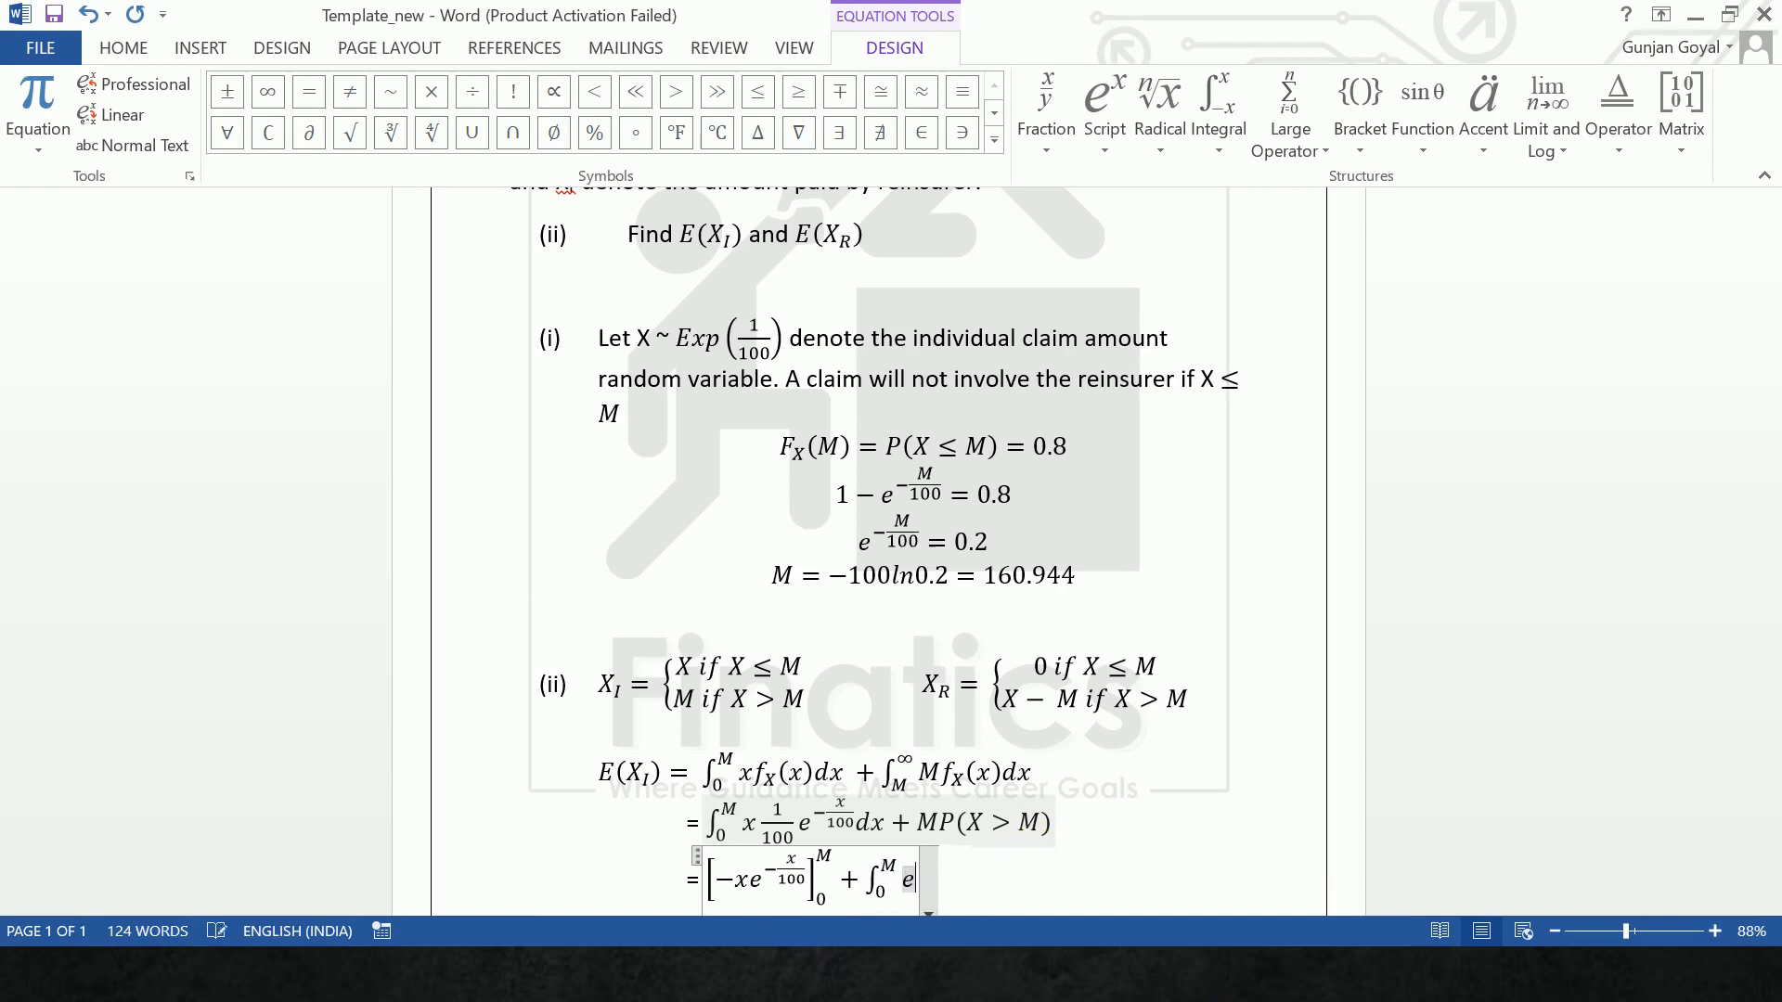
{"action": "type", "text": "^(-x/100)"}
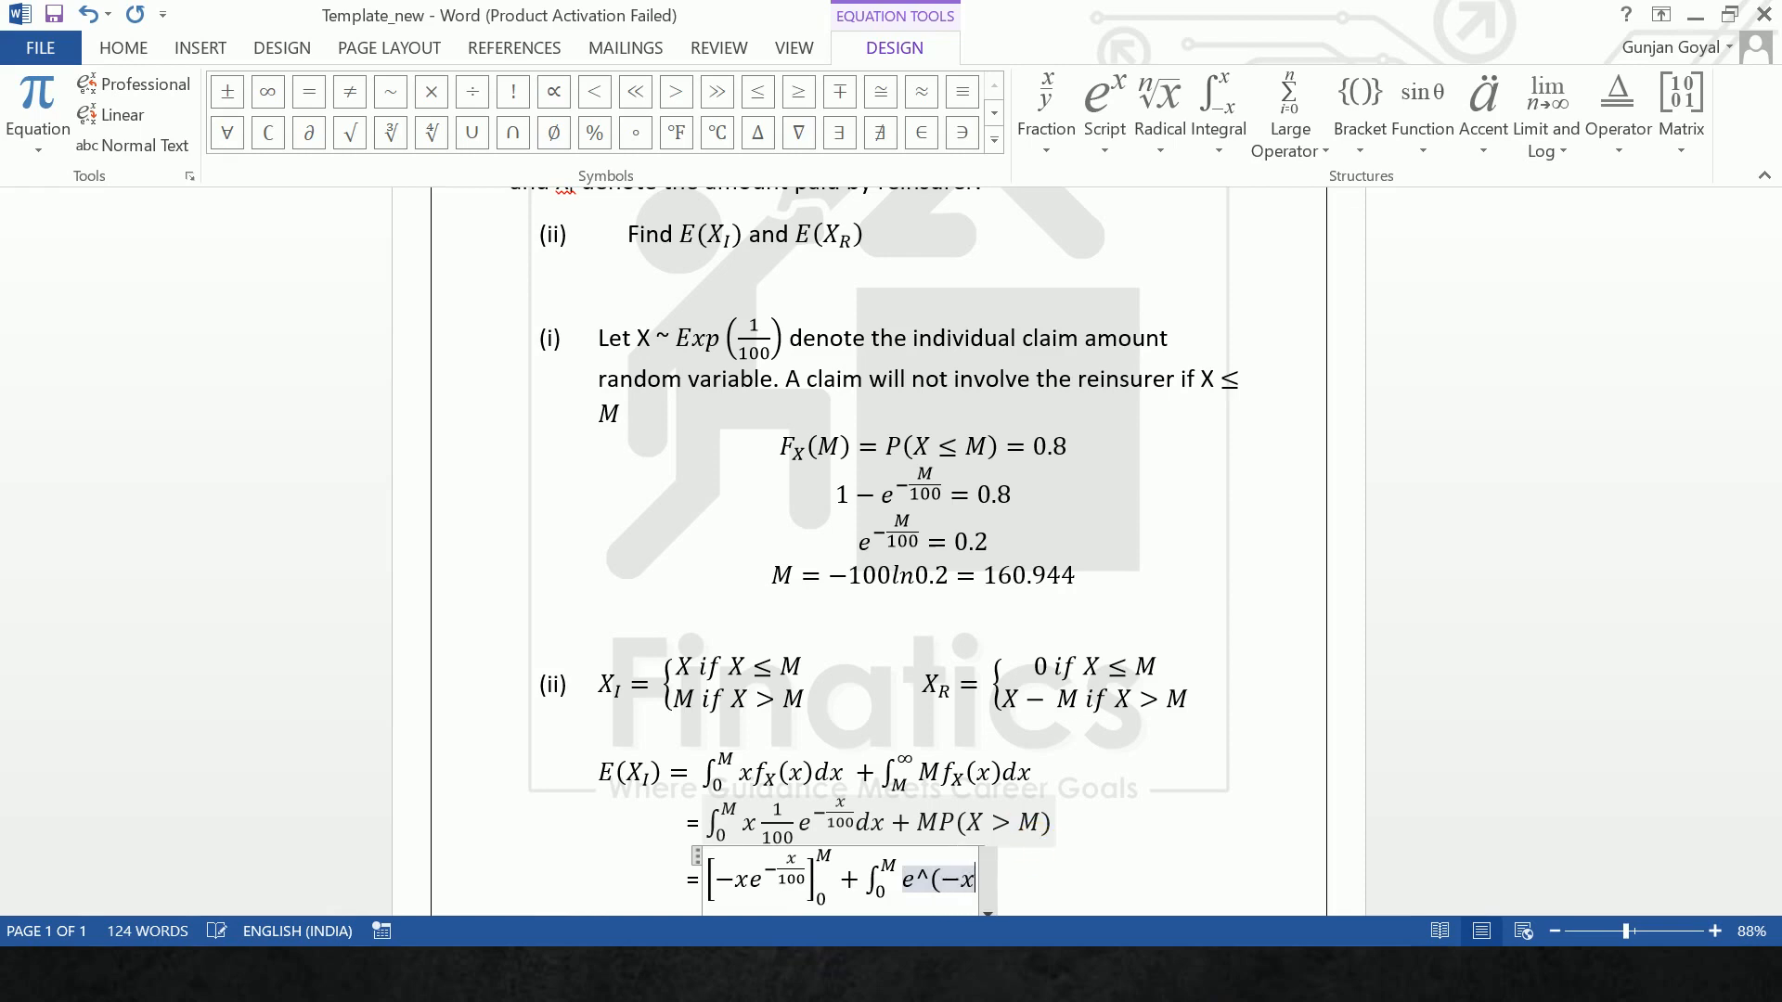
{"action": "type", "text": " n"}
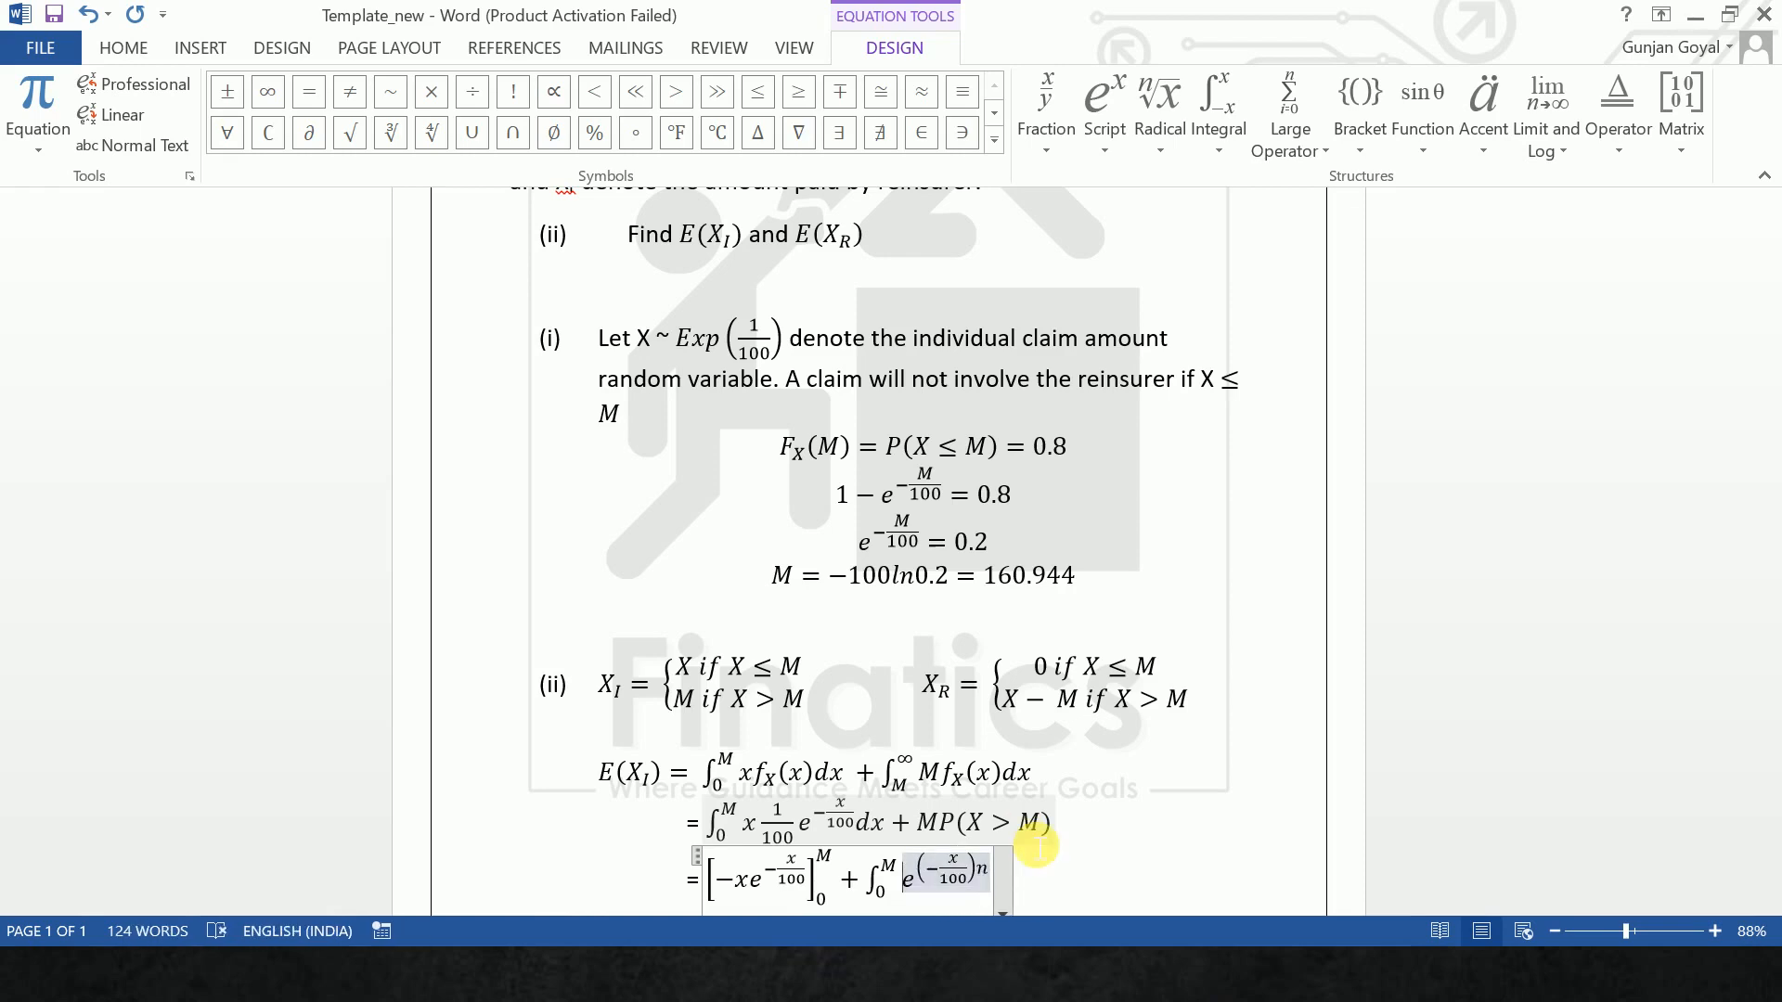
{"action": "key", "text": "Home"}
{"action": "key", "text": "Right"}
{"action": "key", "text": "Right"}
{"action": "key", "text": "Right"}
{"action": "key", "text": "Right"}
{"action": "key", "text": "Right"}
{"action": "key", "text": "Right"}
{"action": "key", "text": "Right"}
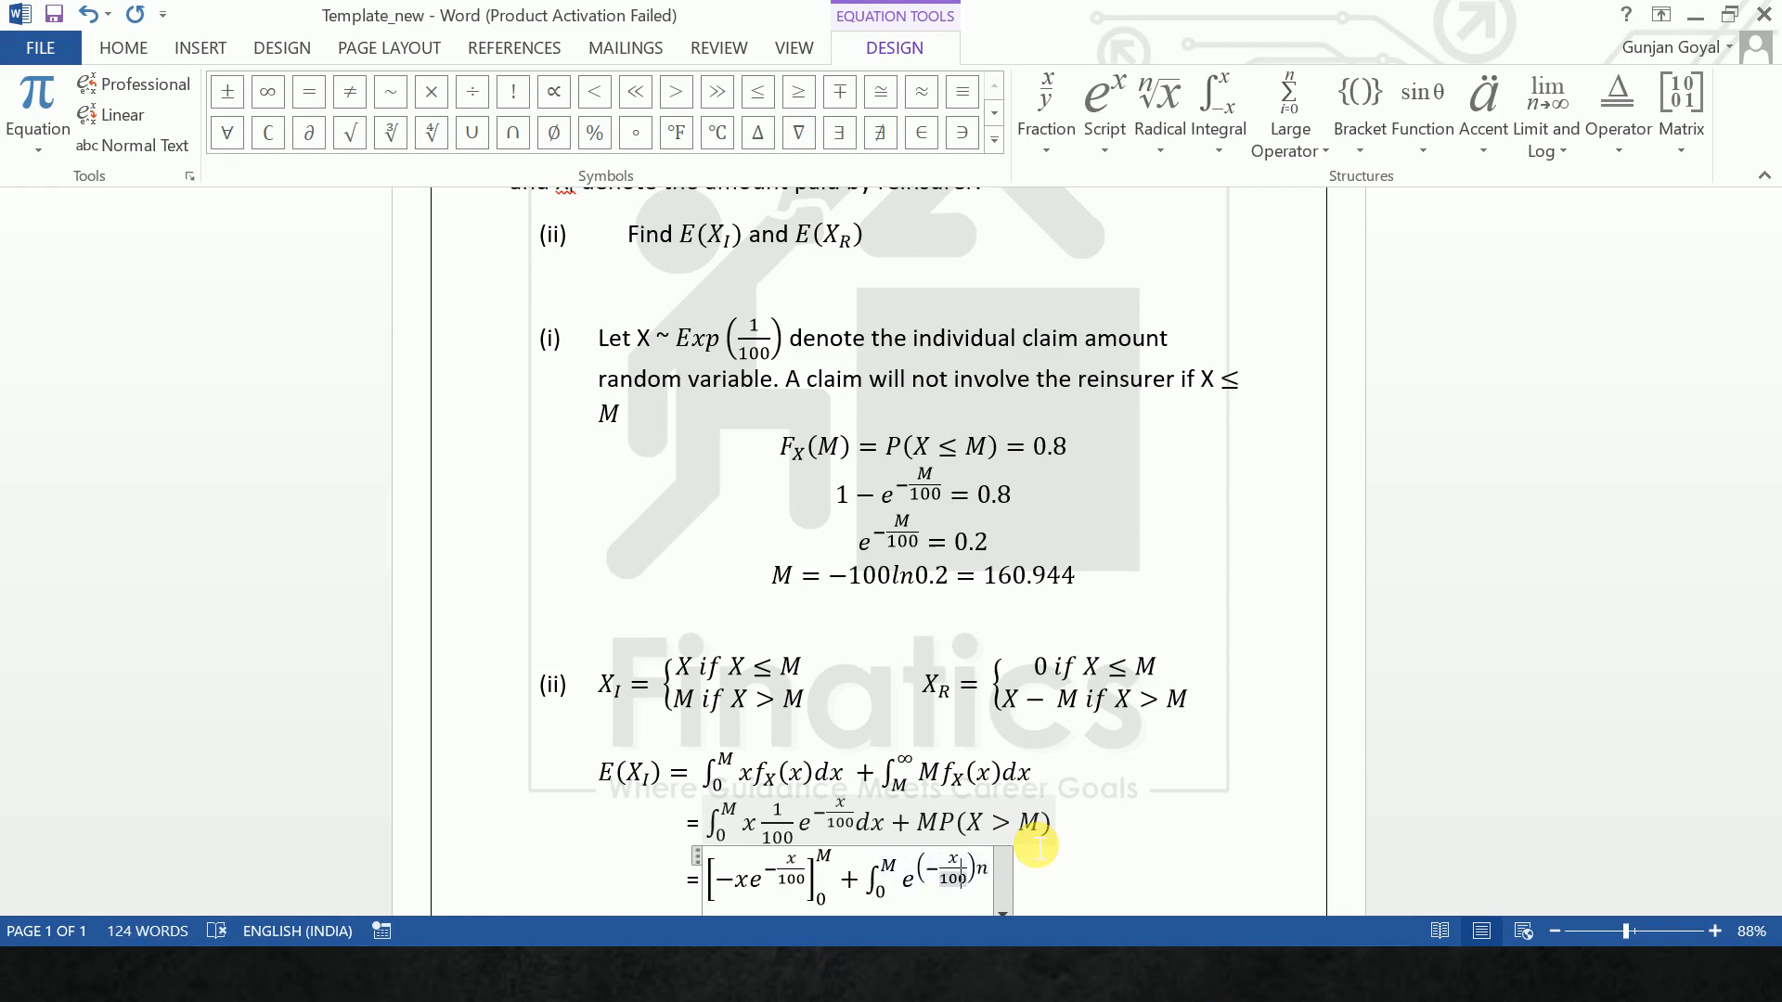
{"action": "key", "text": "BackSpace"}
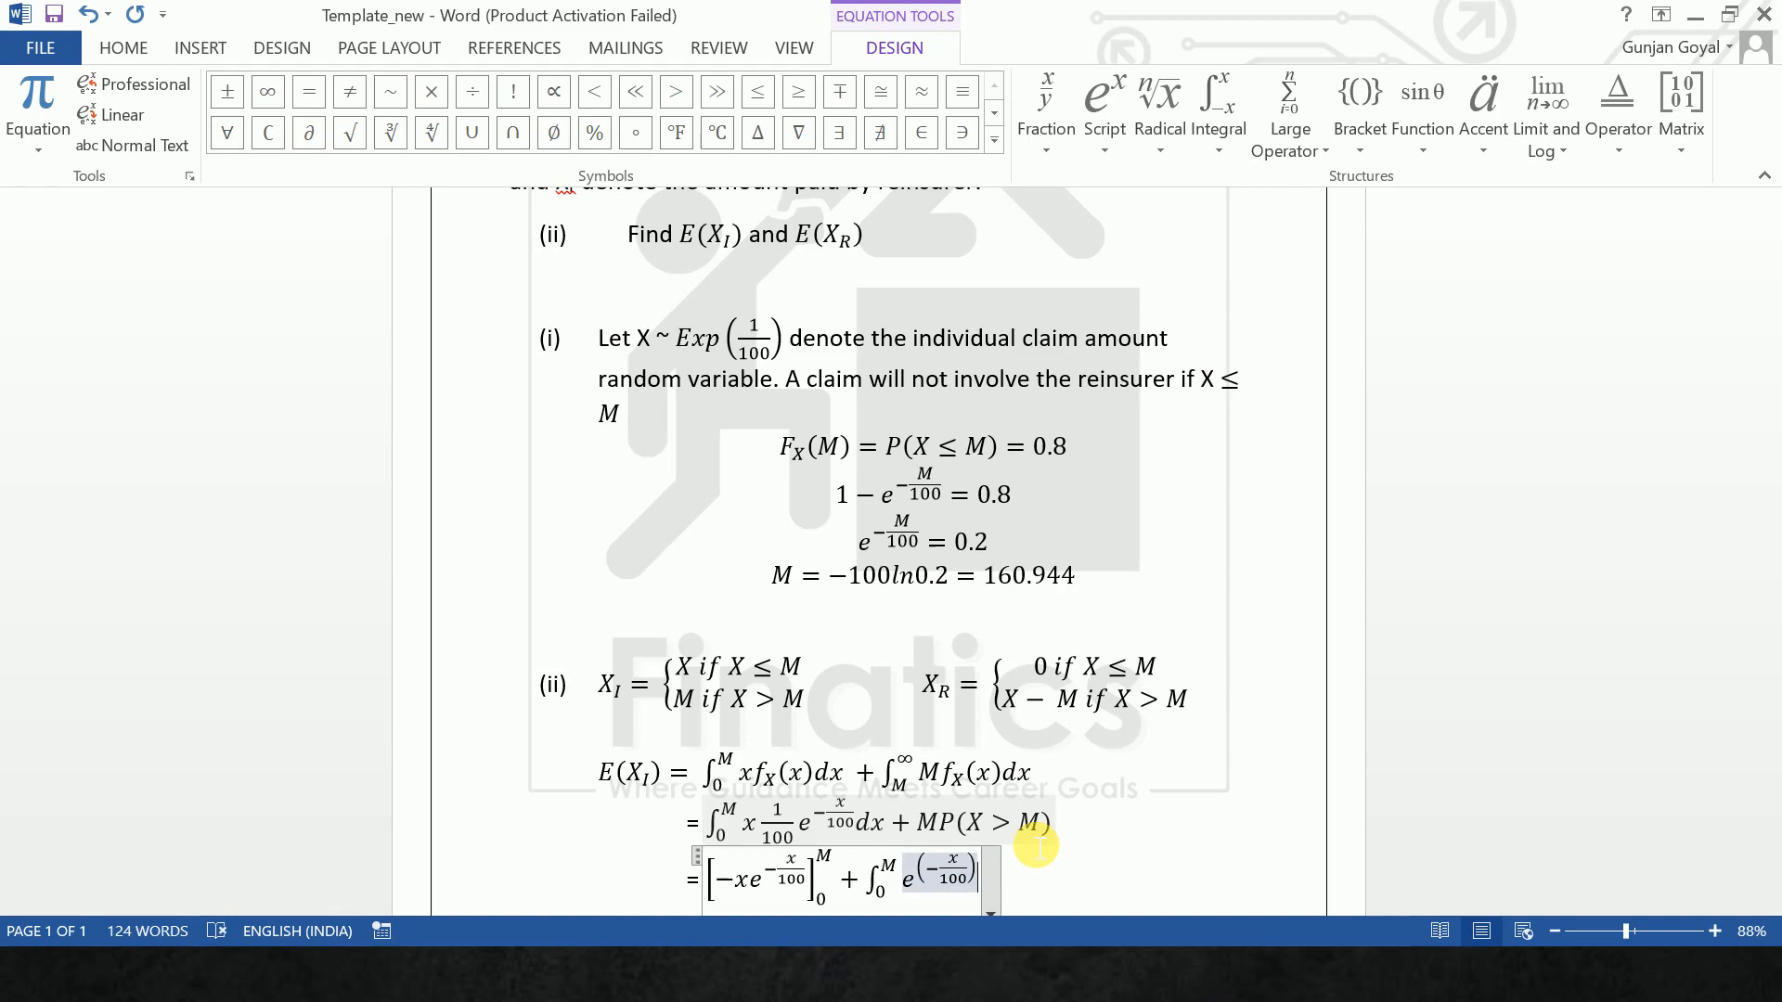
Complete the integral with dx and add a plus sign after it.
{"action": "type", "text": "dx"}
{"action": "left_click", "coordinate": [1072, 855]}
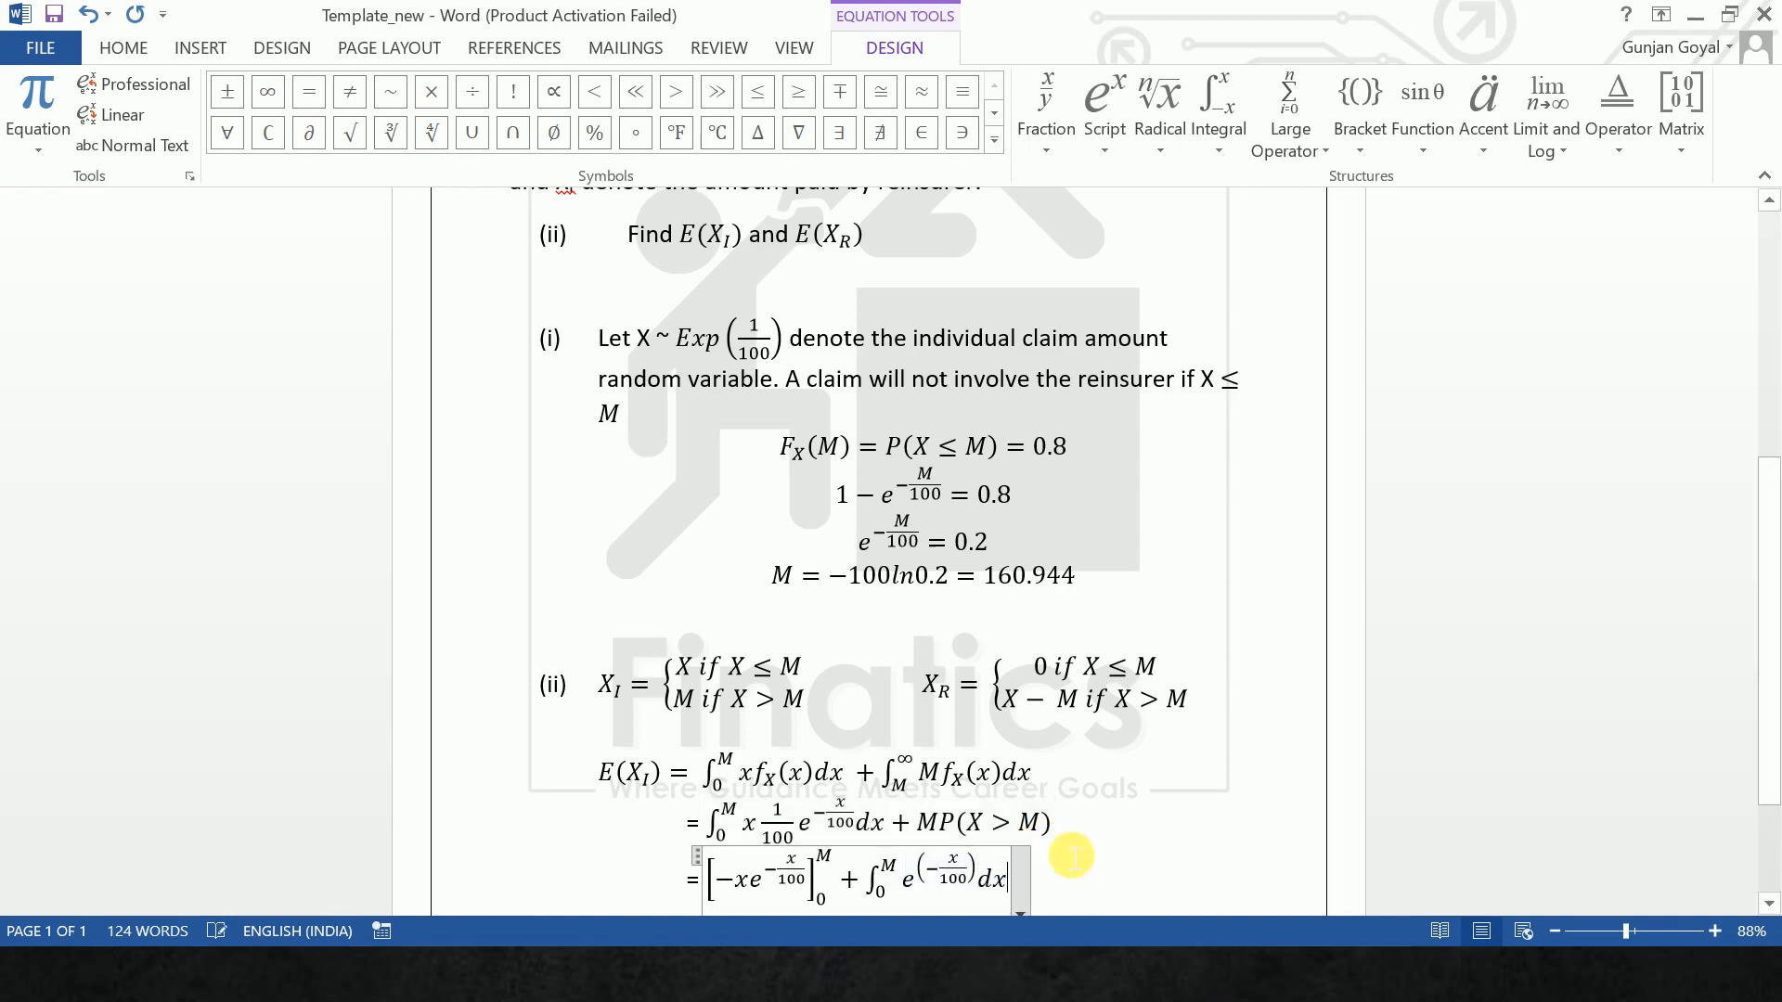
{"action": "type", "text": "+"}
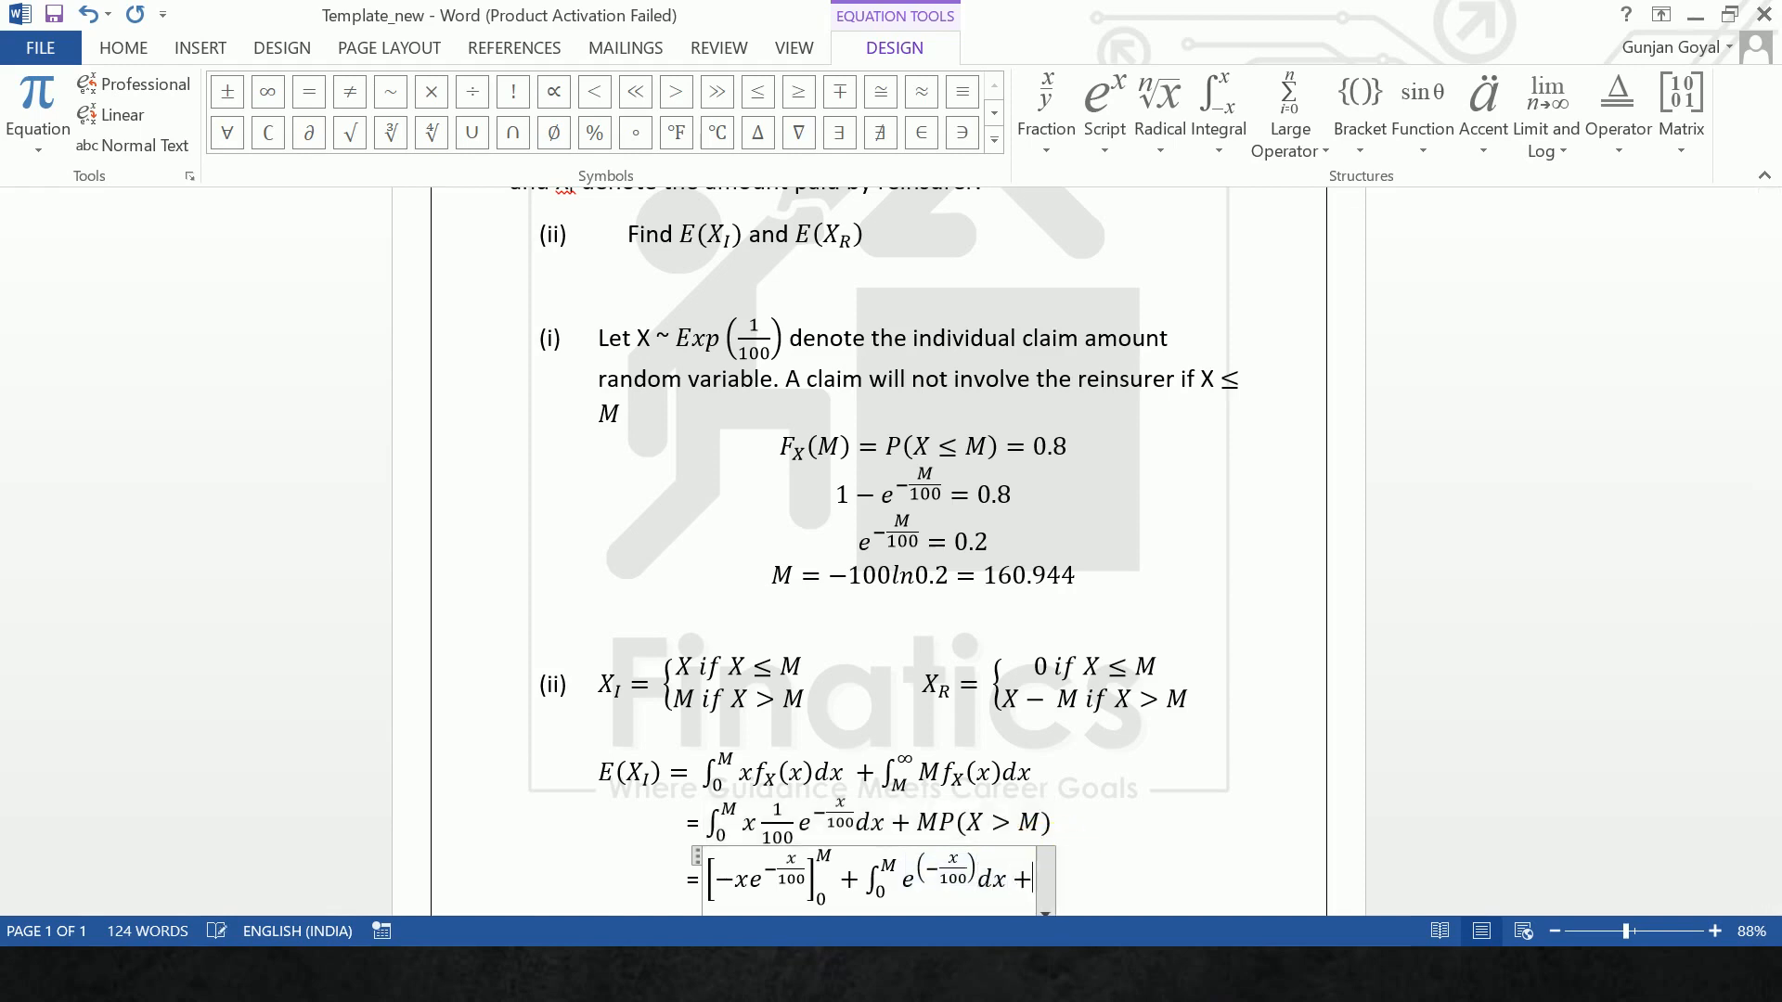
Finish the integration-by-parts line with the term Me^(-M/100) after the last plus sign.
{"action": "type", "text": "M"}
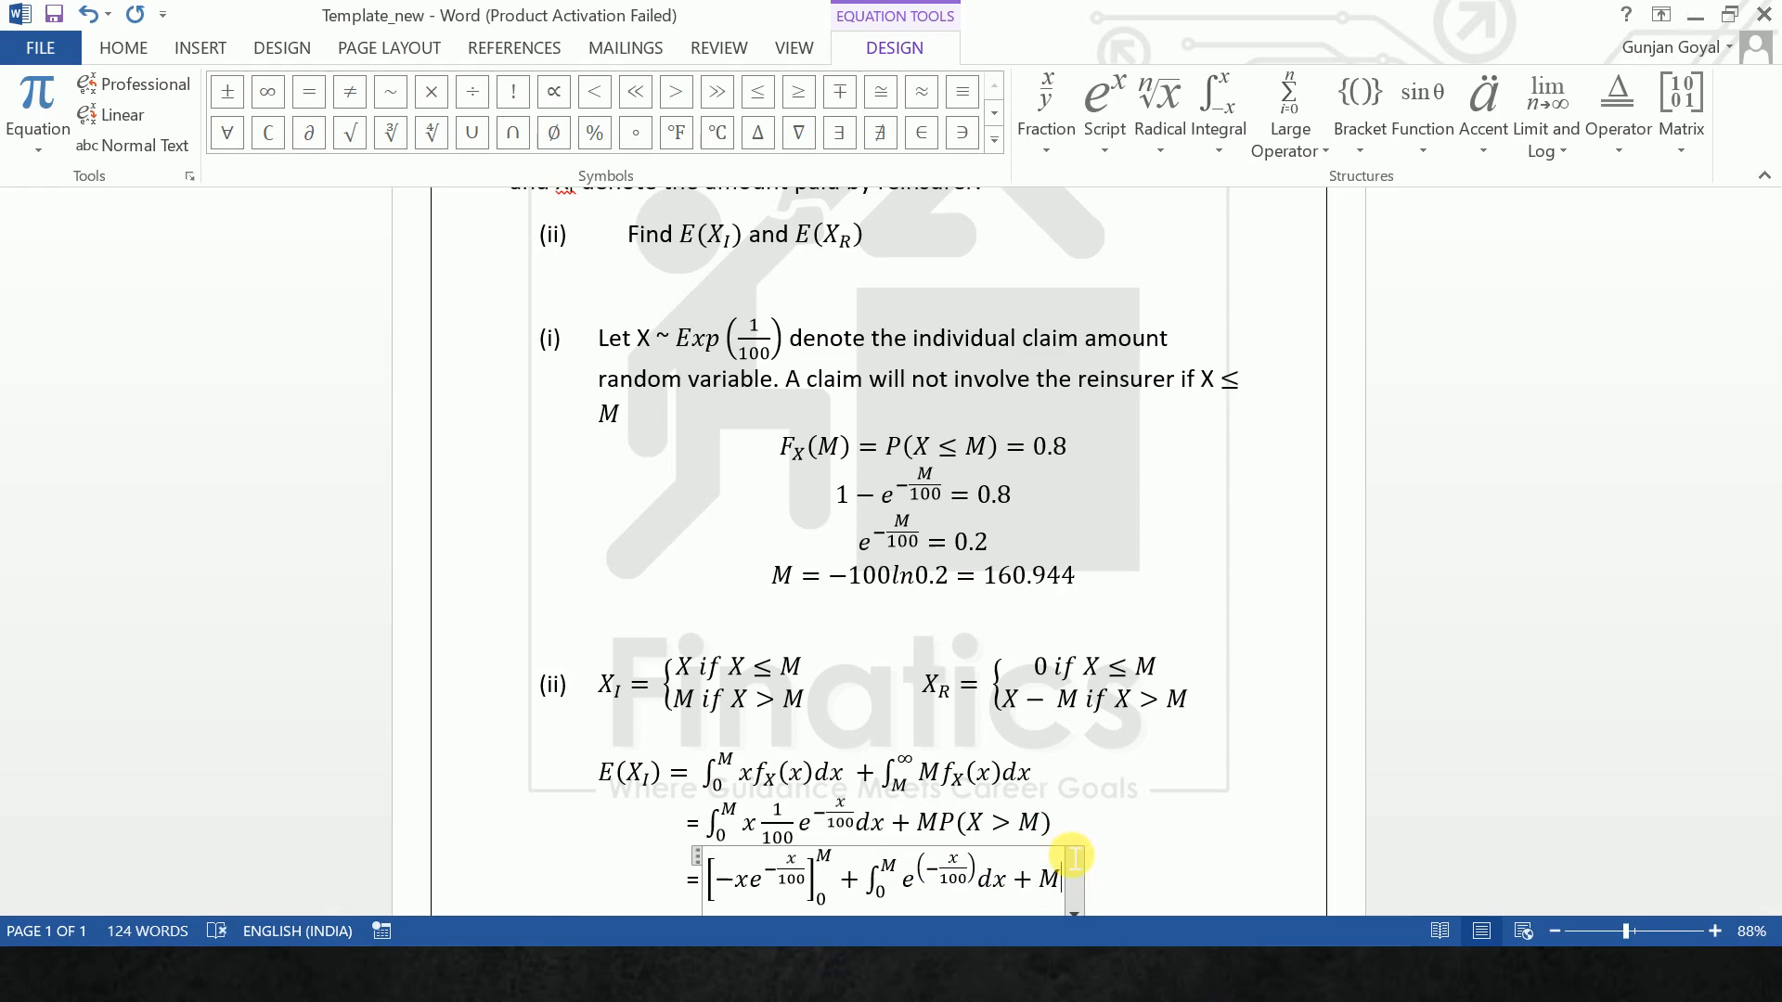
{"action": "type", "text": "e^("}
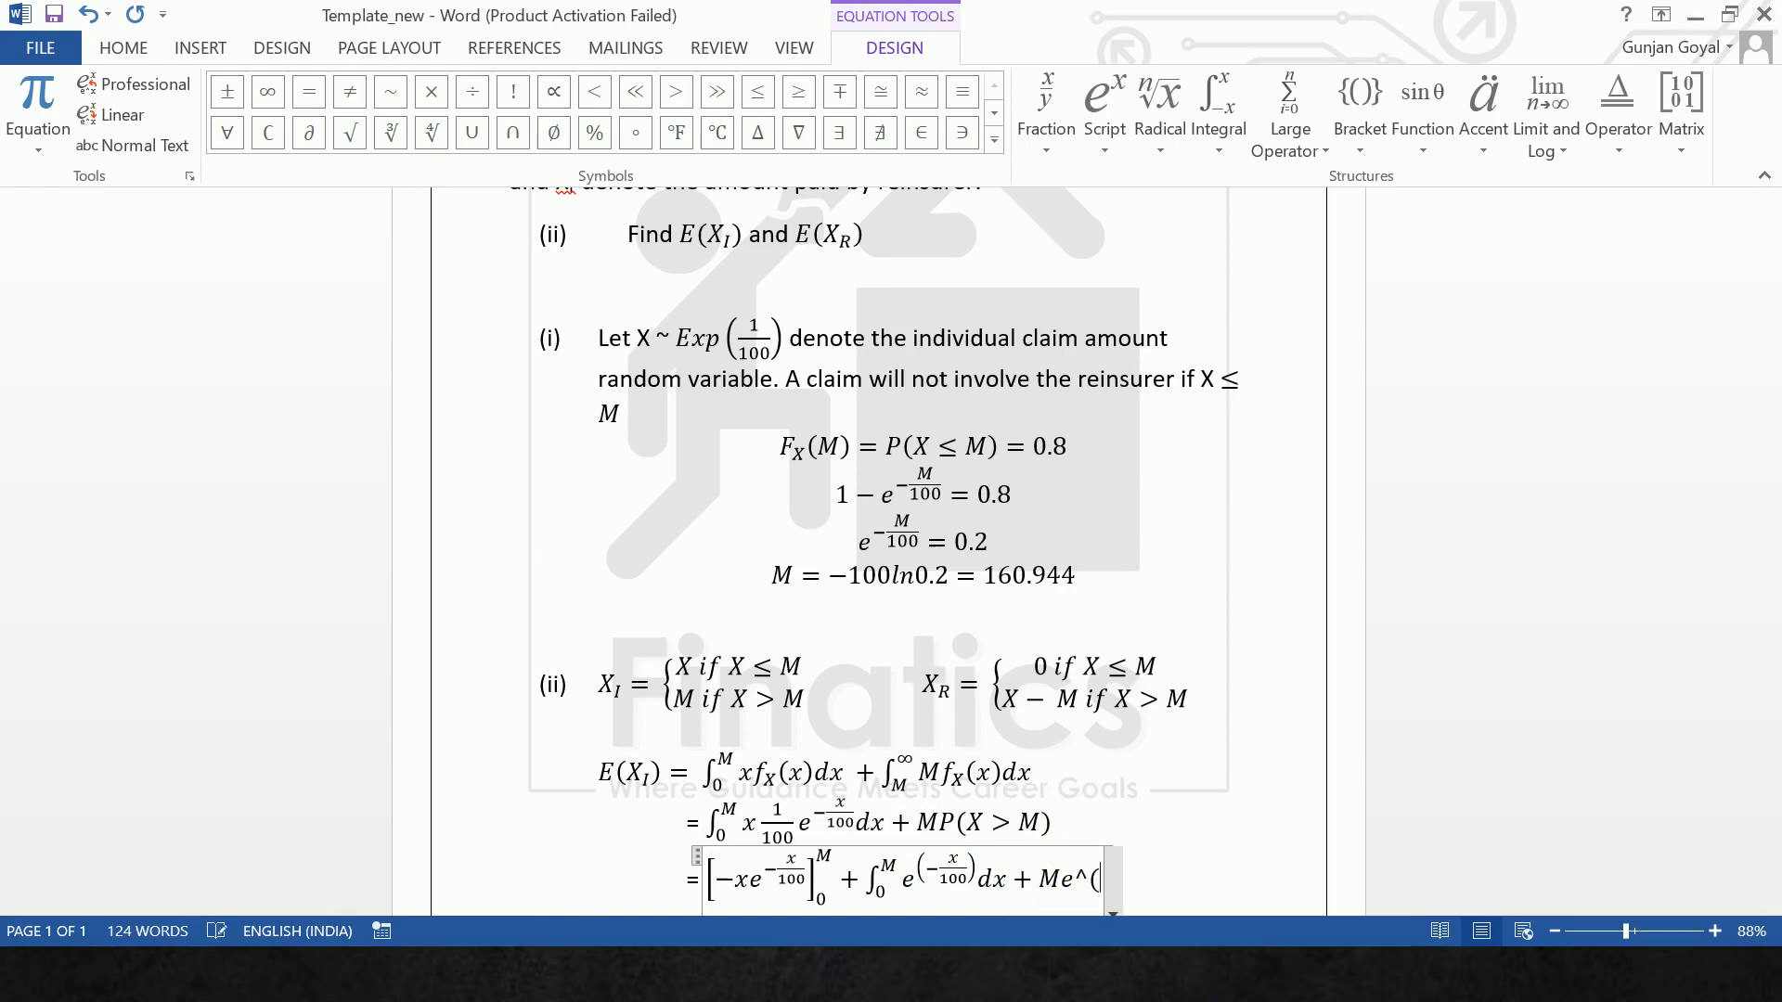
{"action": "type", "text": "-M/100)"}
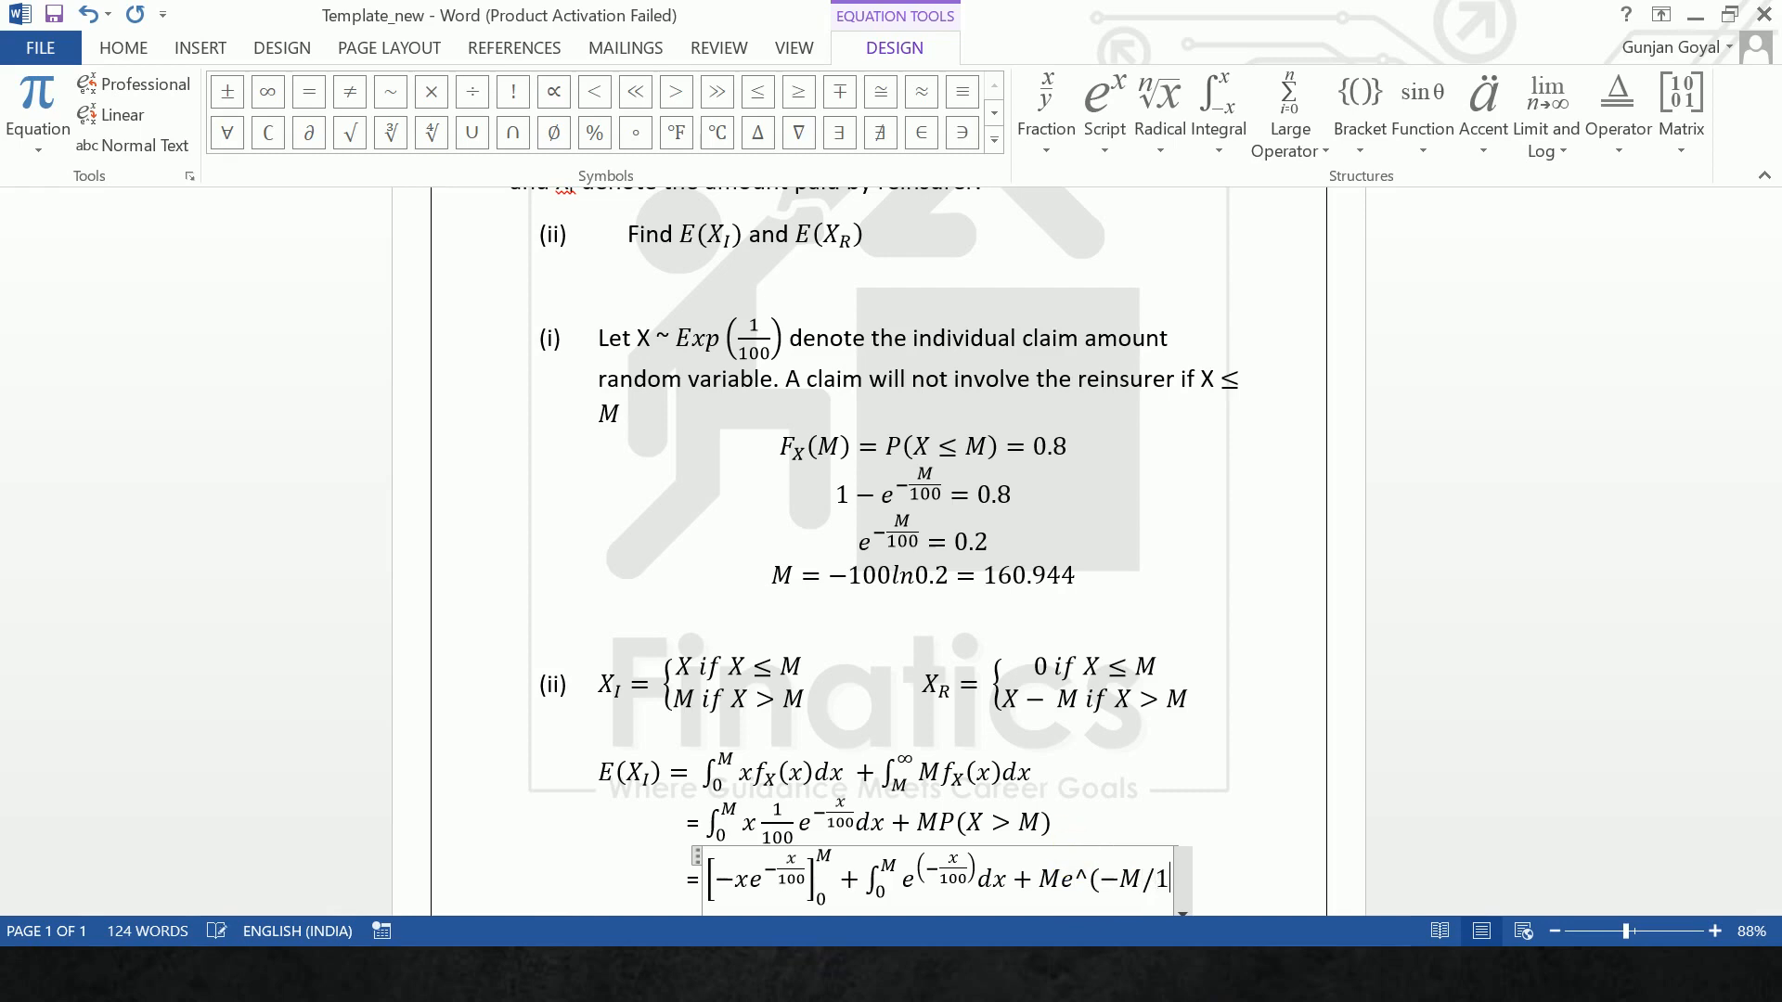
{"action": "key", "text": "space"}
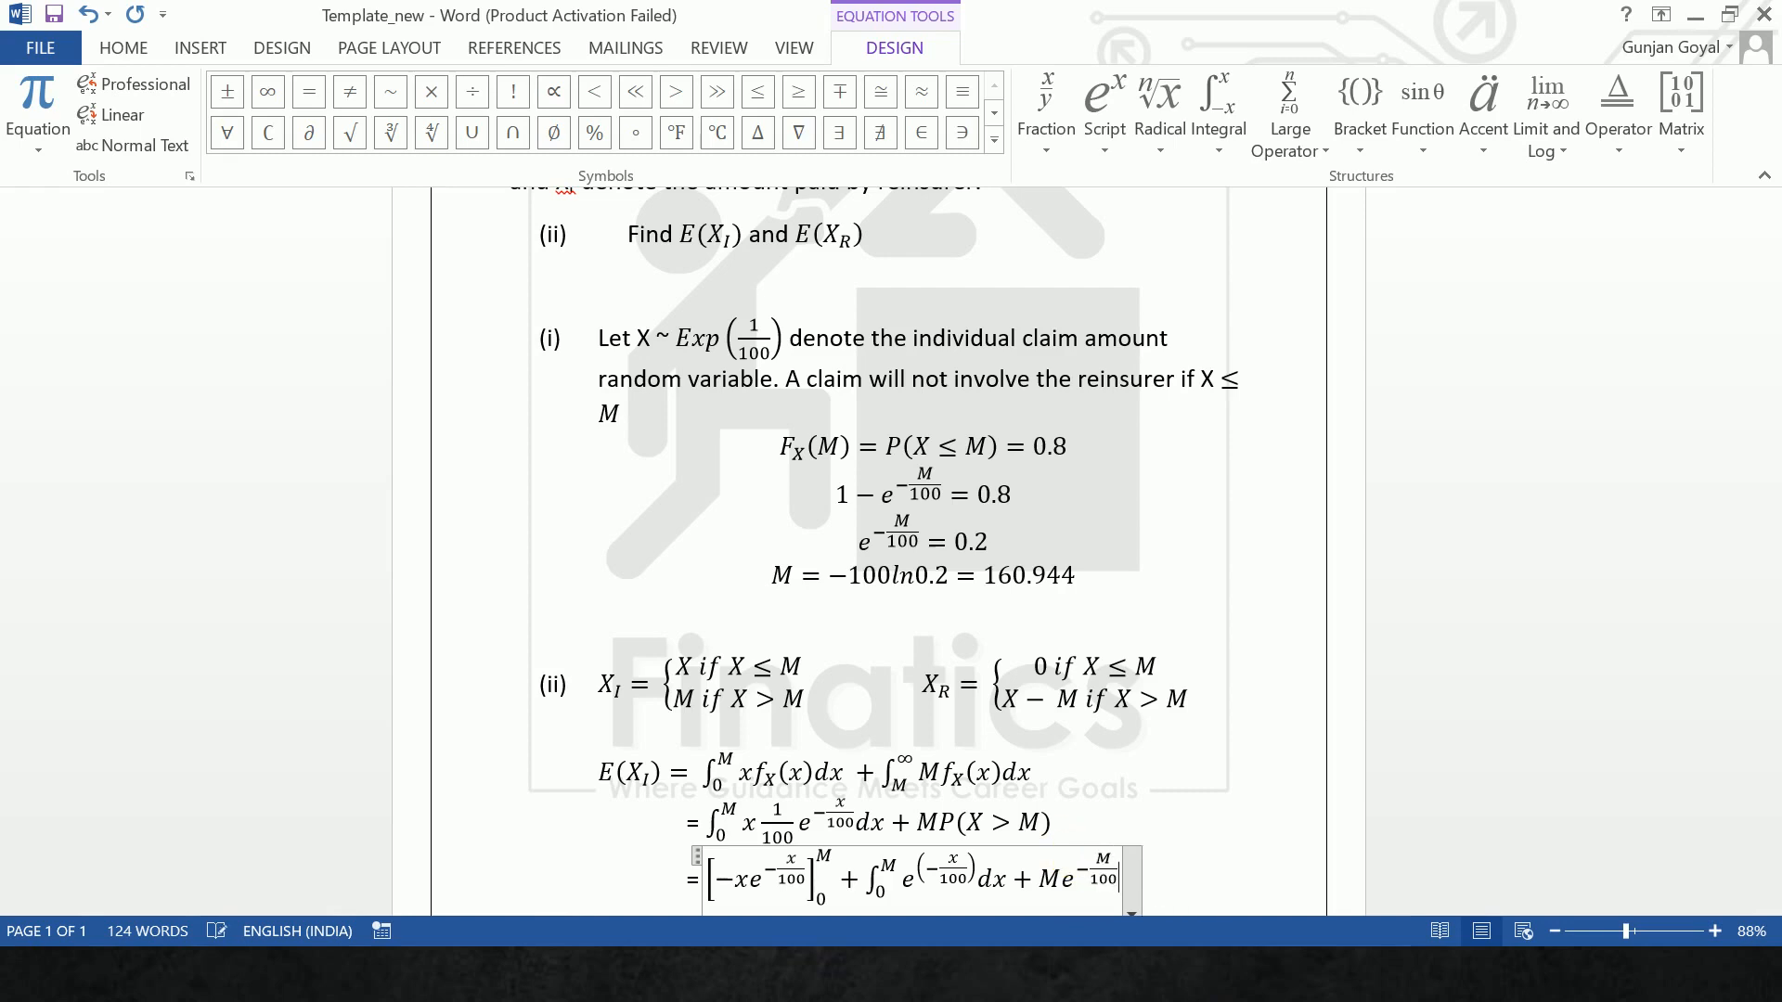
{"action": "key", "text": "Right"}
Start a new line with an equals sign and an integral with lower limit 0 and upper limit M.
{"action": "key", "text": "Return"}
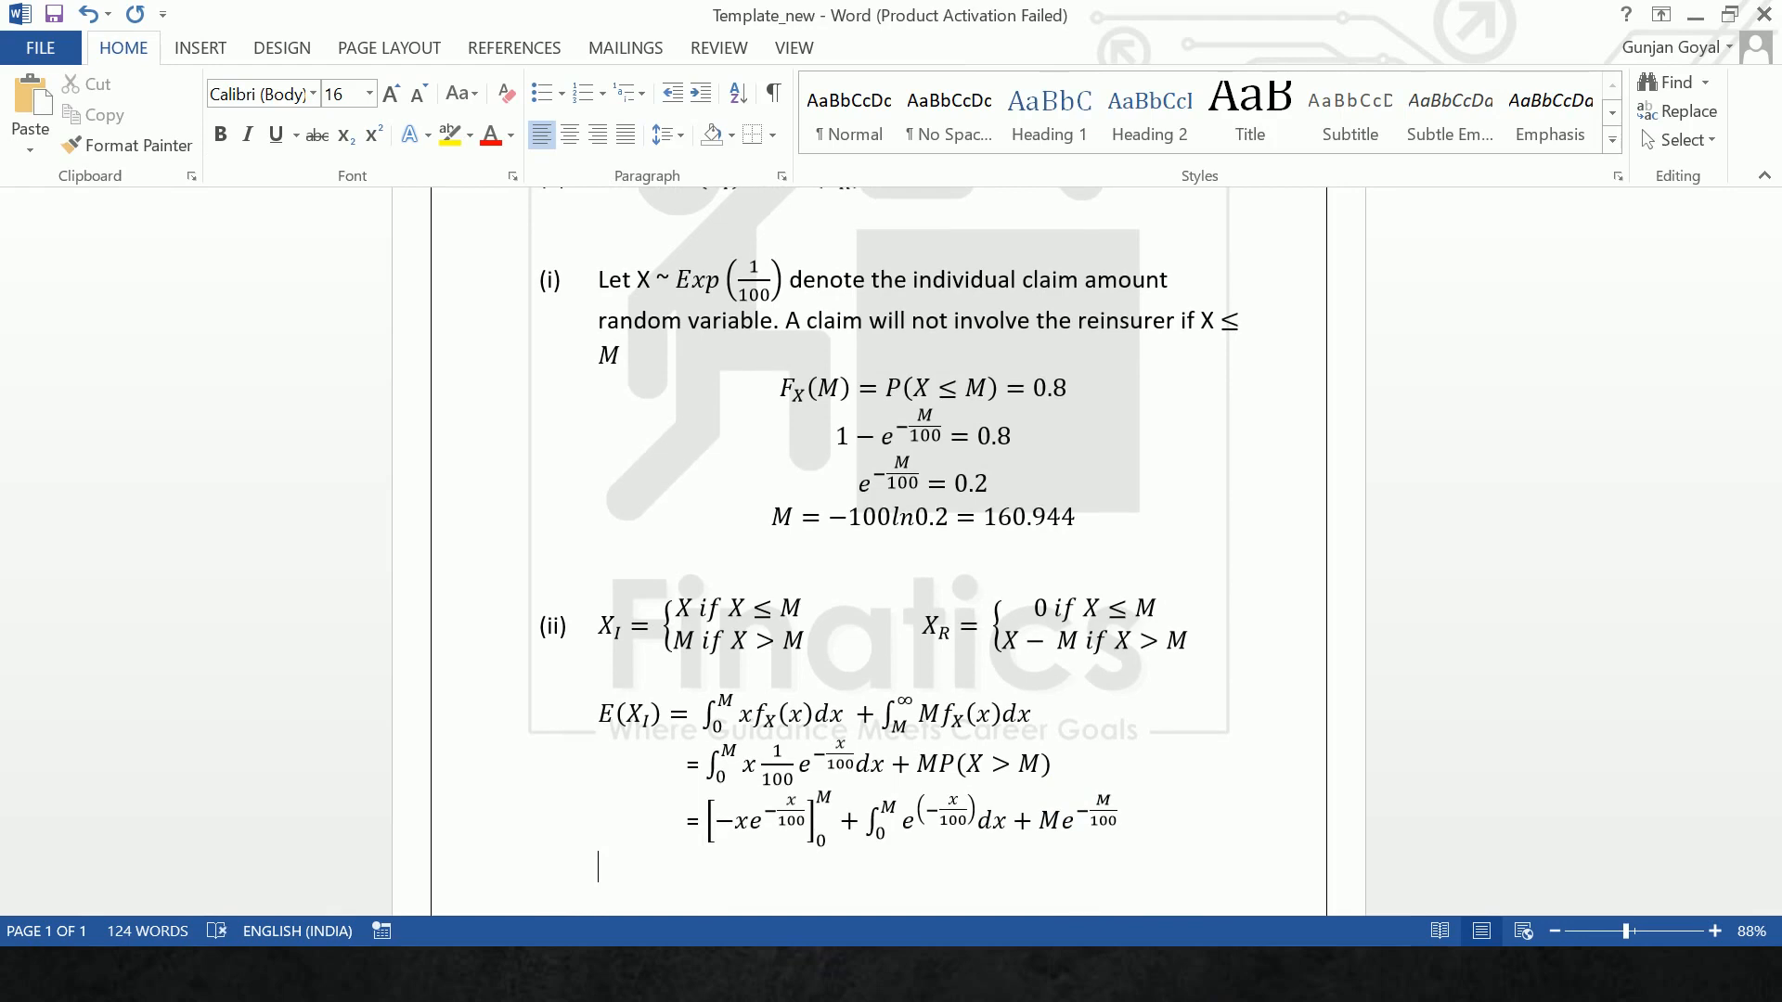
{"action": "type", "text": "="}
{"action": "key", "text": "alt+equal"}
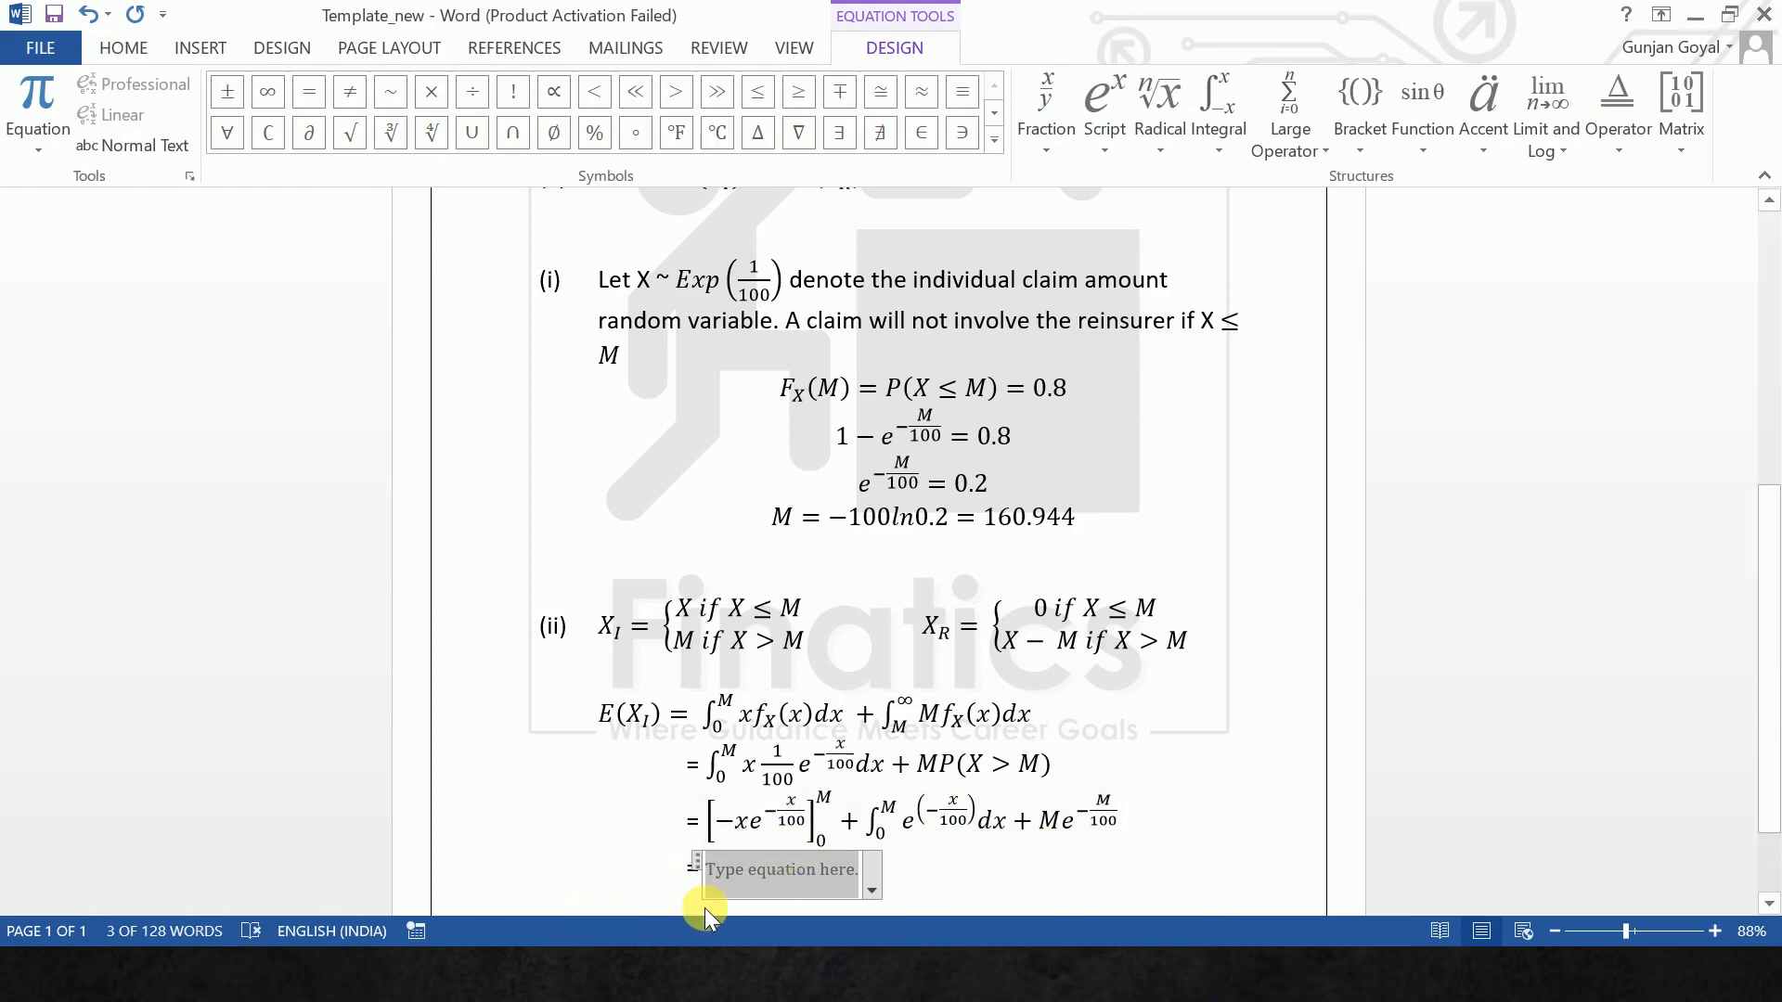
{"action": "type", "text": "\\int"}
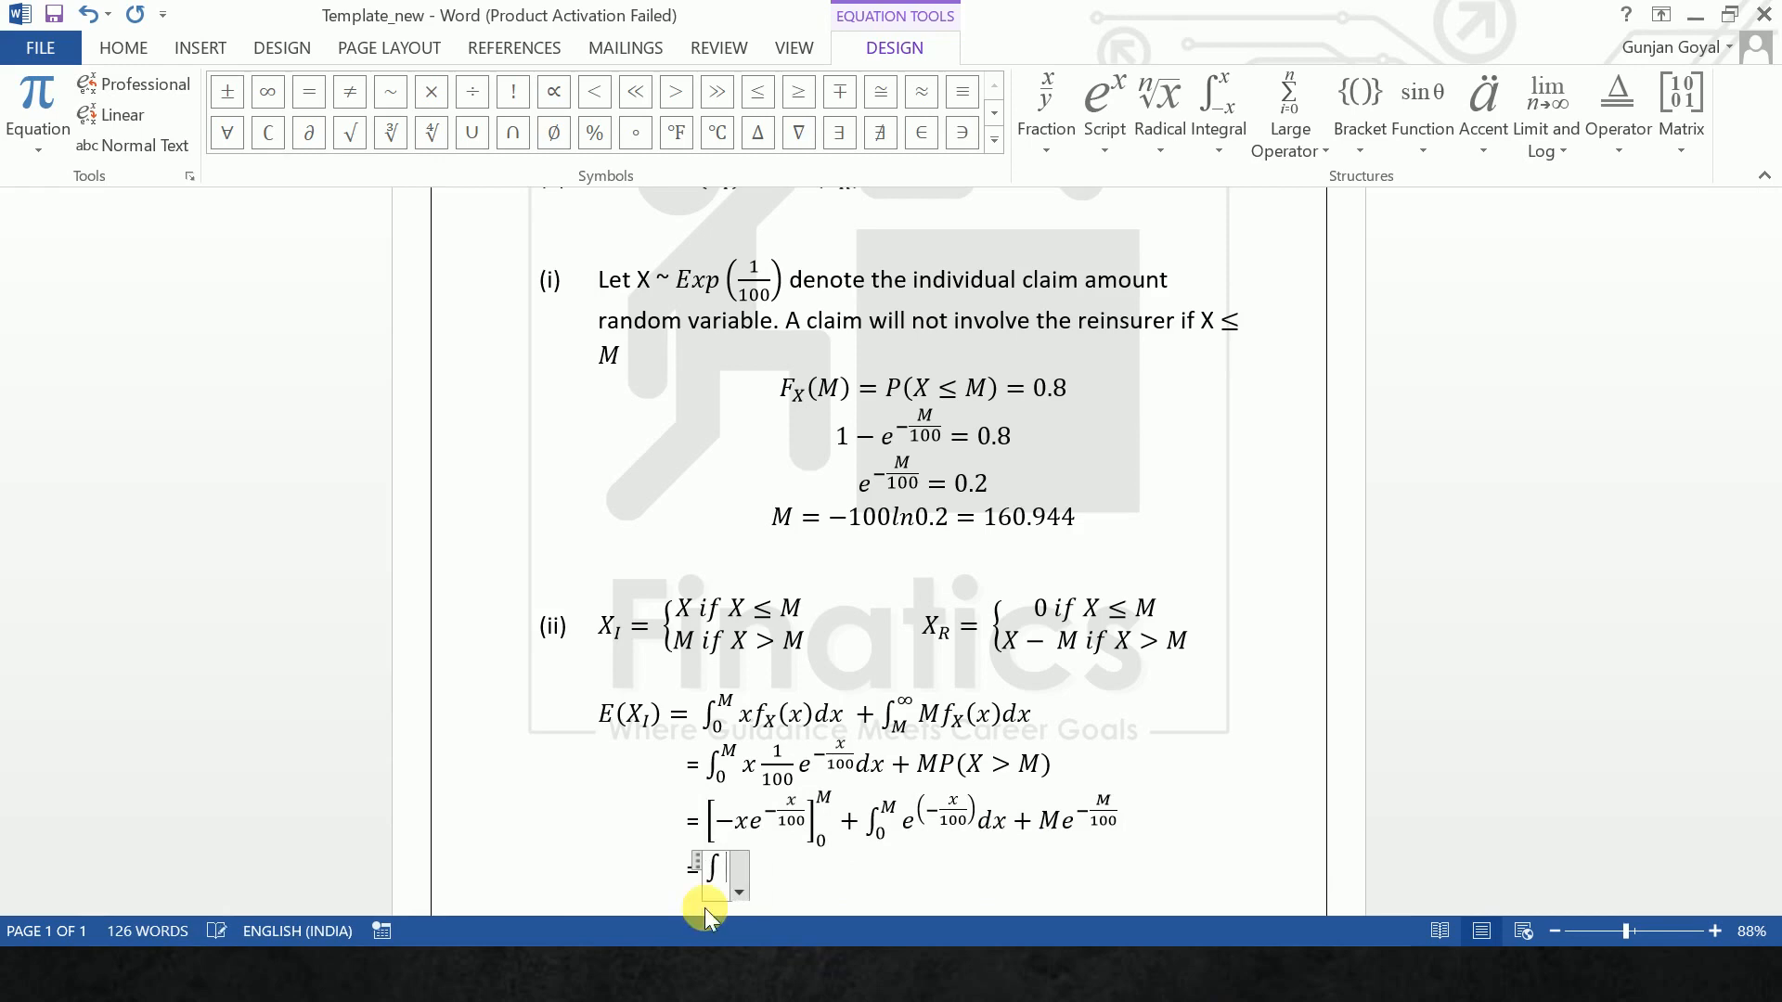
{"action": "type", "text": " _0^m"}
{"action": "key", "text": "BackSpace"}
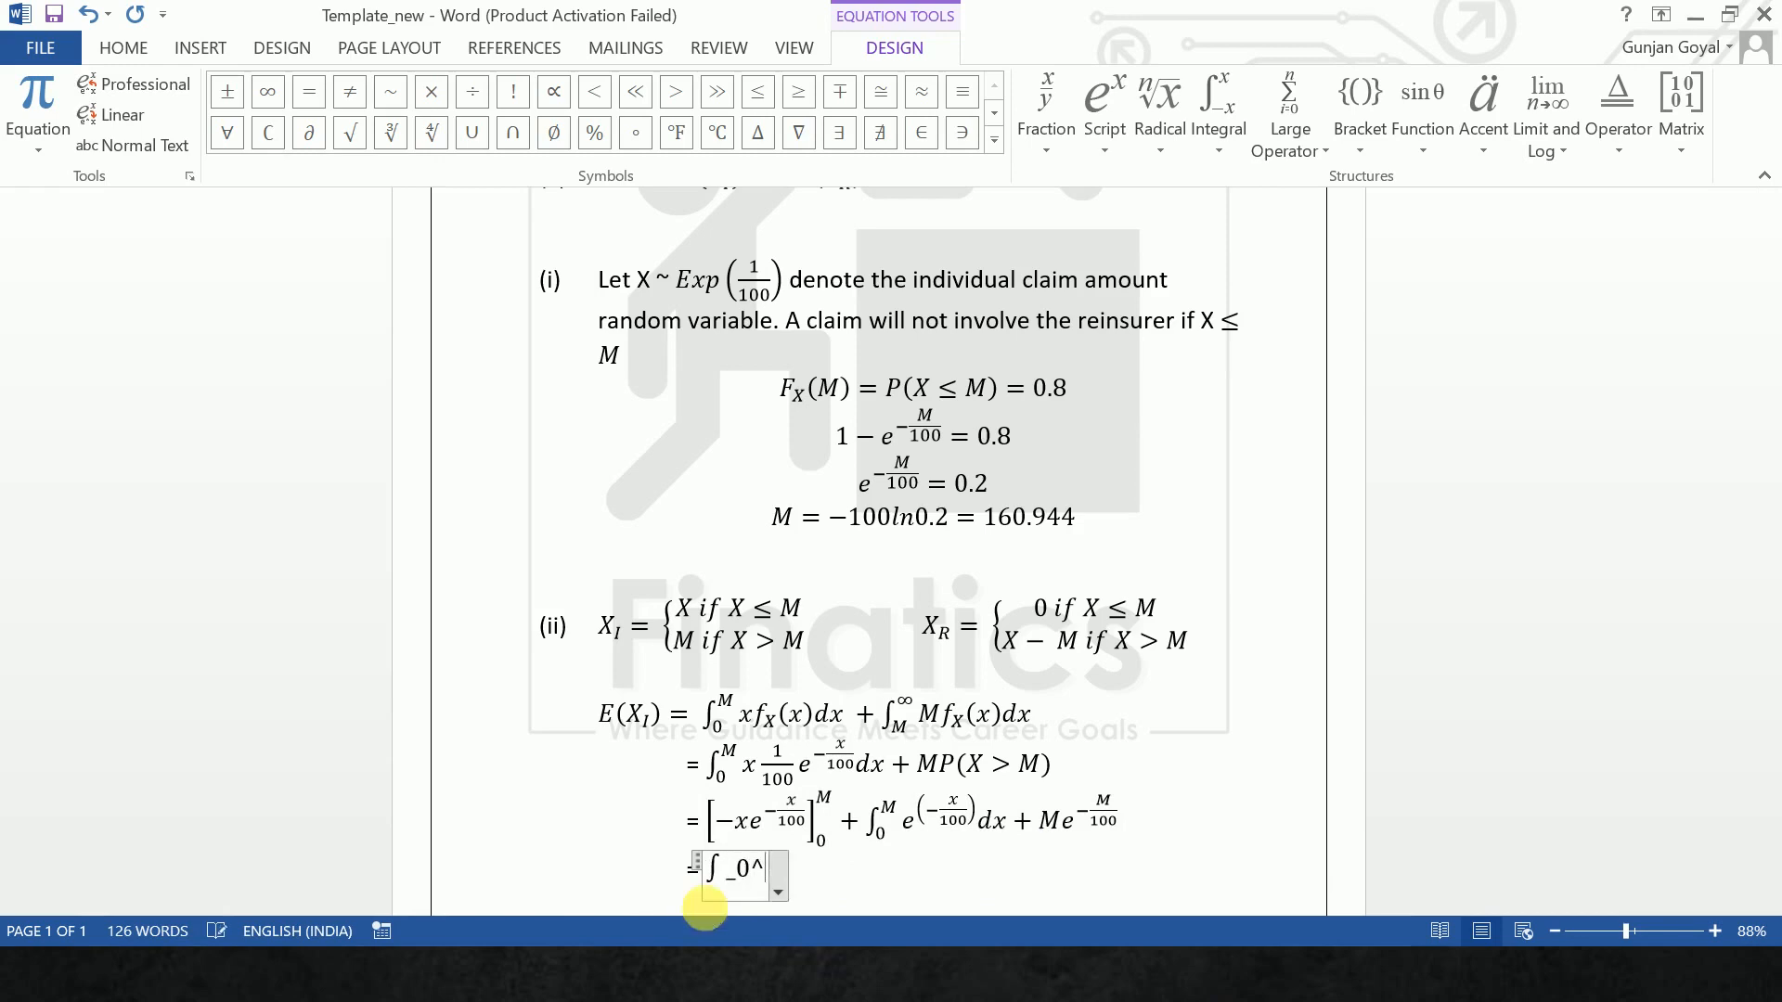
{"action": "type", "text": "M "}
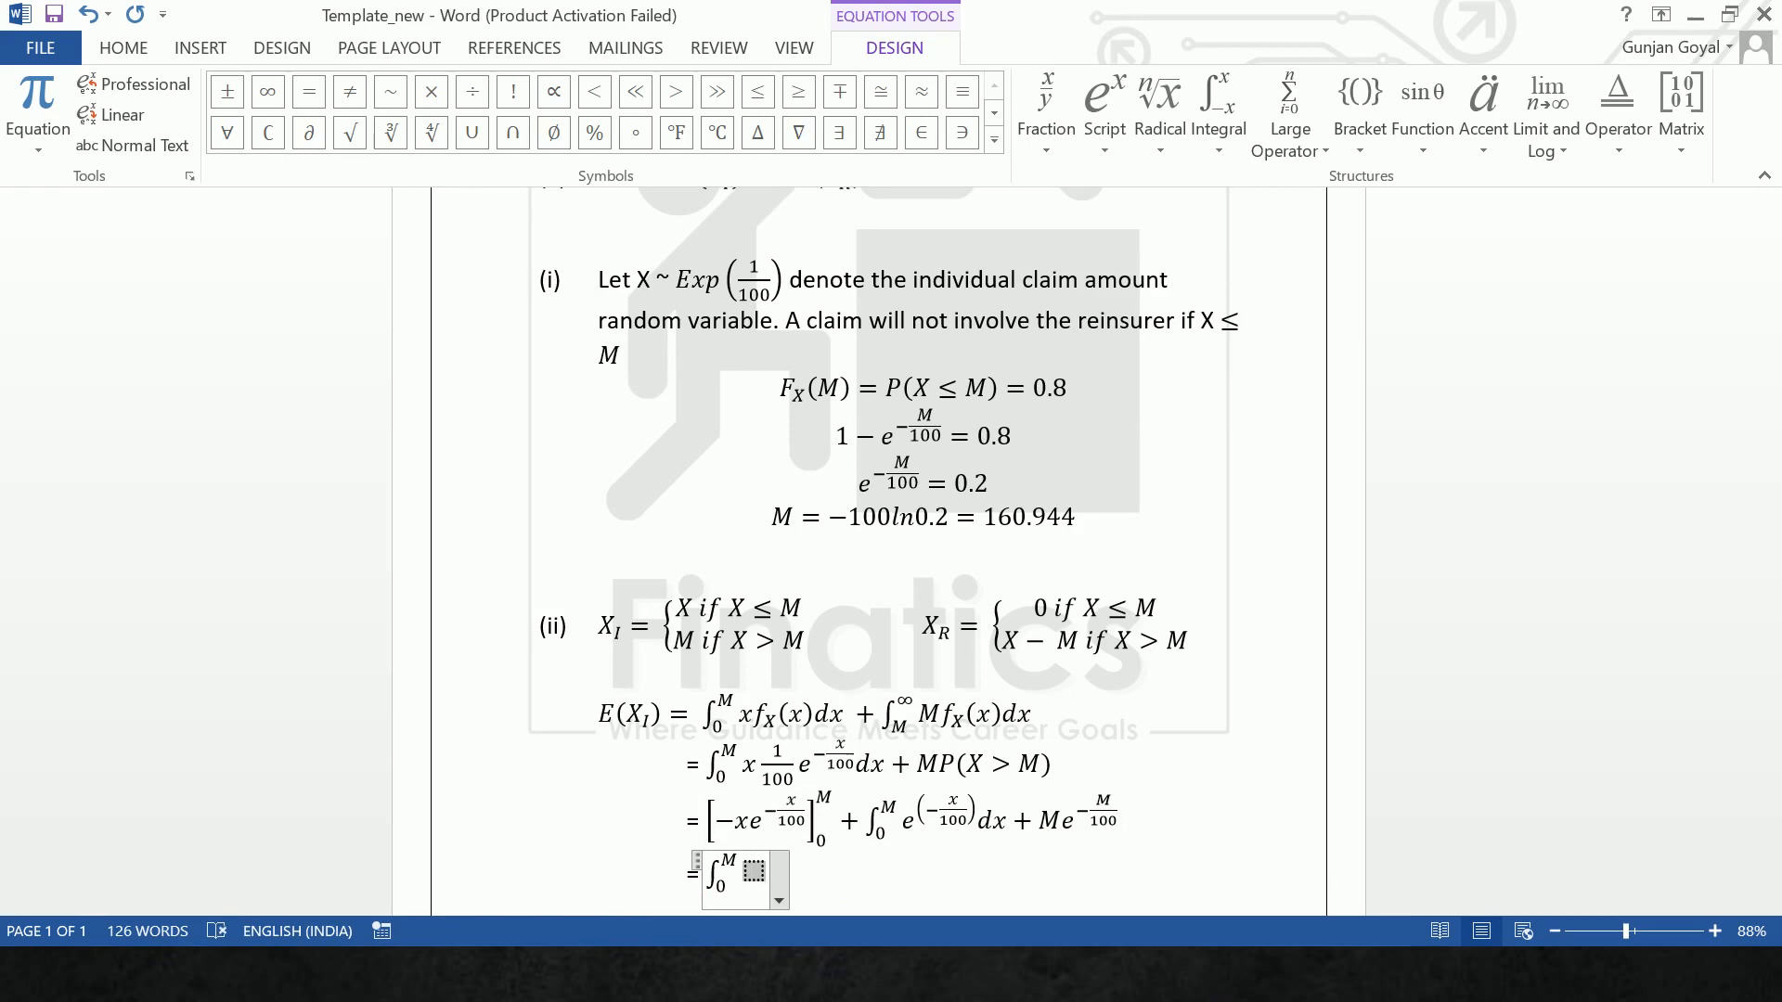
Fill the integral on the new line with e^(-x/100) dx.
{"action": "type", "text": "e^(-"}
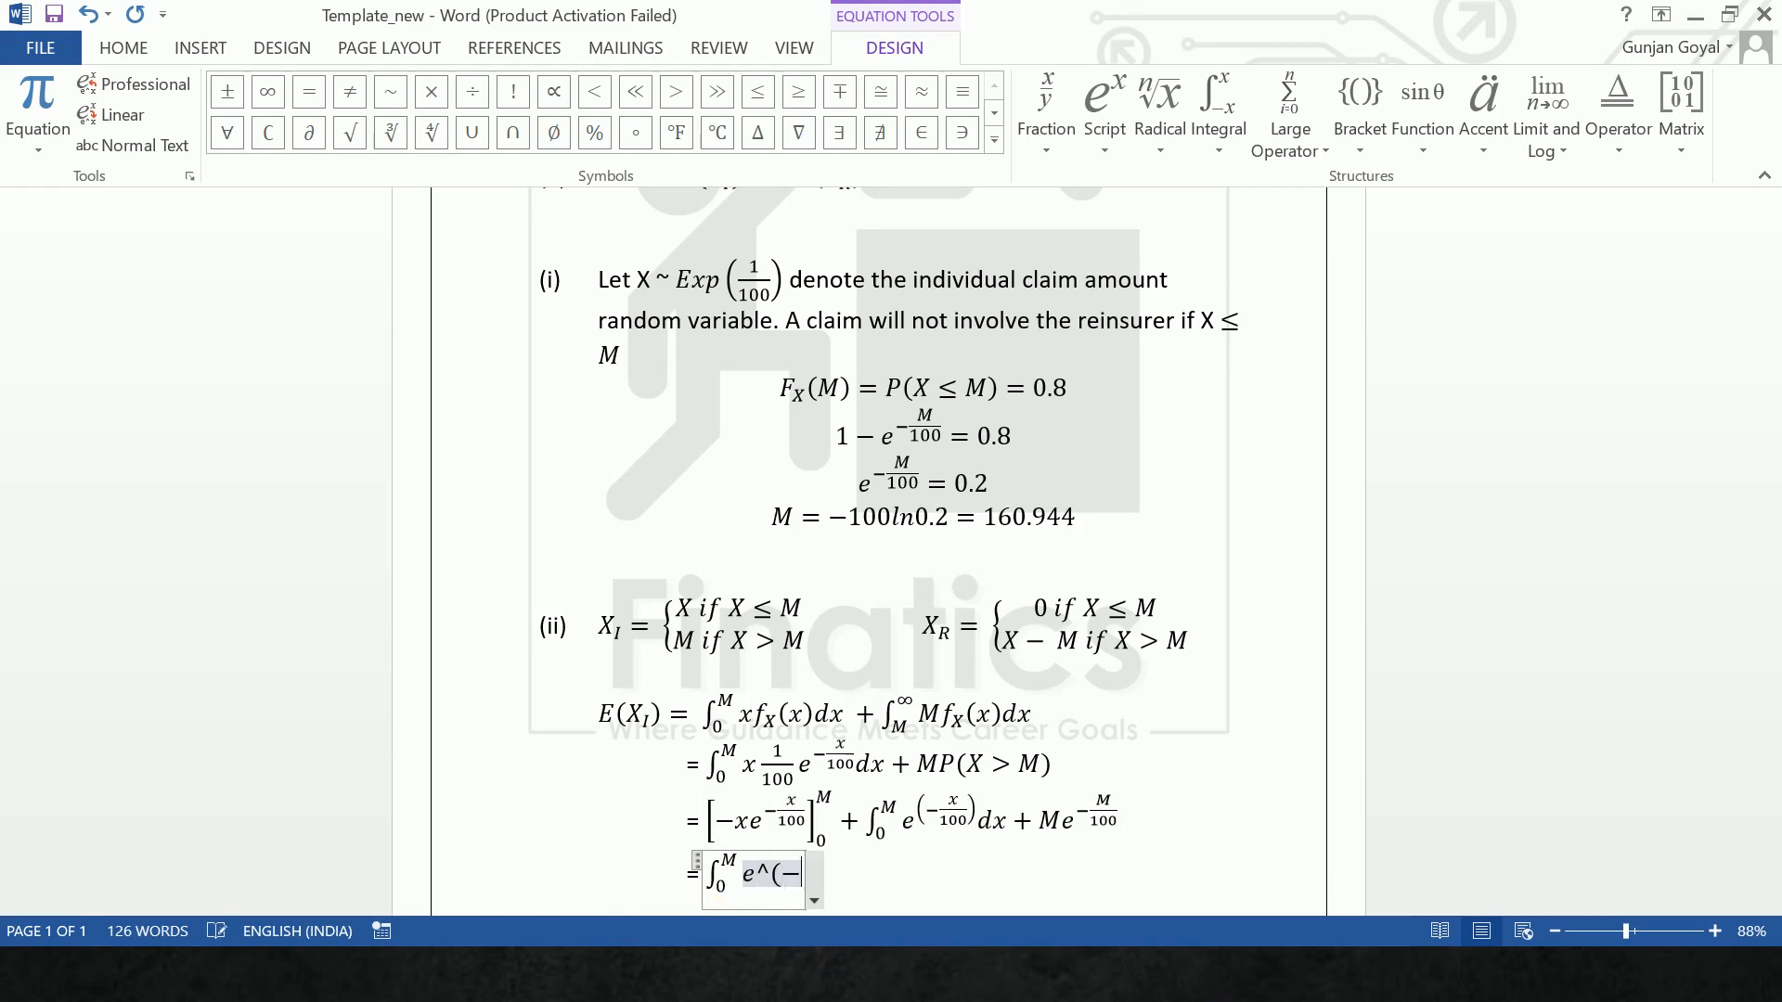
{"action": "type", "text": "x/1"}
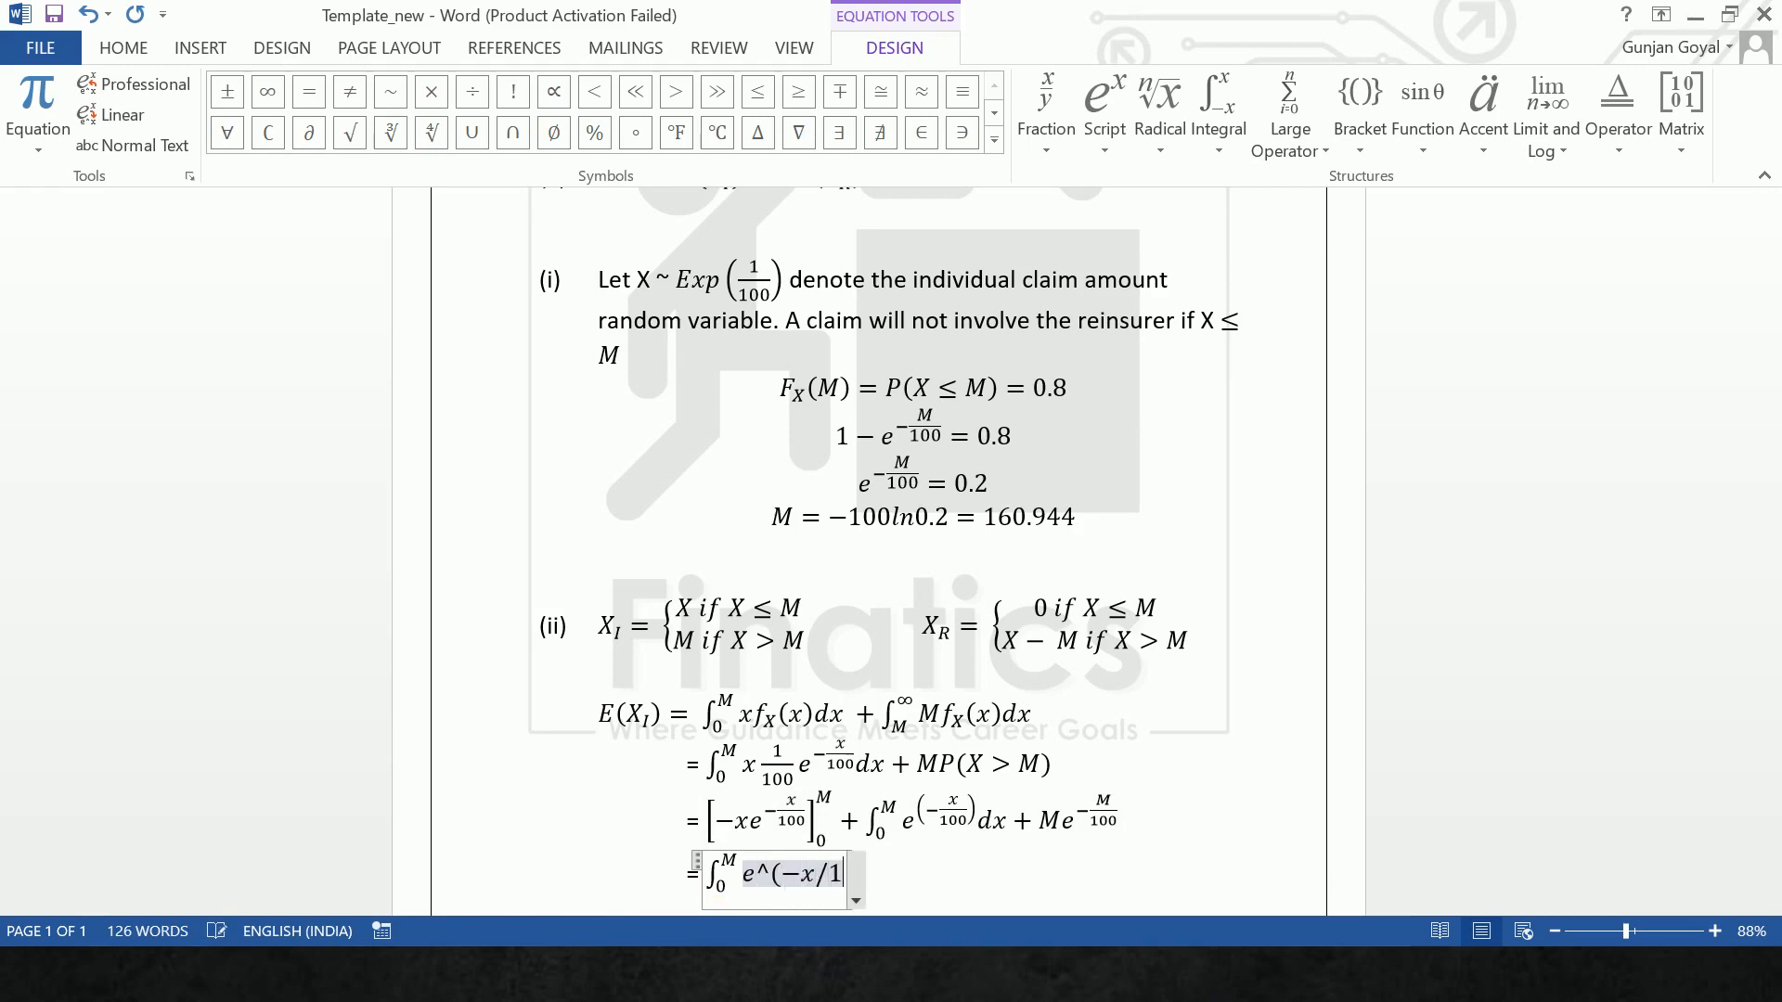
{"action": "type", "text": "00) "}
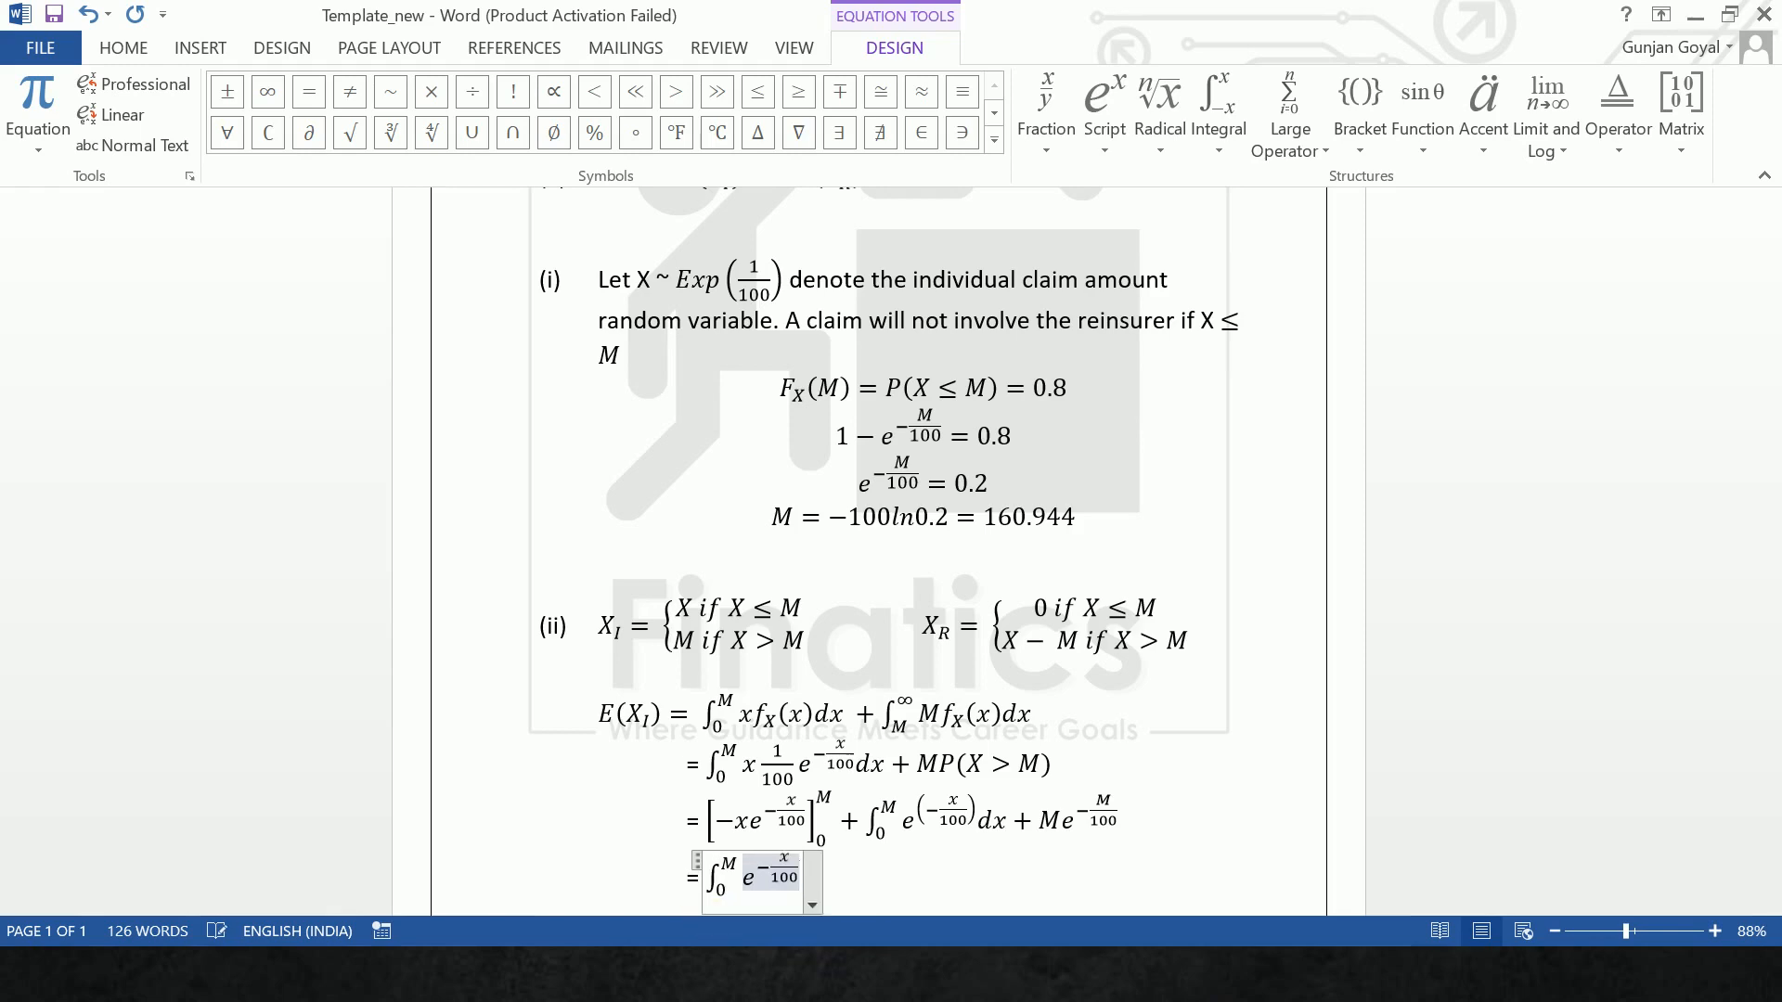
{"action": "type", "text": "dx"}
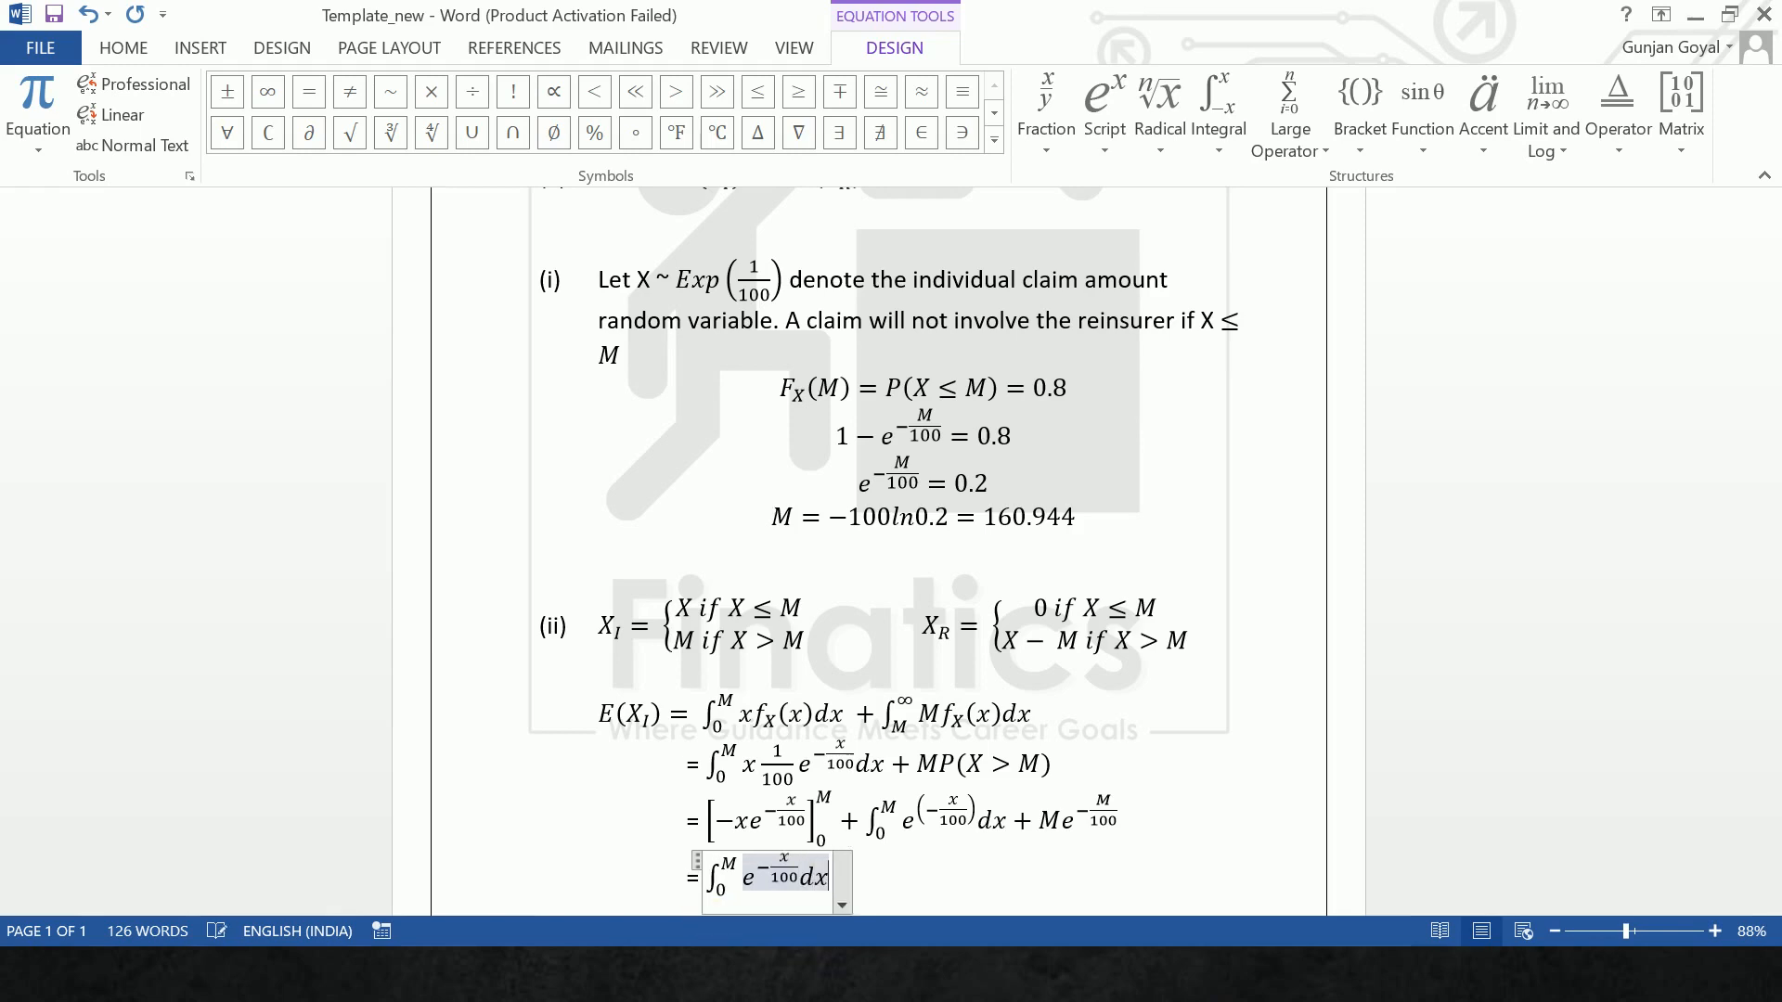
{"action": "left_click", "coordinate": [717, 921]}
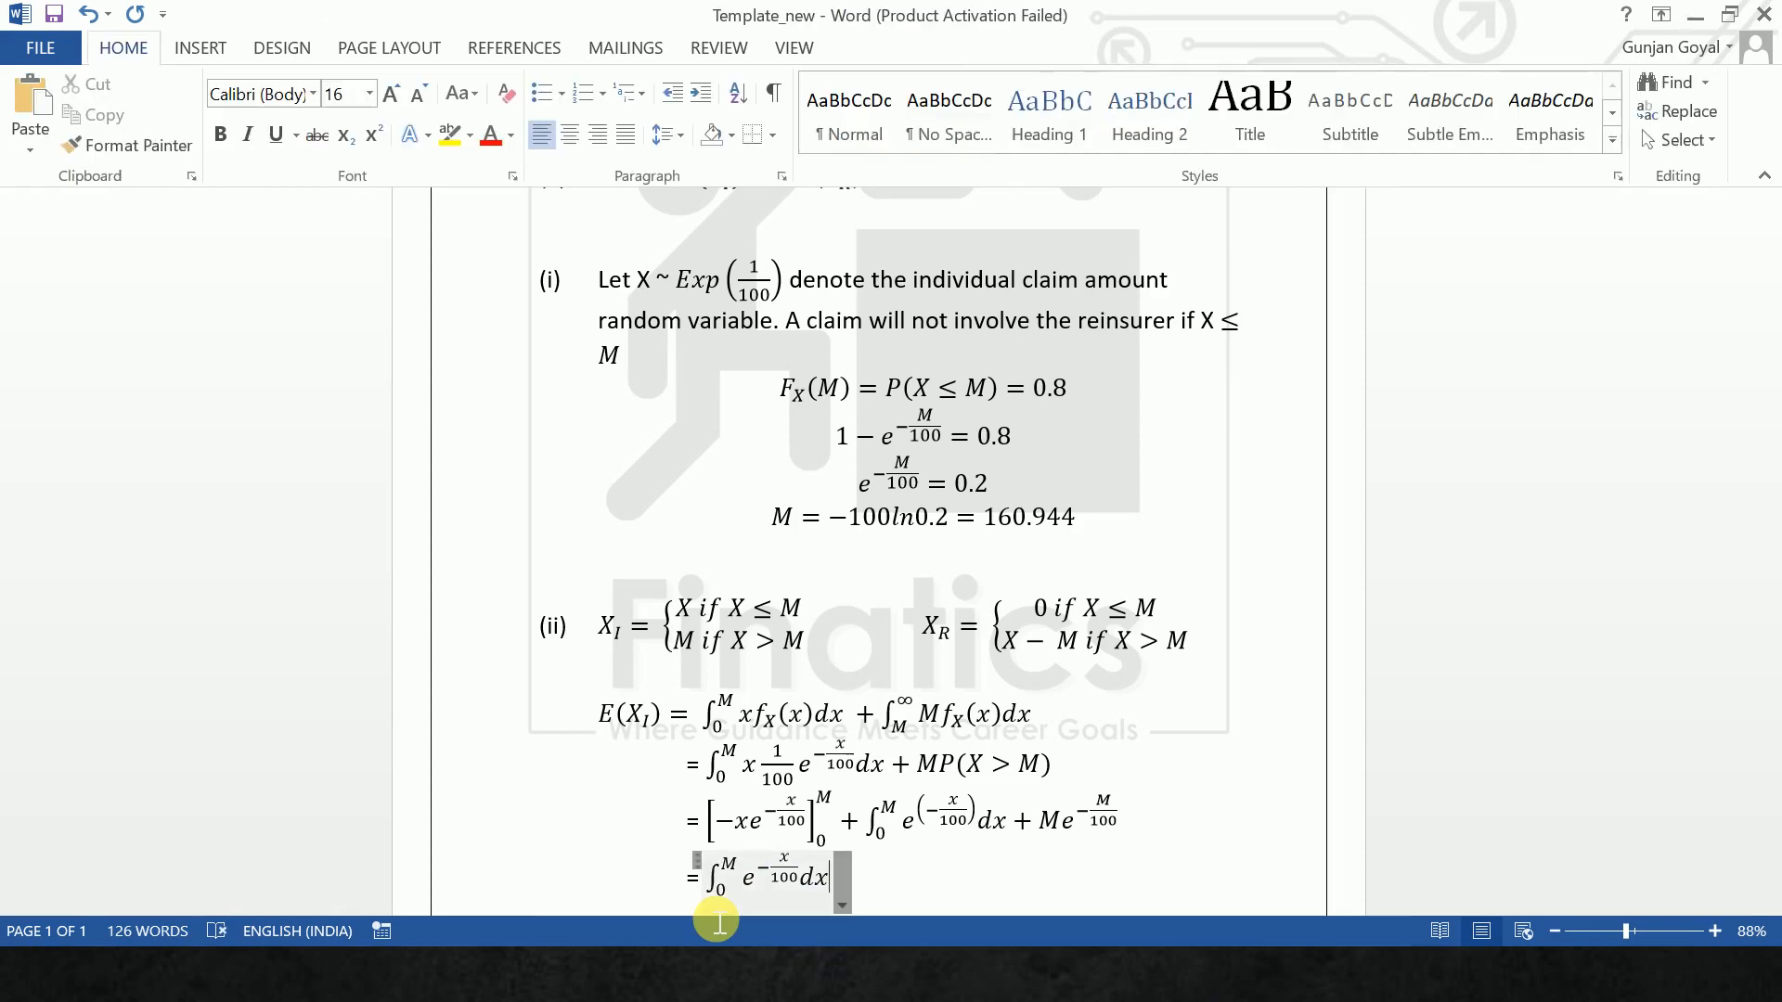
Add an indented line with an equals sign and an equation holding -100e^(-x/100) in square brackets.
{"action": "key", "text": "Return"}
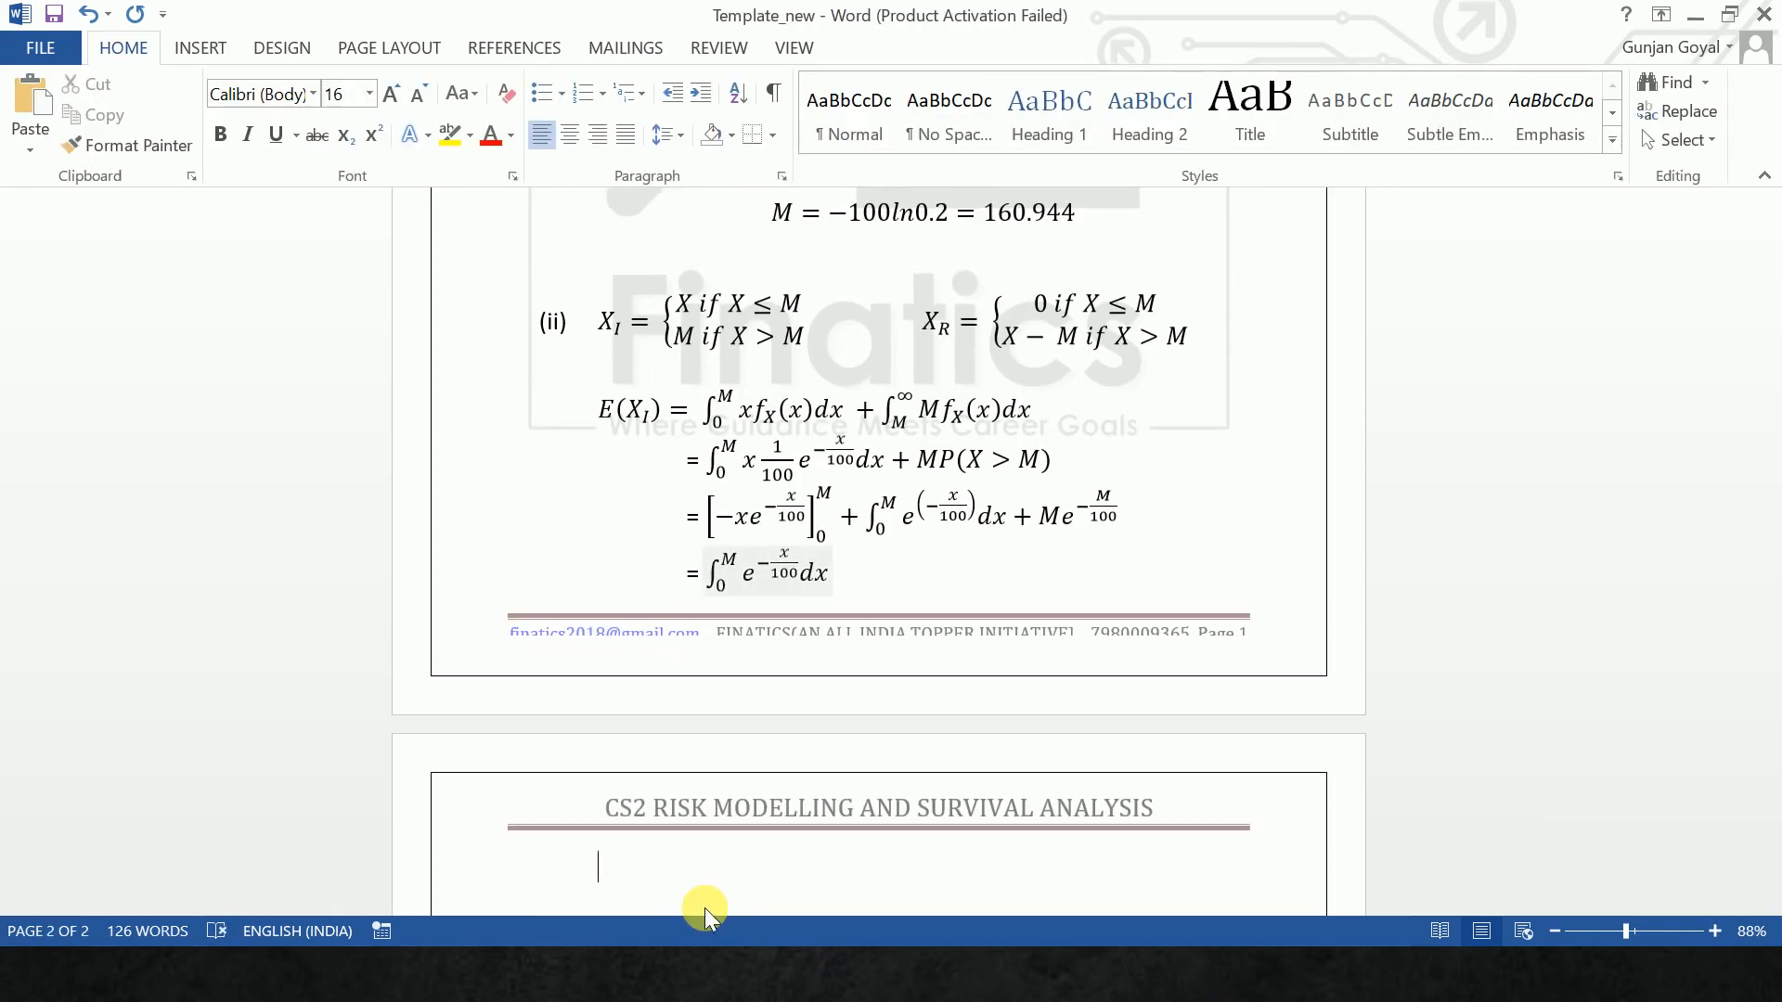
{"action": "key", "text": "Tab"}
{"action": "type", "text": "="}
{"action": "key", "text": "alt+equal"}
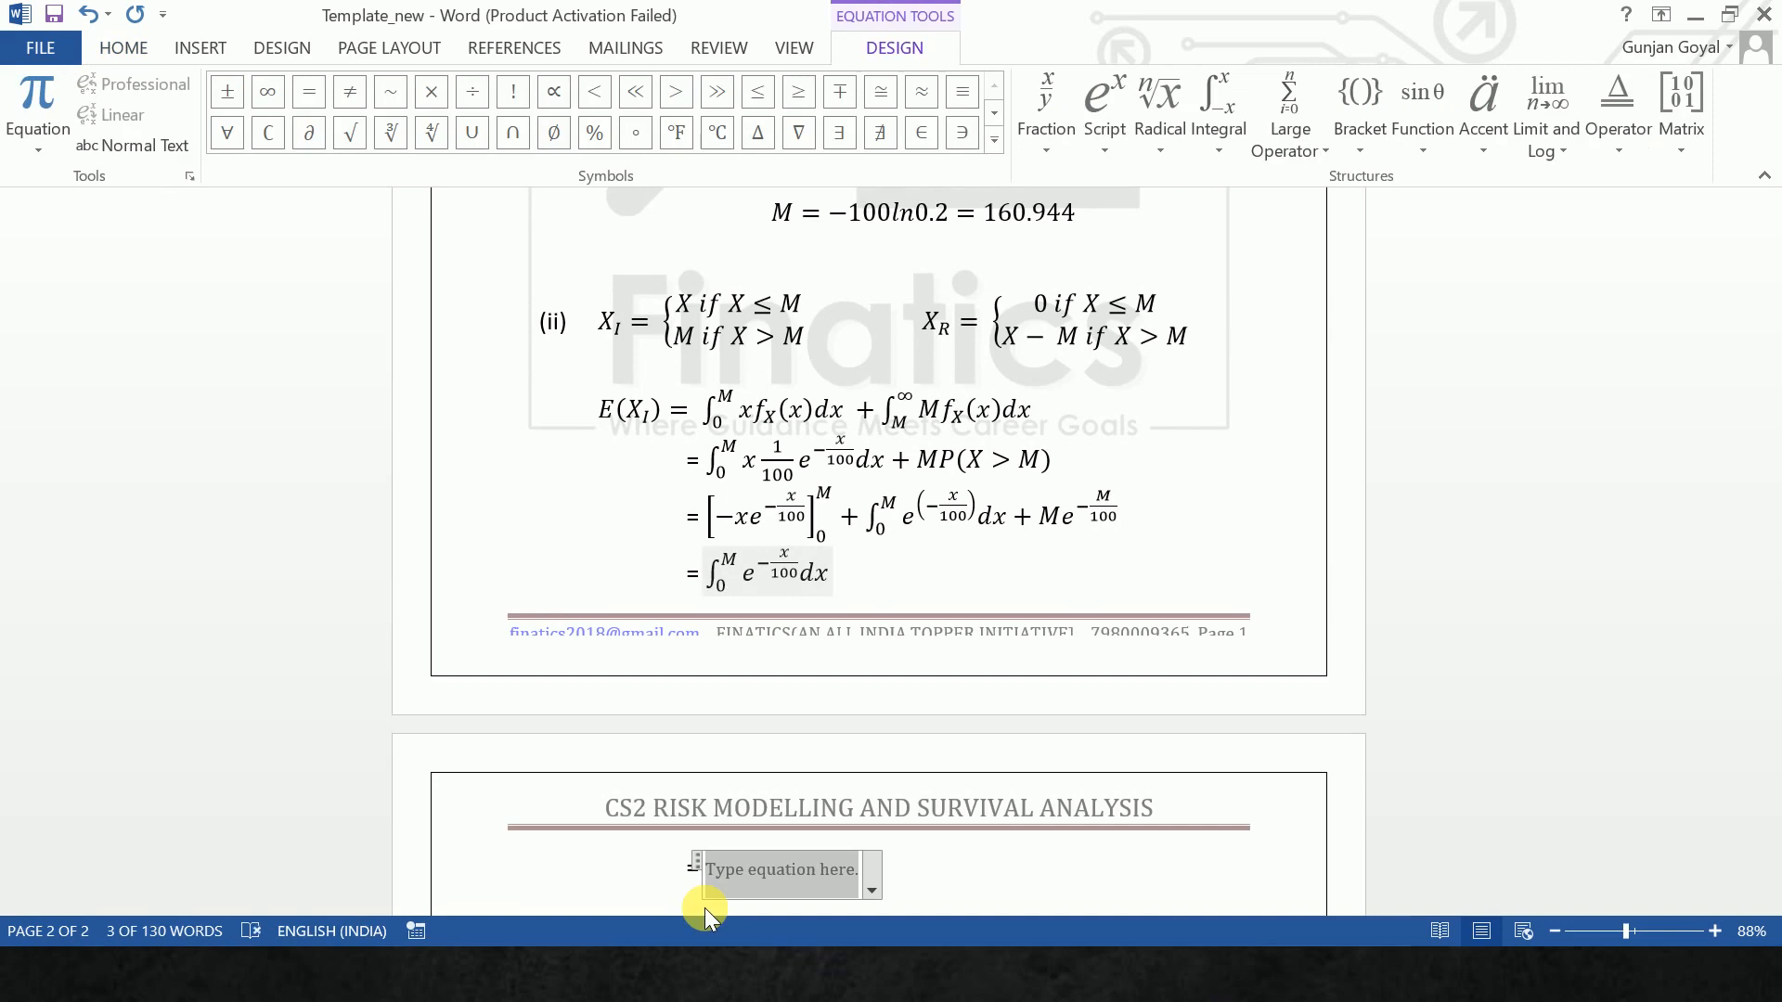
{"action": "type", "text": "[100"}
{"action": "key", "text": "BackSpace"}
{"action": "key", "text": "BackSpace"}
{"action": "key", "text": "BackSpace"}
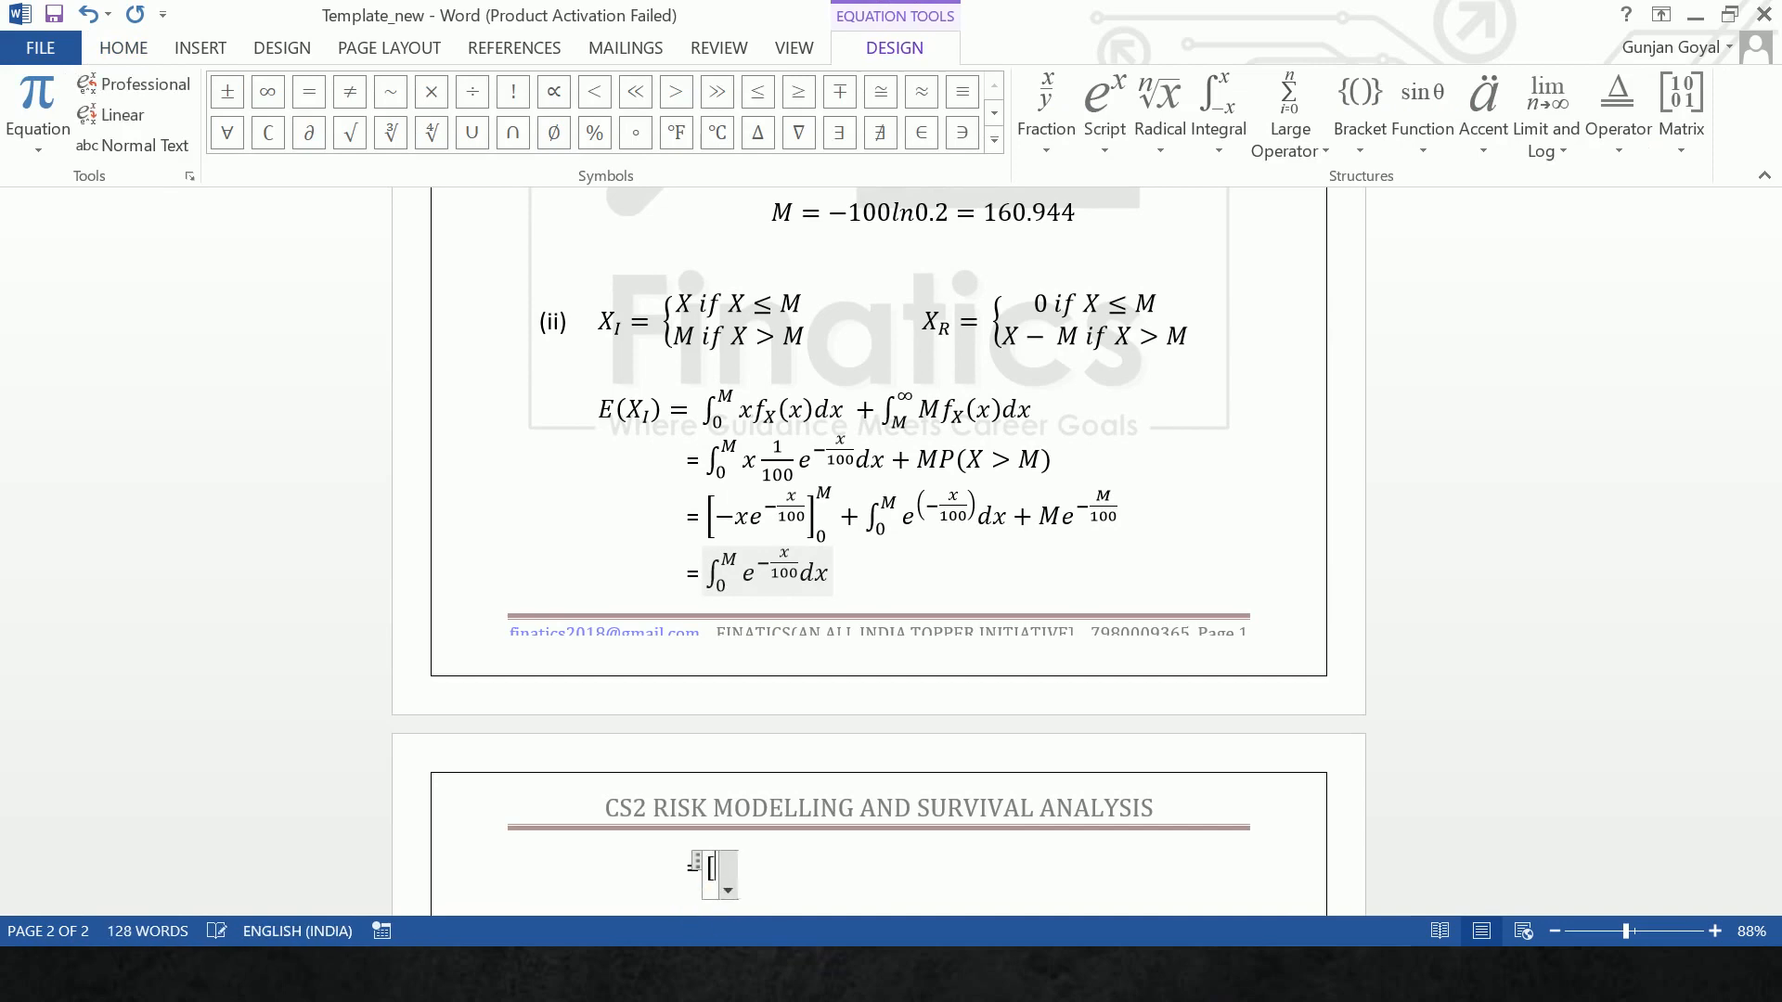
{"action": "type", "text": "-100"}
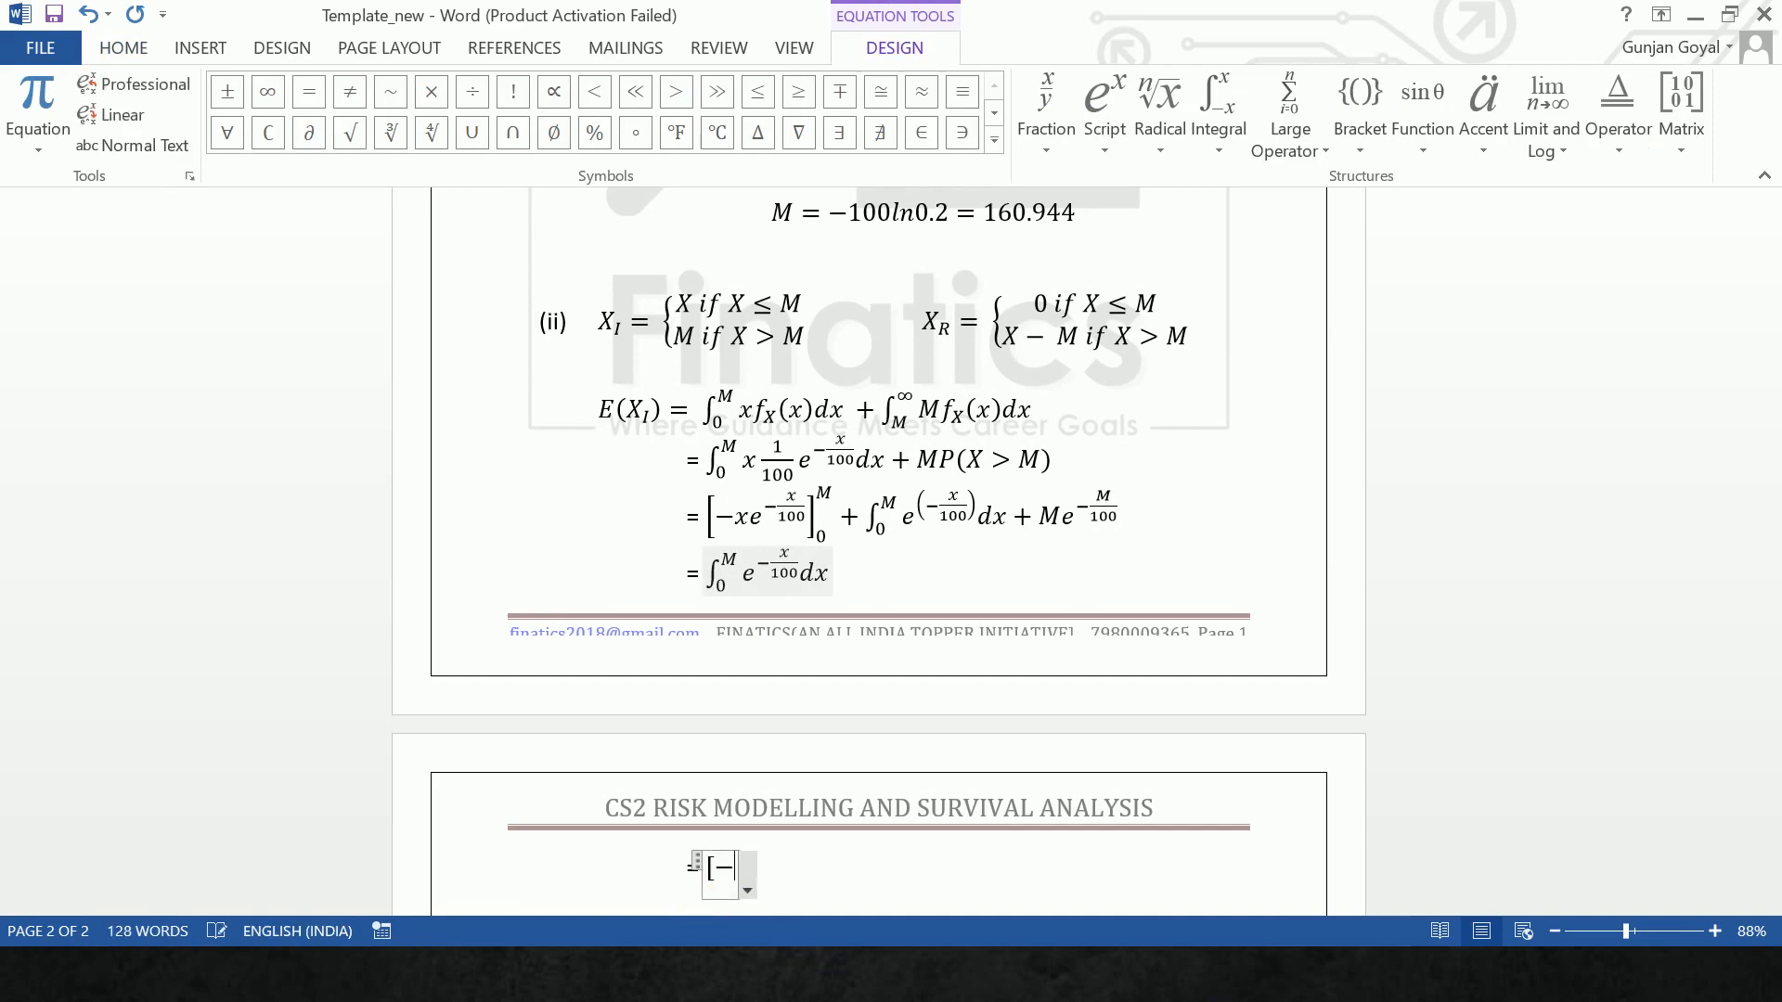
{"action": "type", "text": "e"}
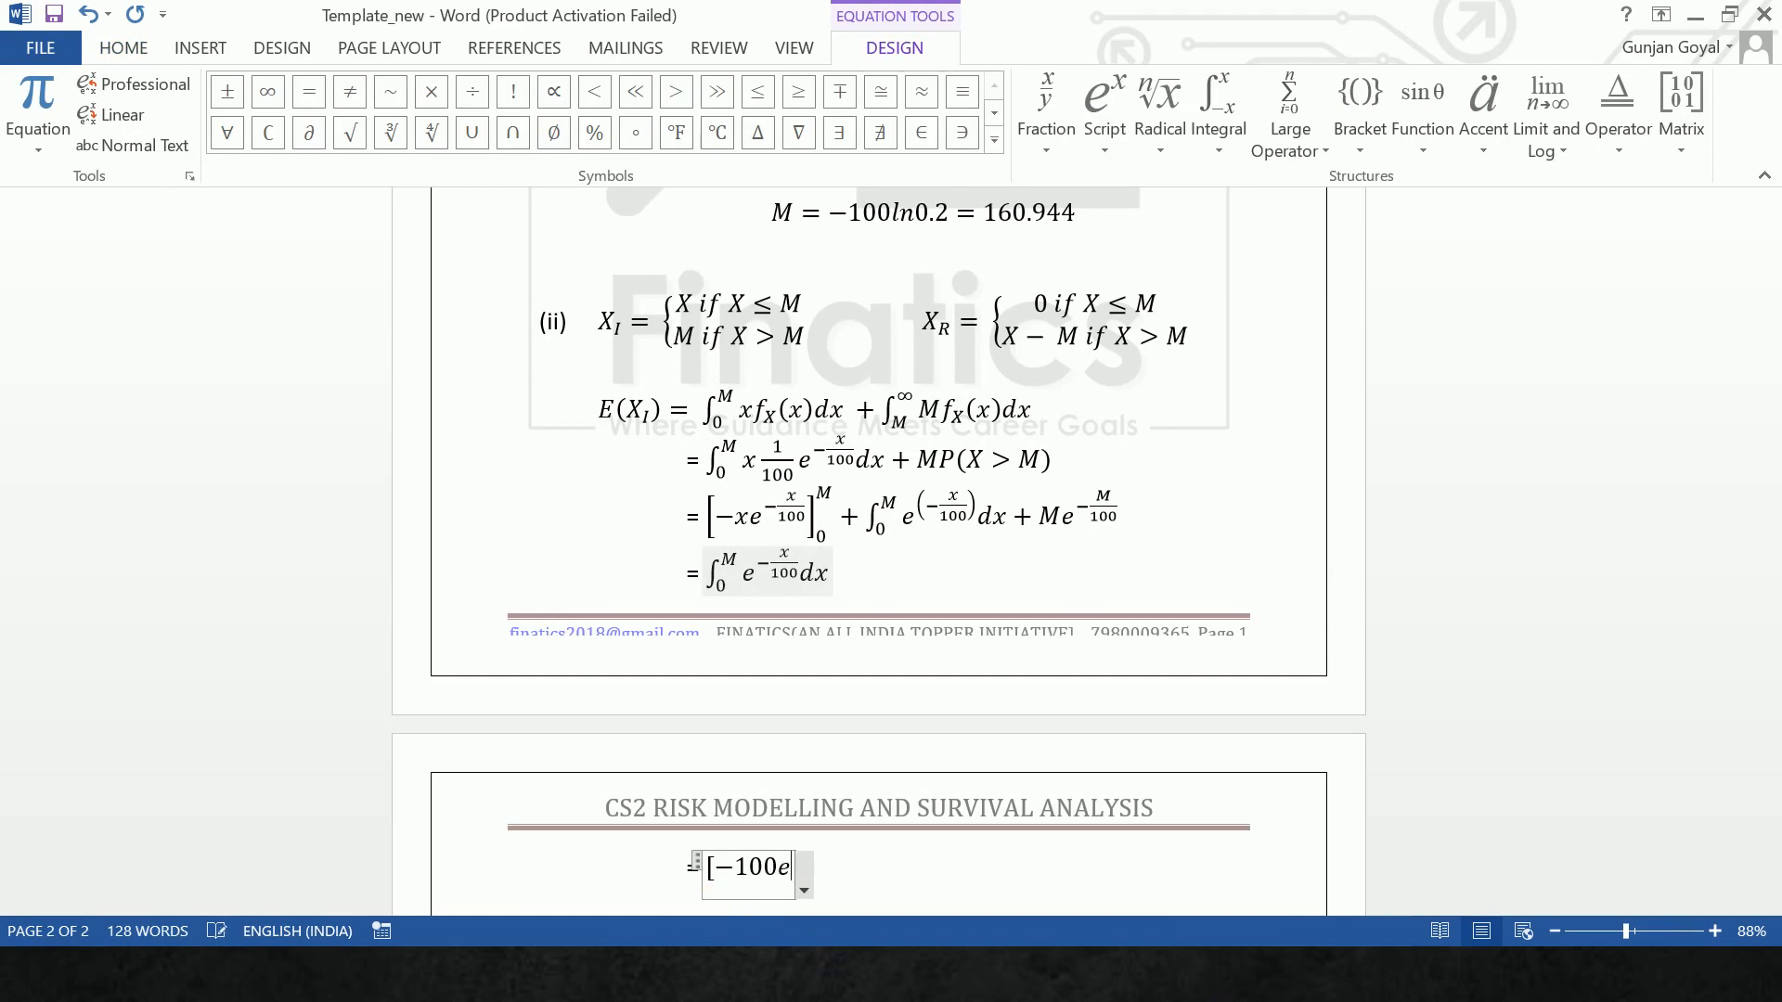
{"action": "type", "text": "^("}
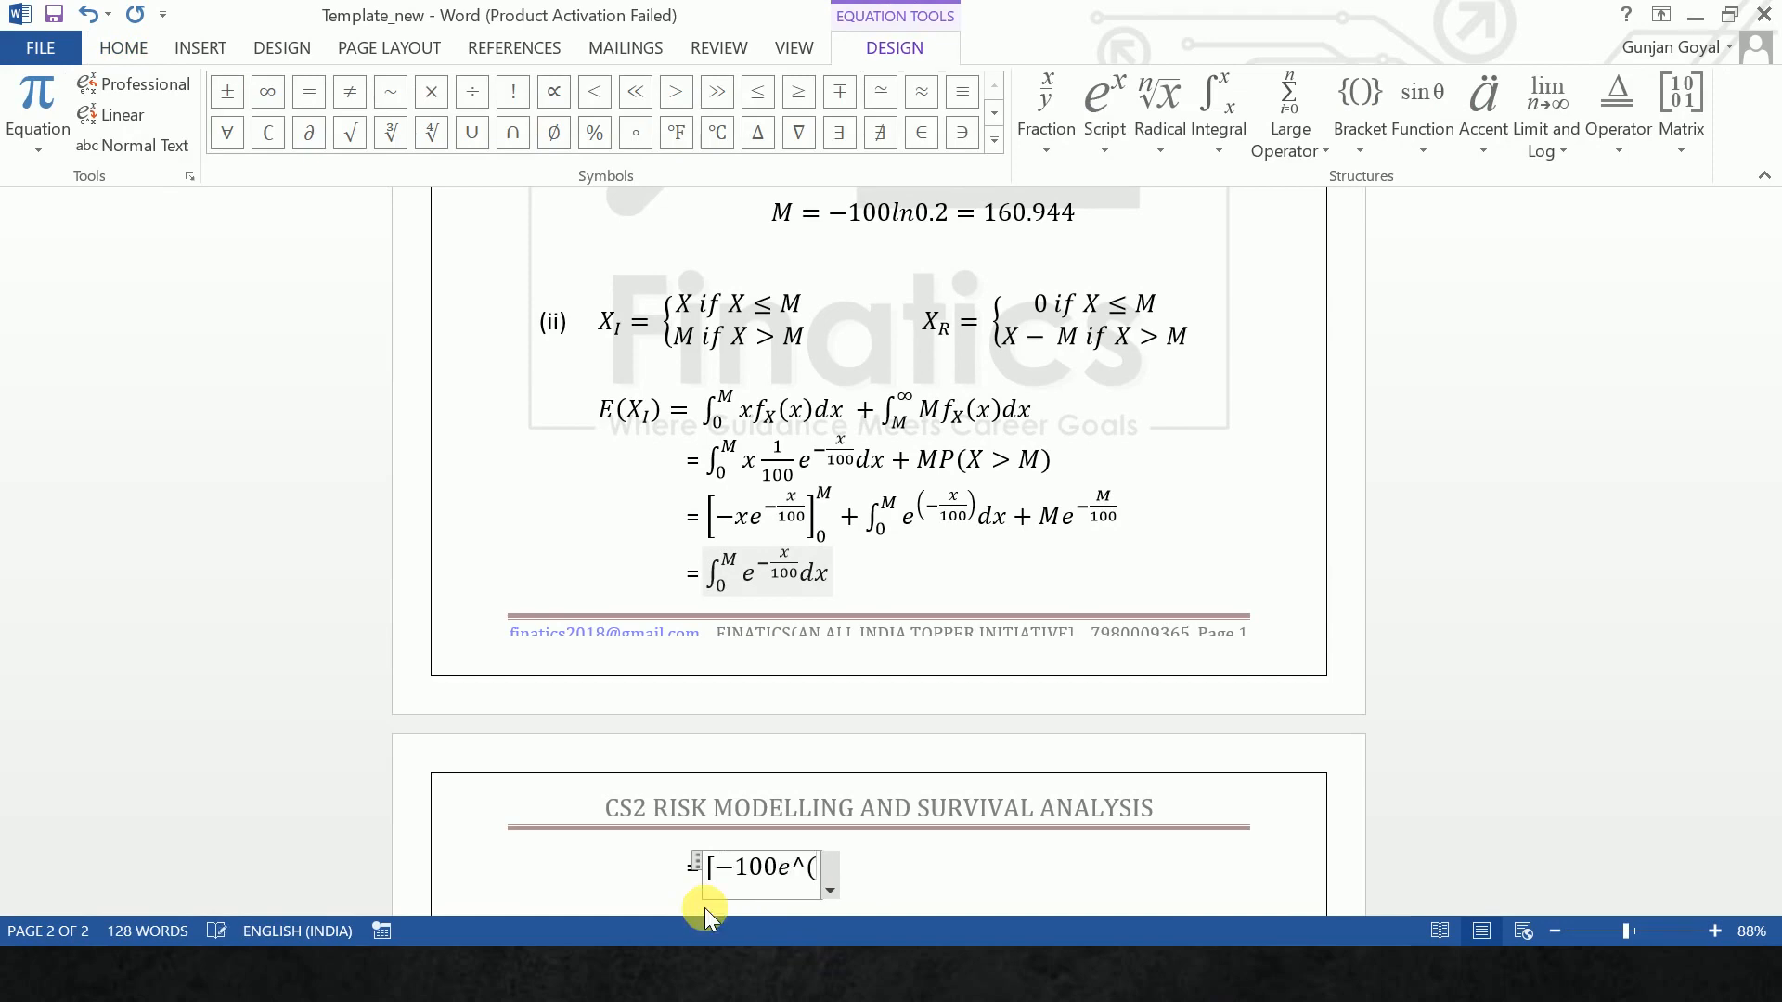
{"action": "type", "text": "-x/100"}
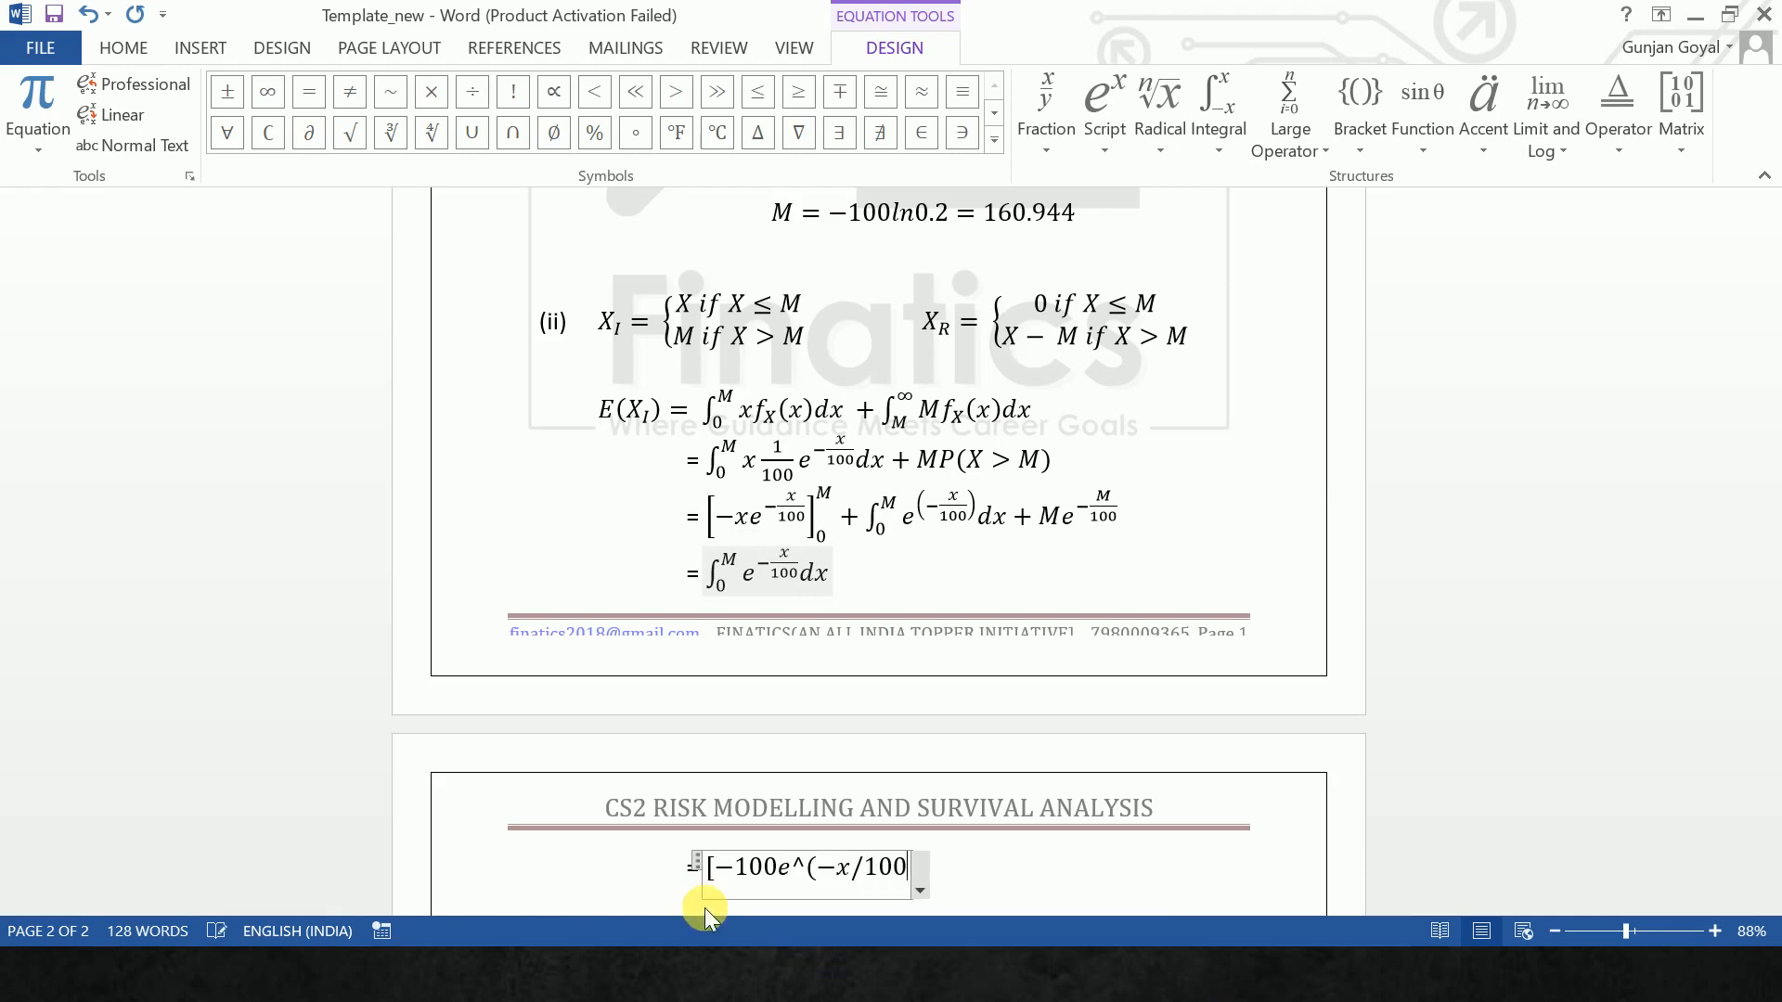
{"action": "type", "text": ")]"}
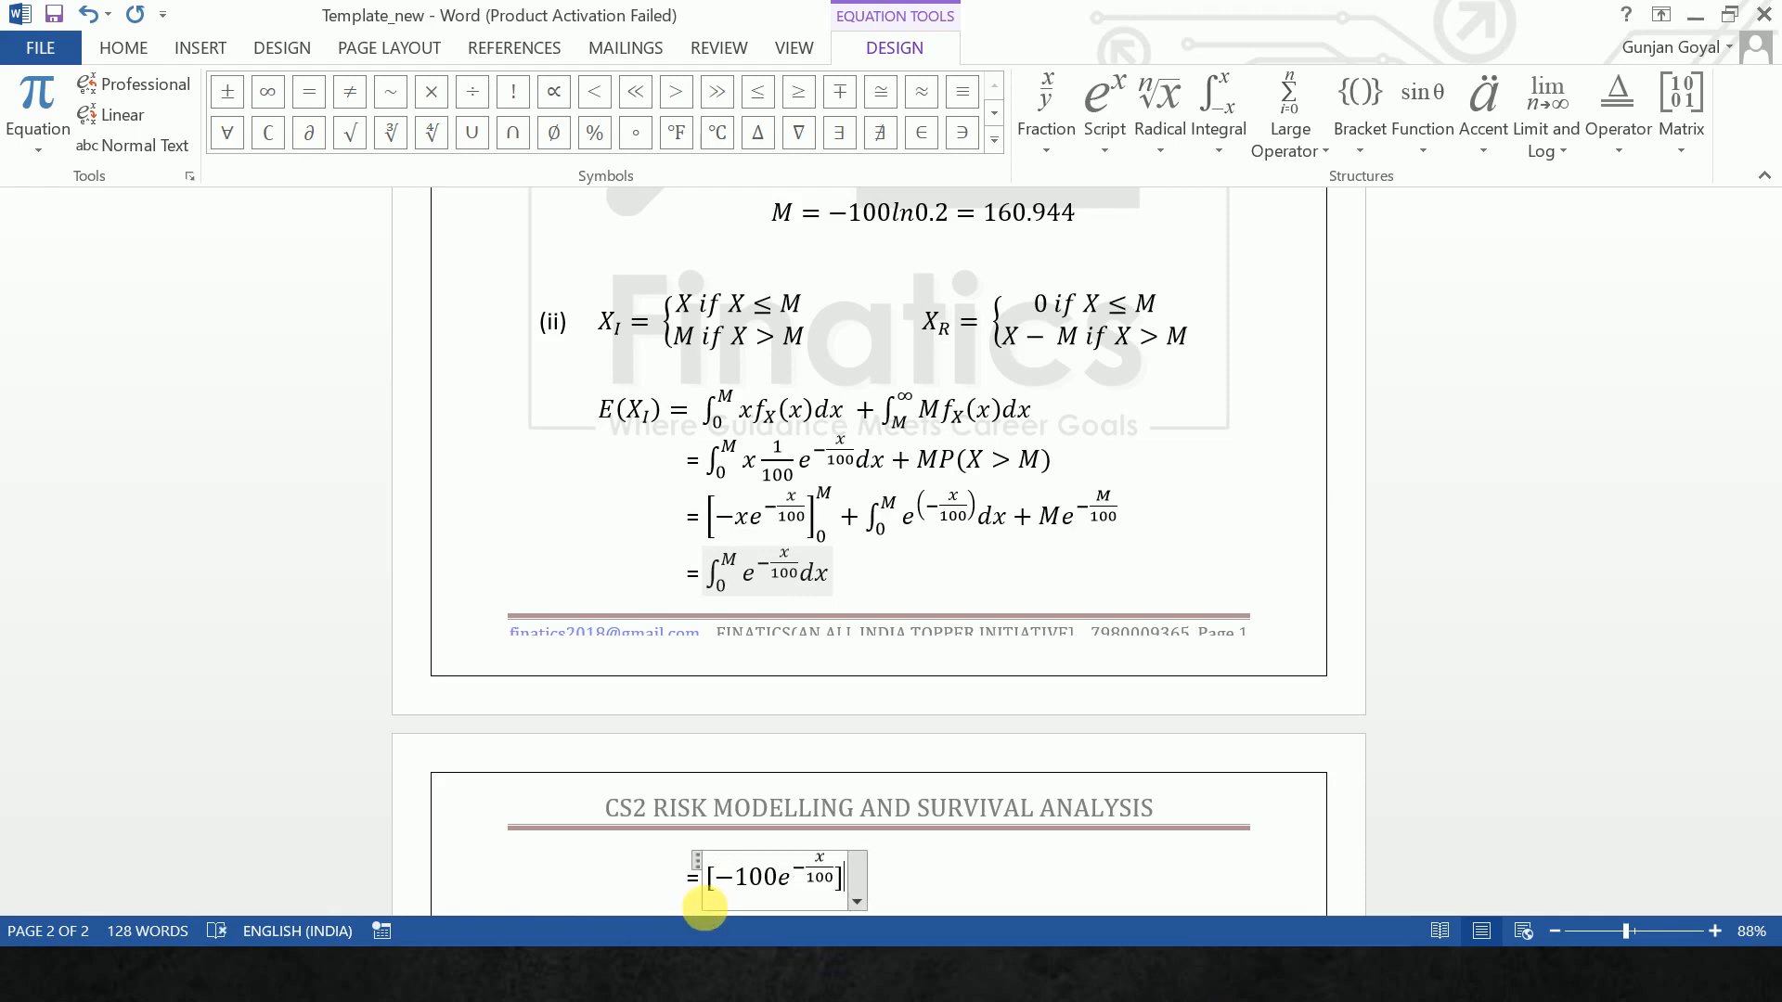
Try to attach lower limit 0 and upper limit M to the square-bracketed term, correcting the mistyped lower limit.
{"action": "type", "text": "_)^"}
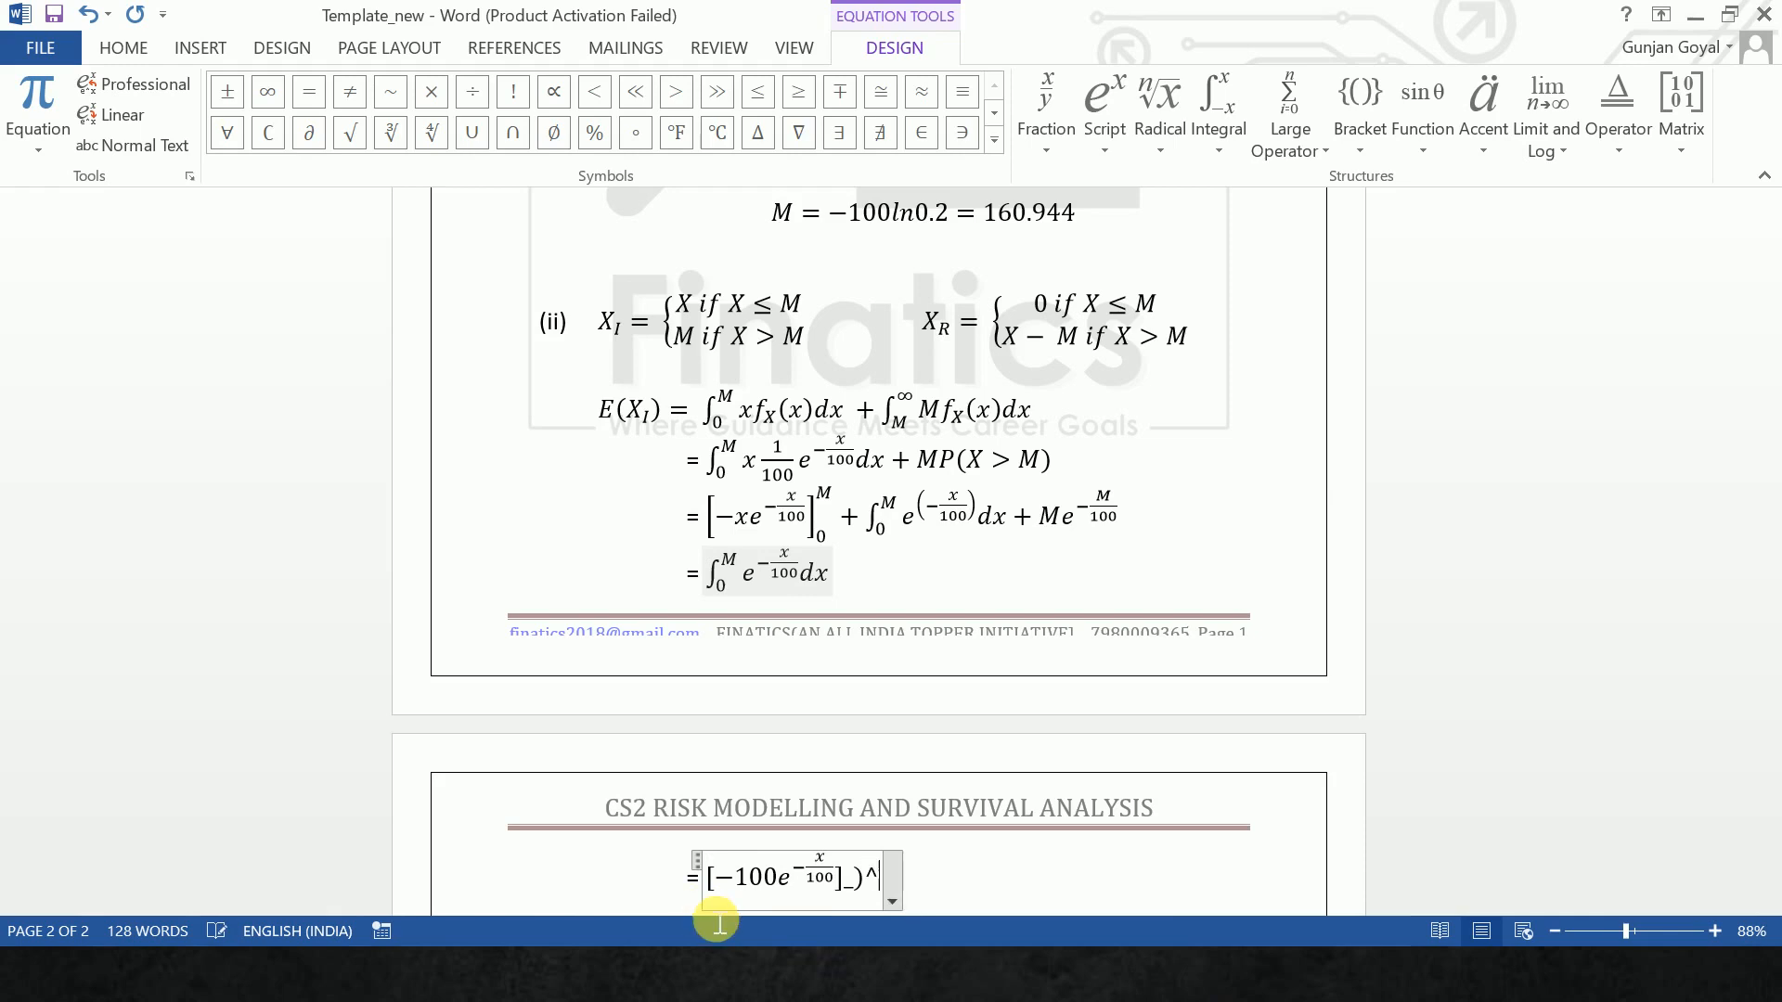
{"action": "type", "text": "M"}
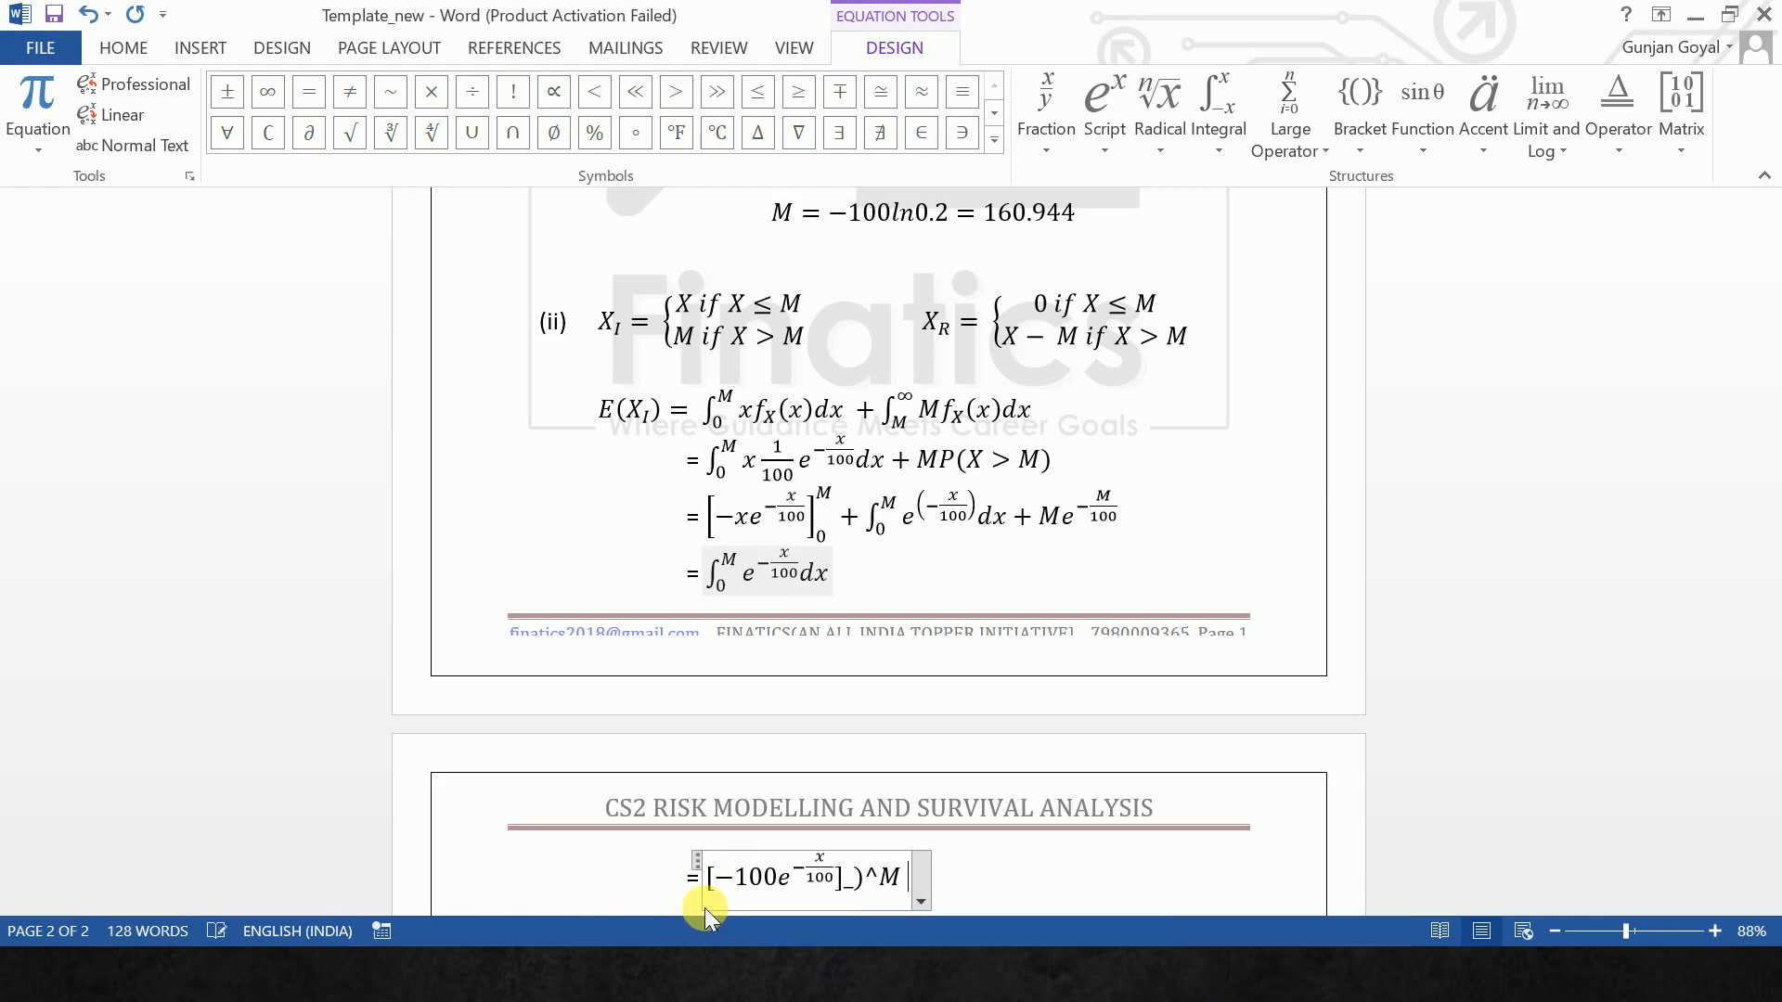
{"action": "key", "text": "Left"}
{"action": "key", "text": "Left"}
{"action": "key", "text": "Left"}
{"action": "key", "text": "Left"}
{"action": "key", "text": "BackSpace"}
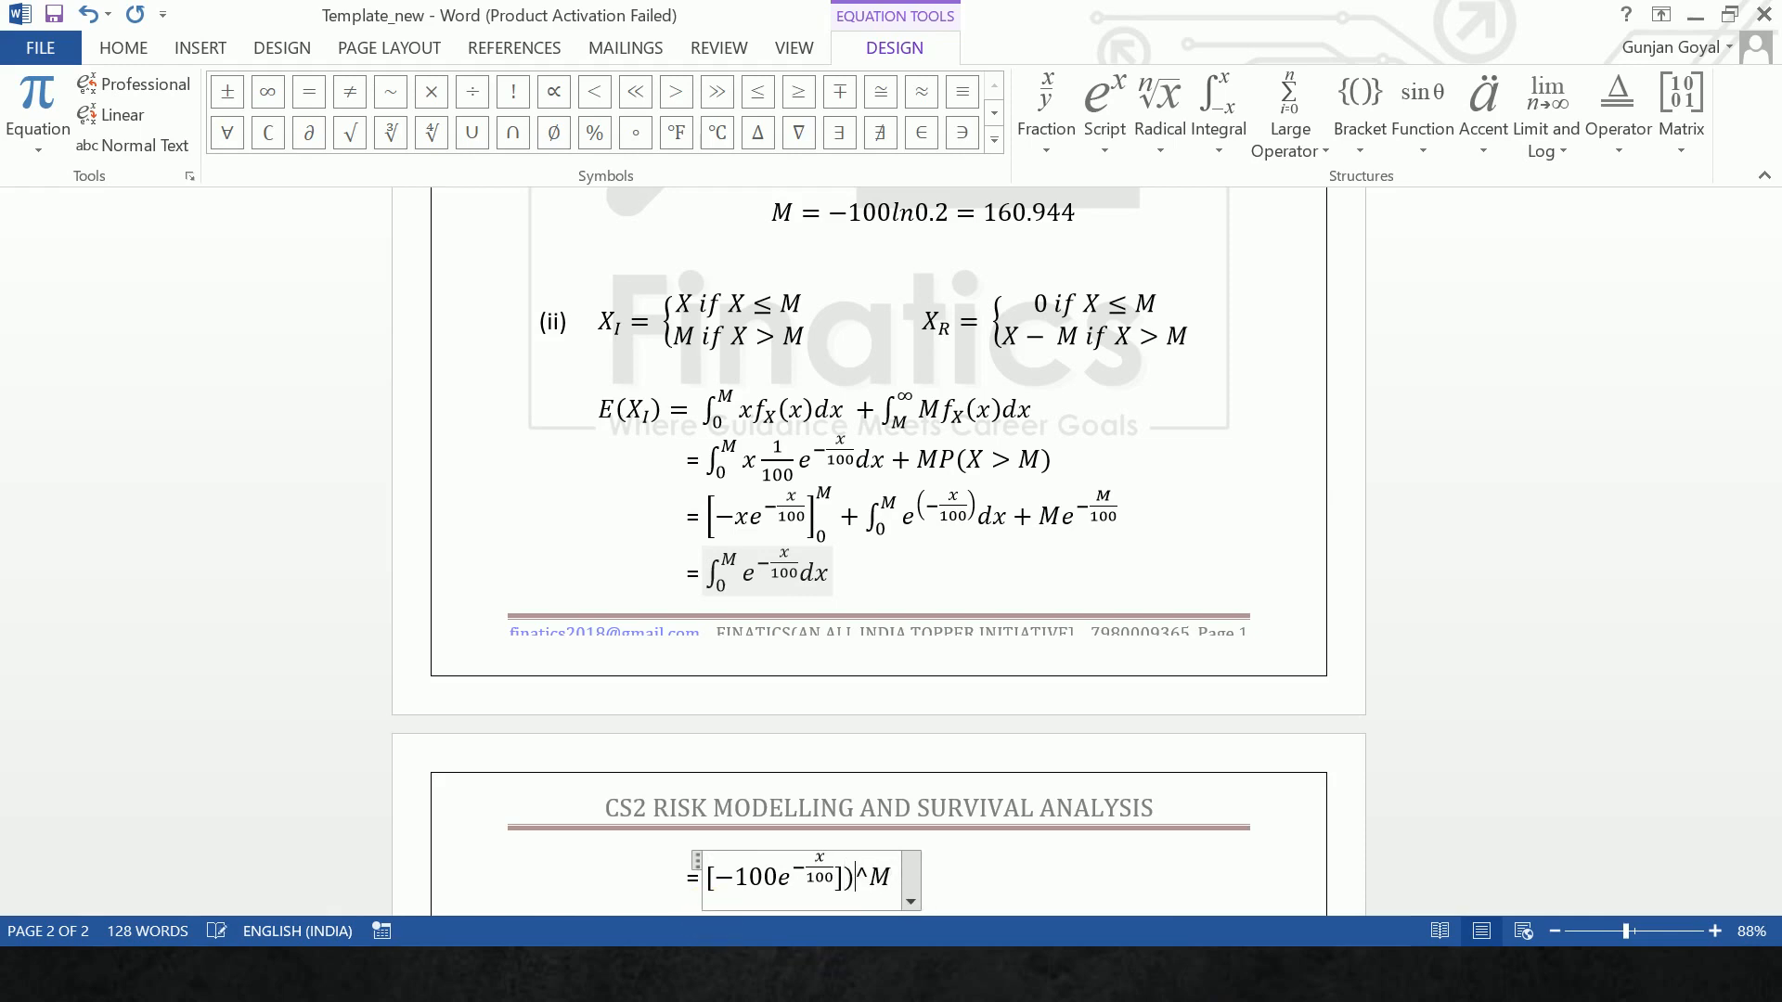
{"action": "type", "text": "_0"}
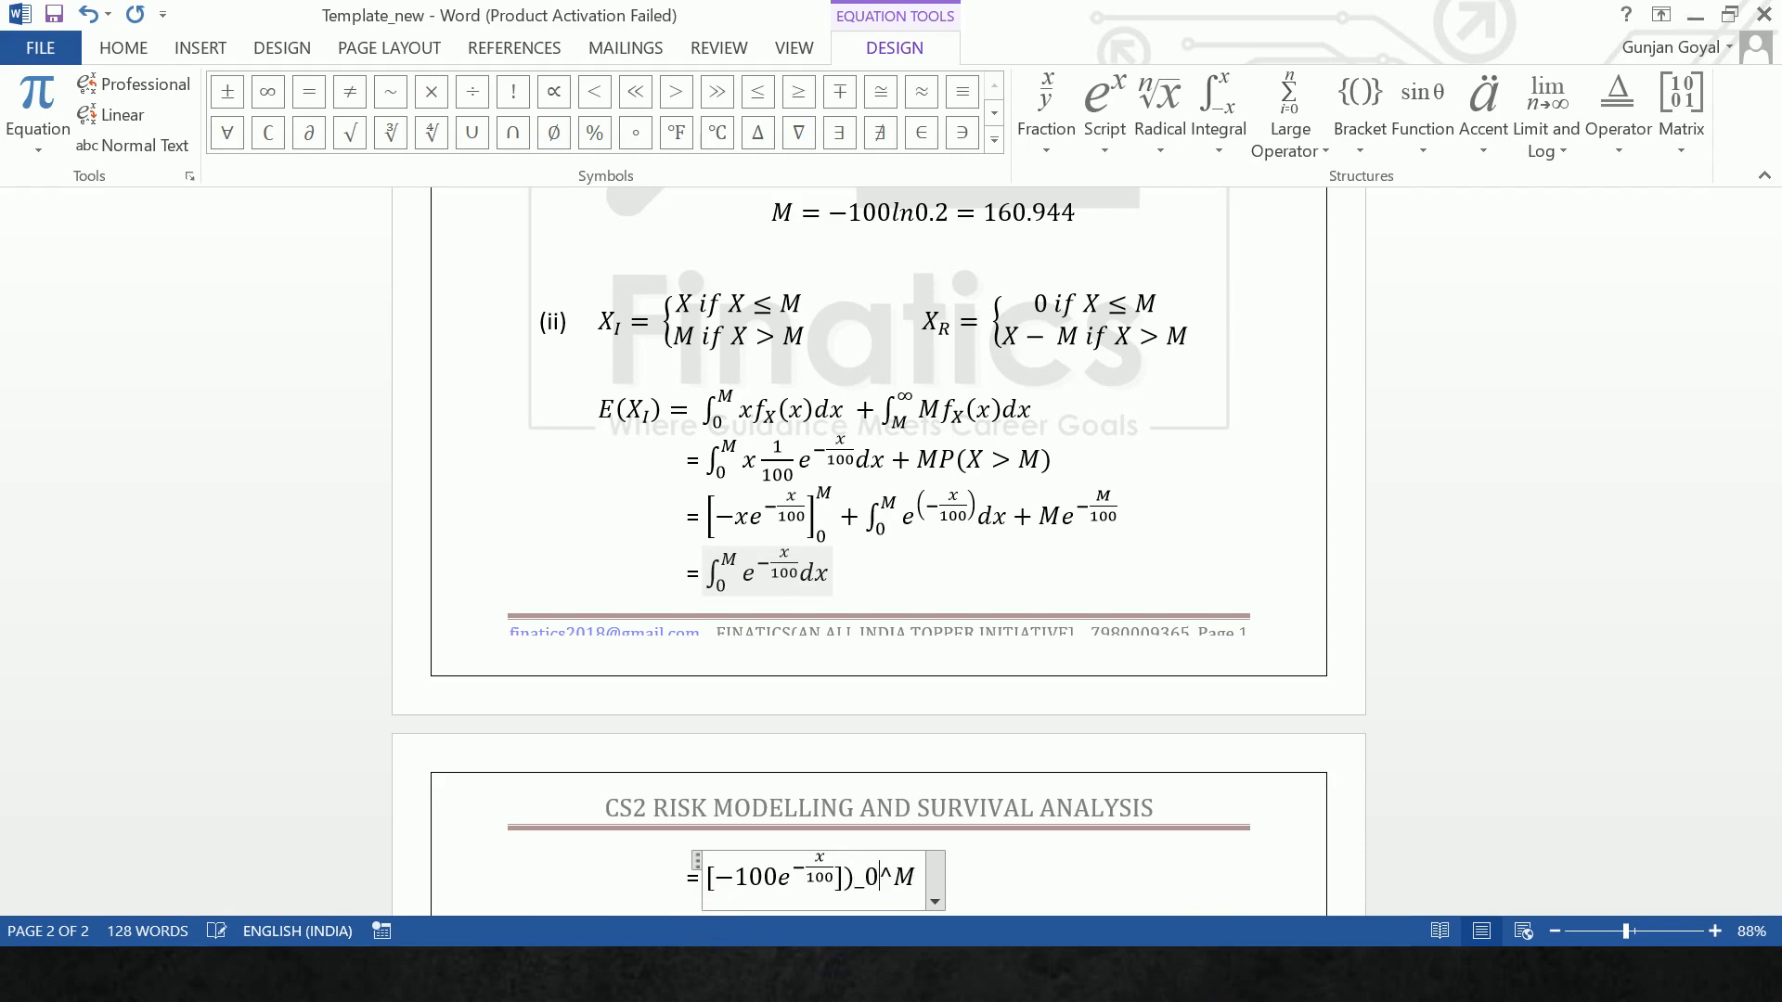
{"action": "key", "text": "Right"}
{"action": "key", "text": "Right"}
{"action": "key", "text": "Right"}
{"action": "key", "text": "Up"}
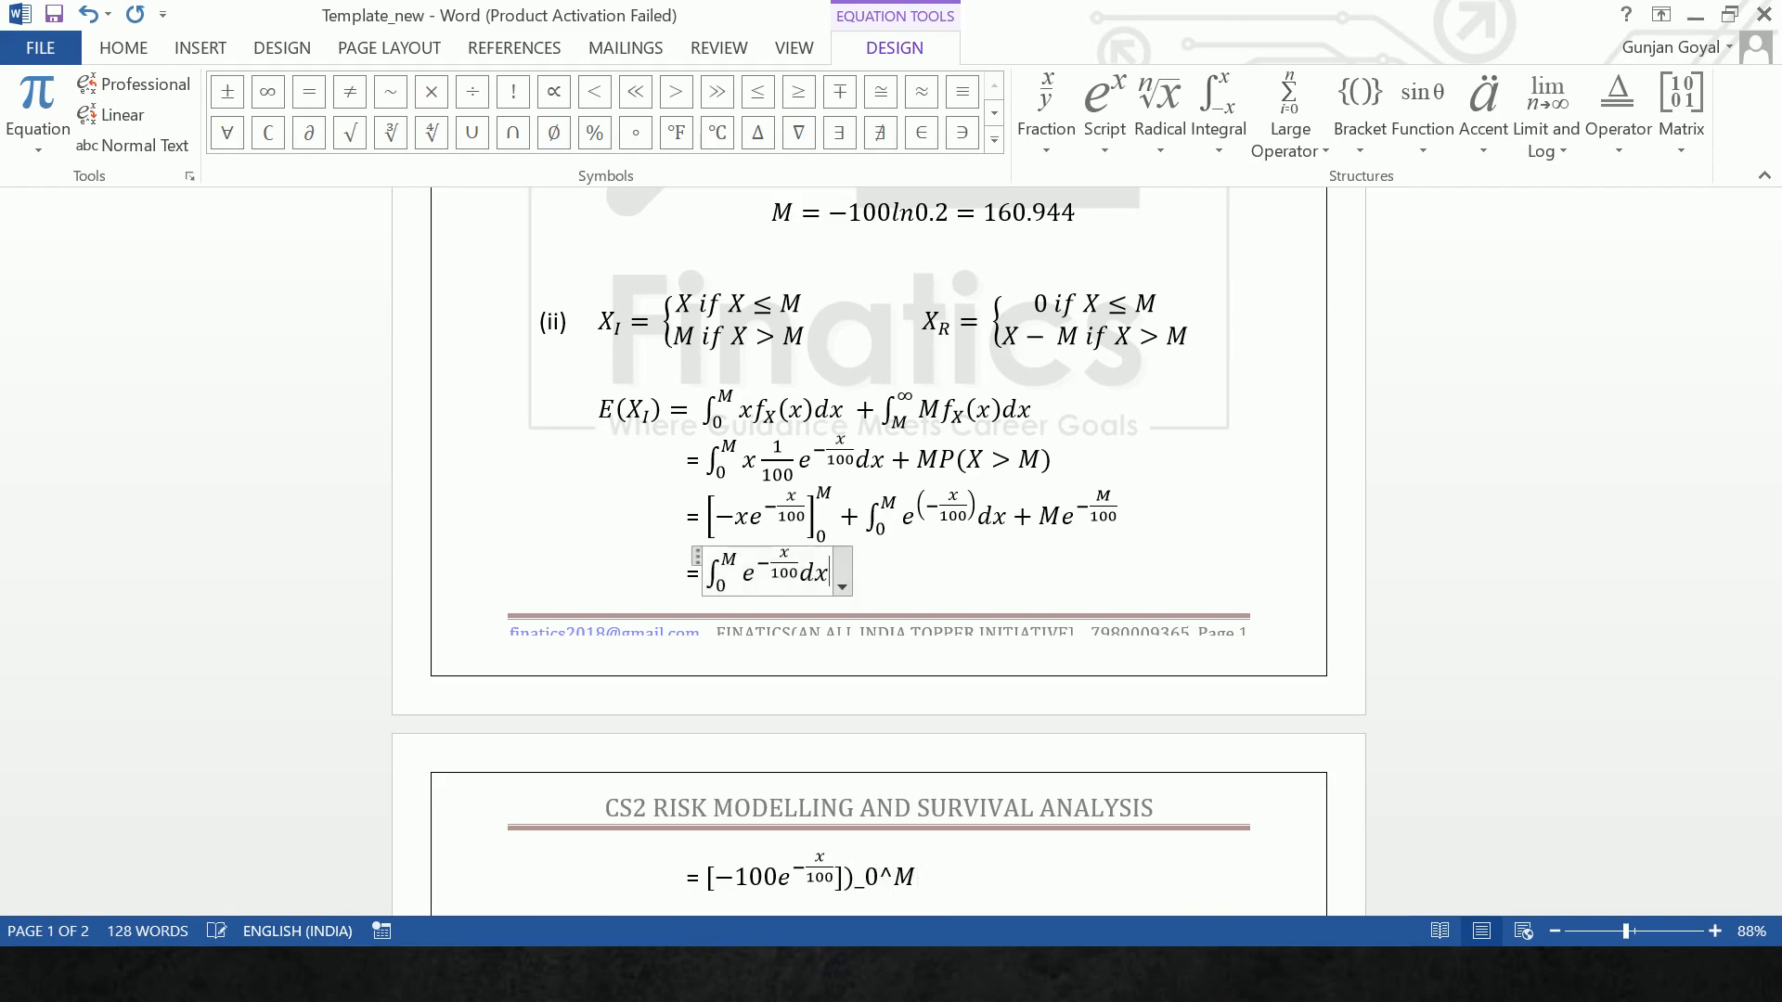
Delete the malformed limits and re-enter lower limit 0 and upper limit M on the square-bracketed -100e^(-x/100) term.
{"action": "key", "text": "Down"}
{"action": "key", "text": "BackSpace"}
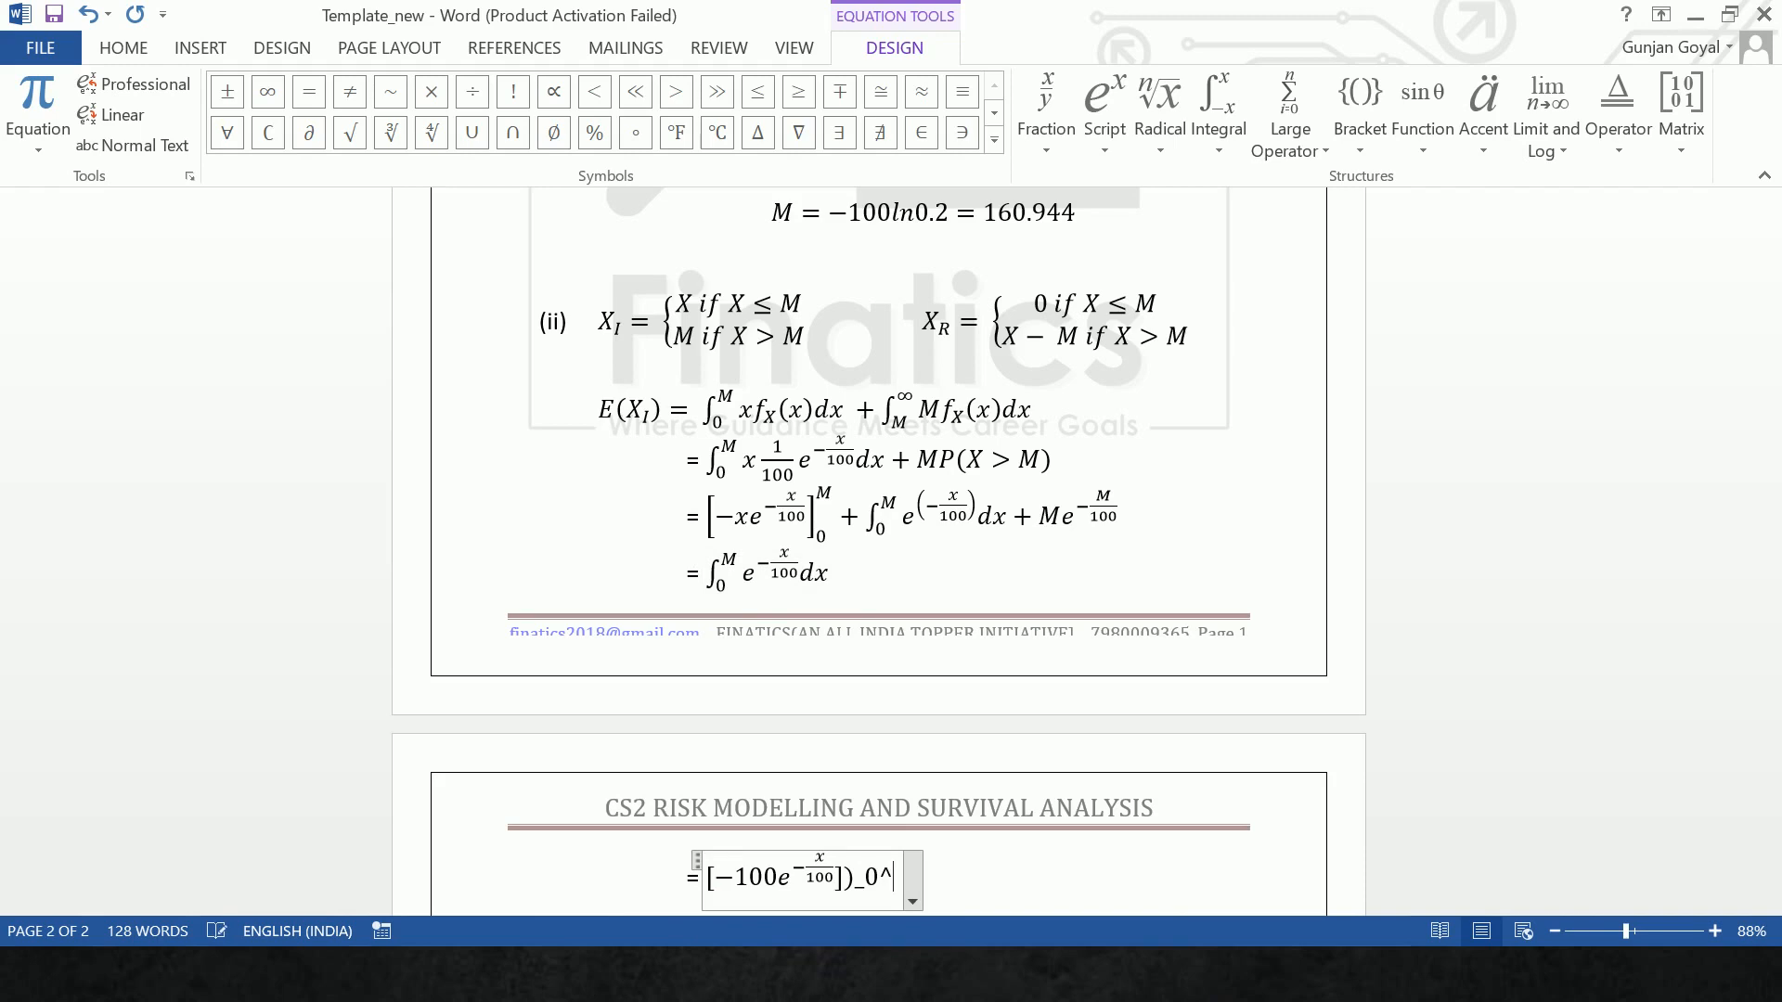
{"action": "key", "text": "BackSpace"}
{"action": "key", "text": "BackSpace"}
{"action": "key", "text": "BackSpace"}
{"action": "key", "text": "BackSpace"}
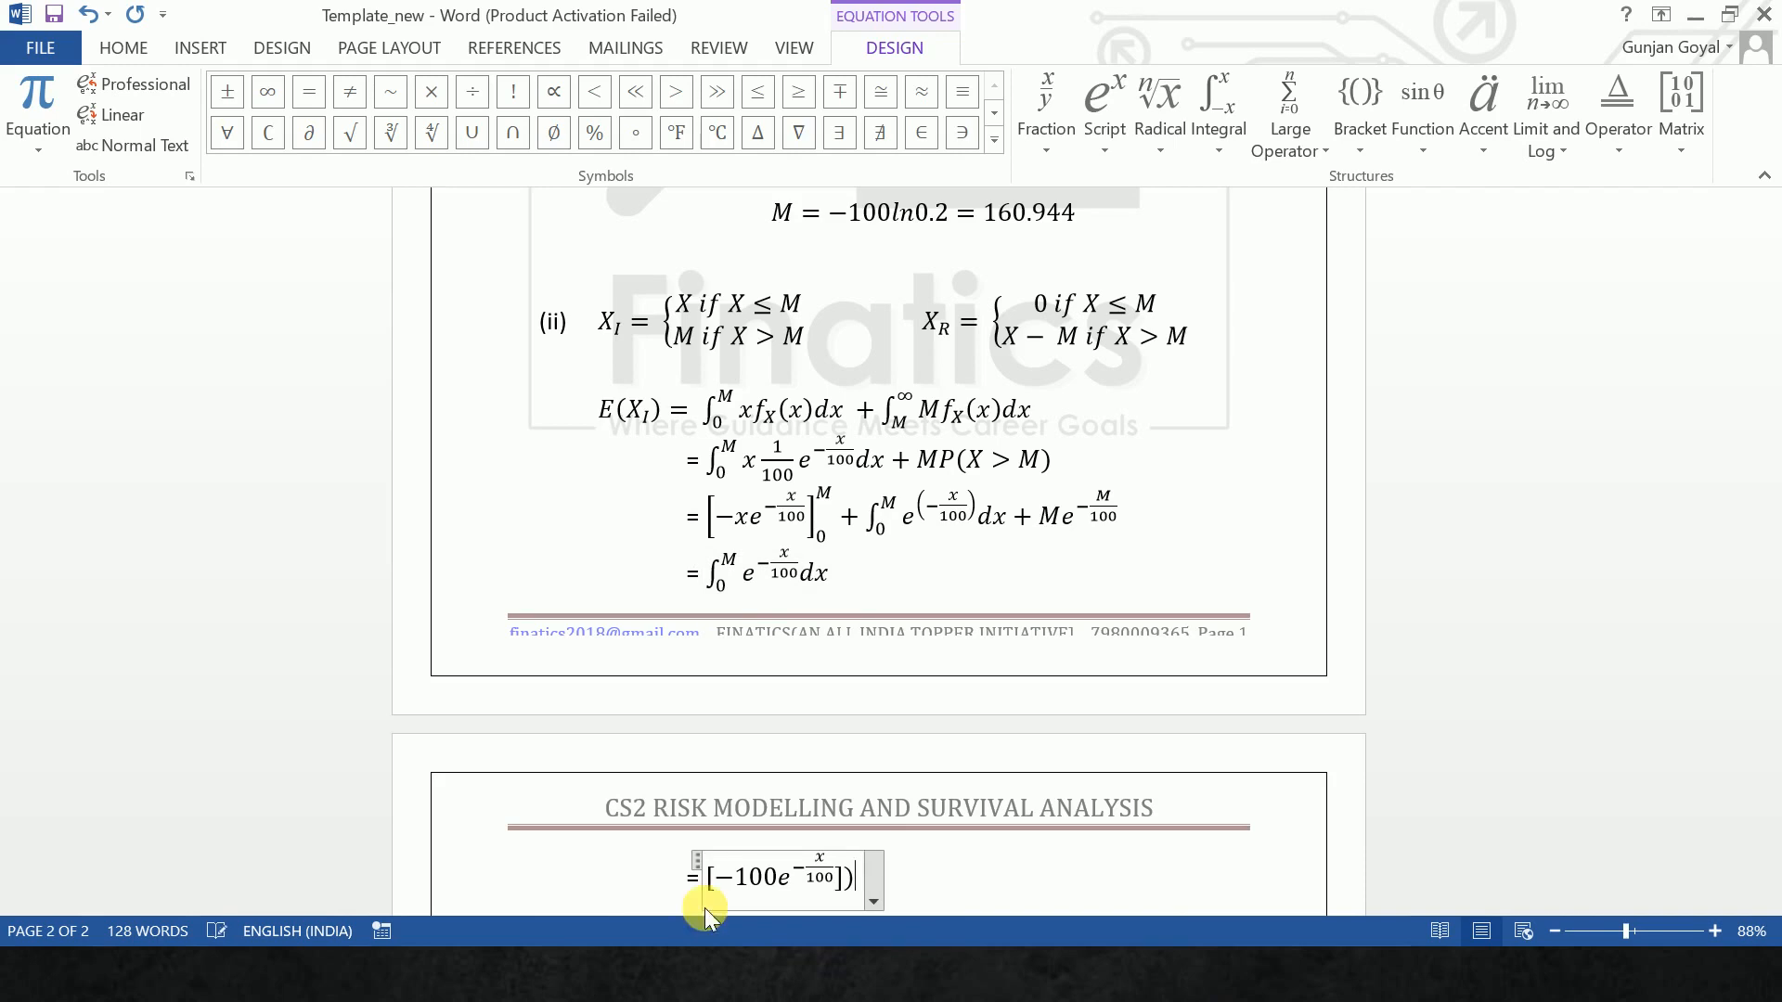
{"action": "type", "text": "_0^M"}
{"action": "key", "text": "space"}
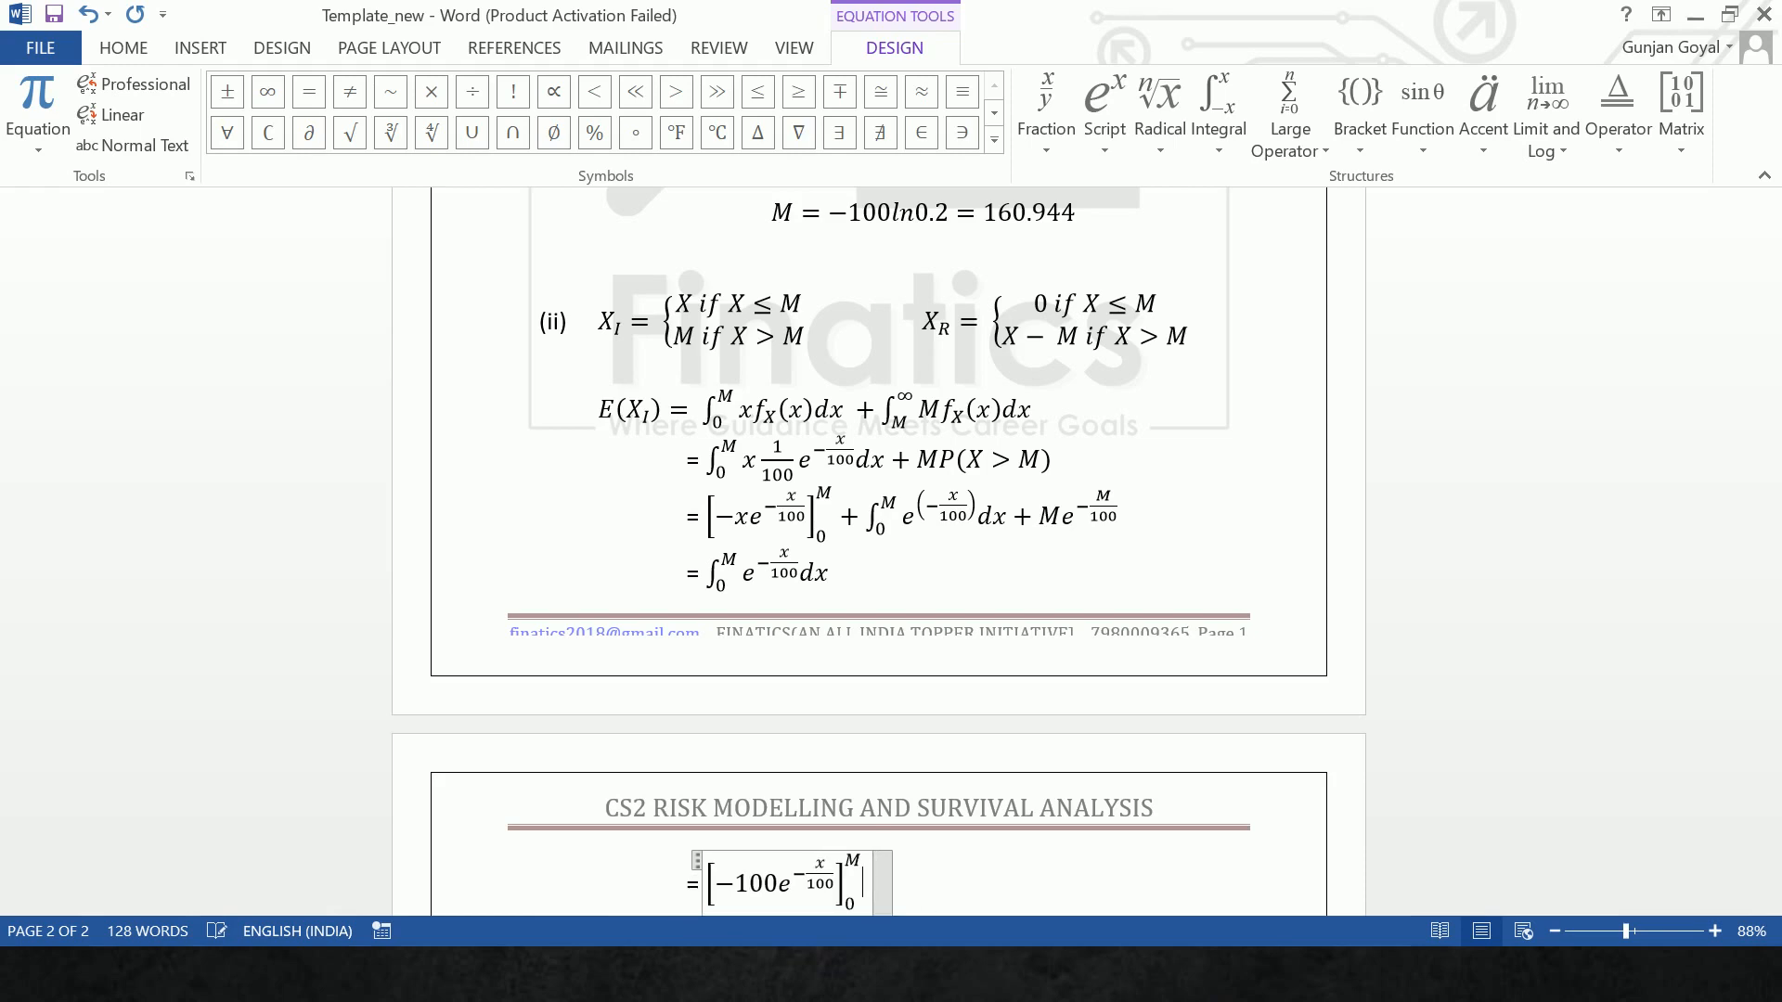
Add a line below the bracketed term with an equals sign and the equation 100(1 - e^(-M/100)).
{"action": "key", "text": "Return"}
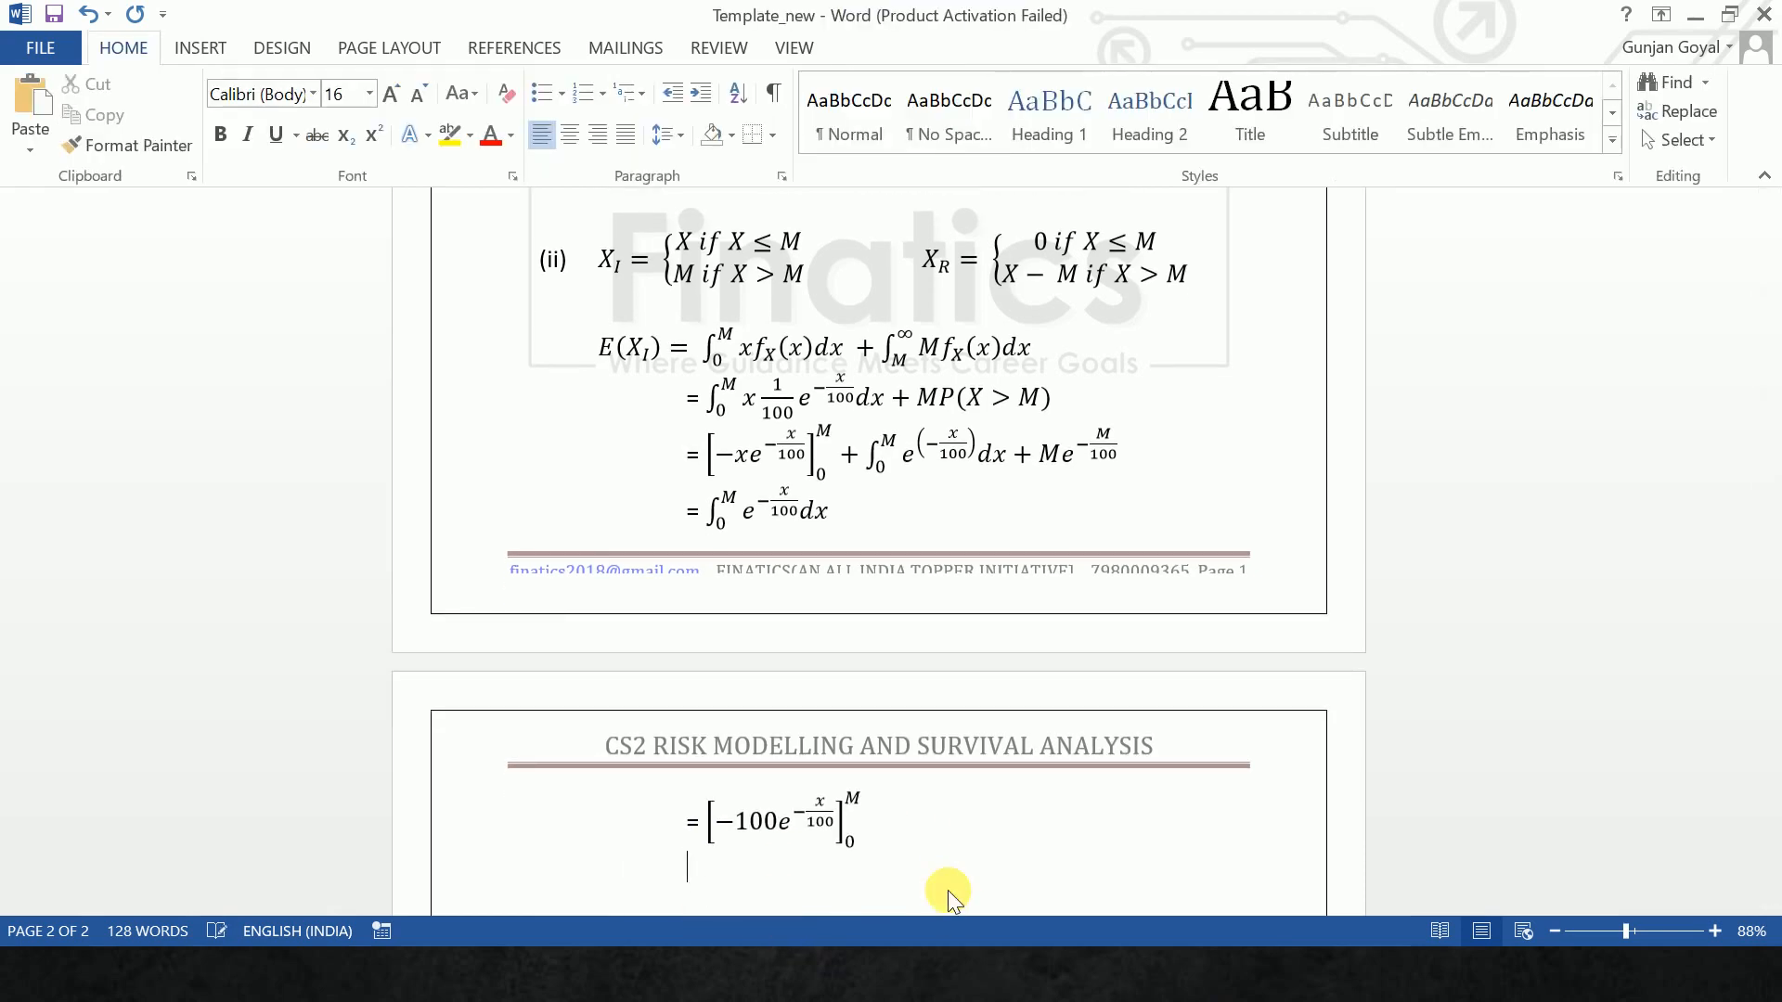
{"action": "type", "text": "="}
{"action": "key", "text": "alt+equal"}
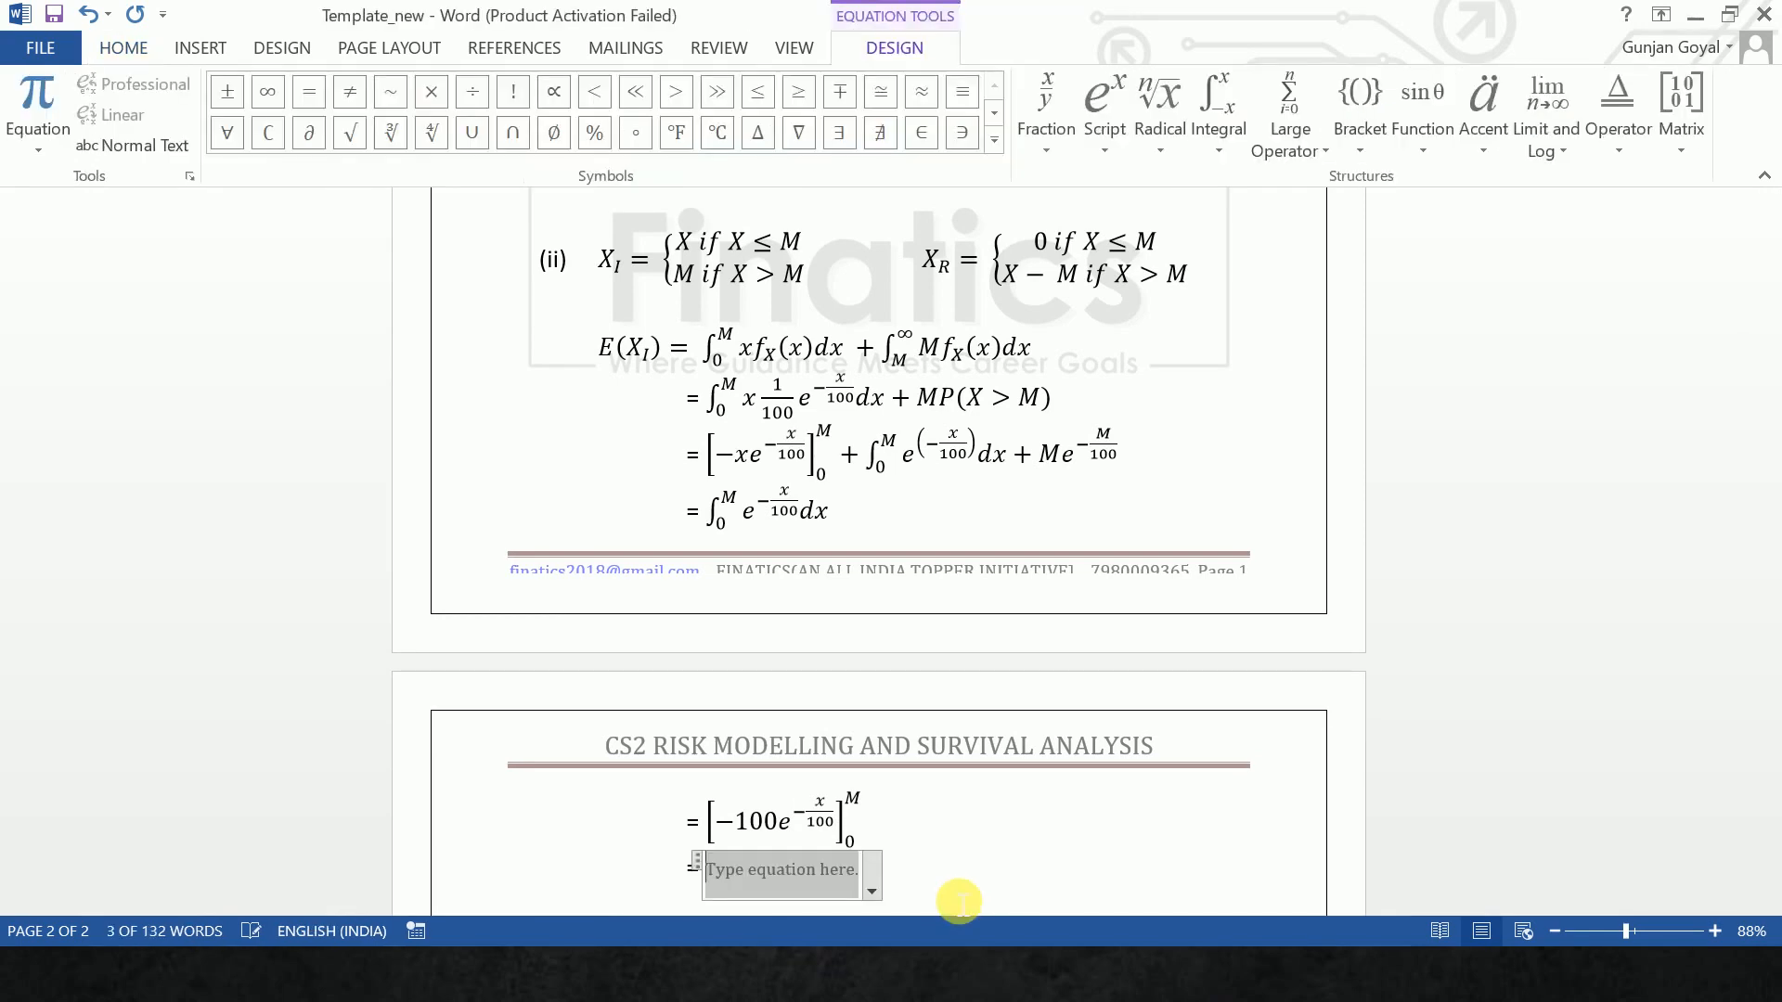
{"action": "type", "text": "100("}
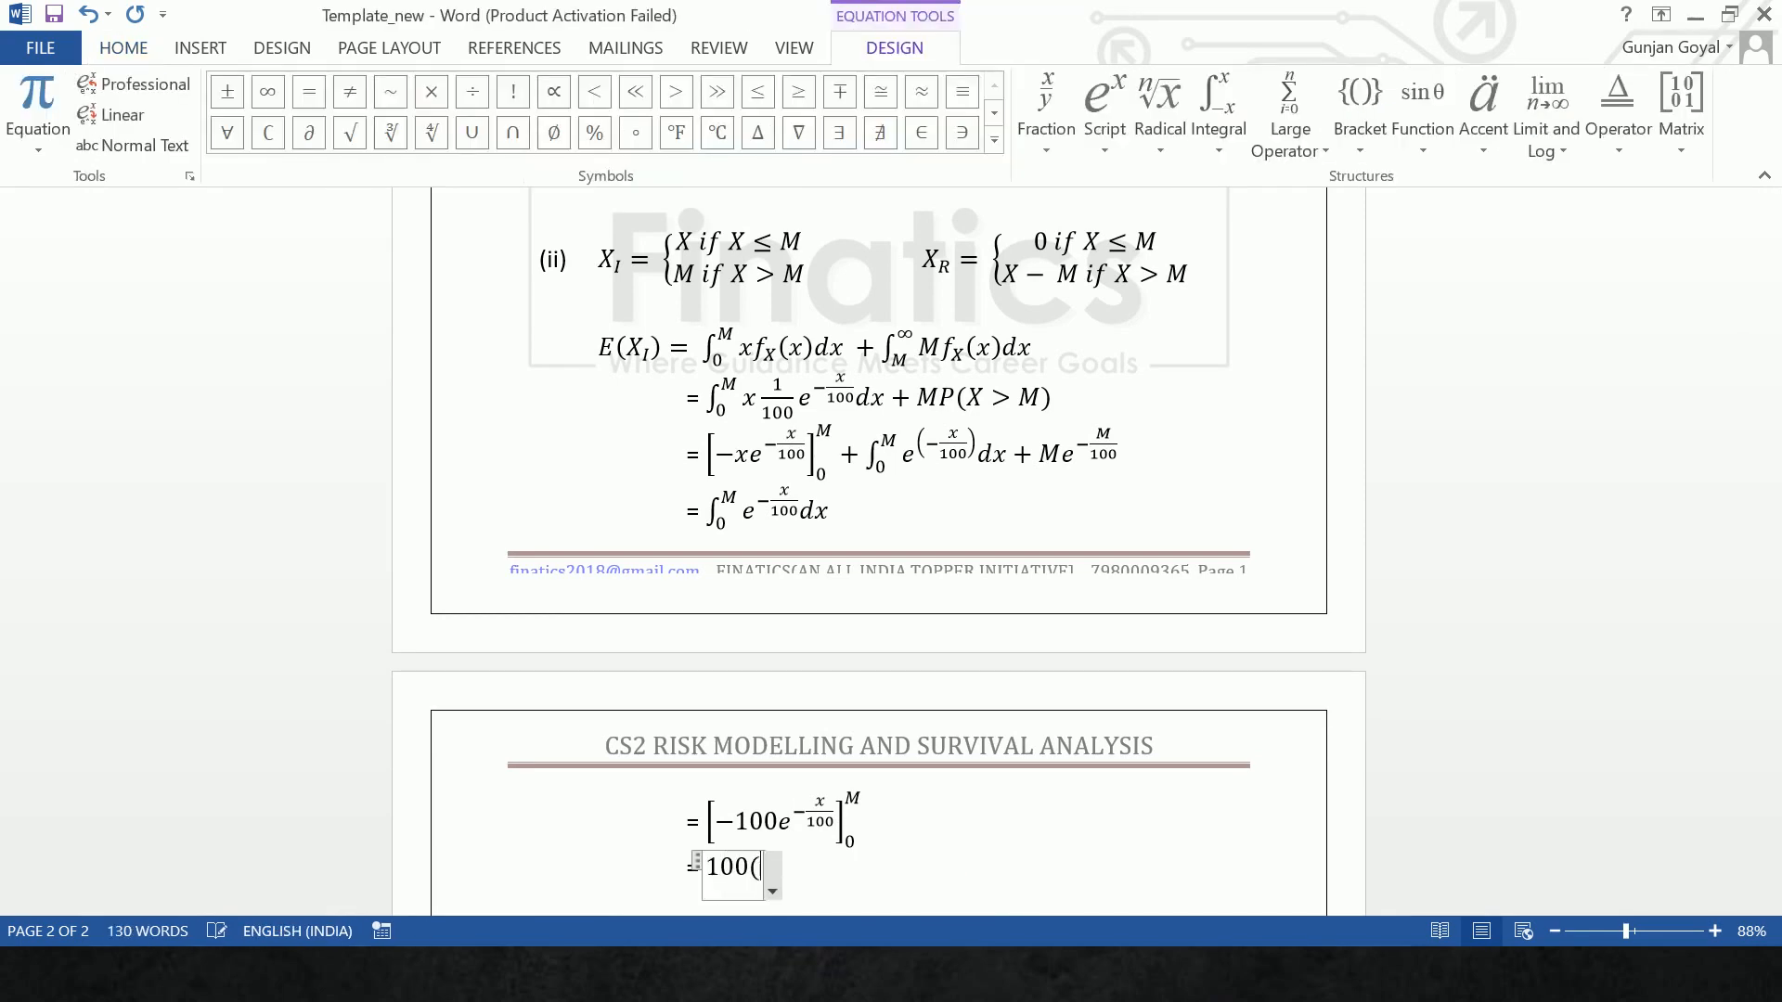
{"action": "type", "text": "1-e^"}
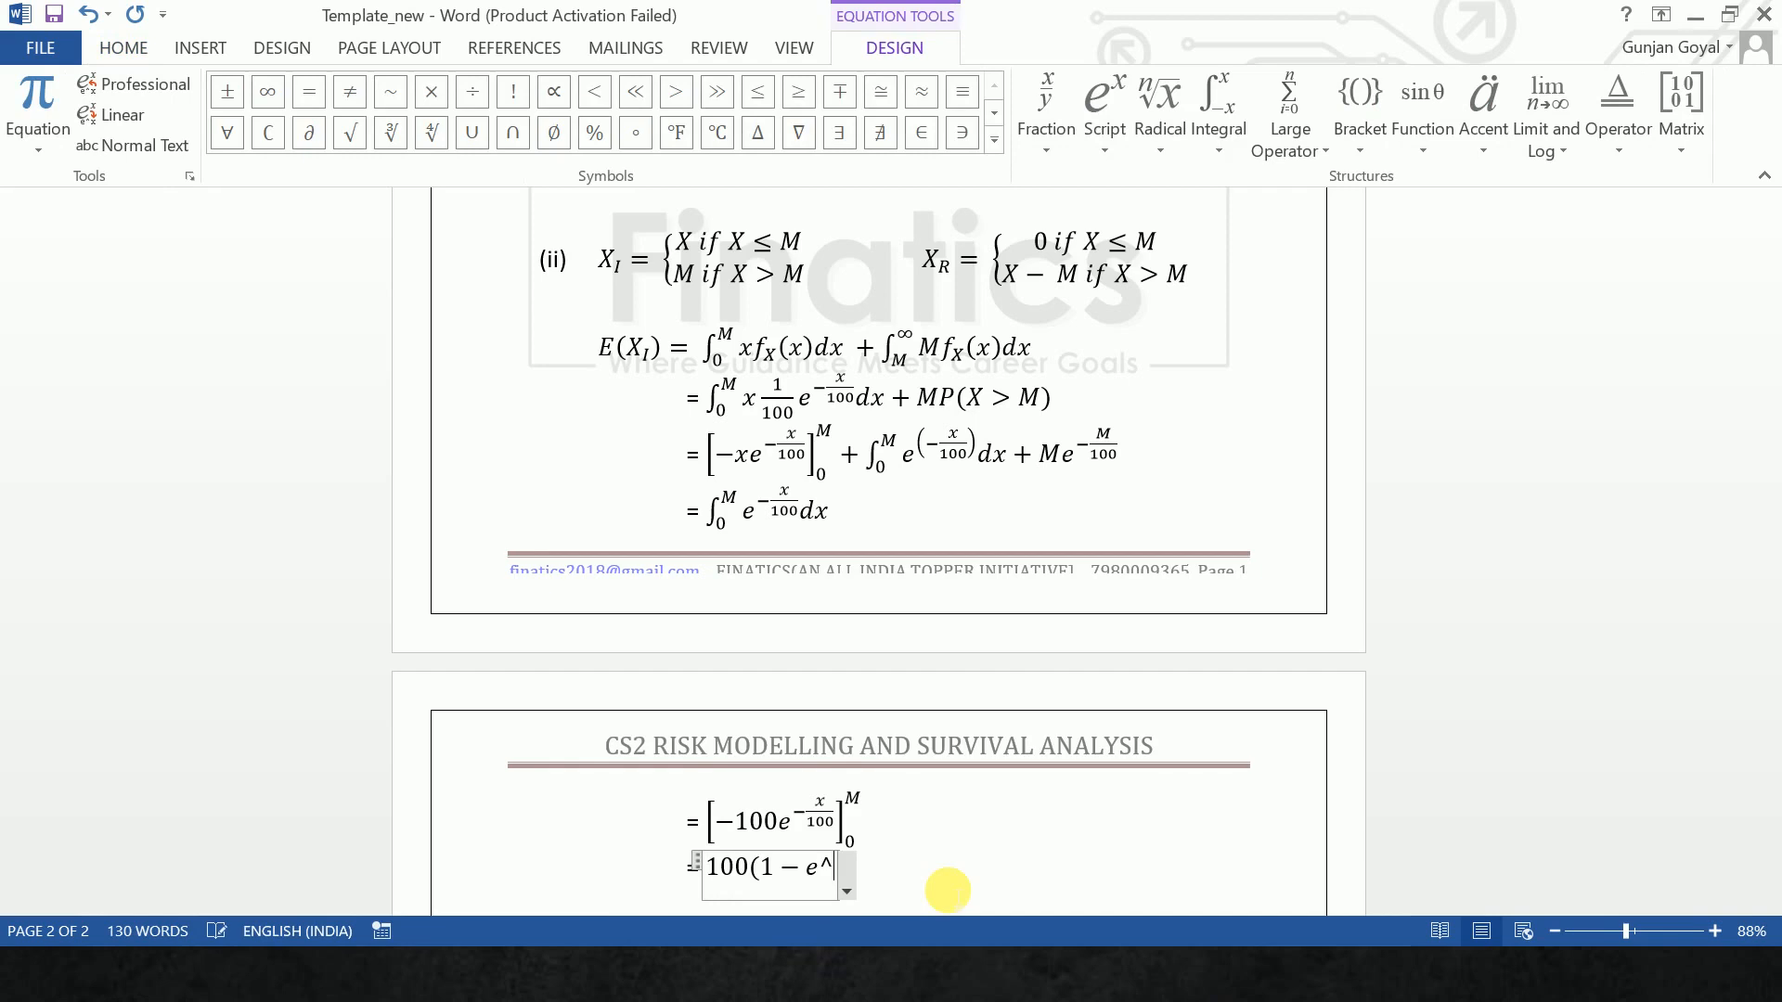
{"action": "type", "text": "(-M/1"}
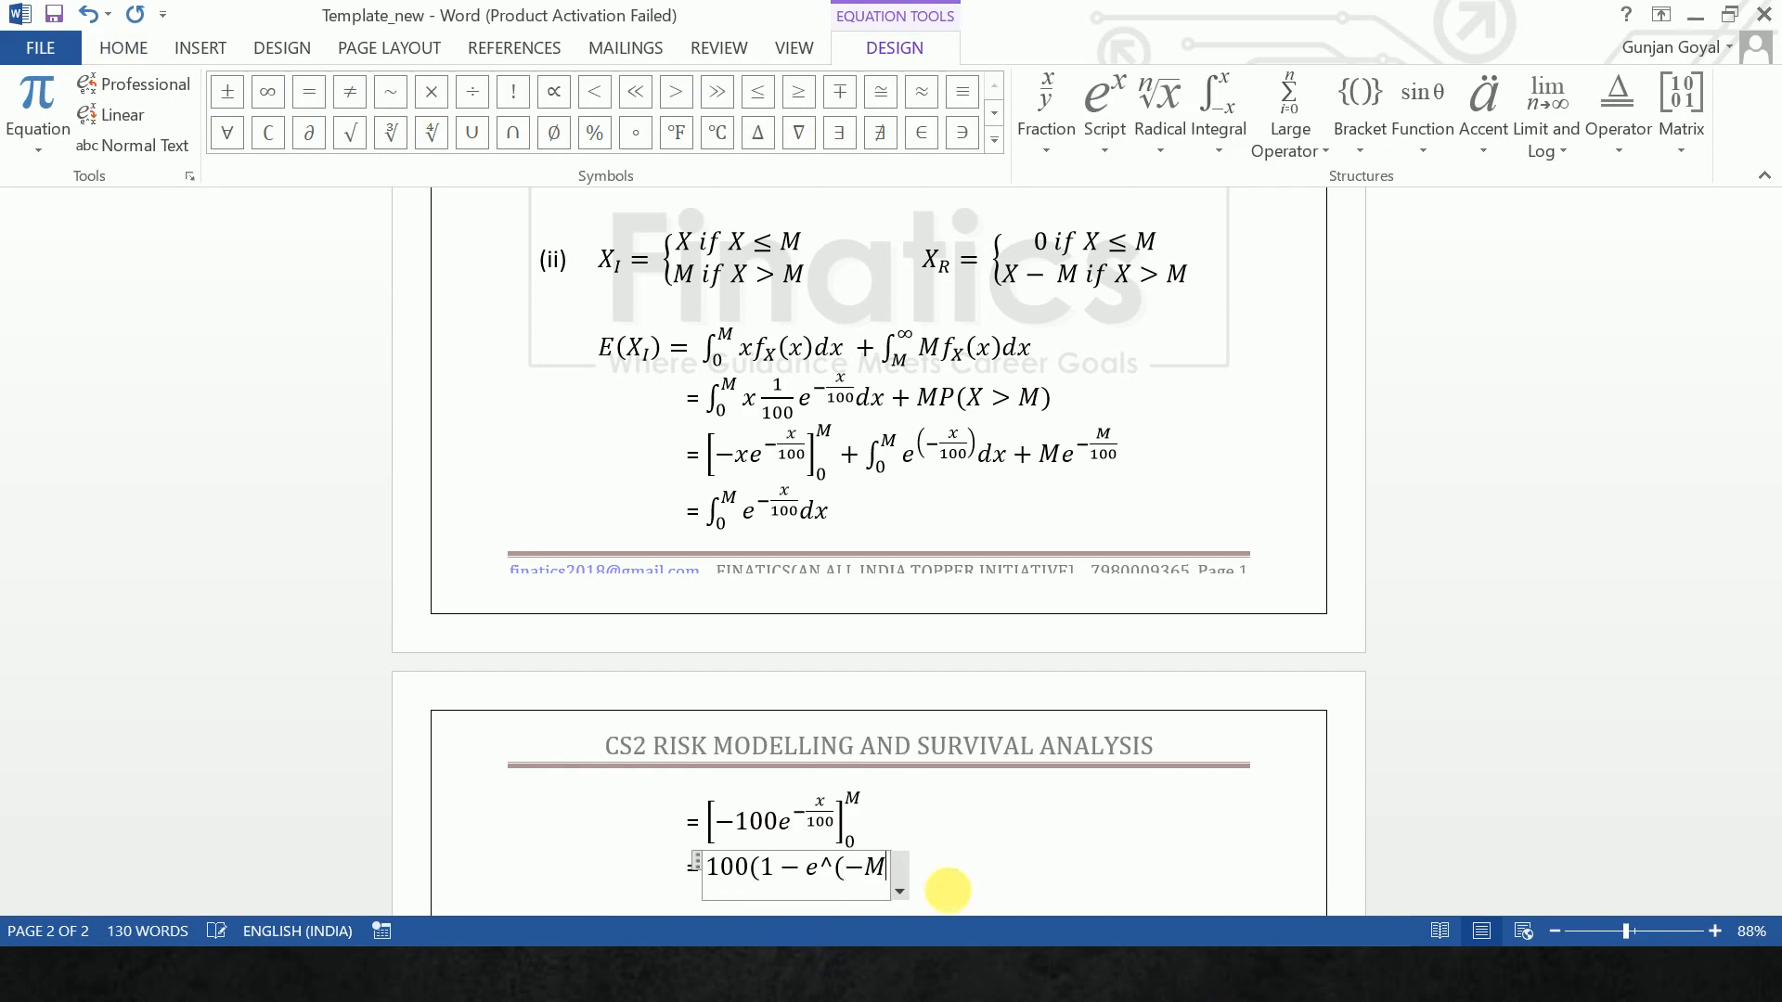
{"action": "type", "text": "00)"}
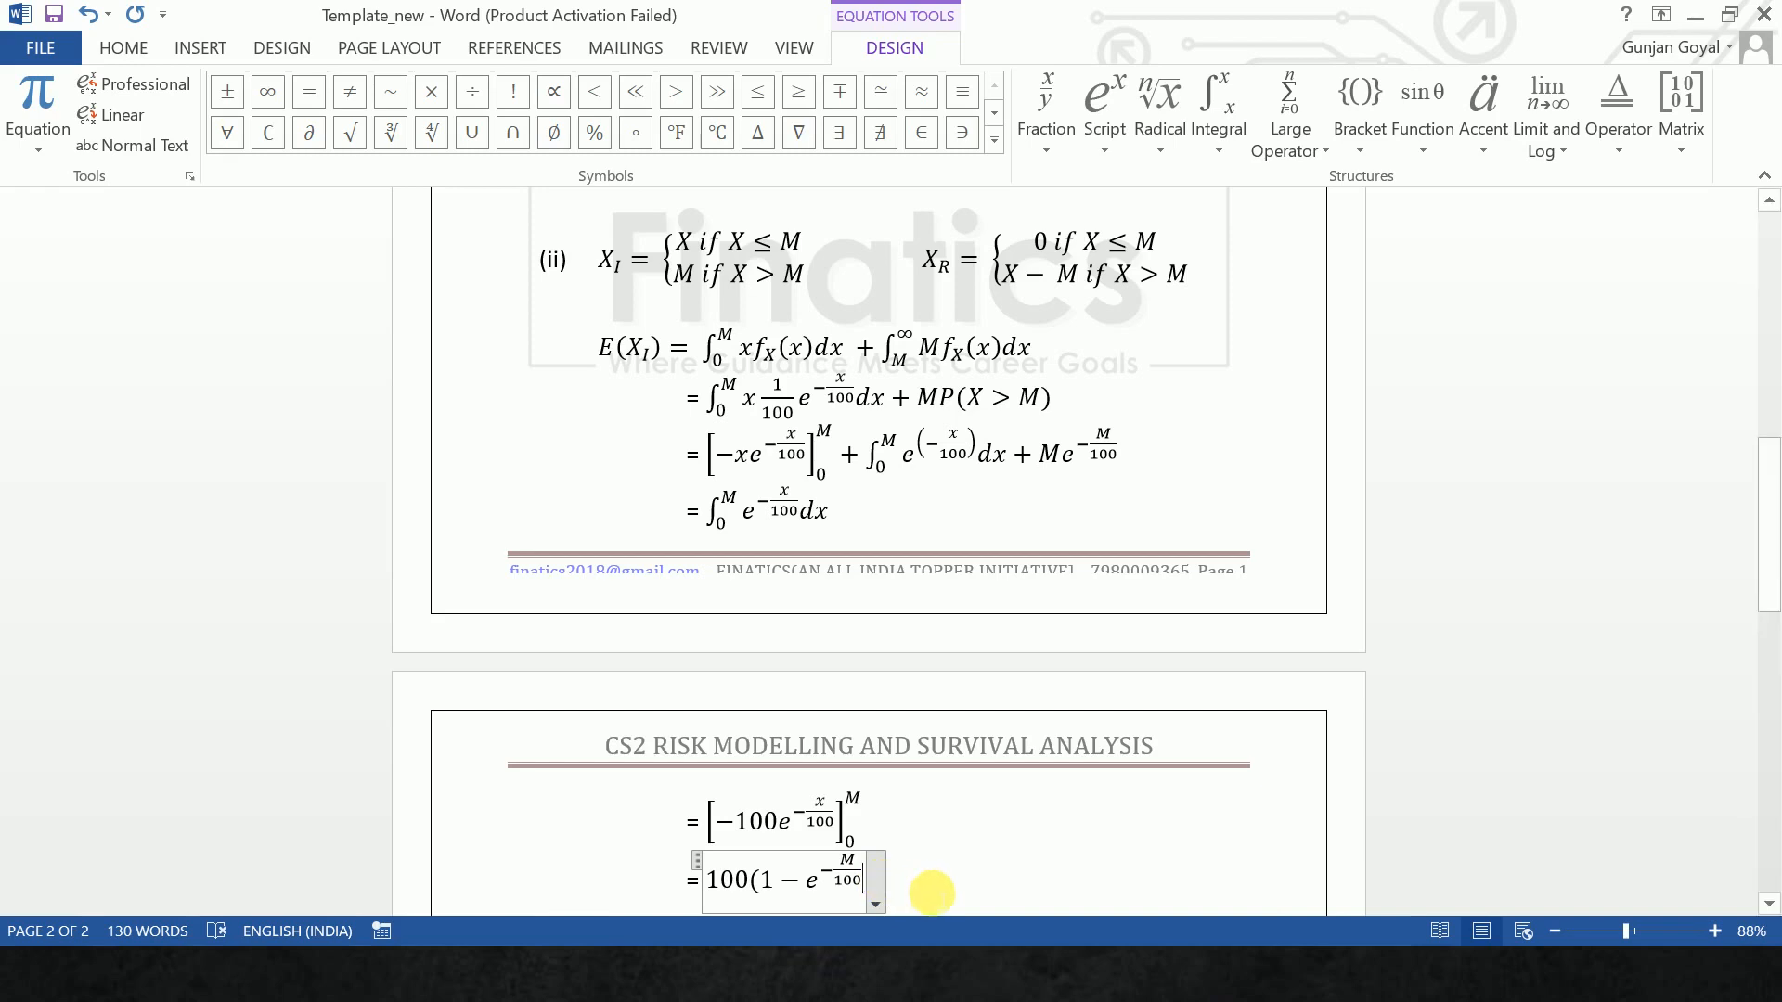
{"action": "left_click", "coordinate": [931, 893]}
{"action": "key", "text": "Left"}
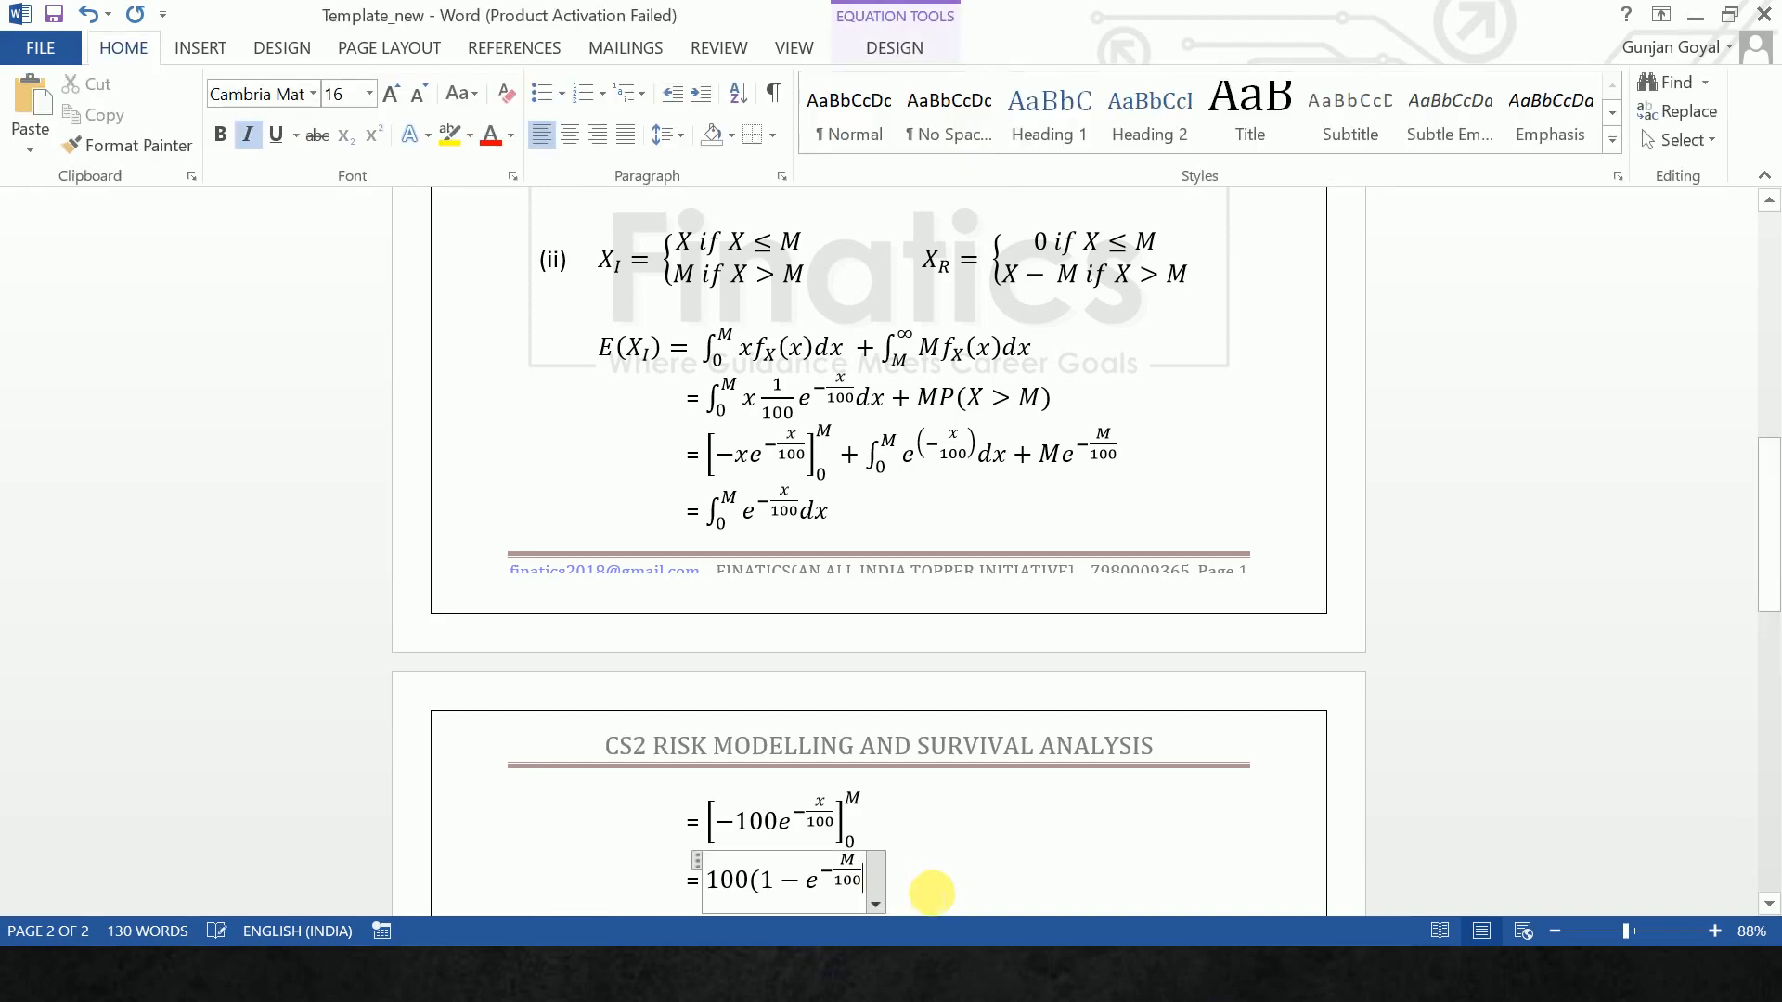
{"action": "type", "text": ")"}
{"action": "left_click", "coordinate": [931, 893]}
Write the text line "Using M = -100ln0.2" under the derivation, correcting typing slips.
{"action": "key", "text": "Return"}
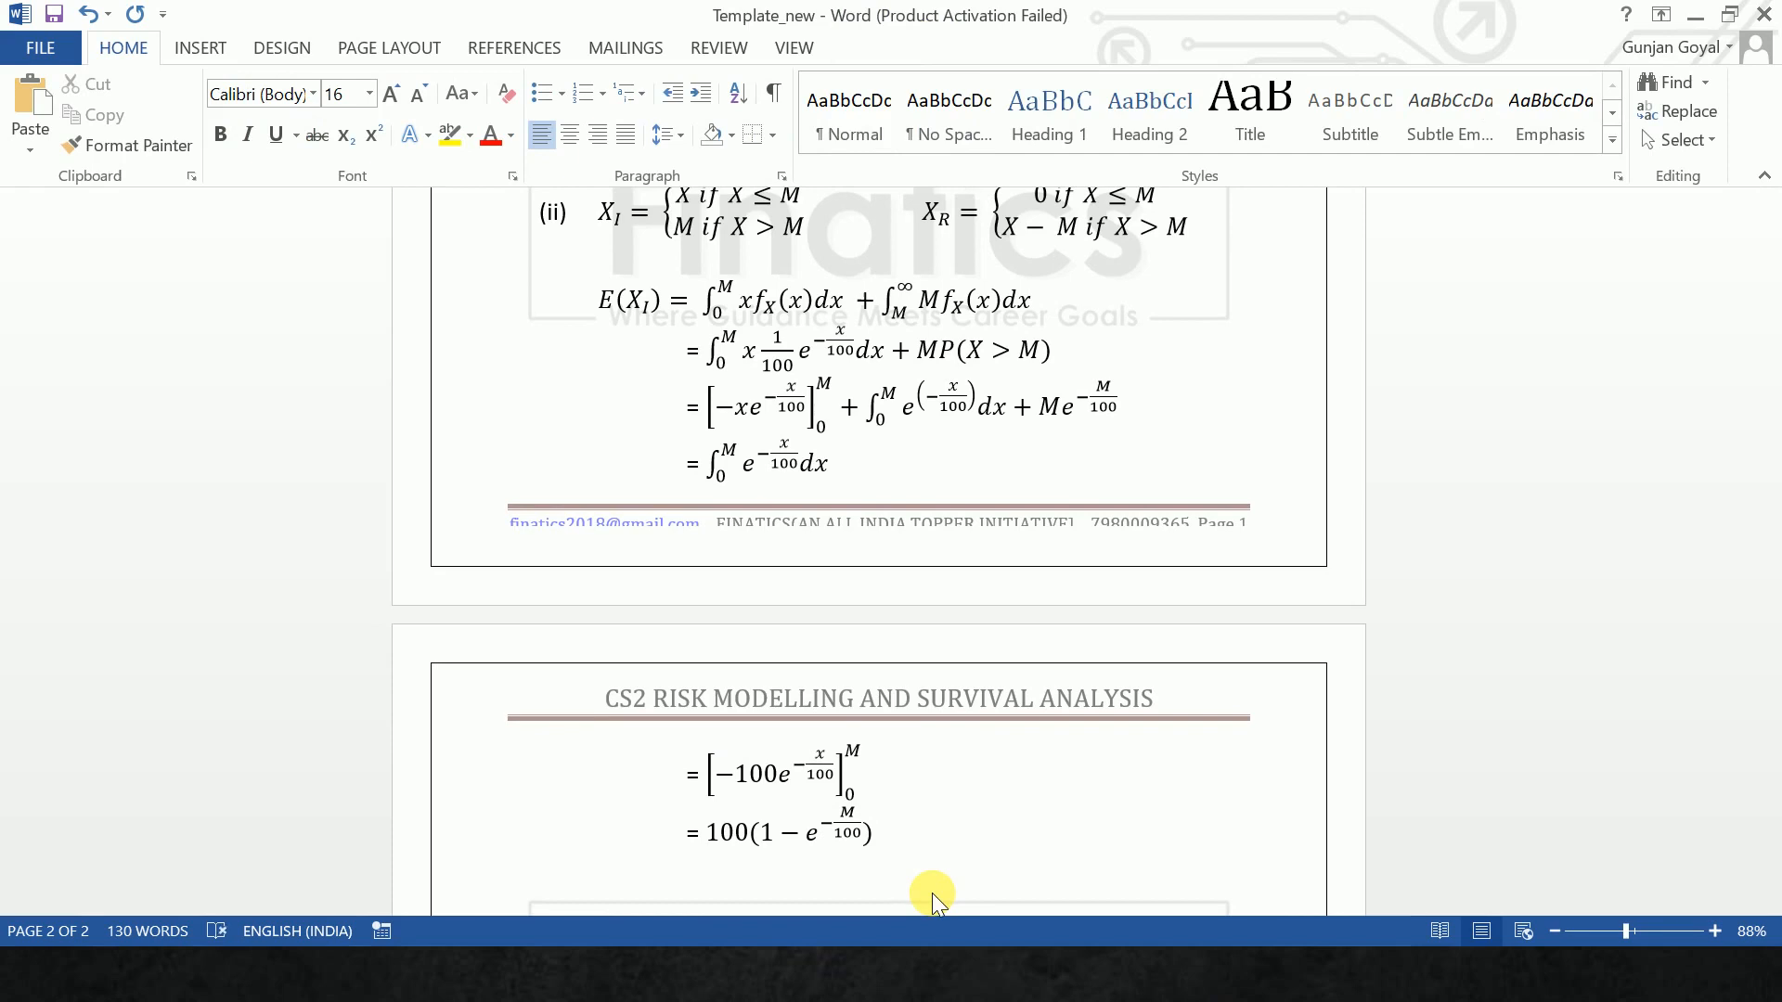
{"action": "type", "text": "Using M = -l"}
{"action": "type", "text": "00"}
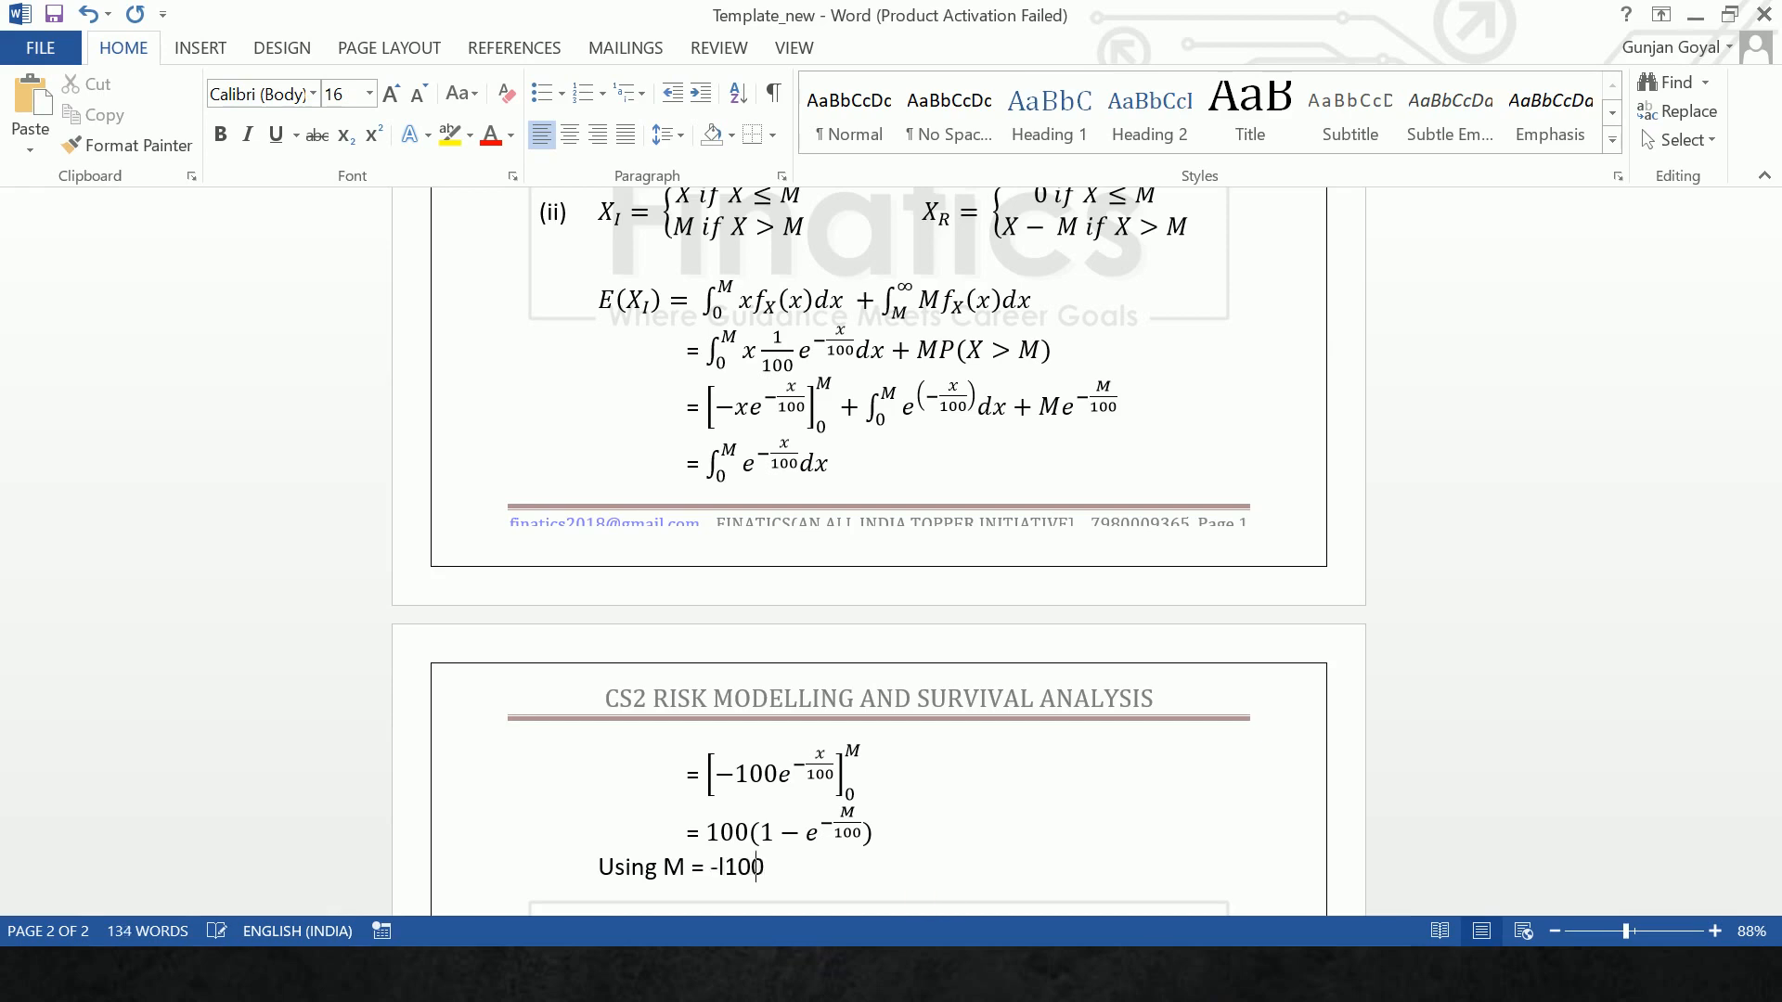
{"action": "key", "text": "BackSpace"}
{"action": "key", "text": "BackSpace"}
{"action": "key", "text": "BackSpace"}
{"action": "type", "text": "100ln0,2"}
{"action": "key", "text": "BackSpace"}
{"action": "key", "text": "BackSpace"}
{"action": "type", "text": ".2"}
Insert an equation below the M substitution line, entering E(X_I) = 100(1 - e^(100ln0.2.
{"action": "key", "text": "alt+equal"}
{"action": "type", "text": "E"}
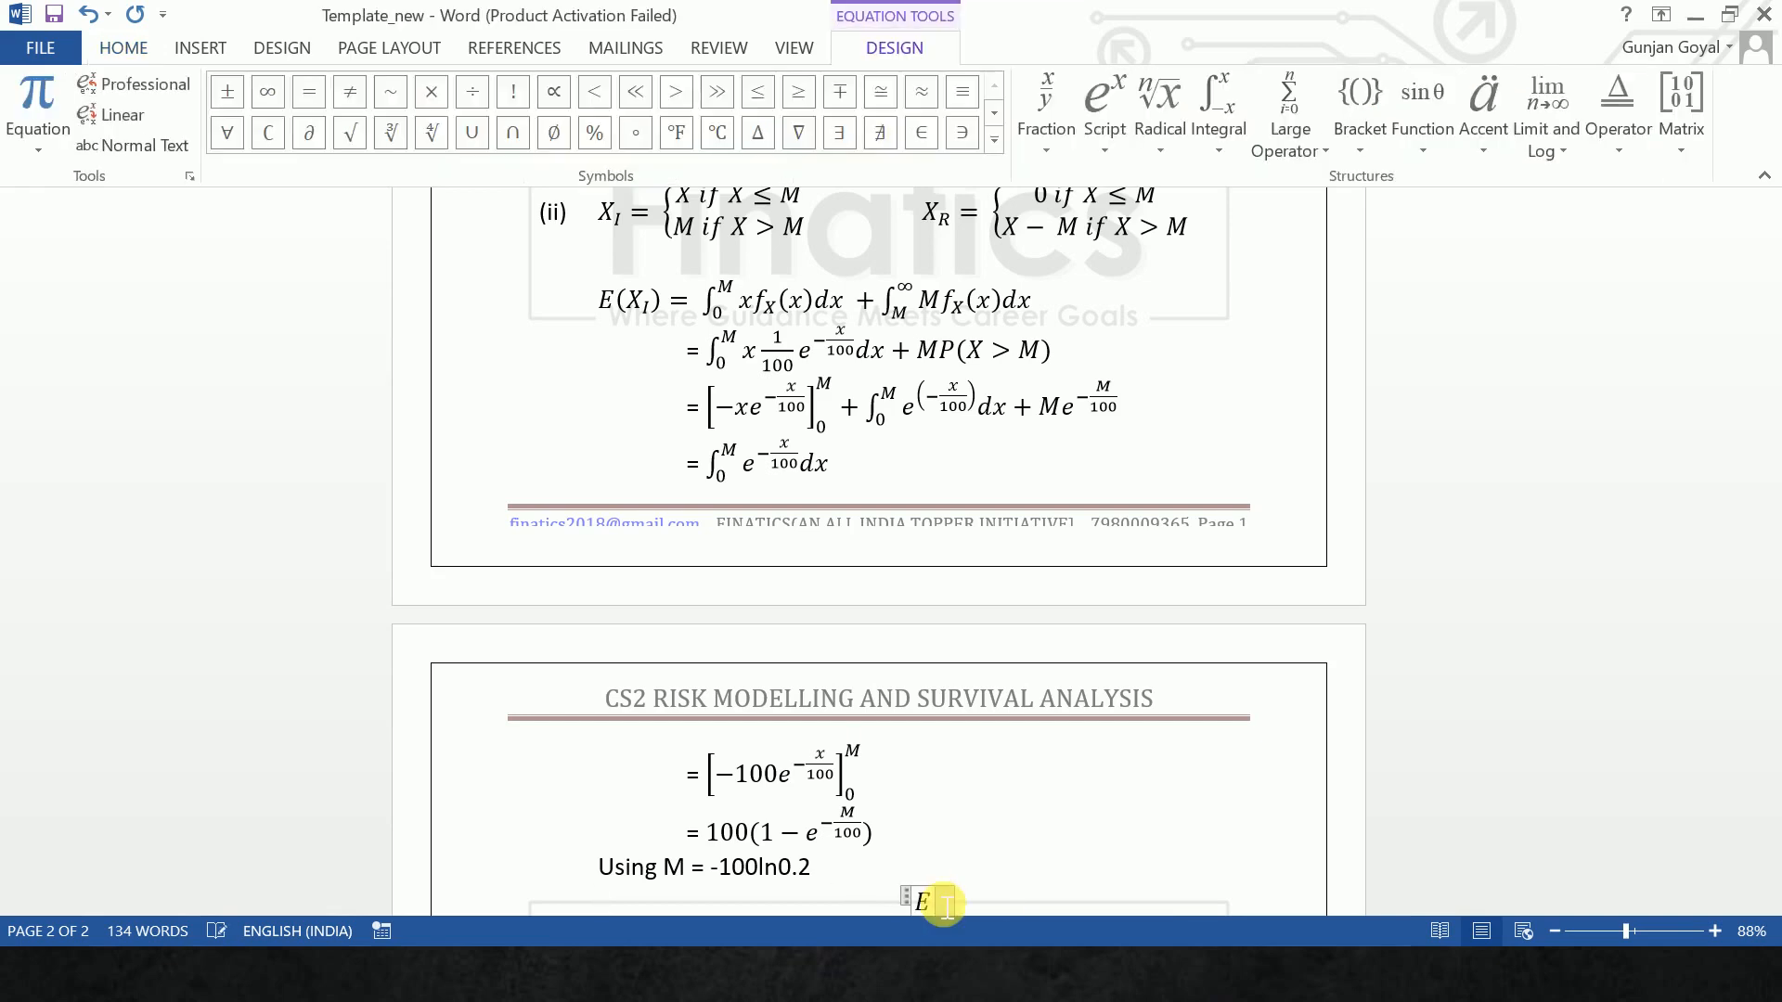
{"action": "type", "text": "(X"}
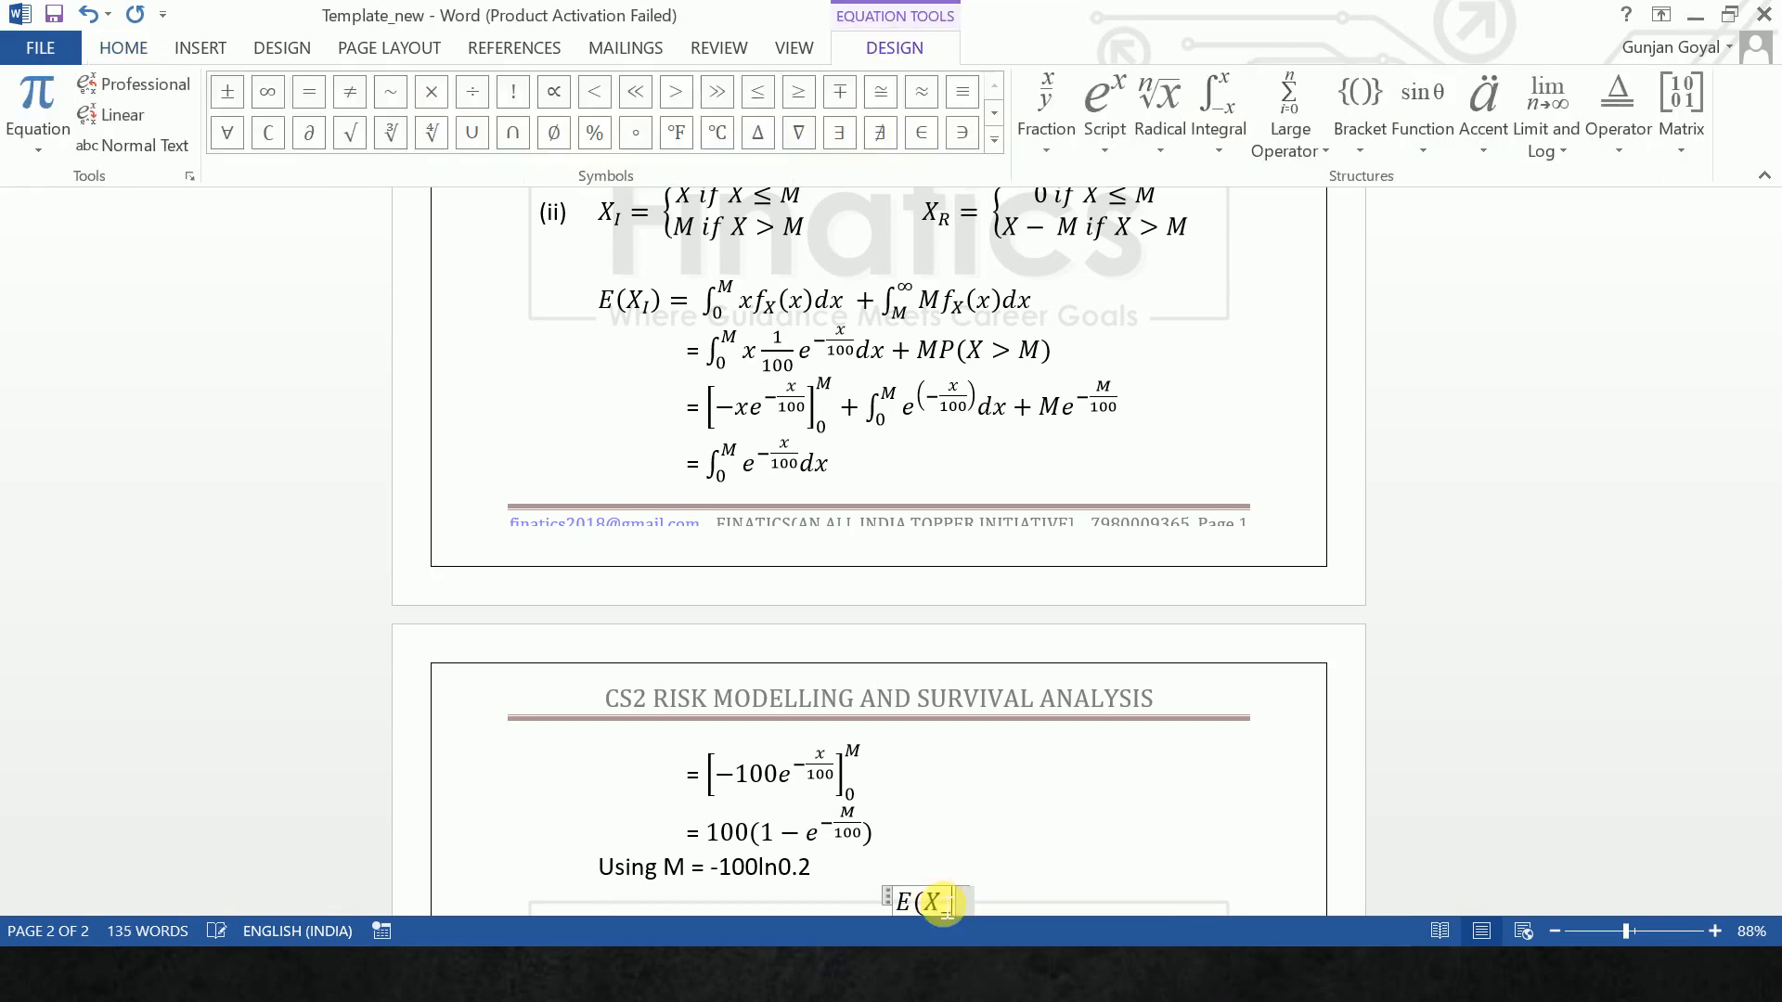
{"action": "type", "text": "_I"}
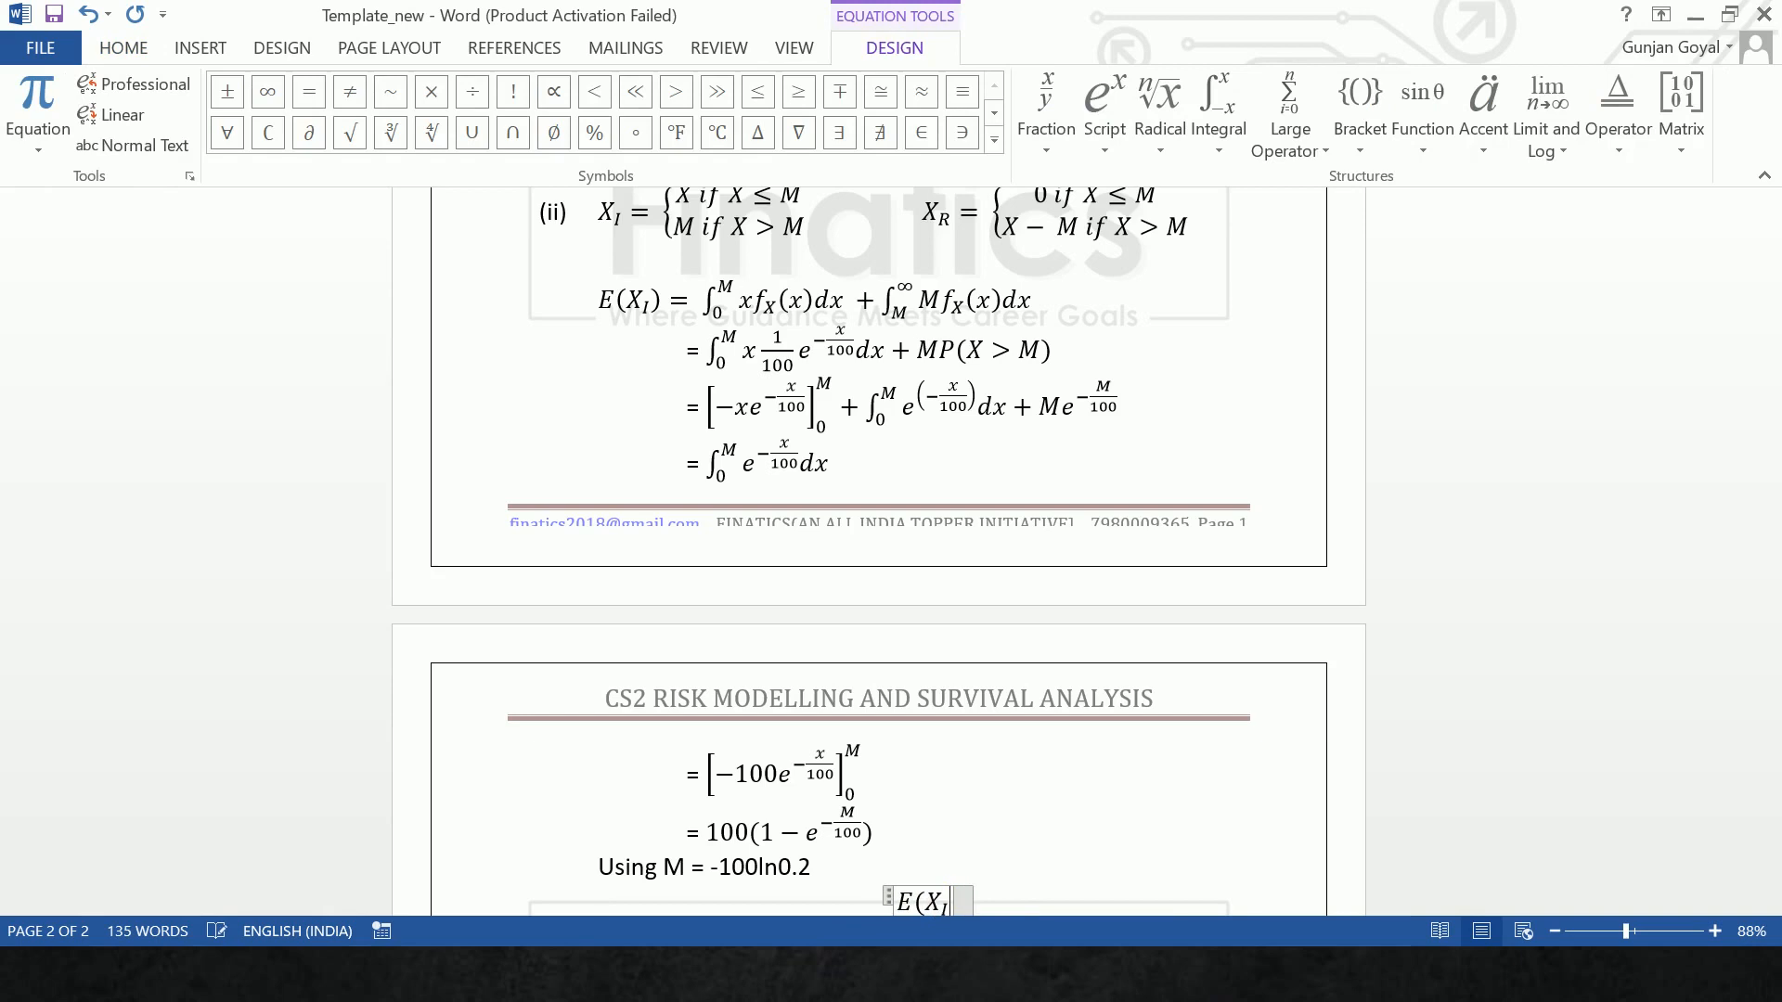
{"action": "type", "text": ")"}
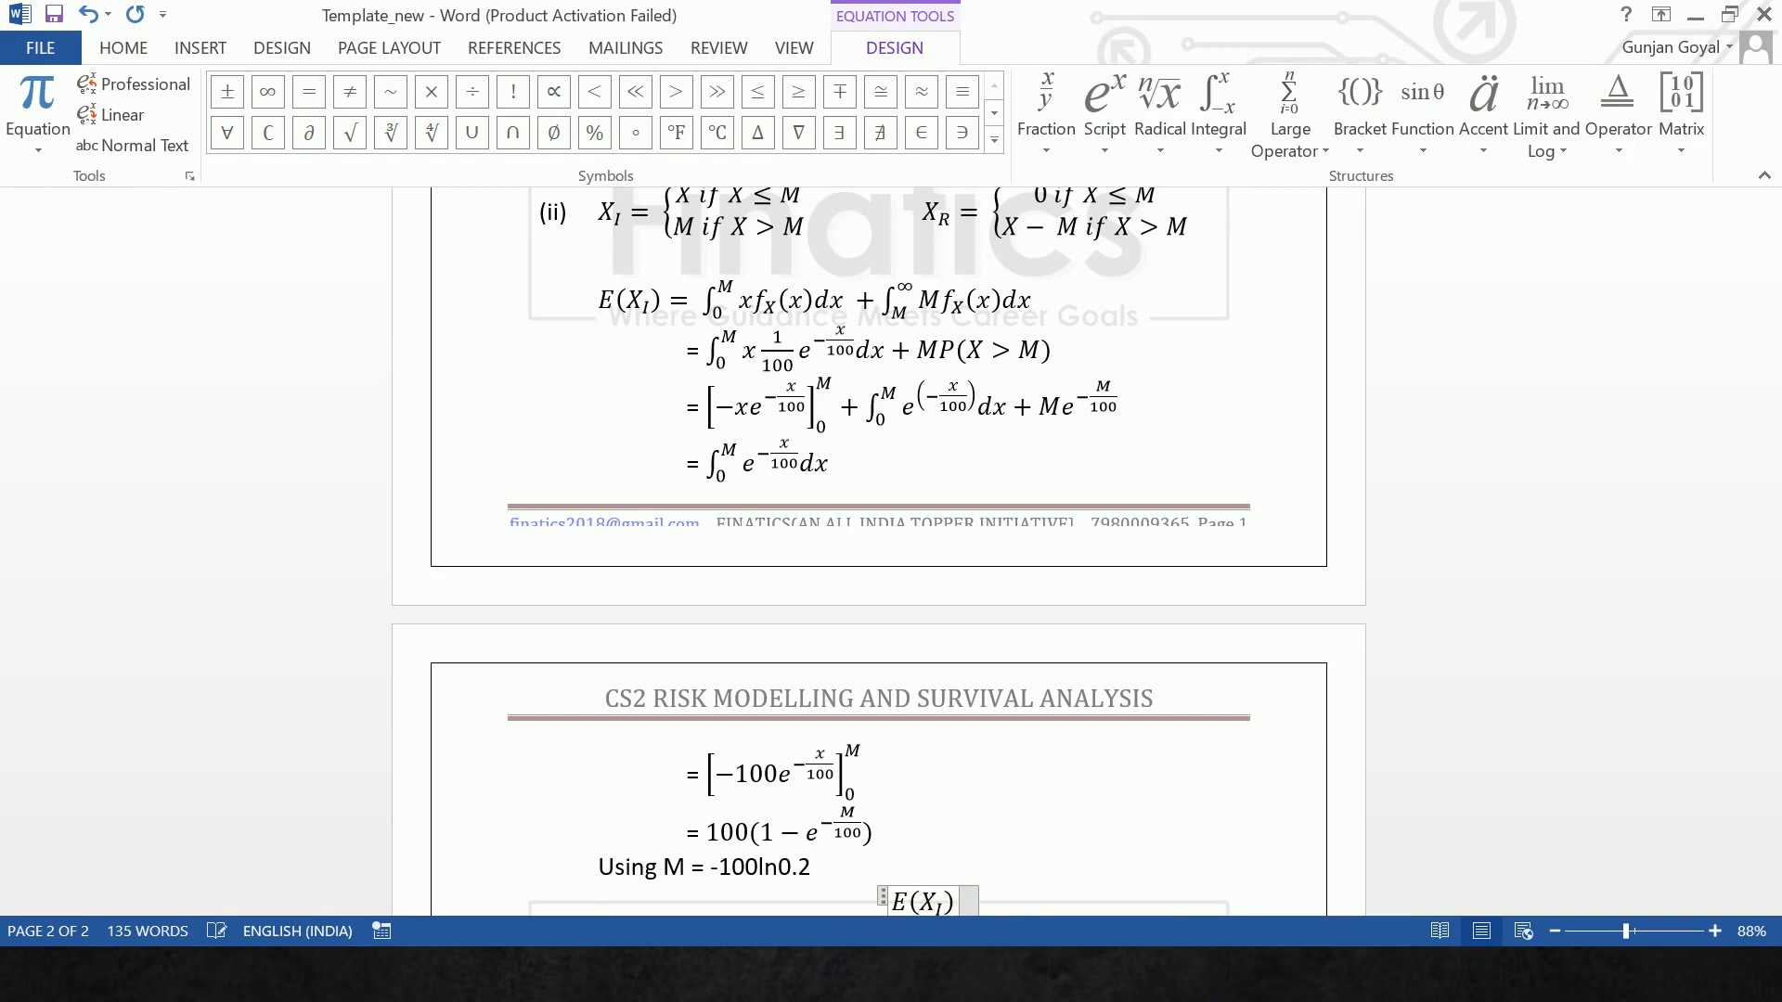
{"action": "type", "text": "="}
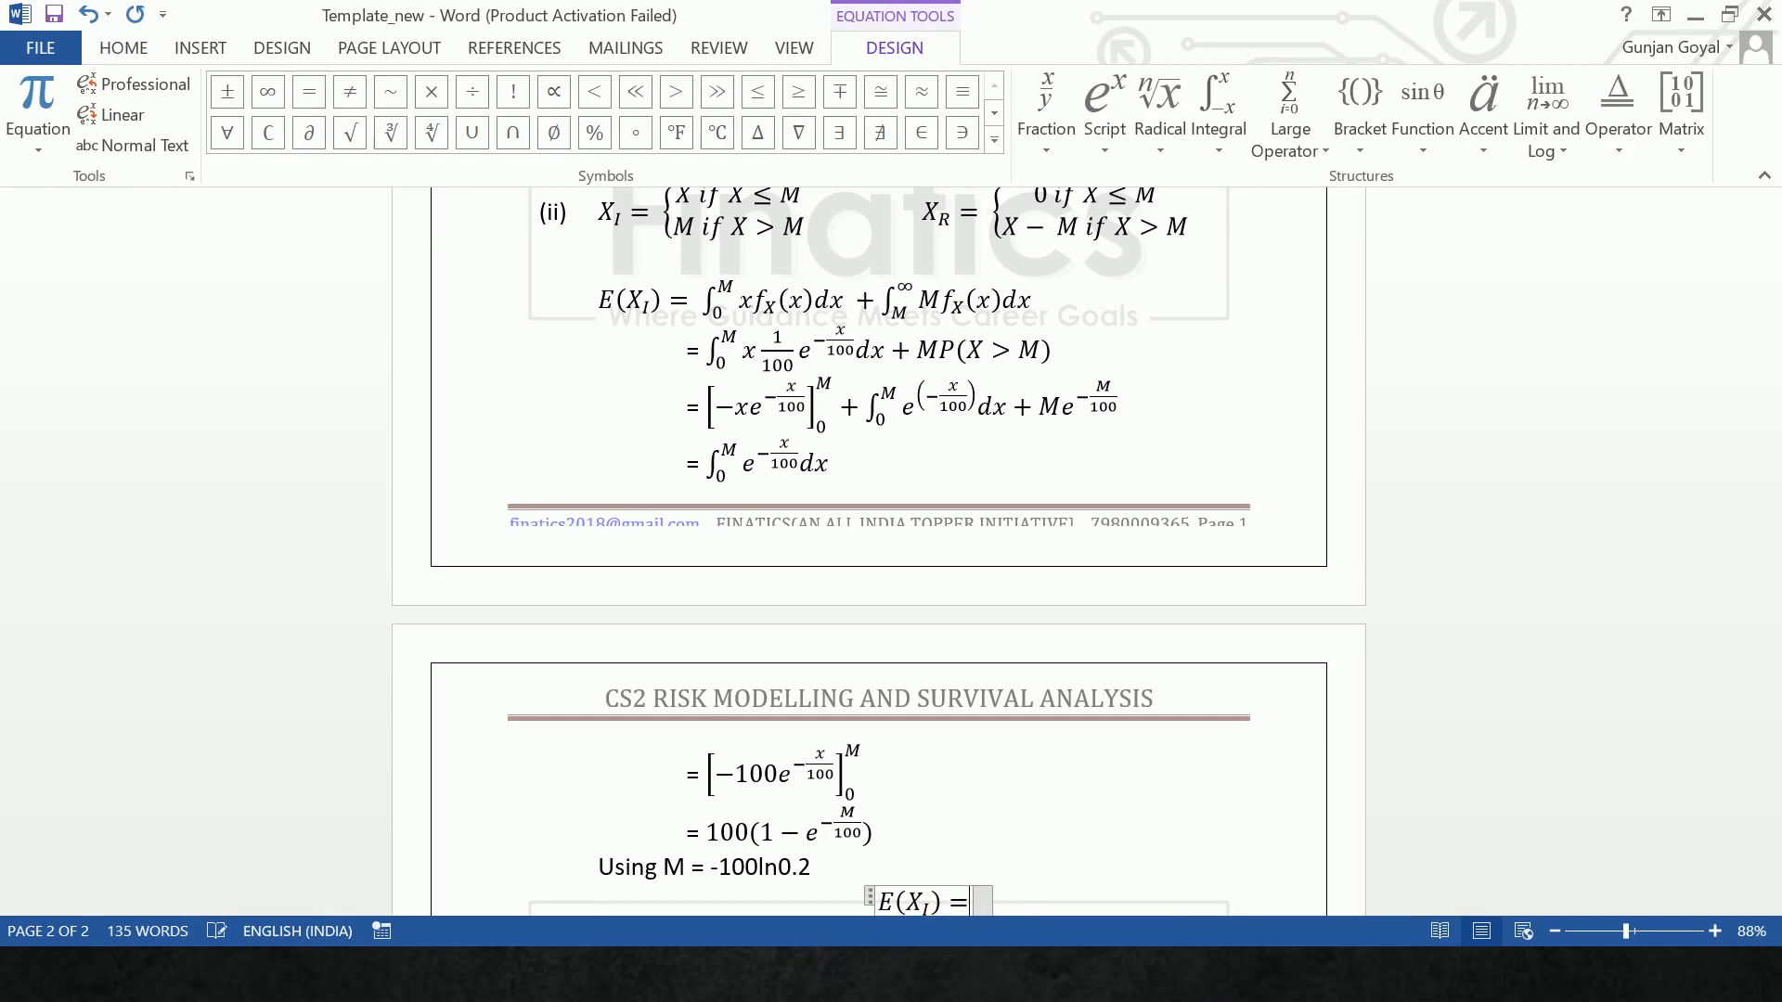
{"action": "type", "text": "100"}
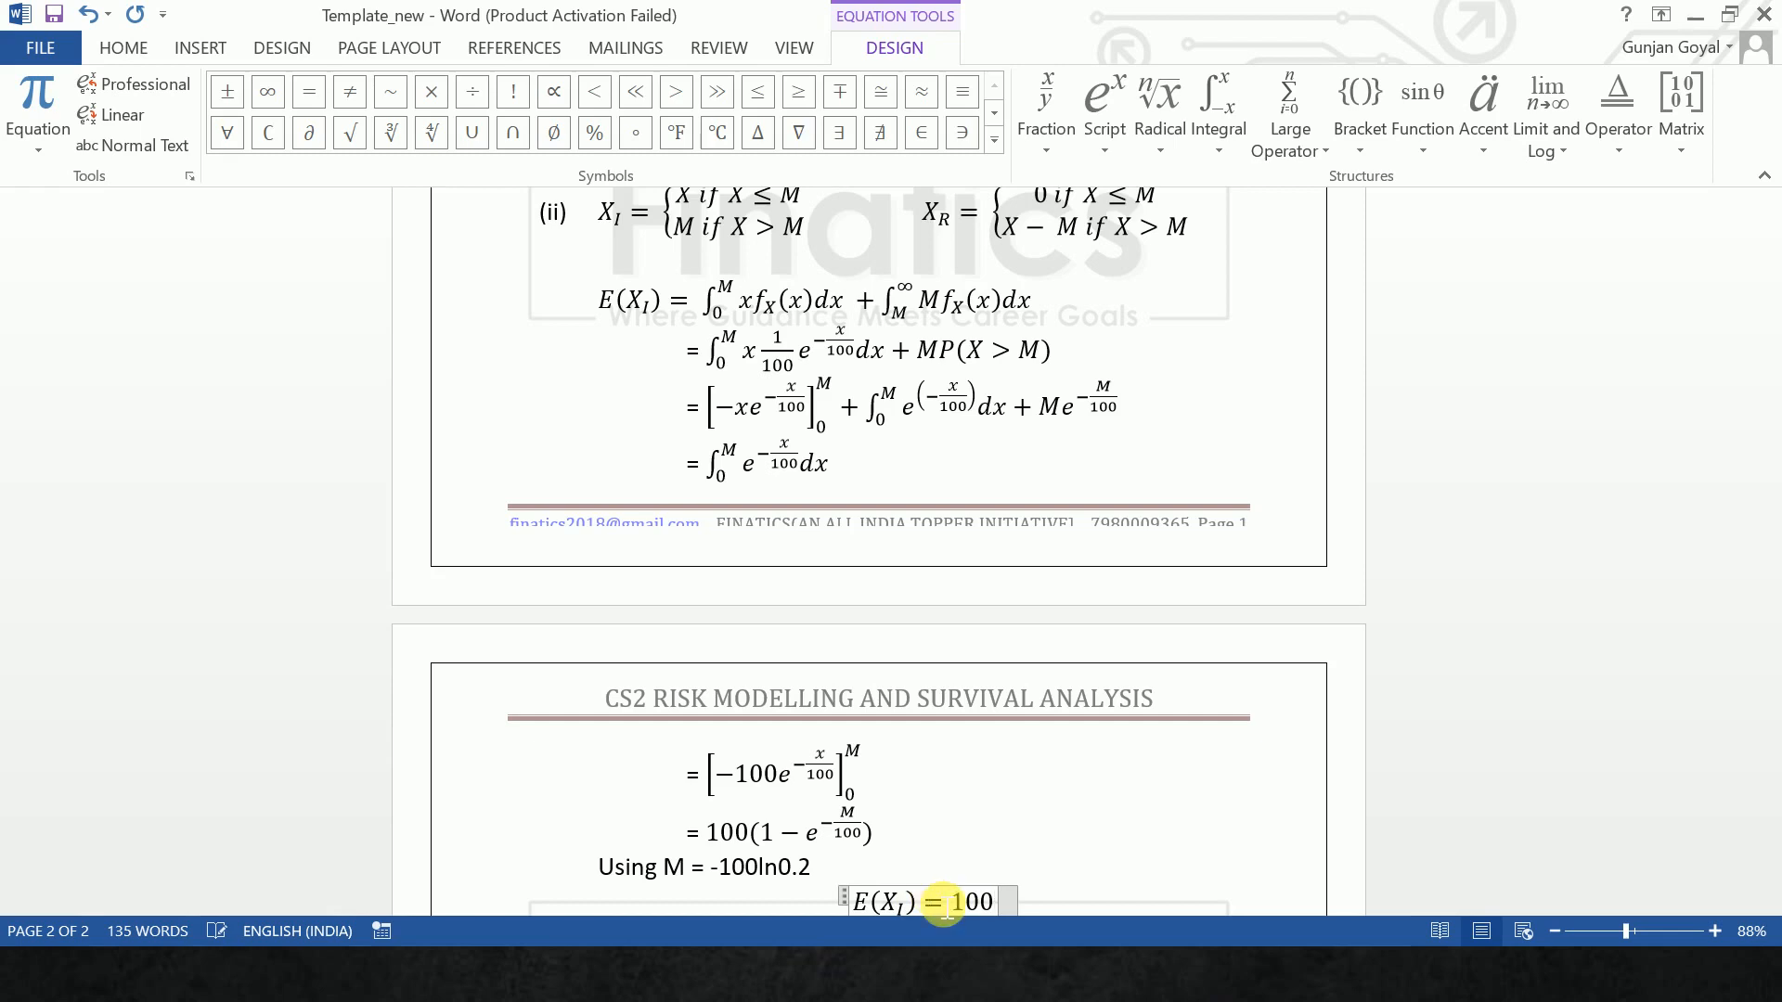
{"action": "type", "text": "(1-"}
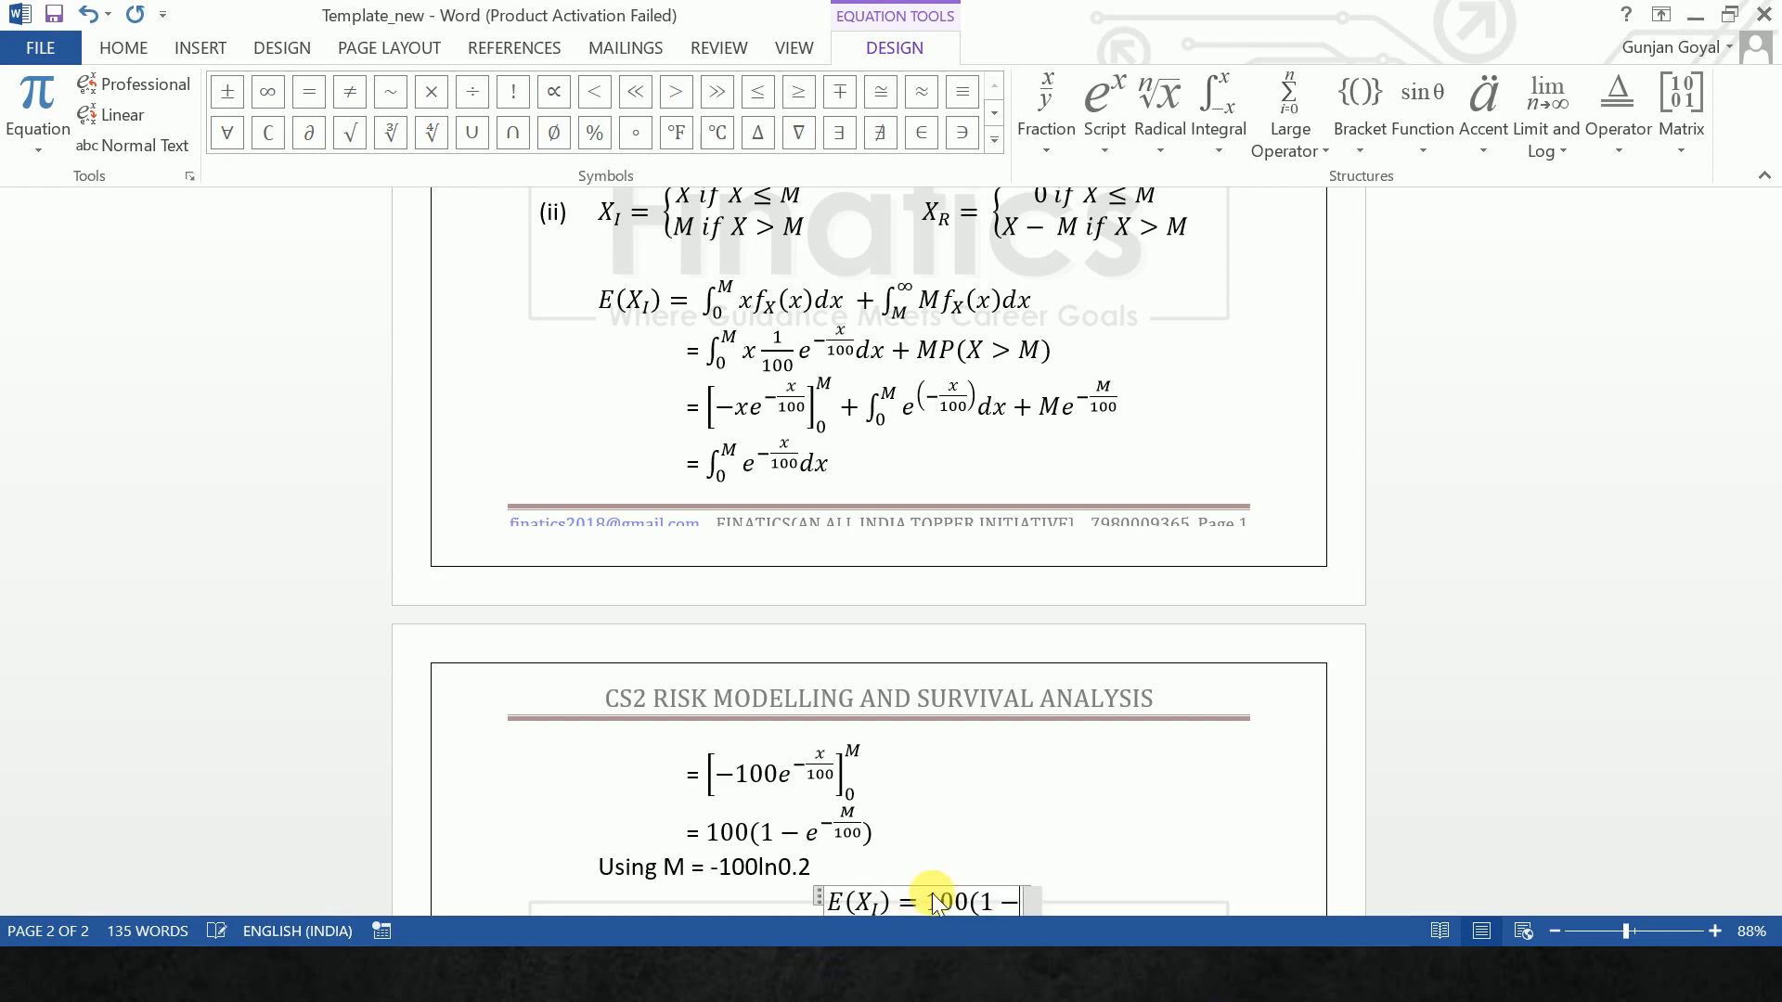
{"action": "type", "text": "e^"}
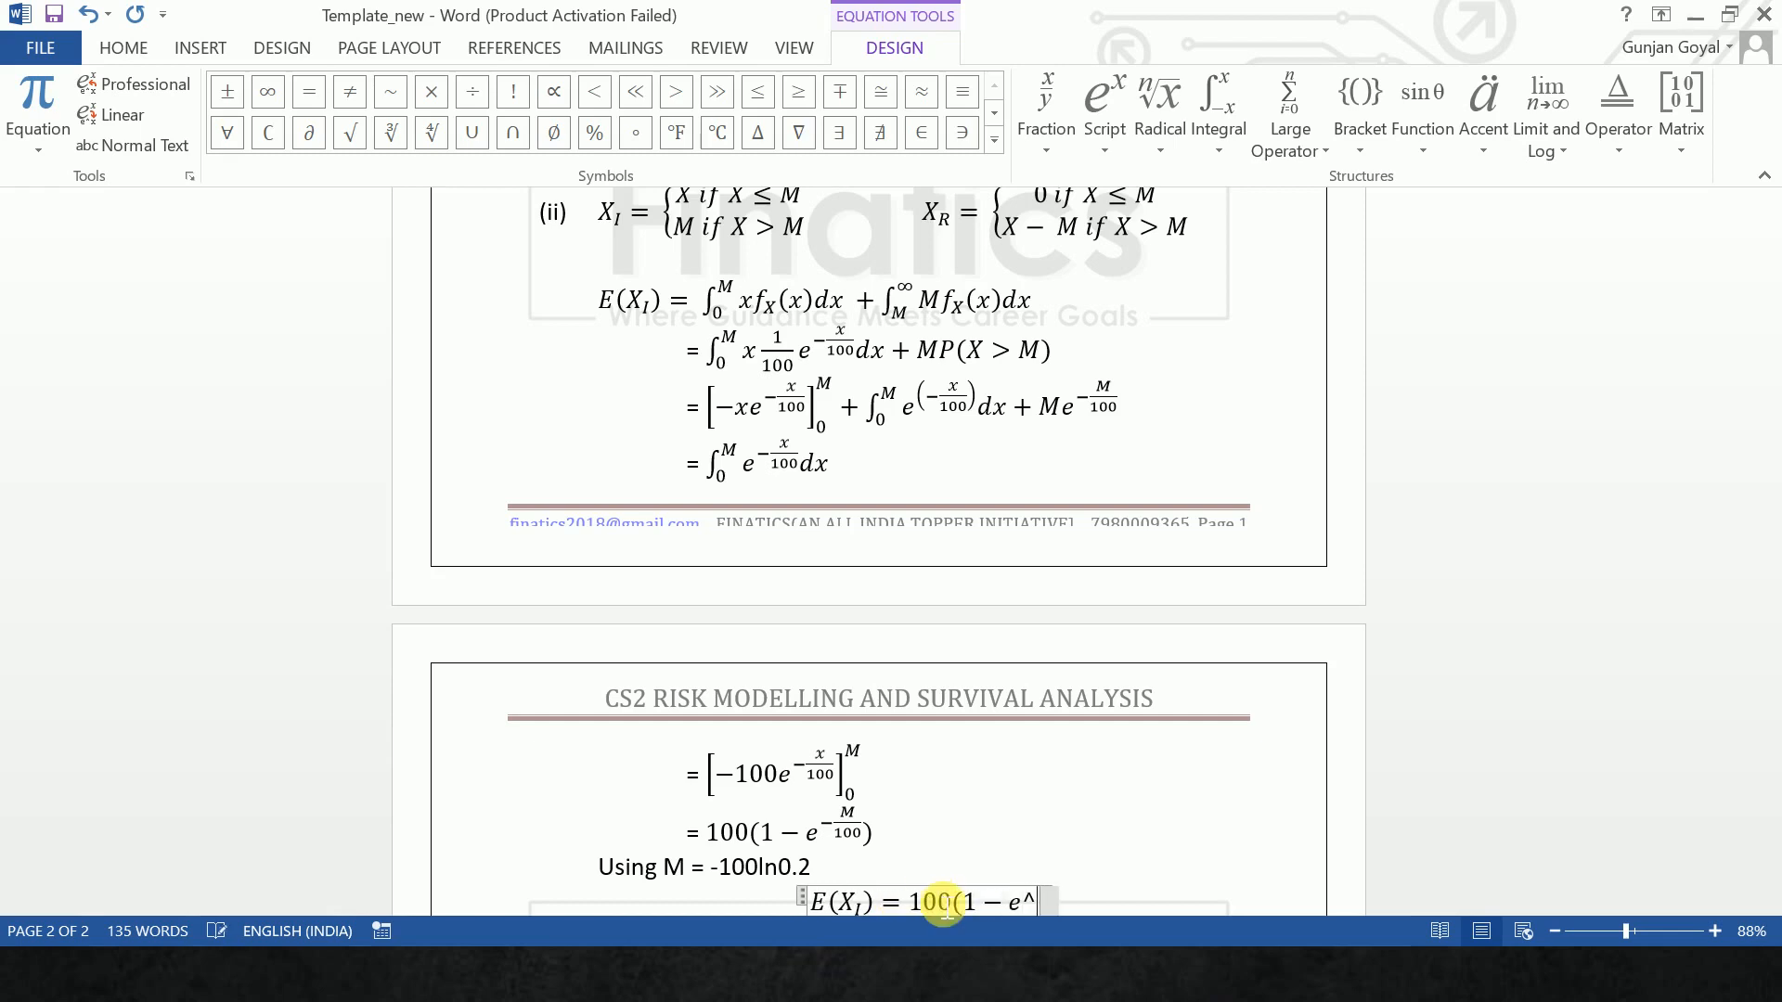
{"action": "type", "text": "(100"}
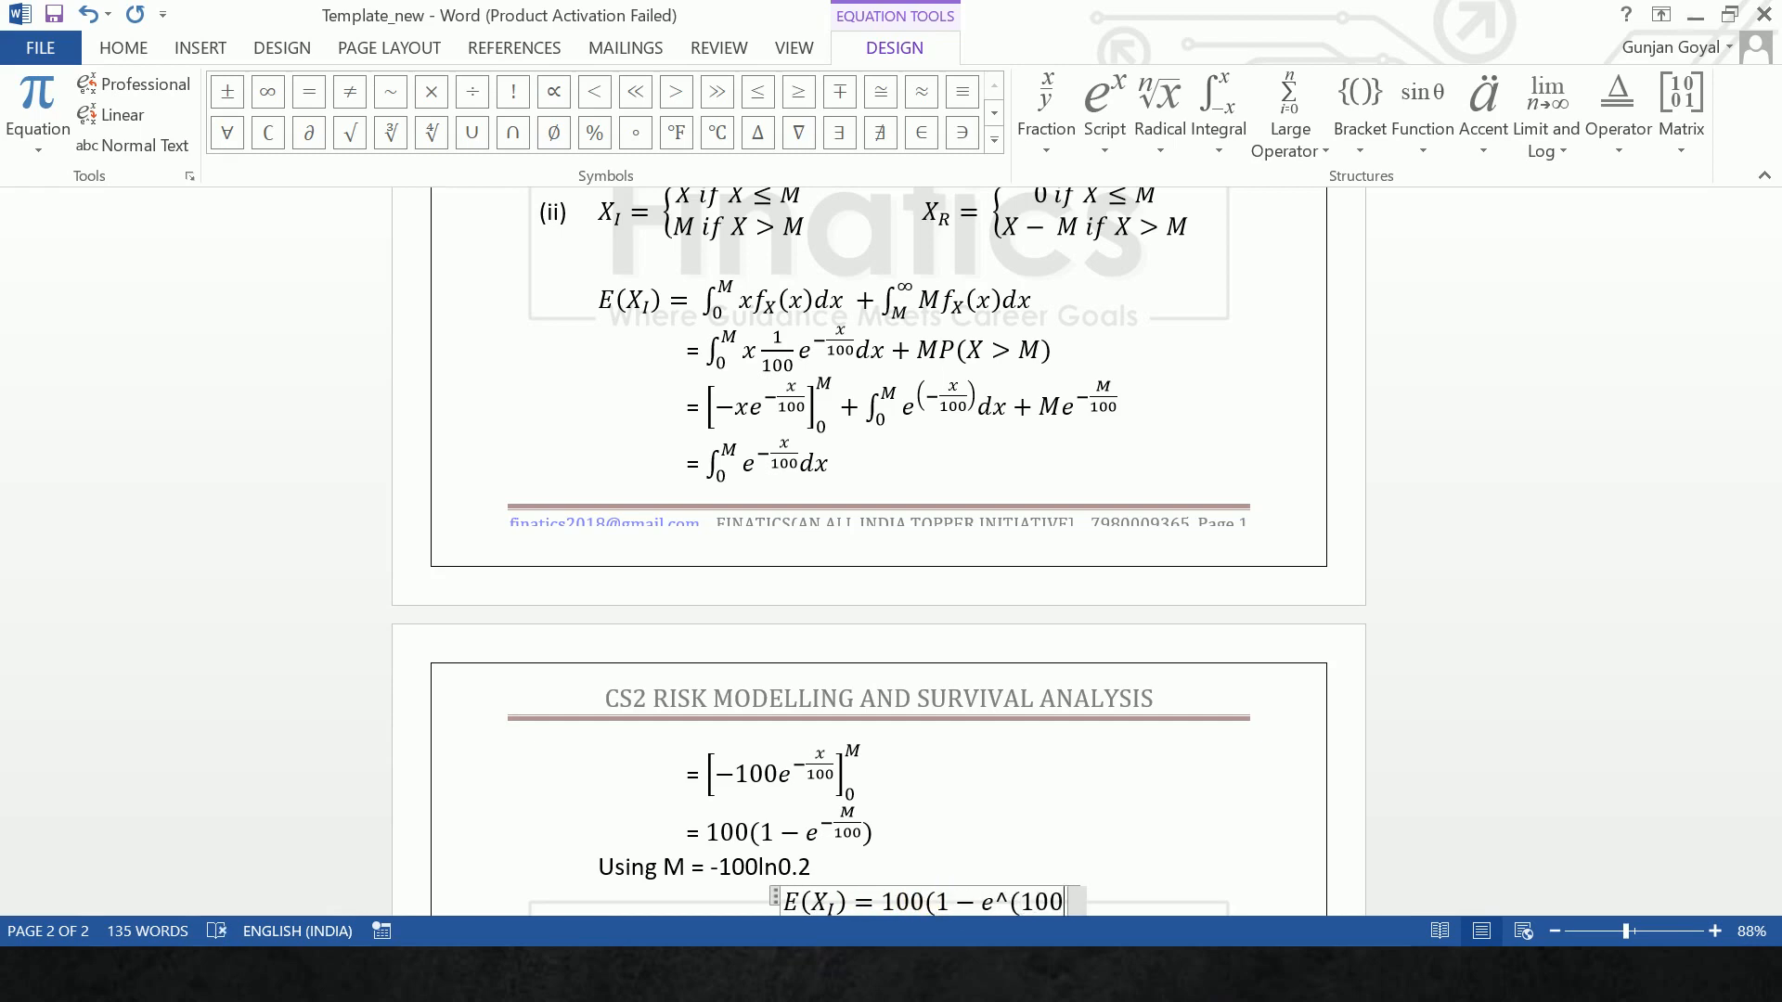
{"action": "type", "text": "ln0"}
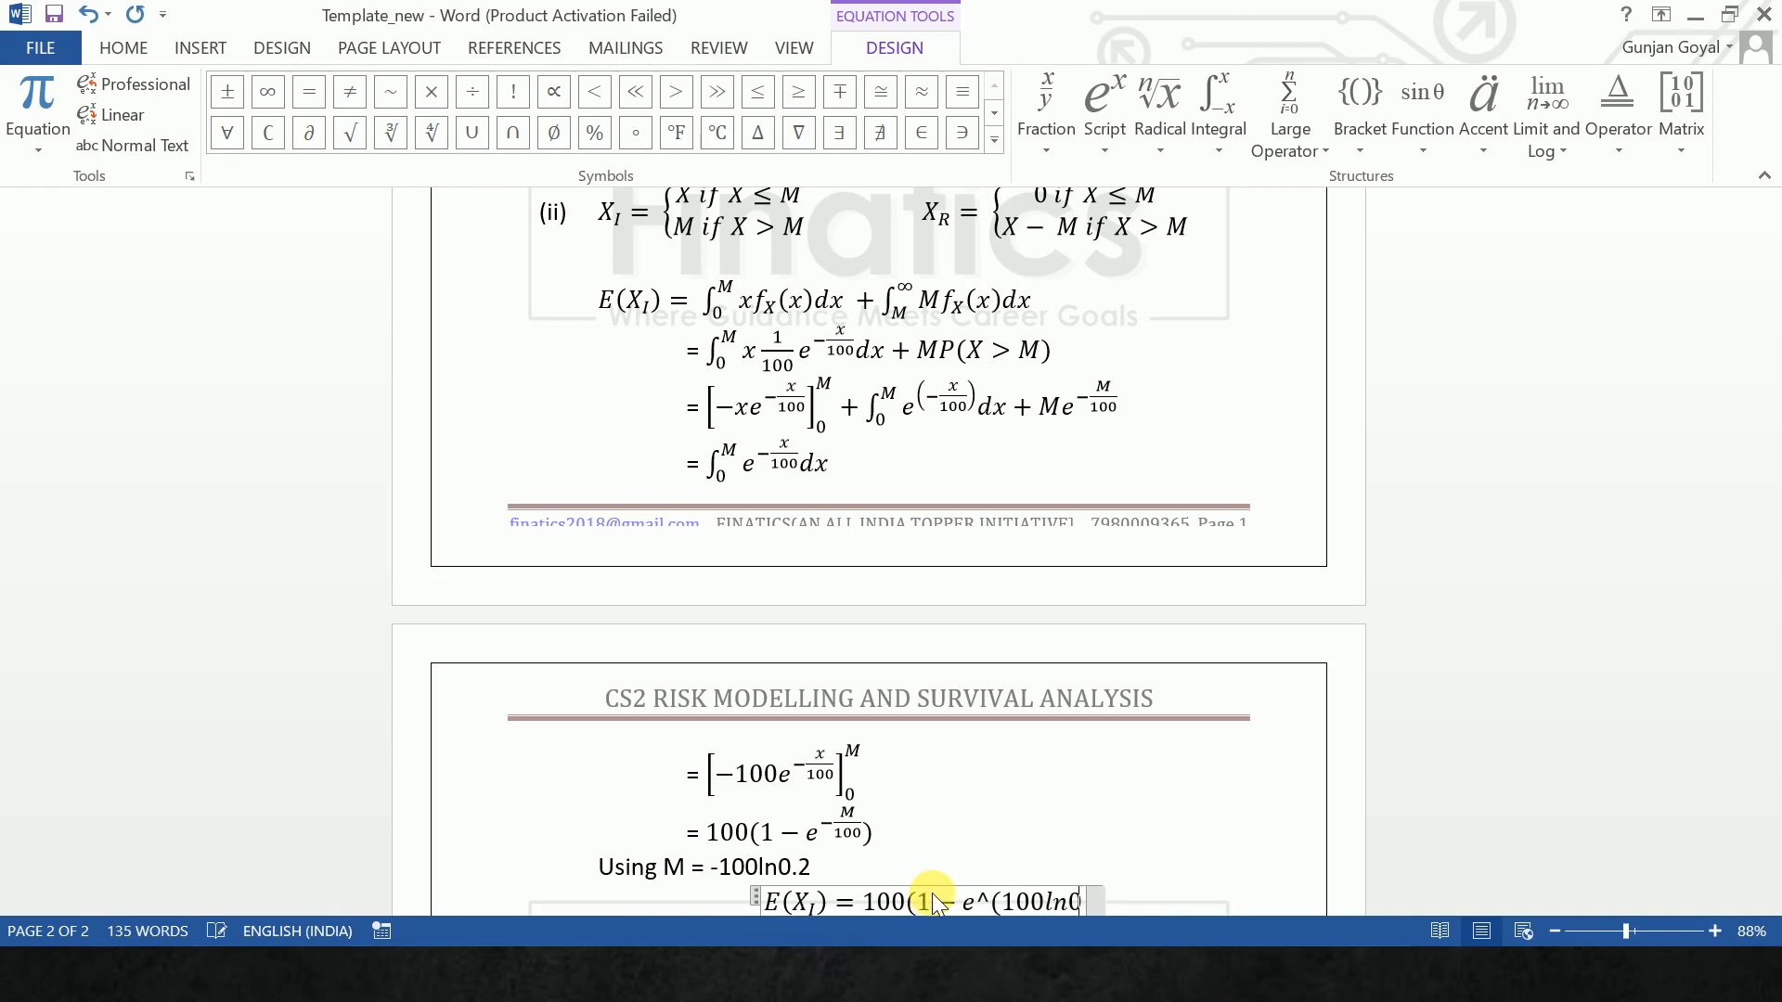
{"action": "type", "text": ".2"}
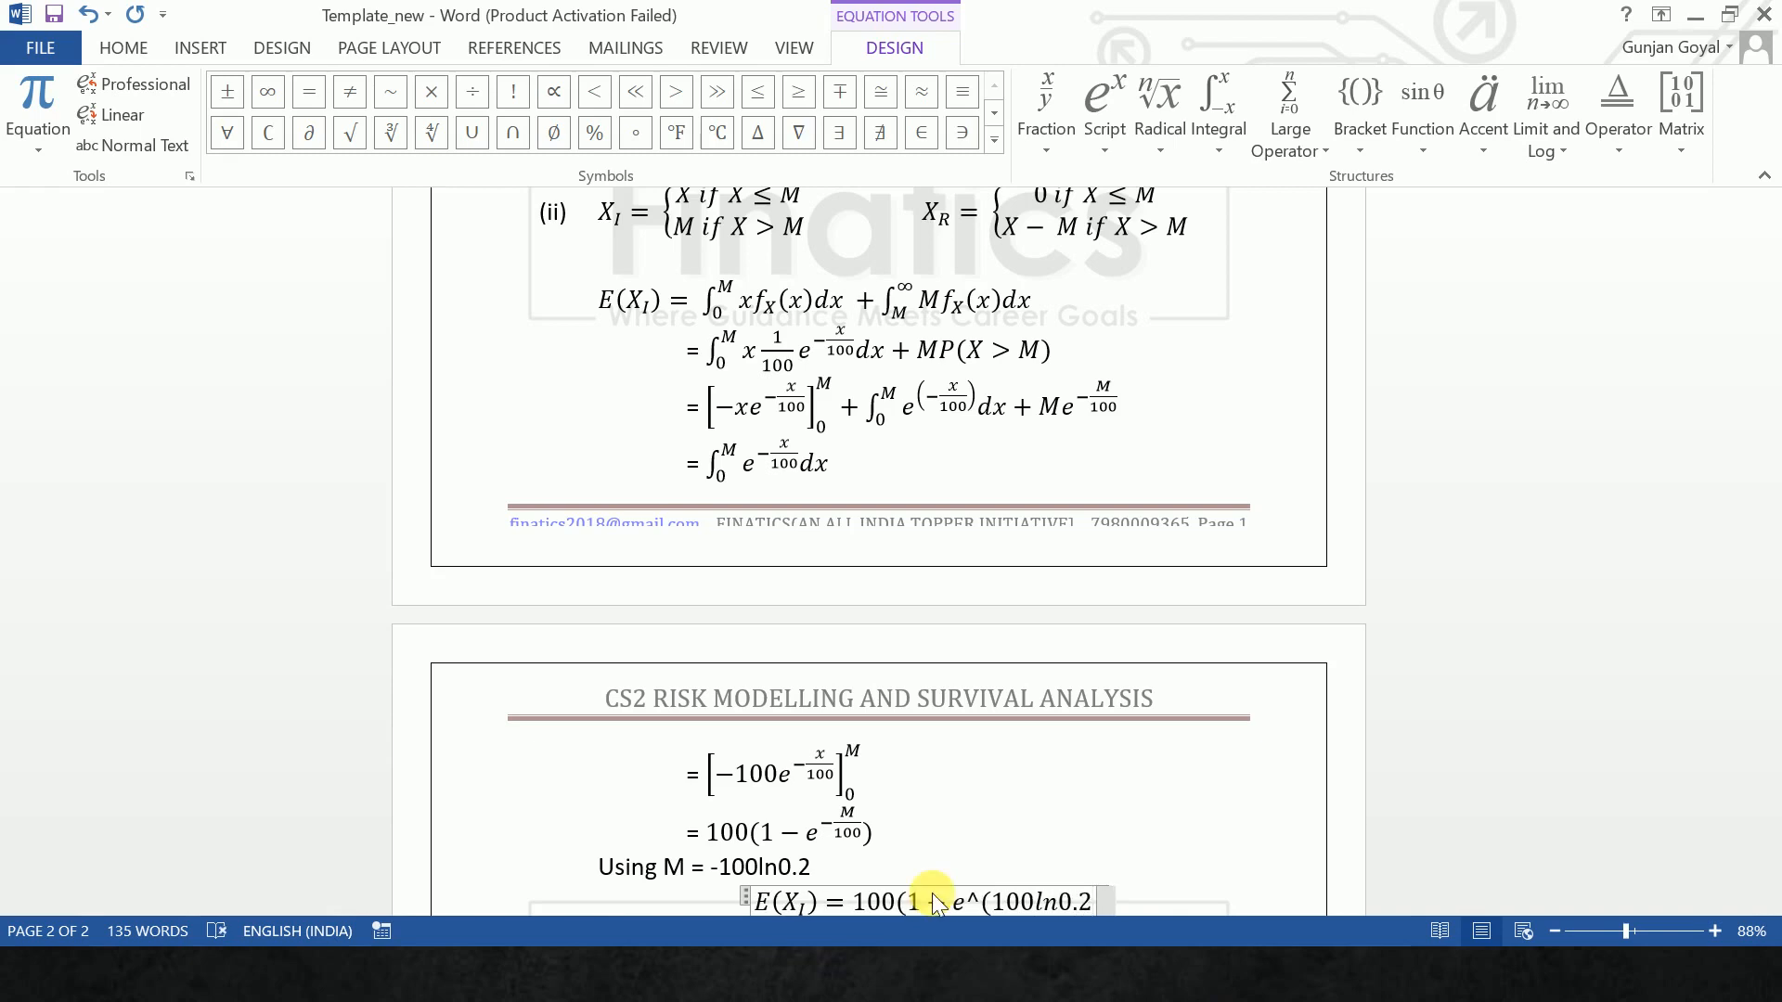
Try to divide the exponent 100ln0.2 by 100, undoing the resulting fraction and deleting the trailing /100.
{"action": "type", "text": ")/100"}
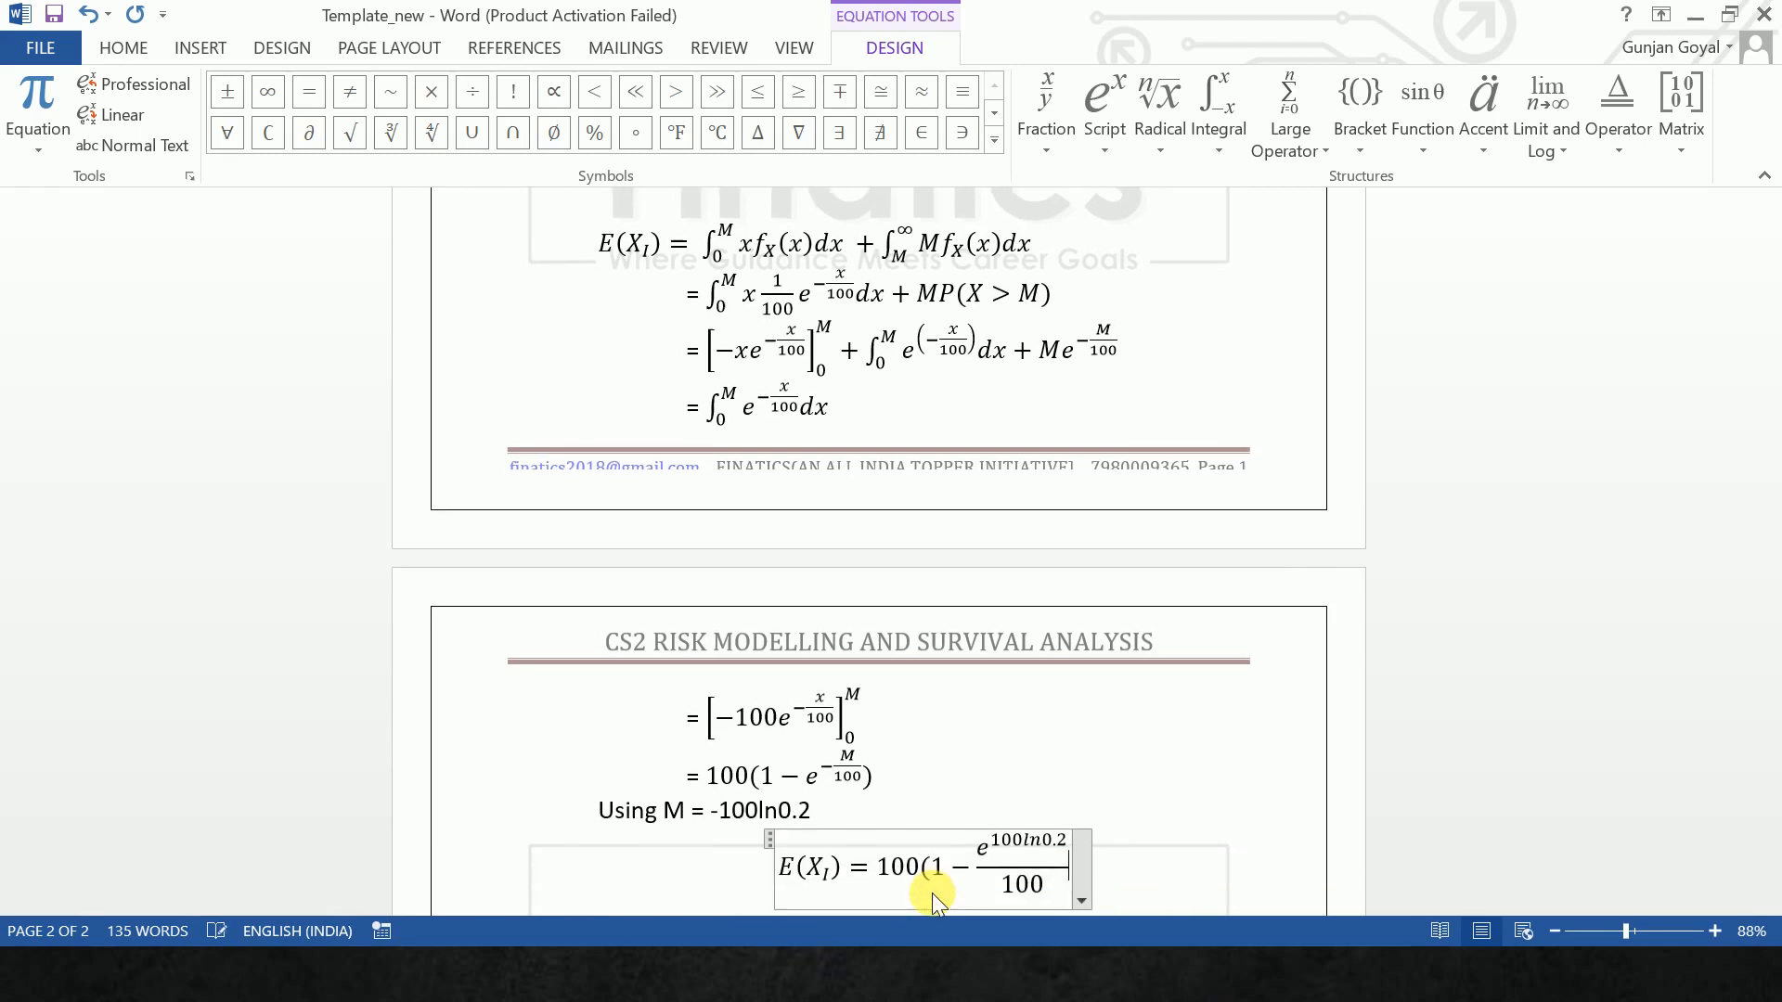
{"action": "key", "text": "ctrl+z"}
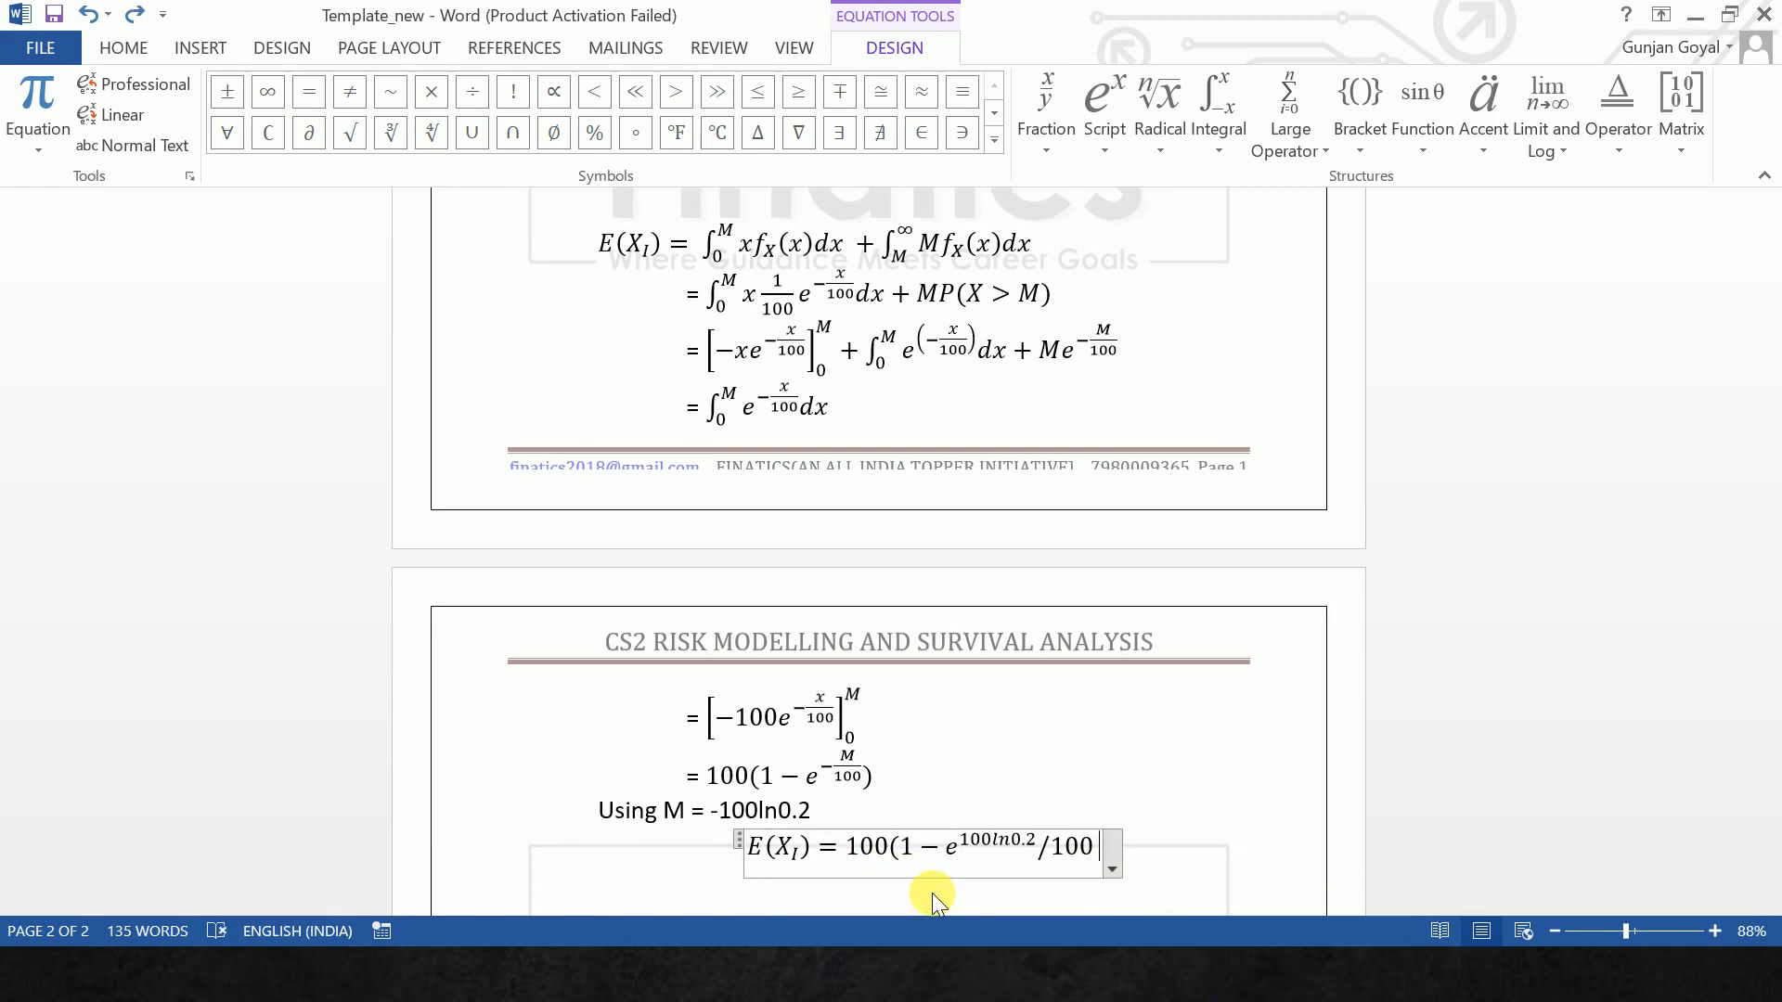
{"action": "key", "text": "BackSpace"}
{"action": "key", "text": "BackSpace"}
{"action": "key", "text": "BackSpace"}
{"action": "key", "text": "BackSpace"}
{"action": "key", "text": "BackSpace"}
Put the exponent 100ln0.2 over 100, then close the bracket and complete the E(X_I) equation with = 80.
{"action": "left_click", "coordinate": [932, 893]}
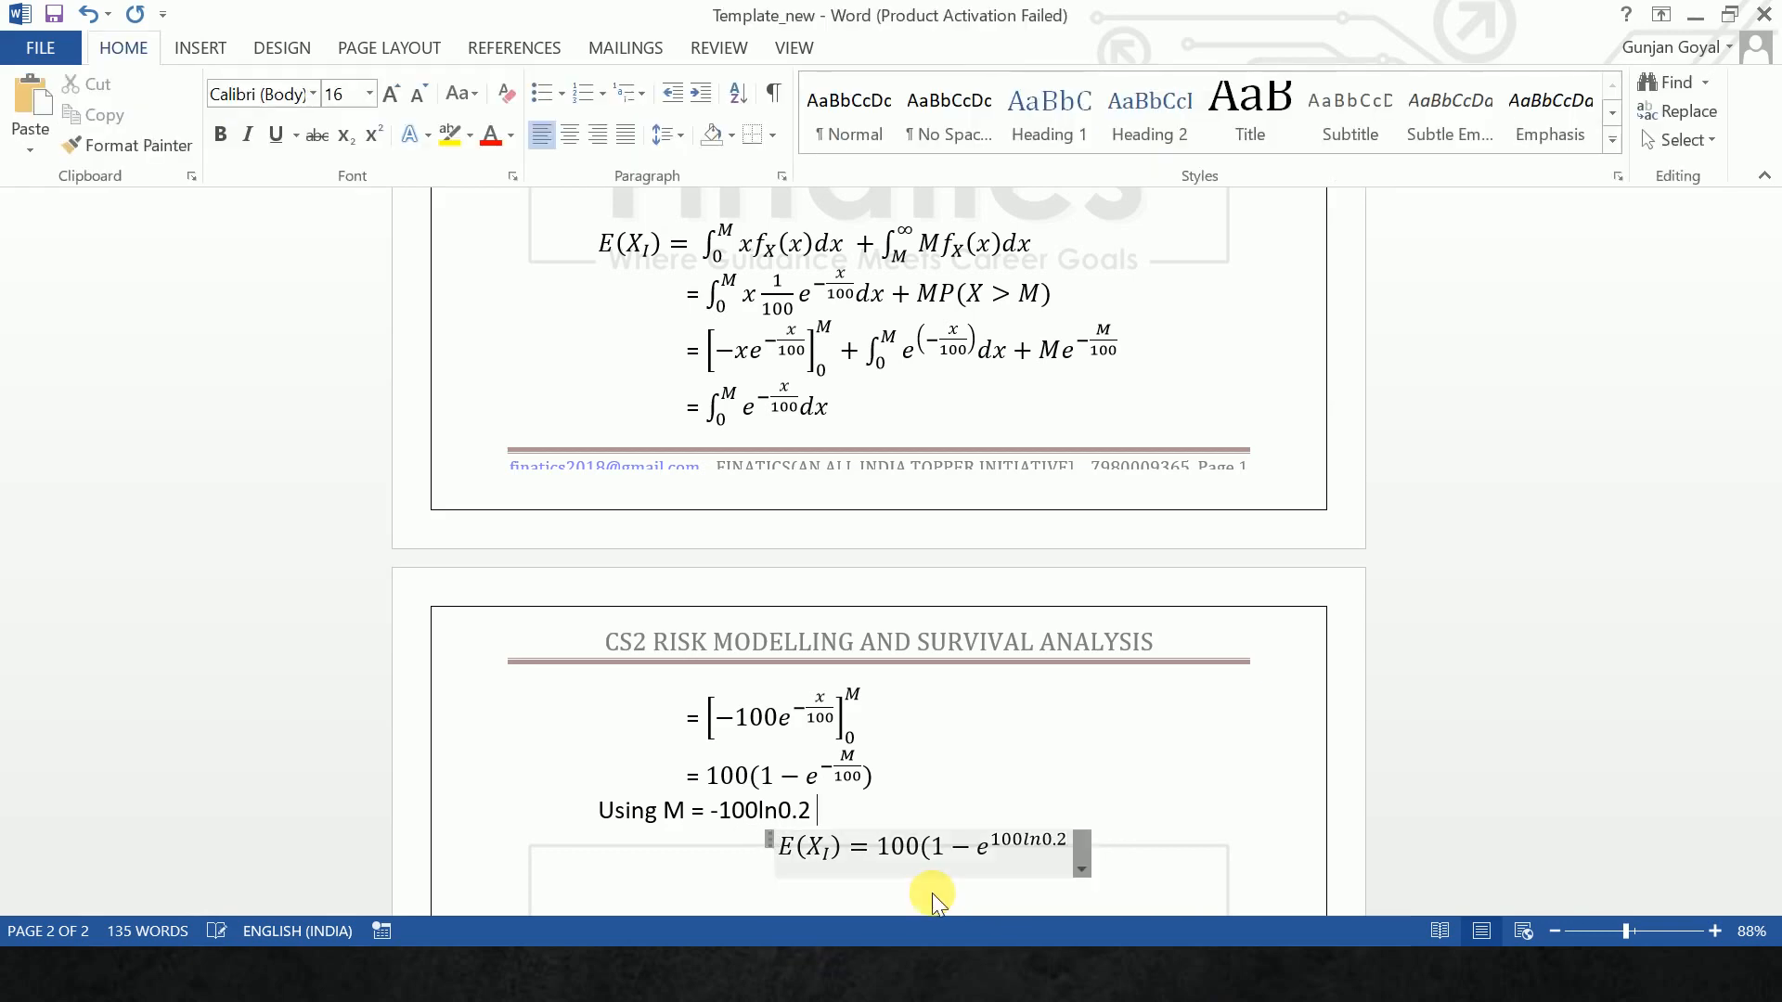
{"action": "left_click", "coordinate": [934, 863]}
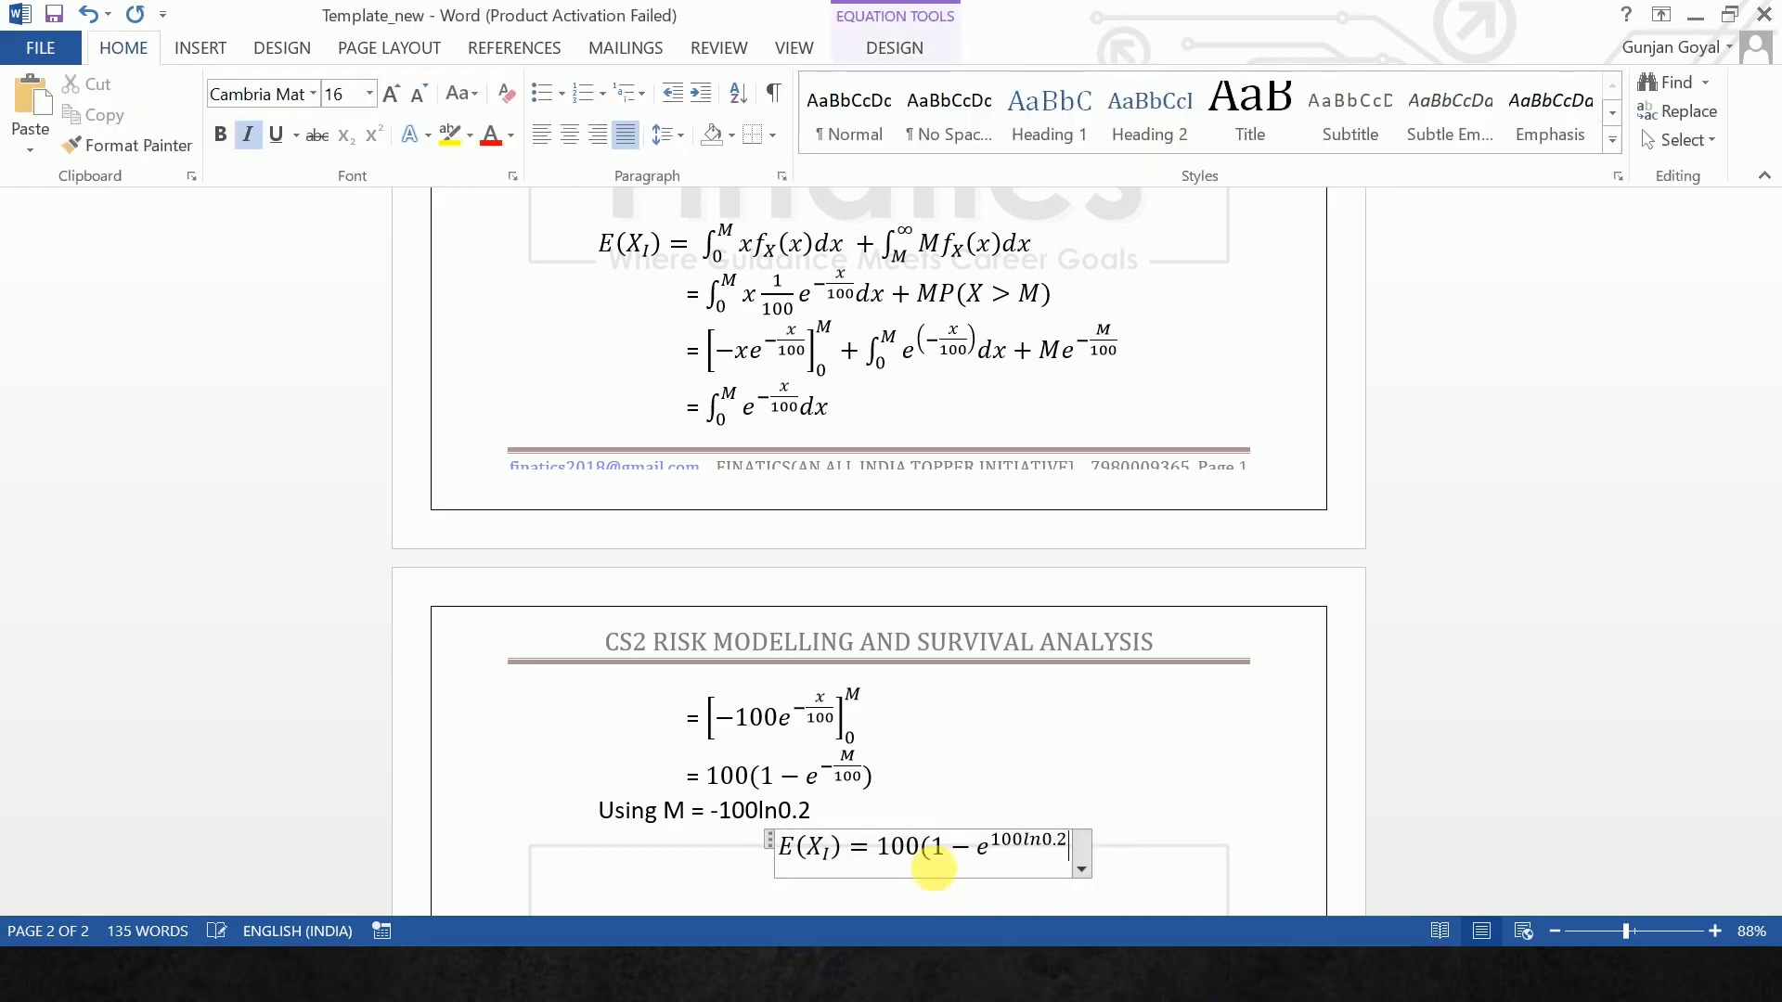
{"action": "left_click", "coordinate": [1078, 851]}
{"action": "type", "text": "/100"}
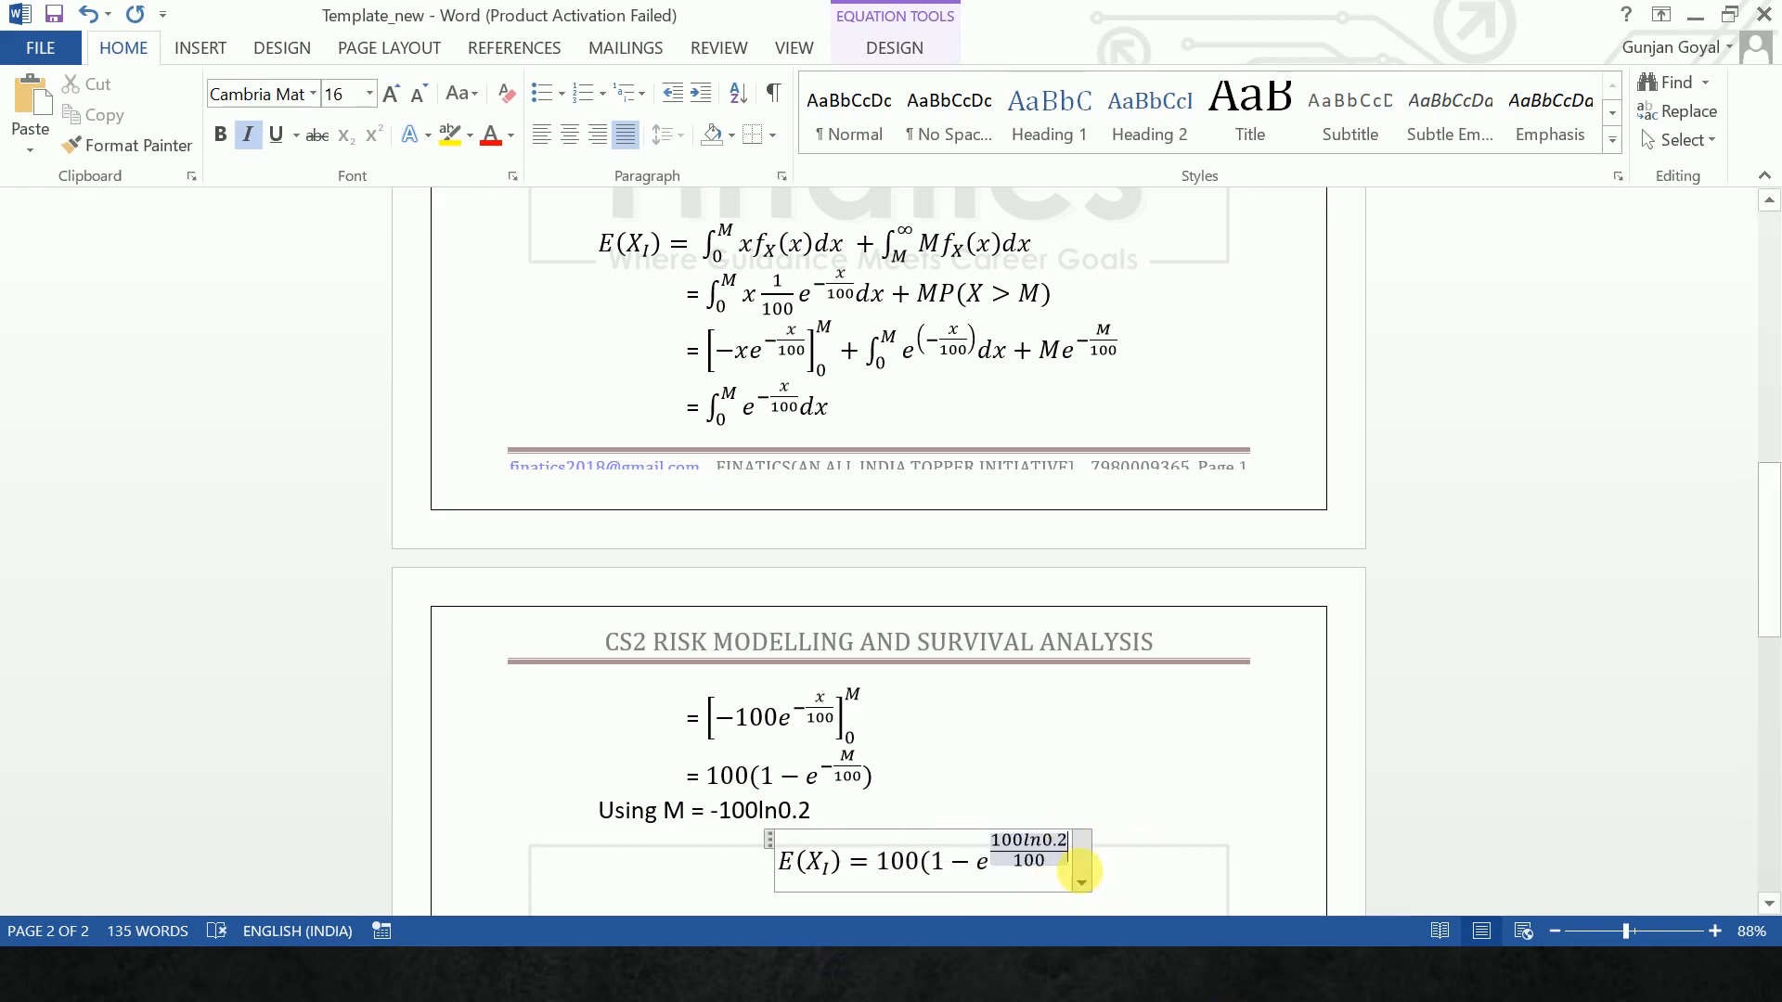
{"action": "key", "text": "Right"}
{"action": "type", "text": ") "}
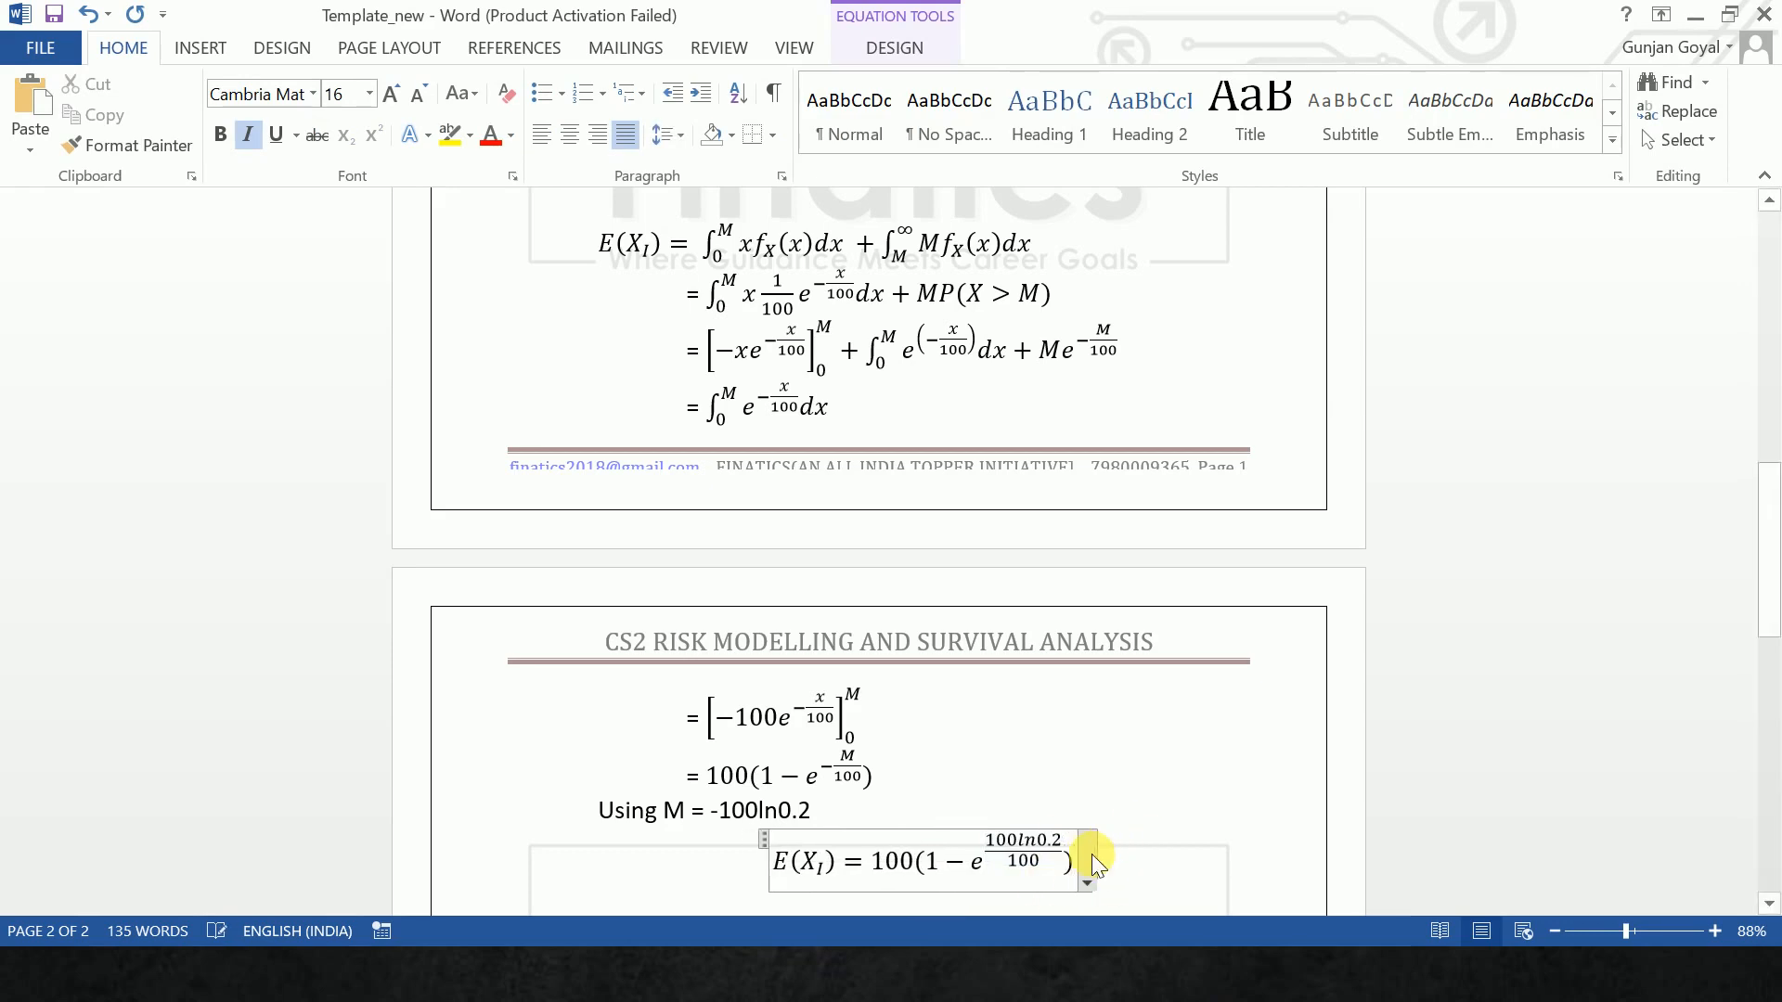
{"action": "type", "text": "= "}
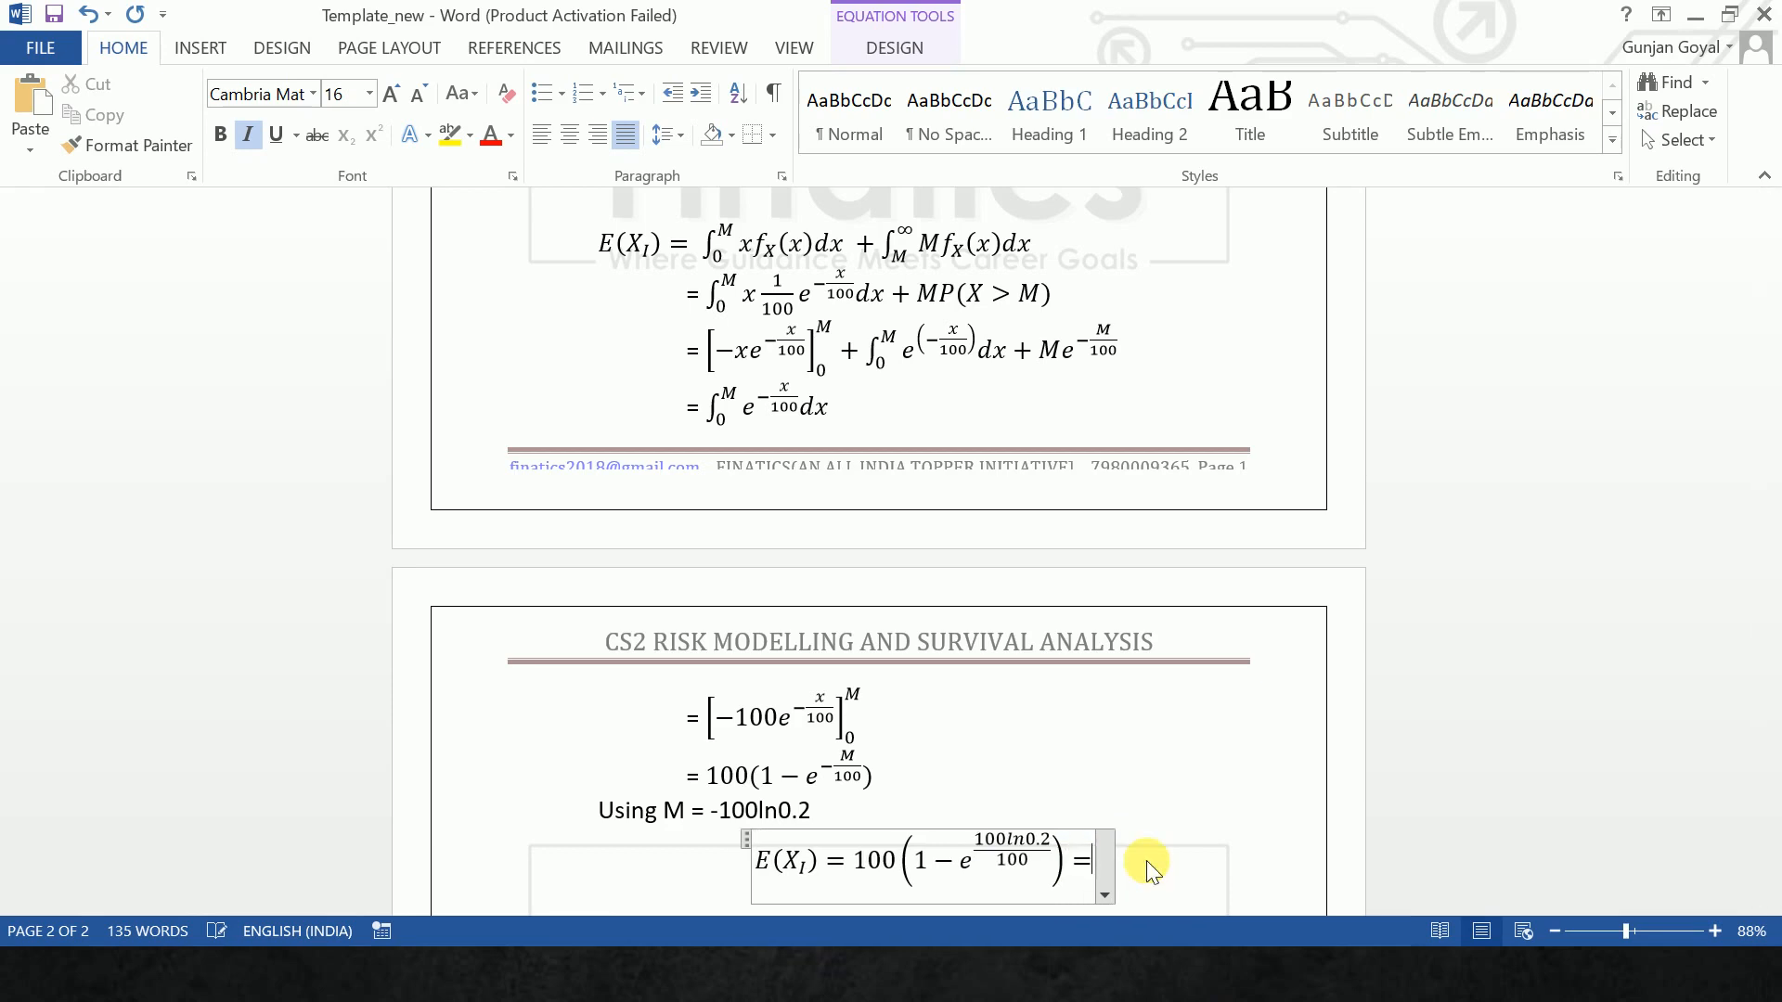
{"action": "type", "text": "80"}
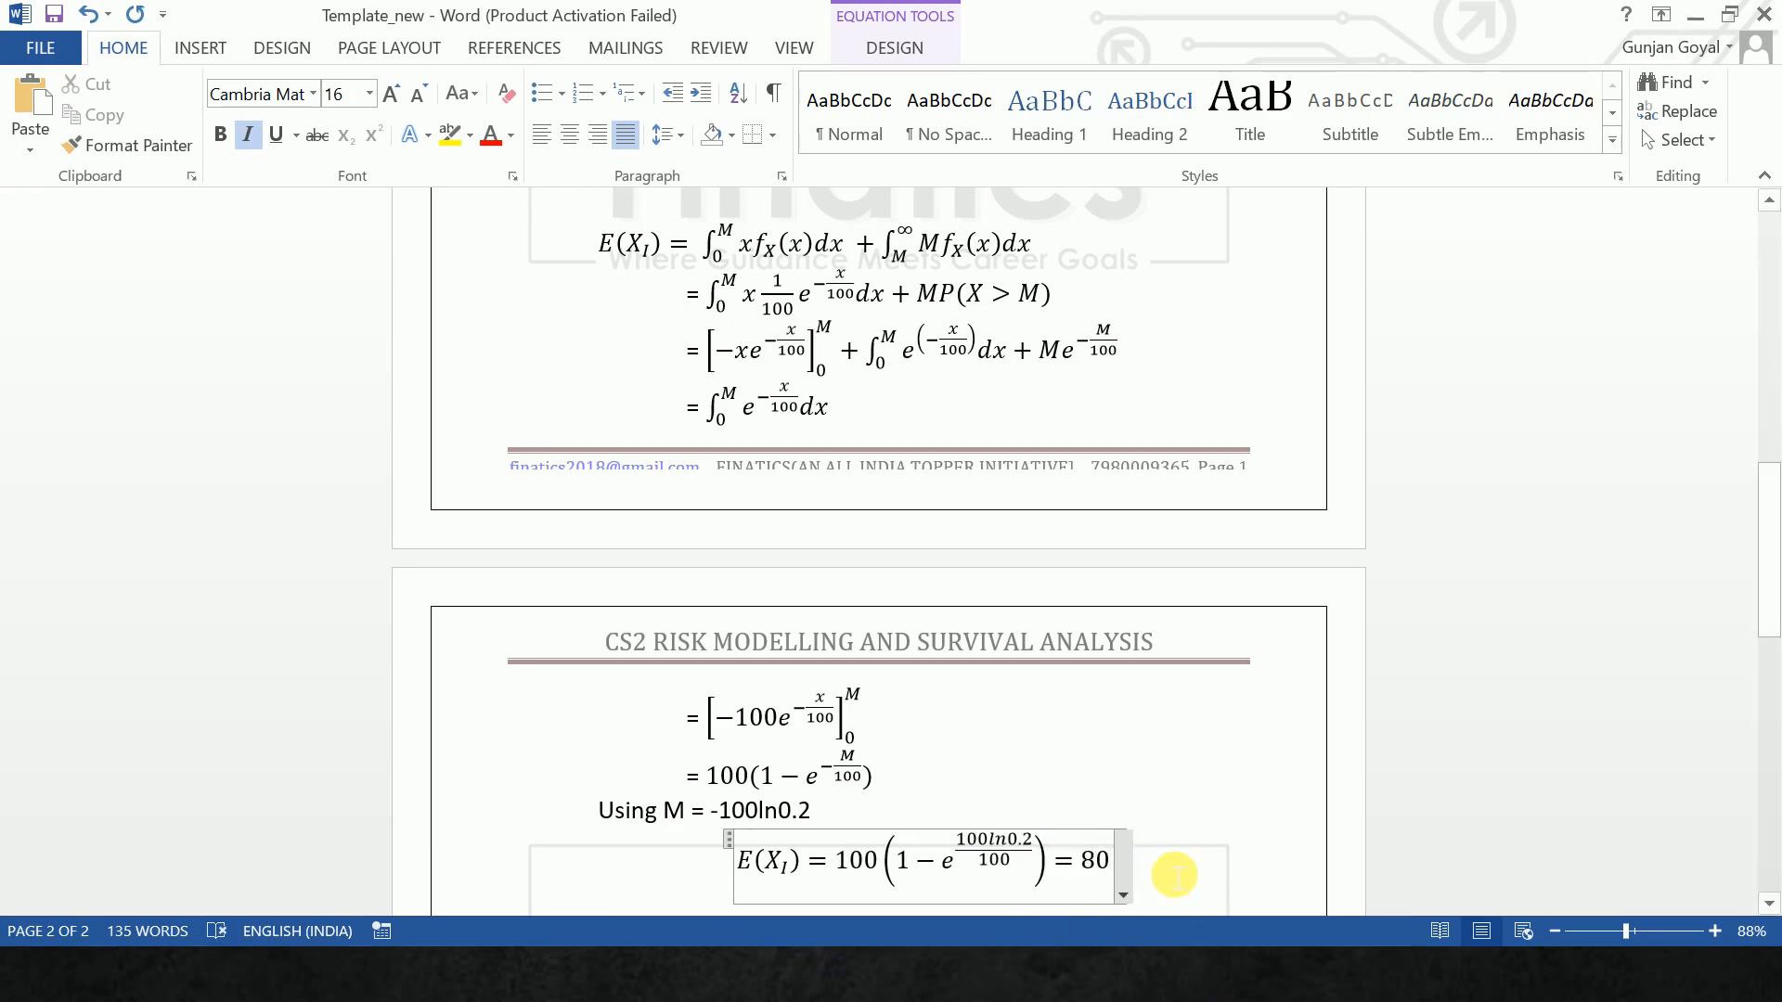
{"action": "left_click", "coordinate": [1127, 873]}
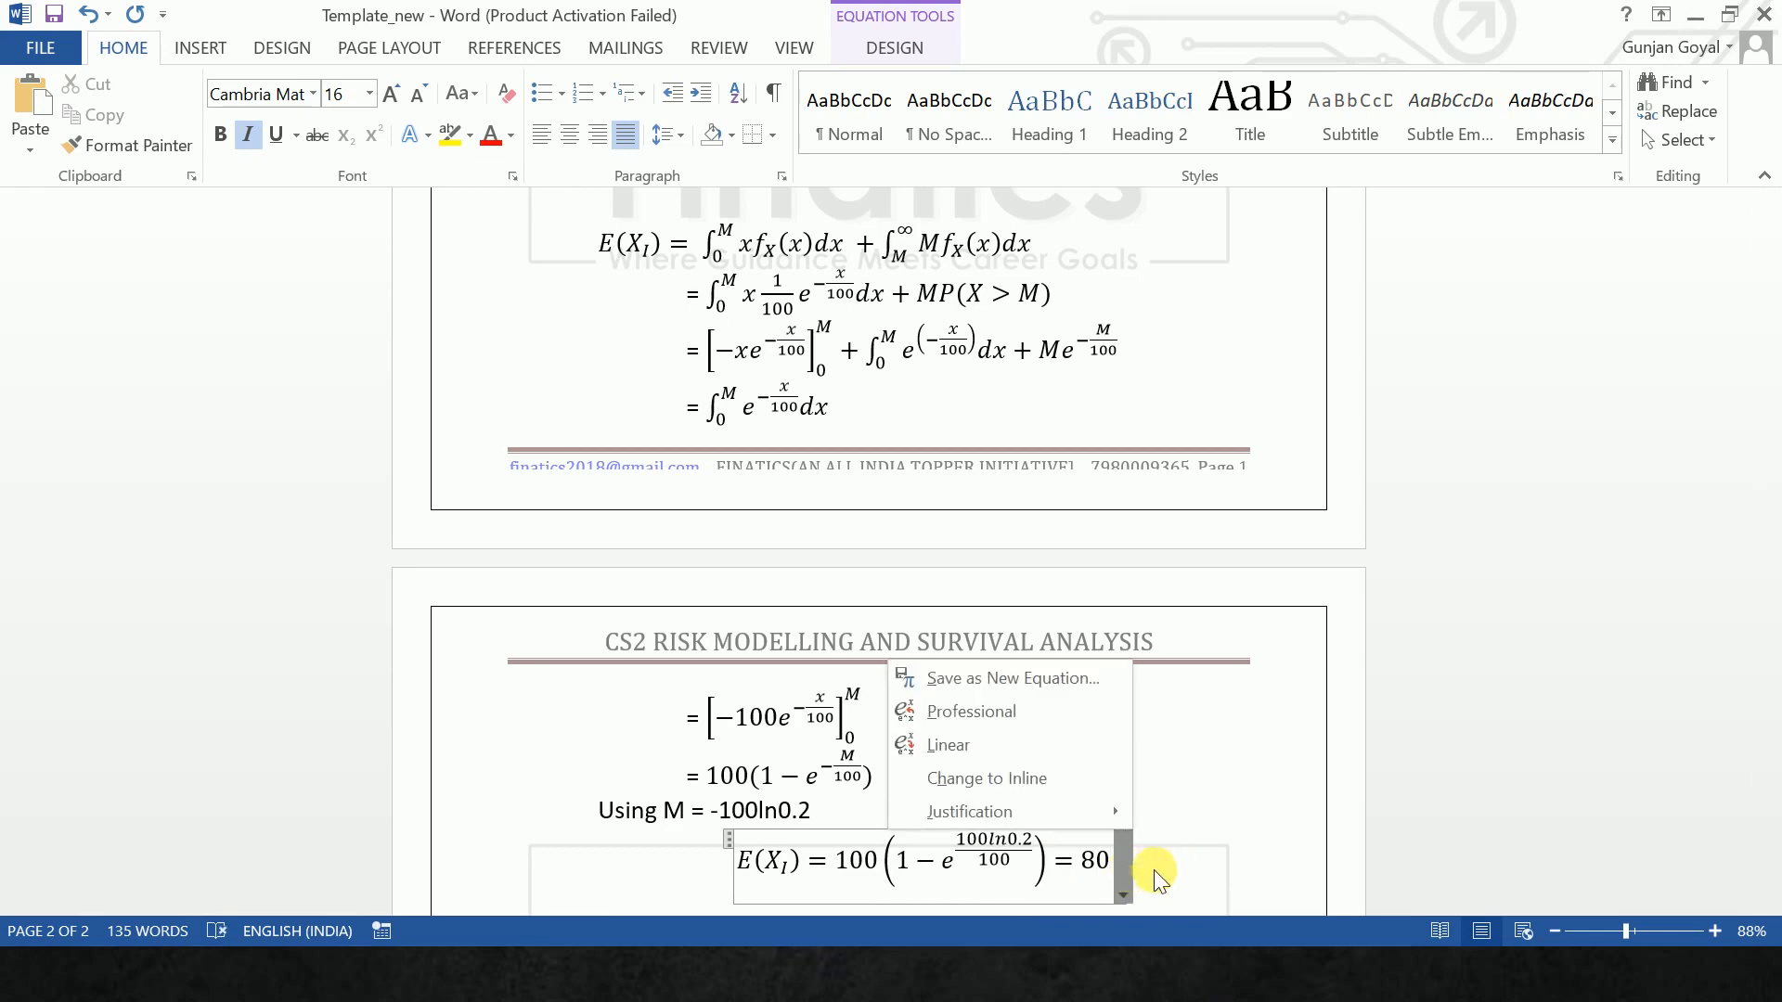
{"action": "key", "text": "Escape"}
{"action": "left_click", "coordinate": [1167, 880]}
Add a text line reading "Hence" below the E(X_I) result and start a new line.
{"action": "key", "text": "Return"}
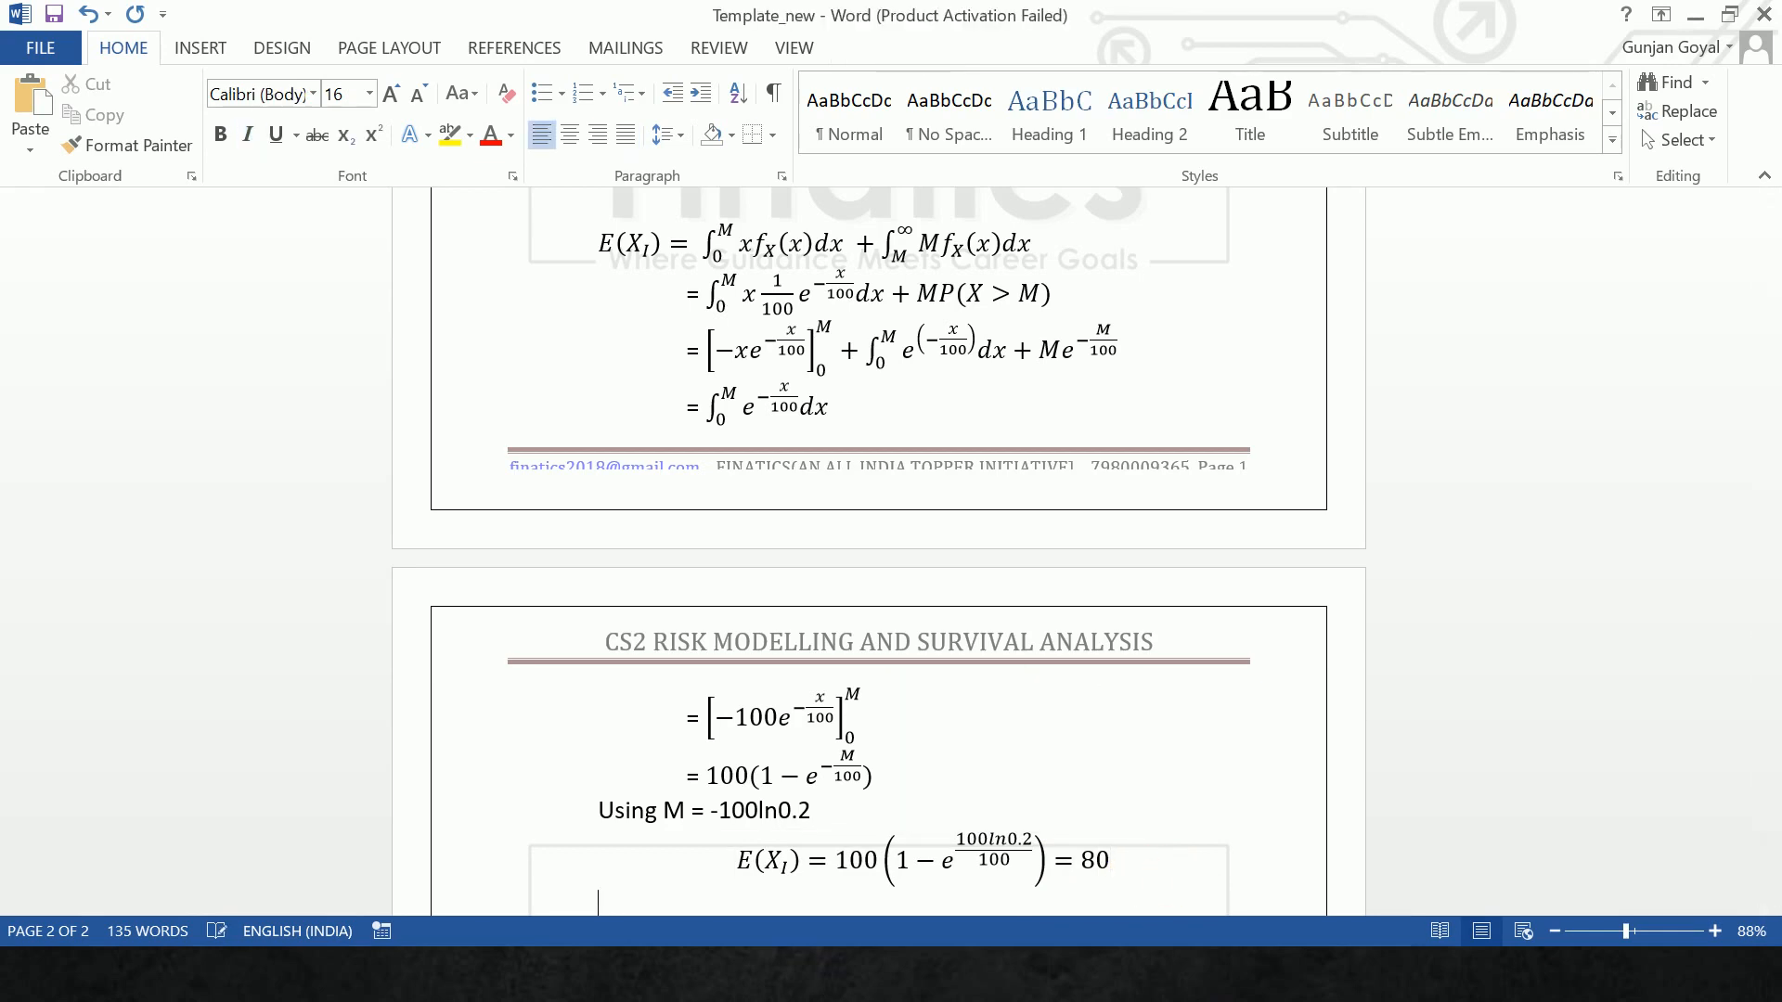
{"action": "type", "text": "Hence"}
{"action": "key", "text": "Return"}
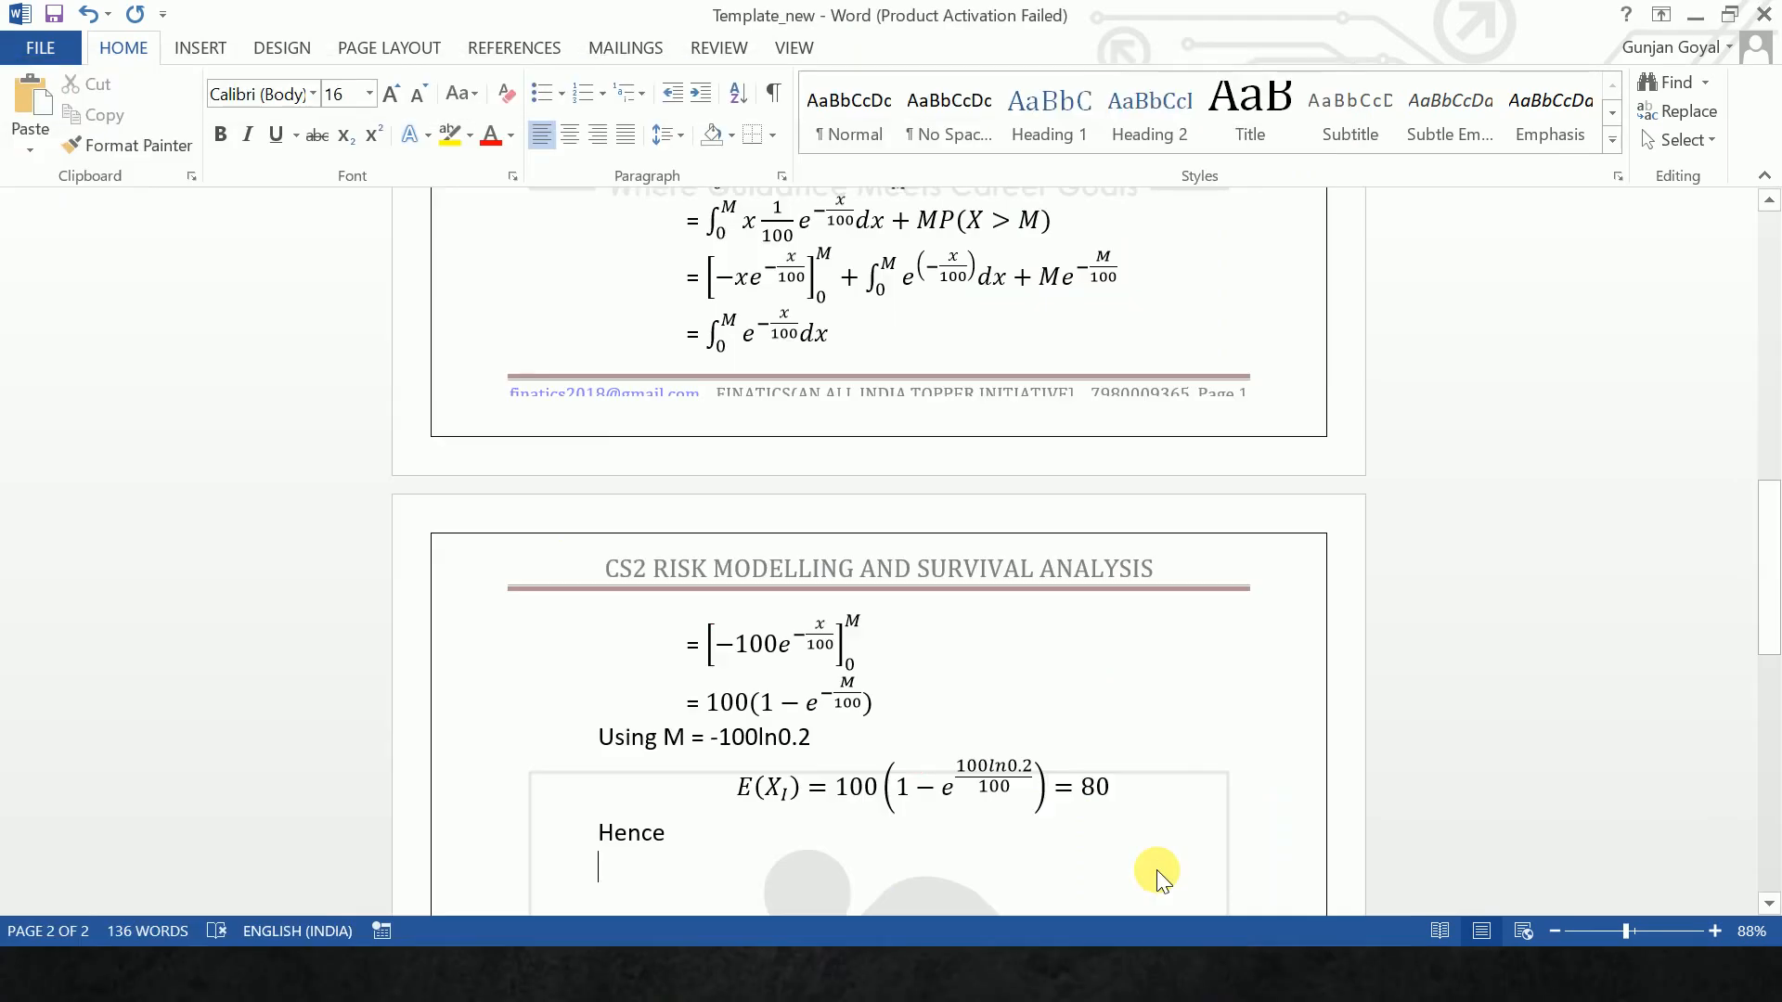
Insert an equation below "Hence", entering E(X_R) = E(X) - E(X_I with R and I as subscripts.
{"action": "key", "text": "alt+equal"}
{"action": "type", "text": "E"}
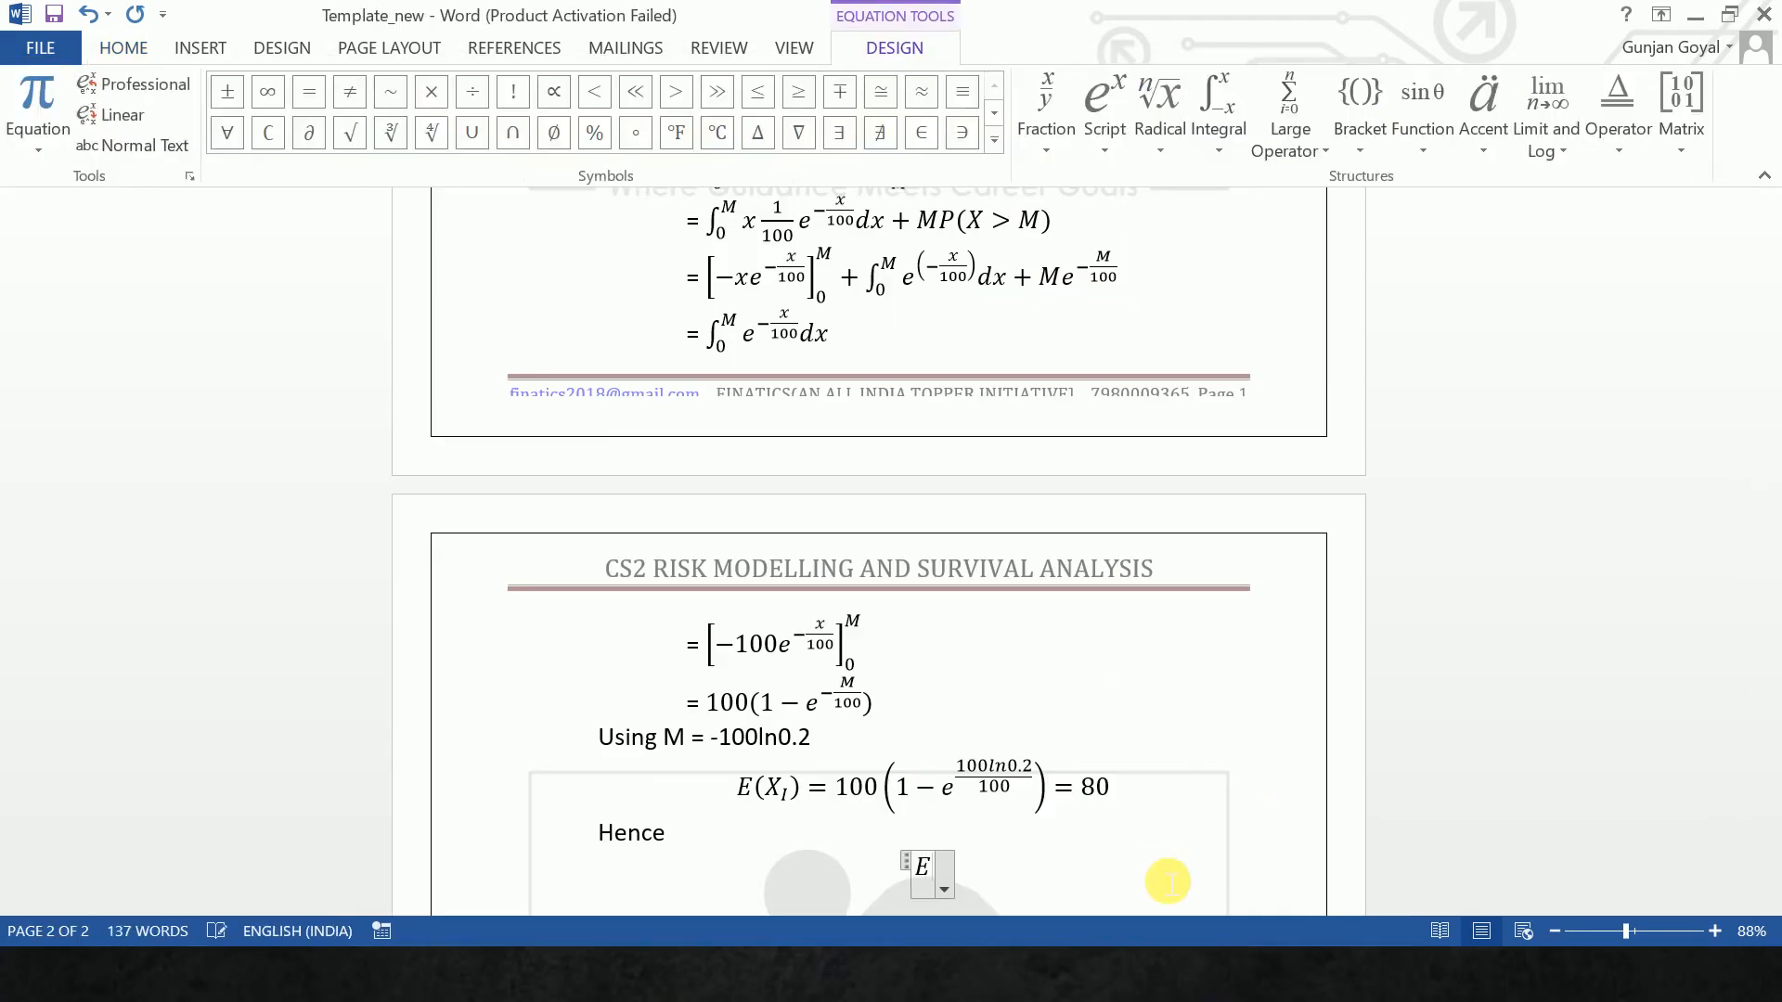
{"action": "type", "text": "(X_R"}
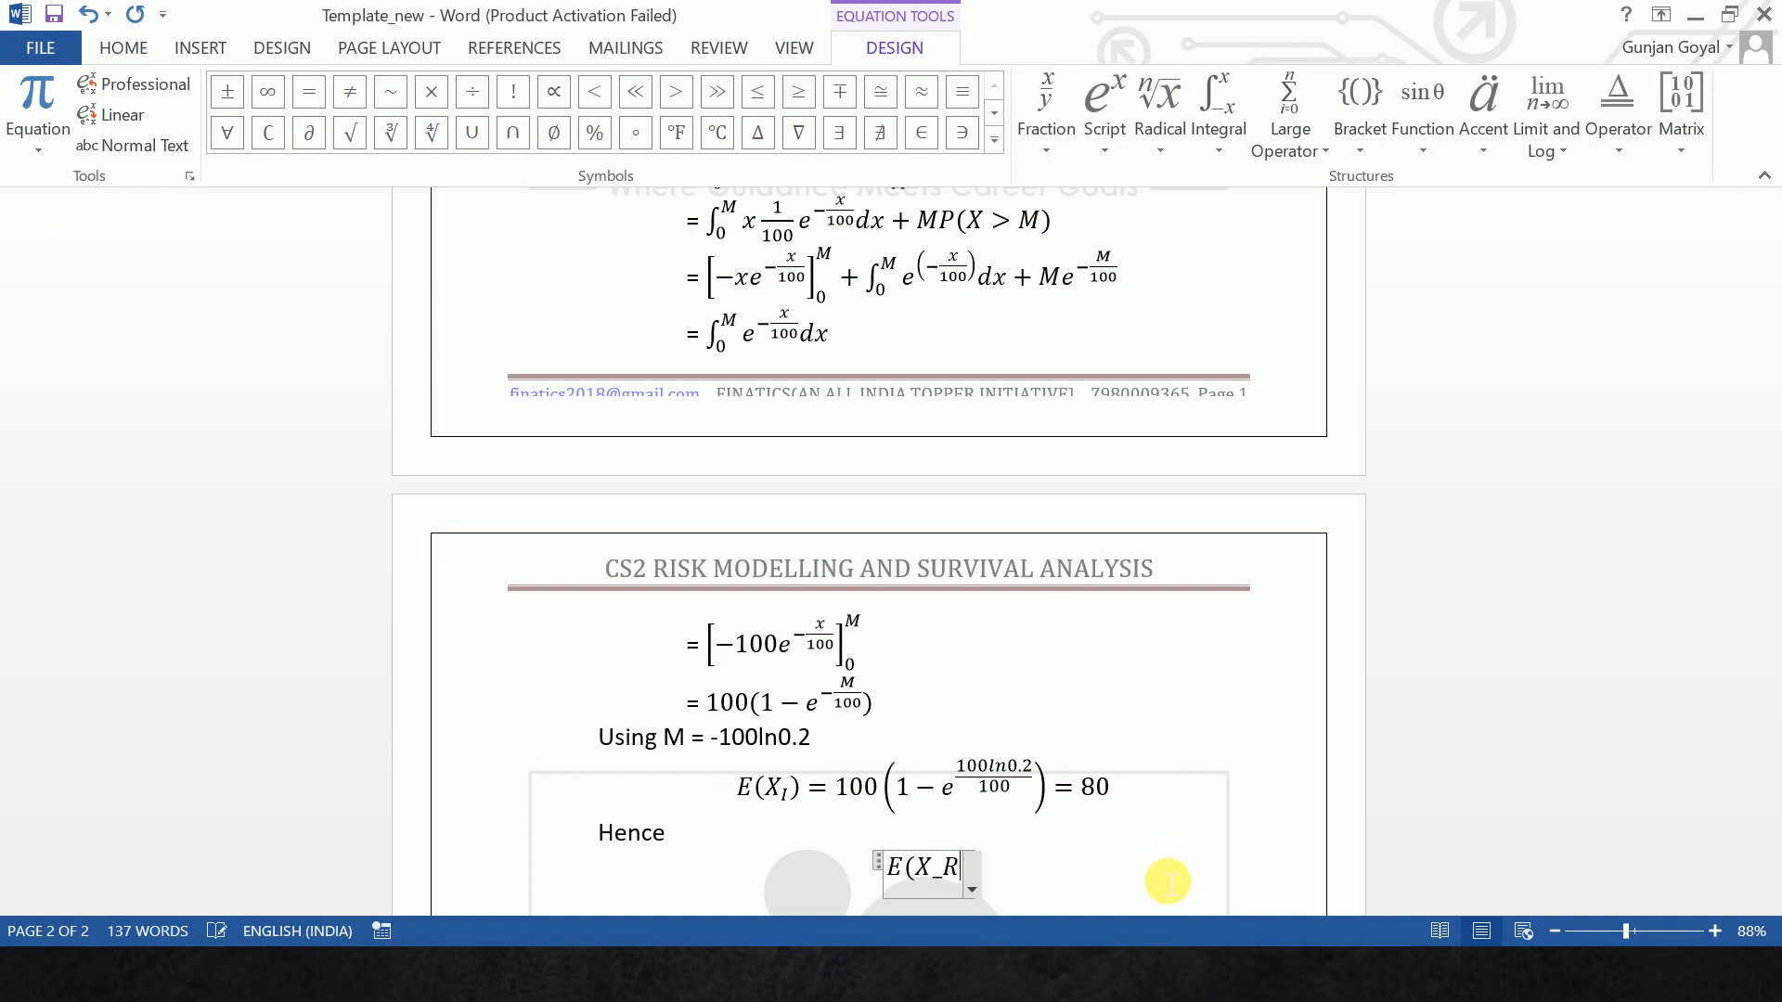
{"action": "type", "text": ")"}
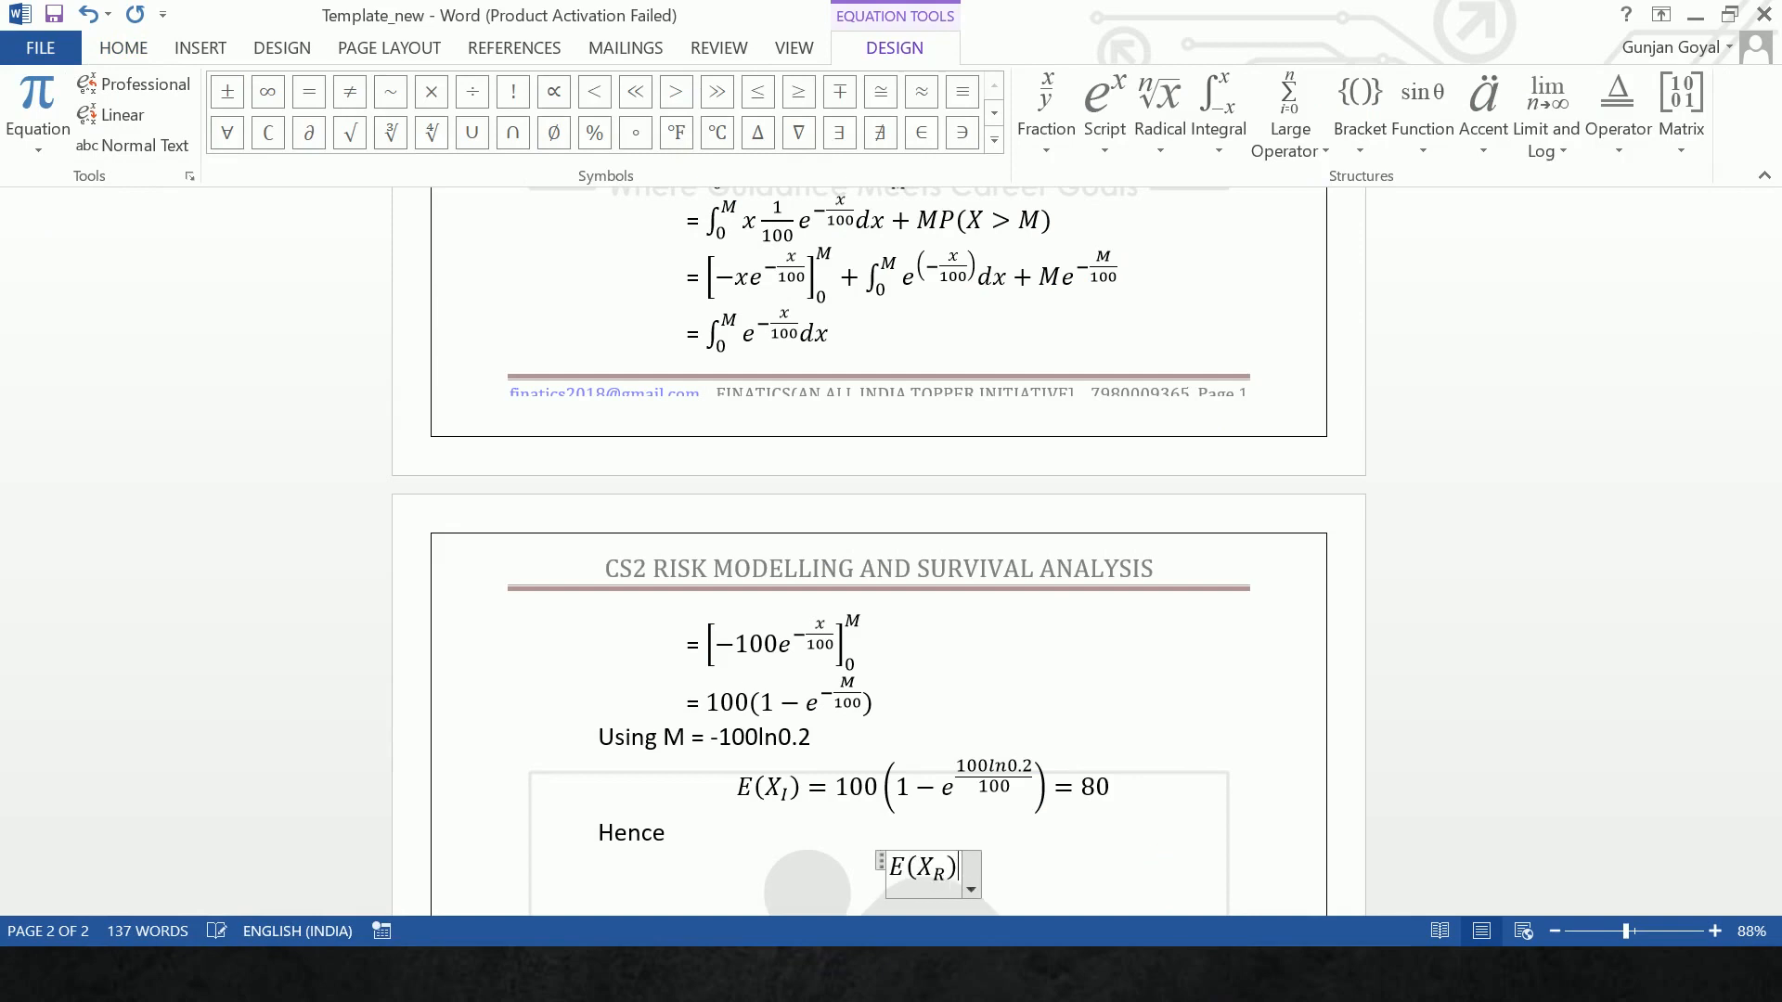
{"action": "type", "text": "=E(X"}
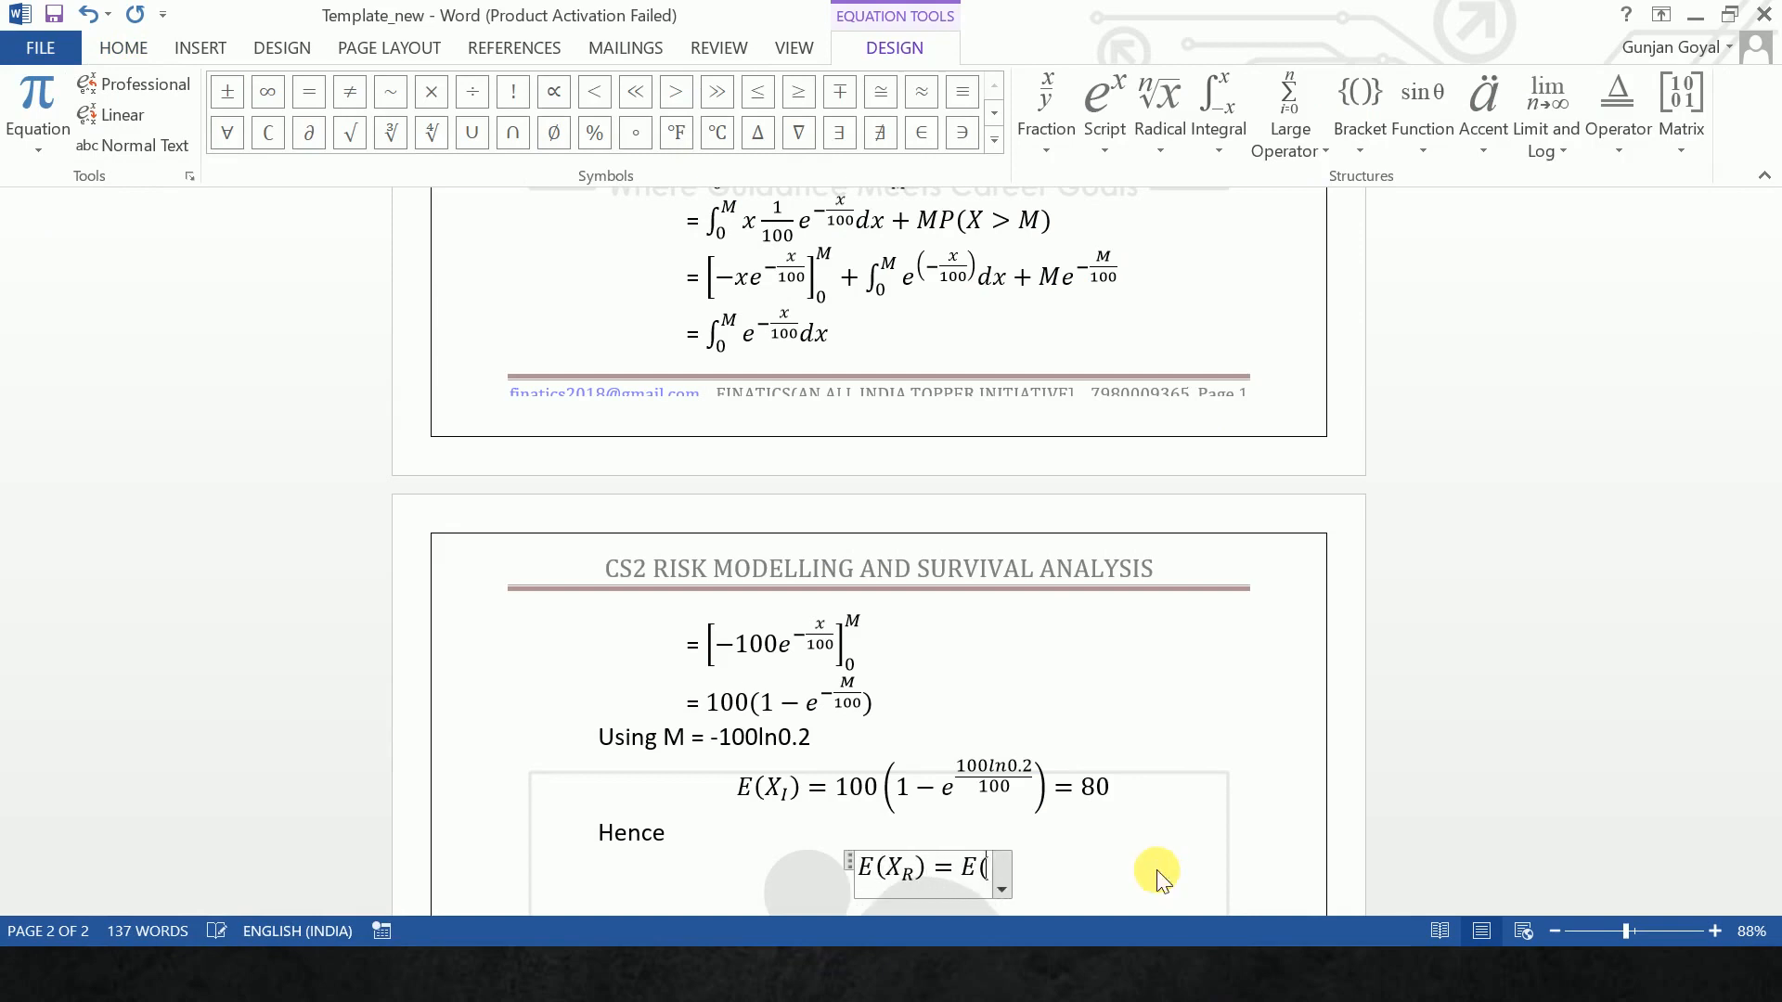
{"action": "type", "text": ")-E"}
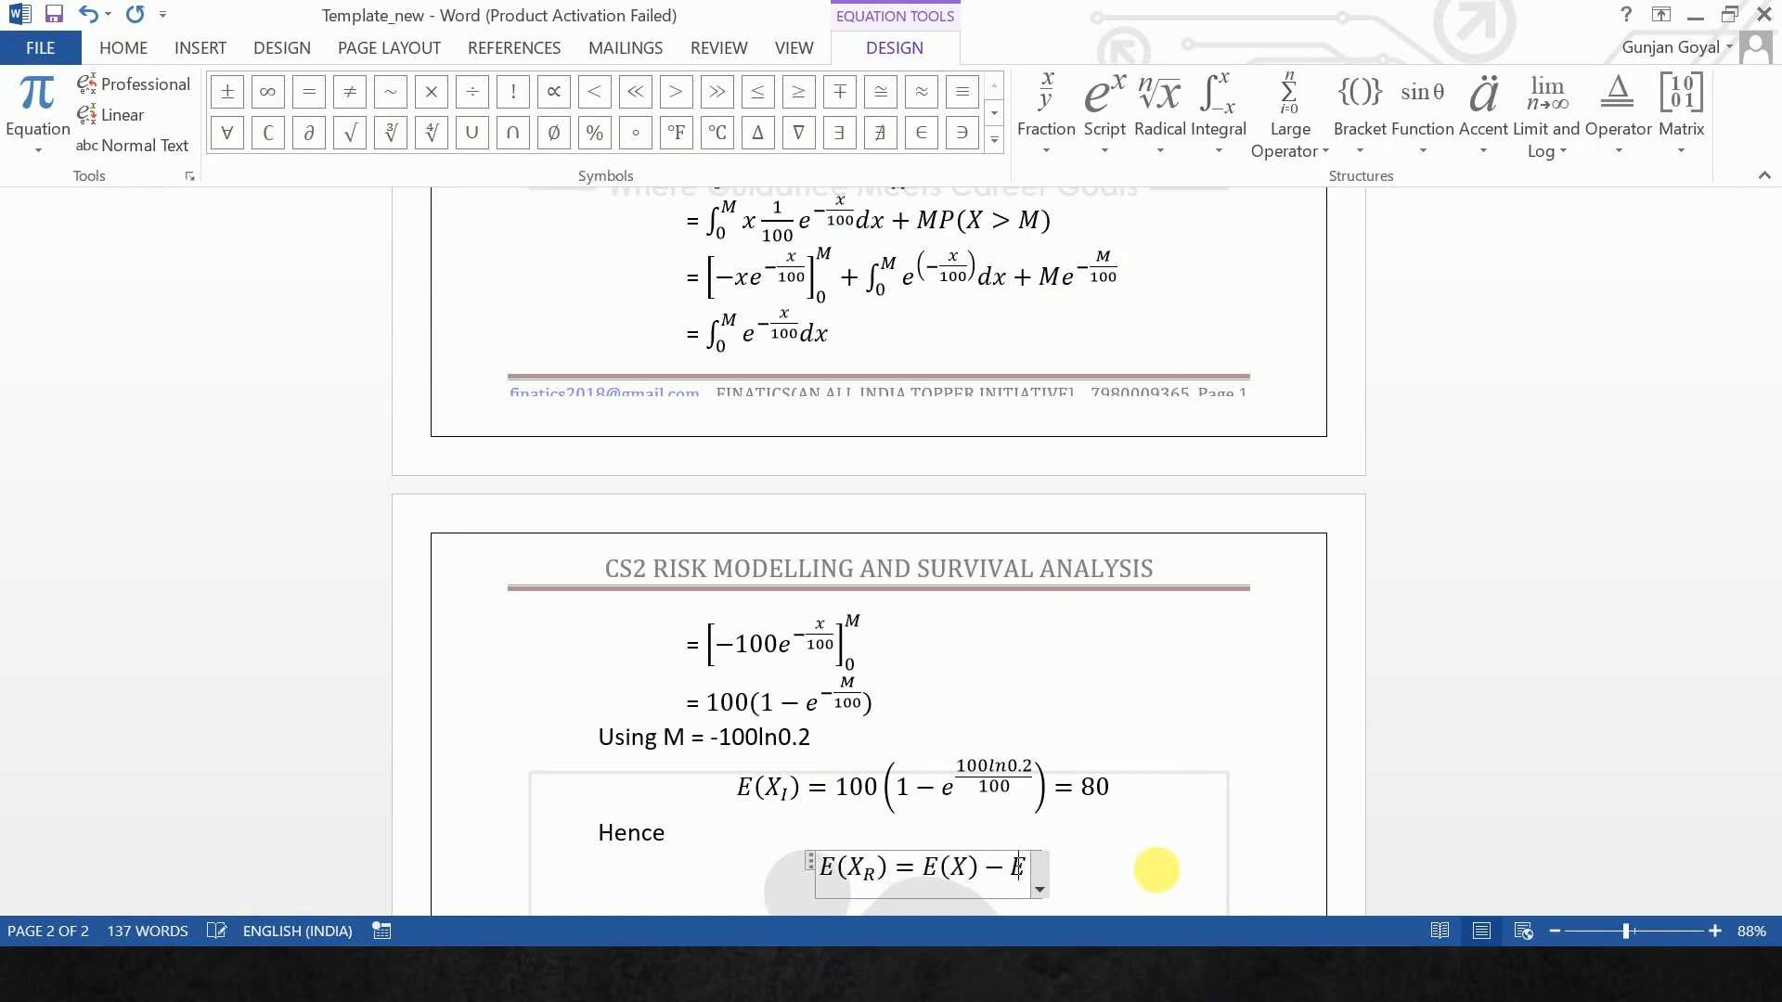
{"action": "type", "text": "(X_I"}
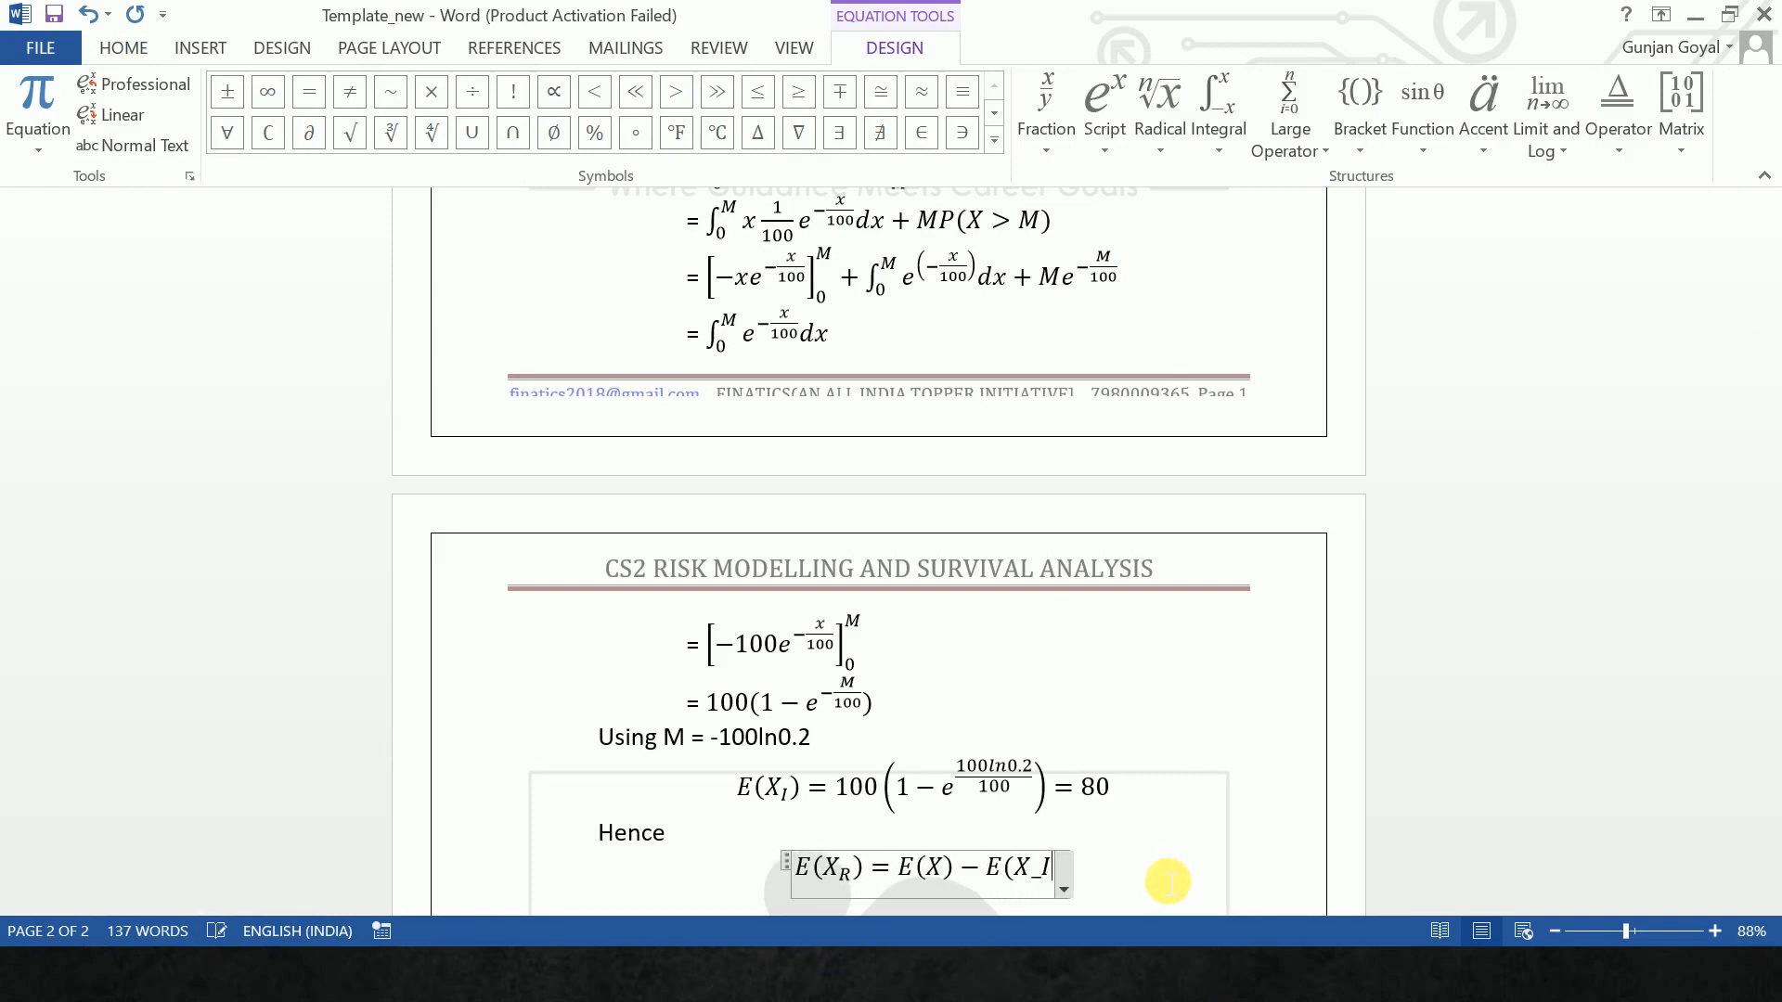
Close the bracket after X_I, complete the E(X_R) equation with = 100 - 80 = 20, and leave the equation.
{"action": "type", "text": ")=1"}
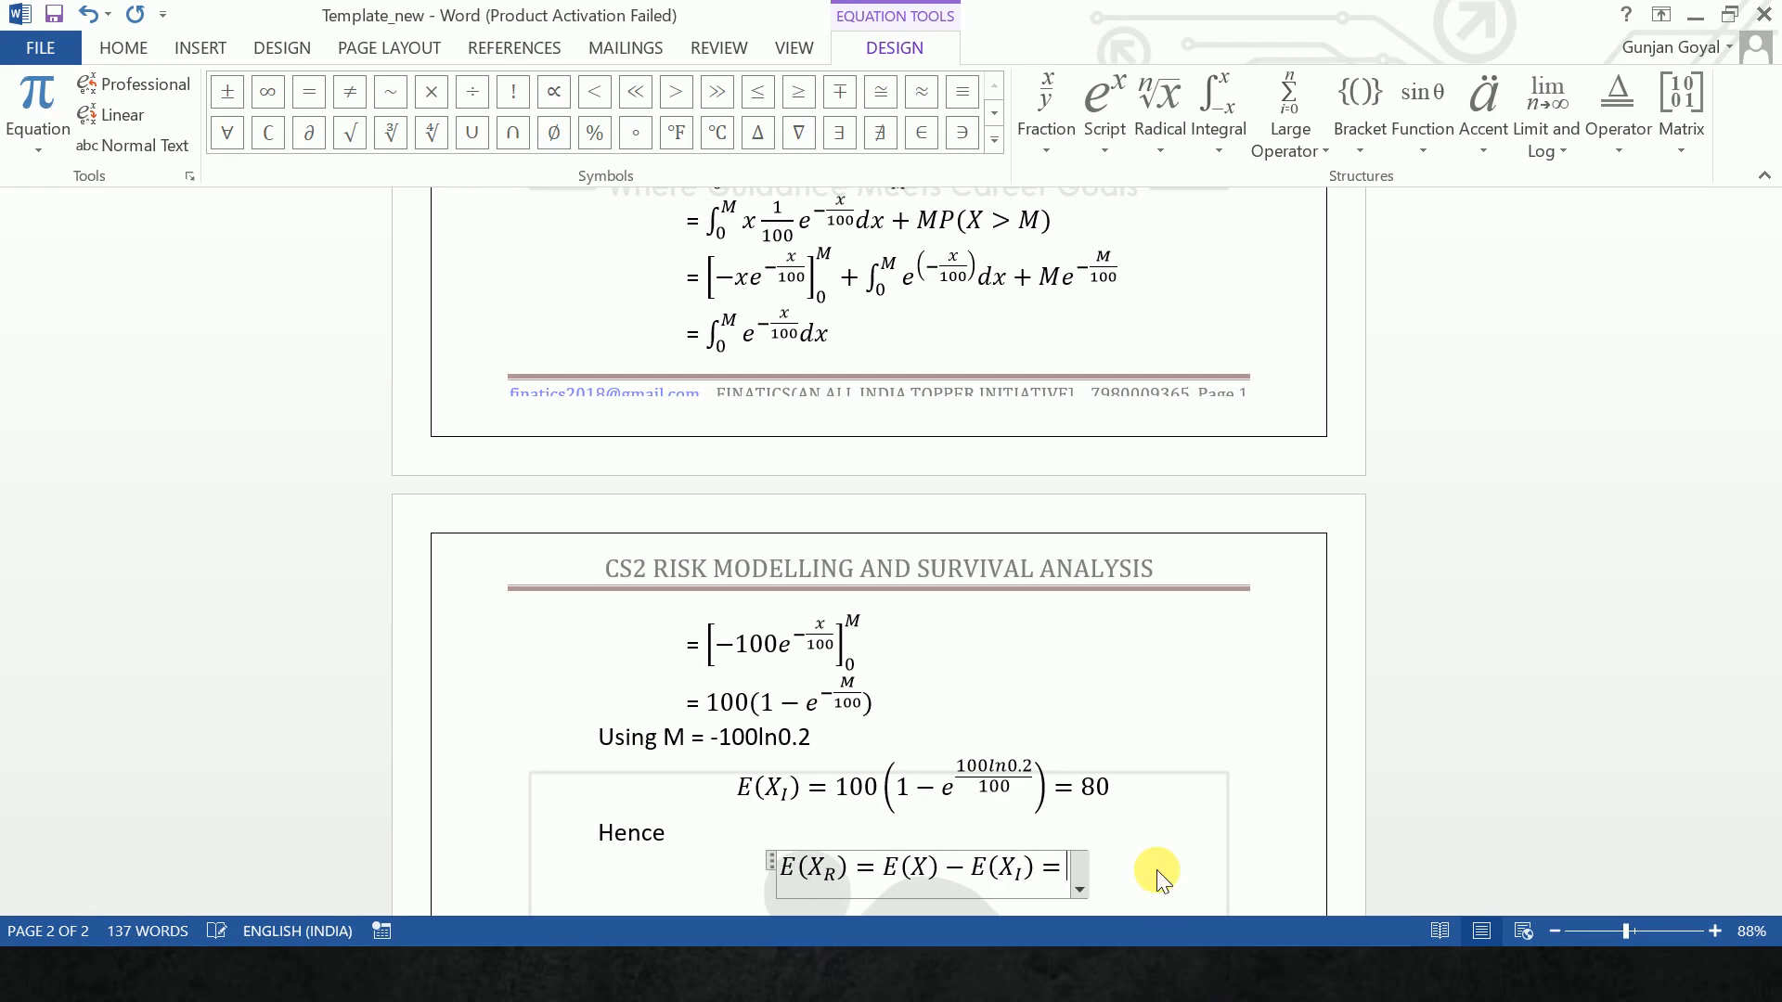
{"action": "type", "text": "00-8"}
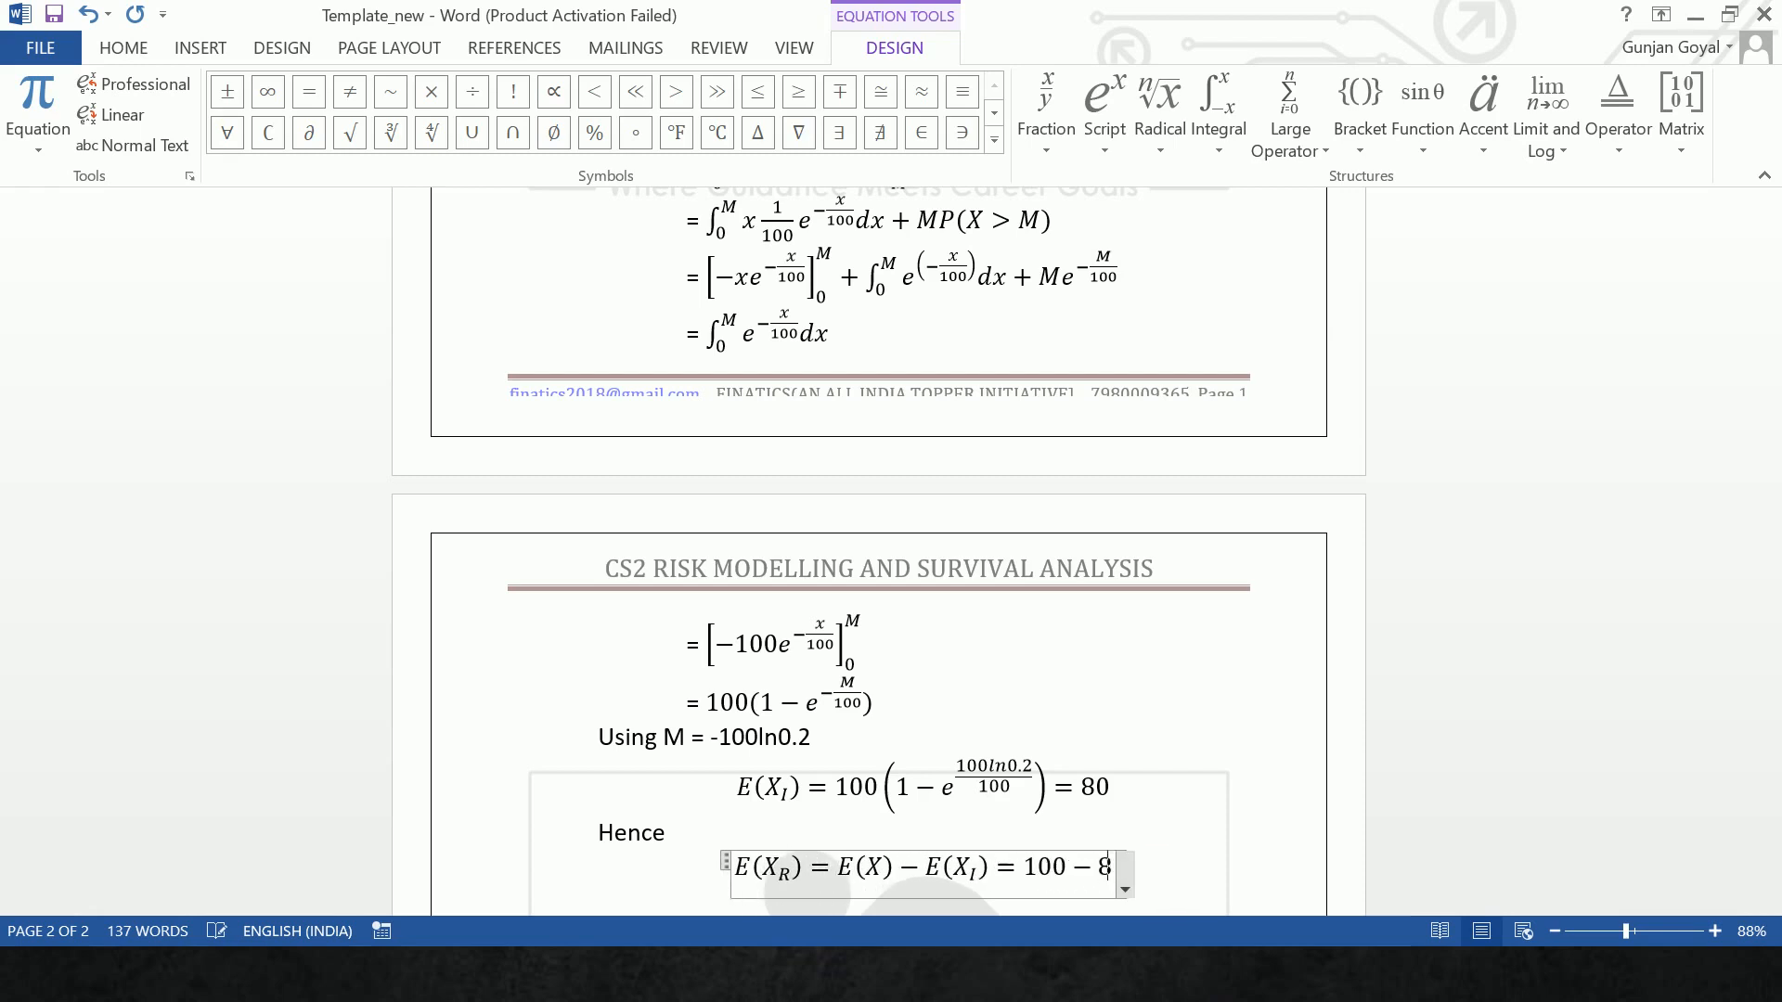
{"action": "type", "text": "0=2"}
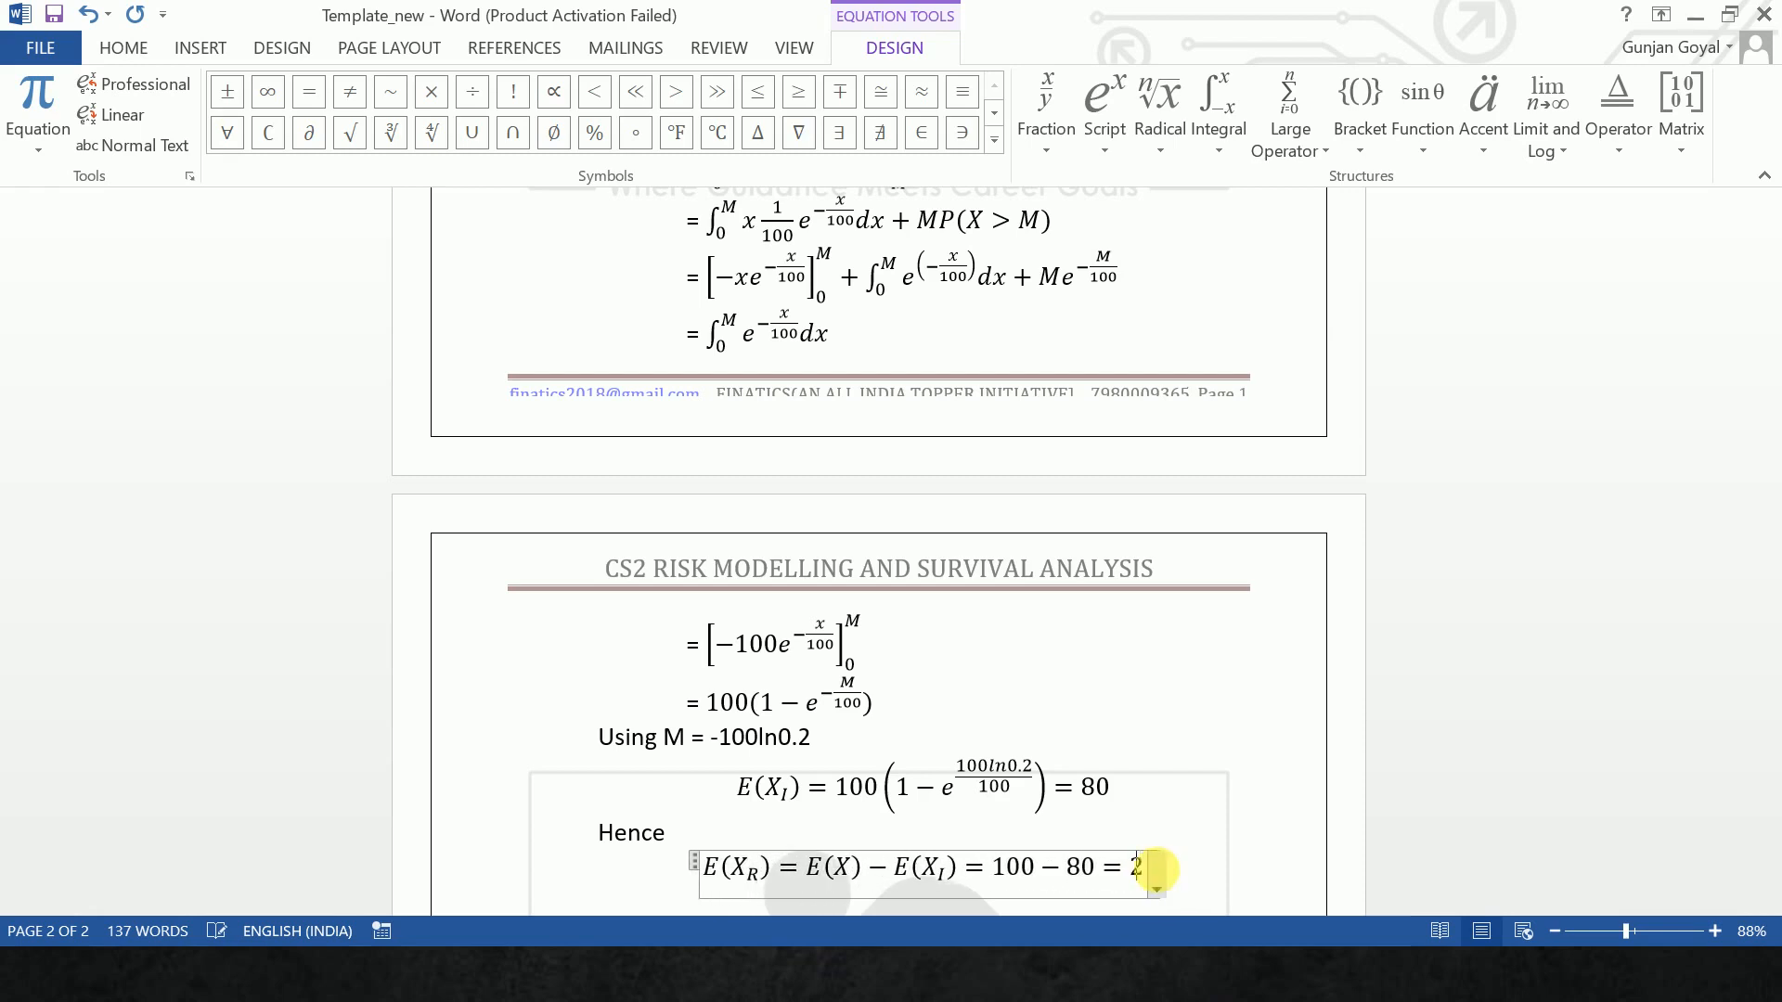
{"action": "type", "text": "0"}
{"action": "left_click", "coordinate": [1195, 892]}
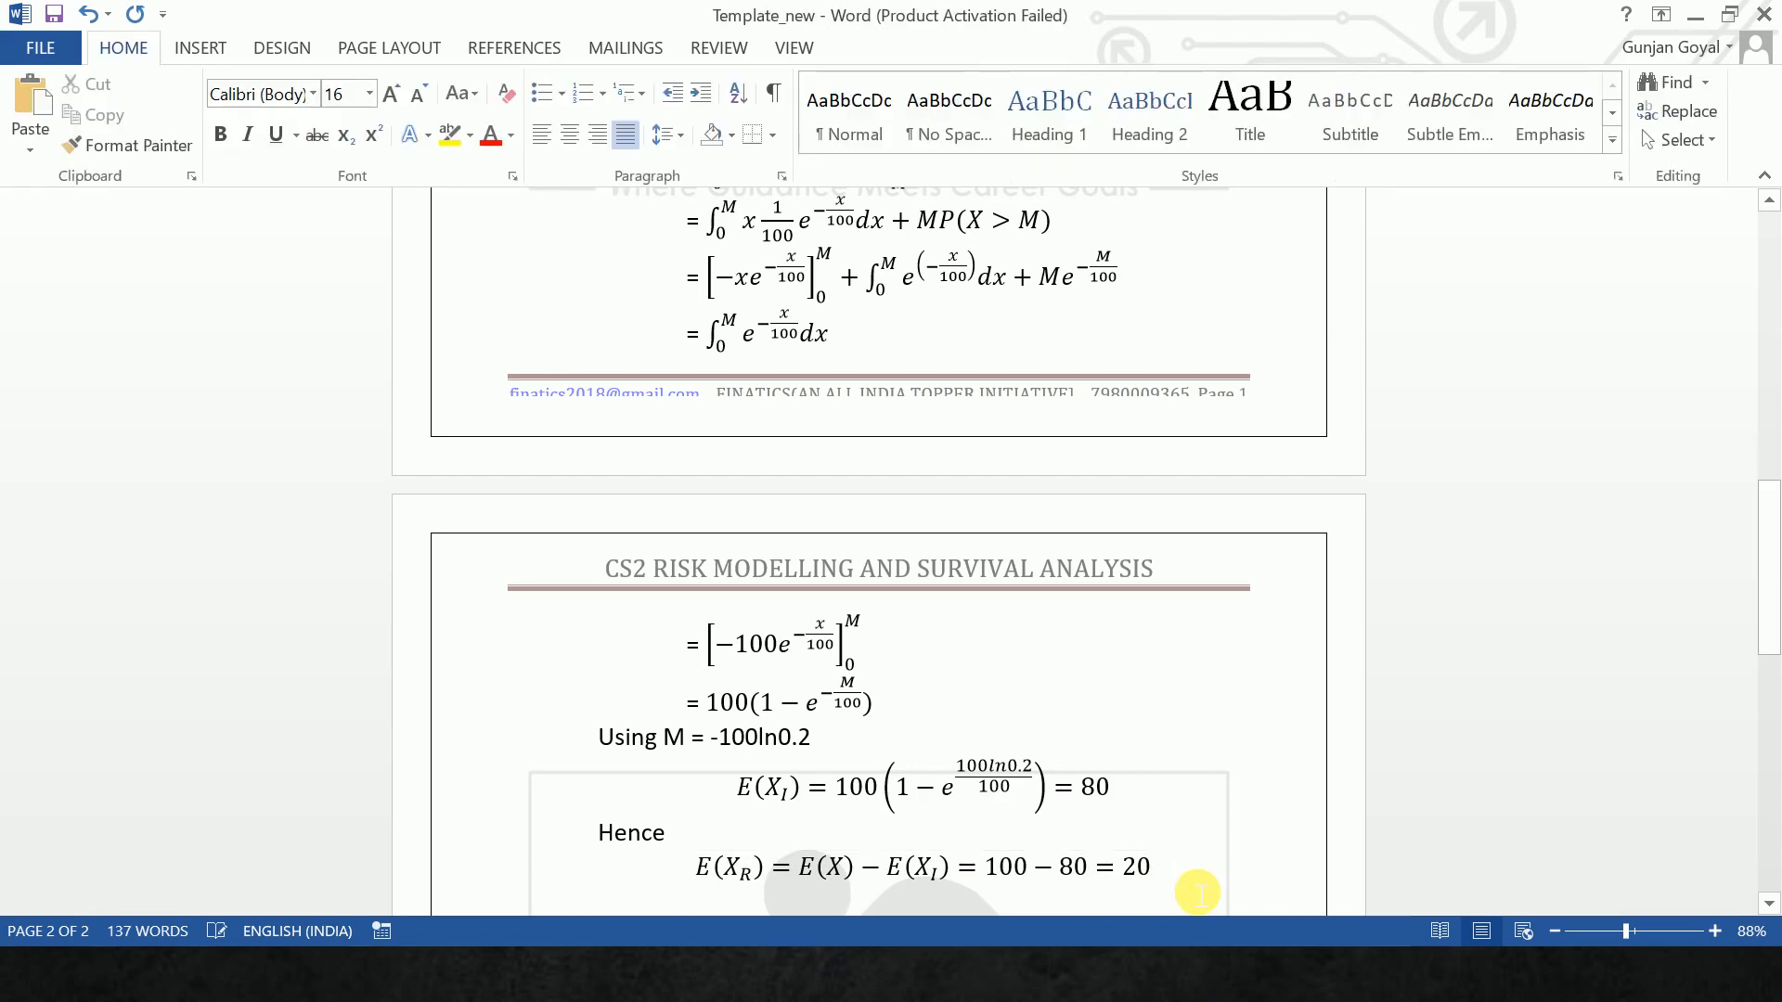